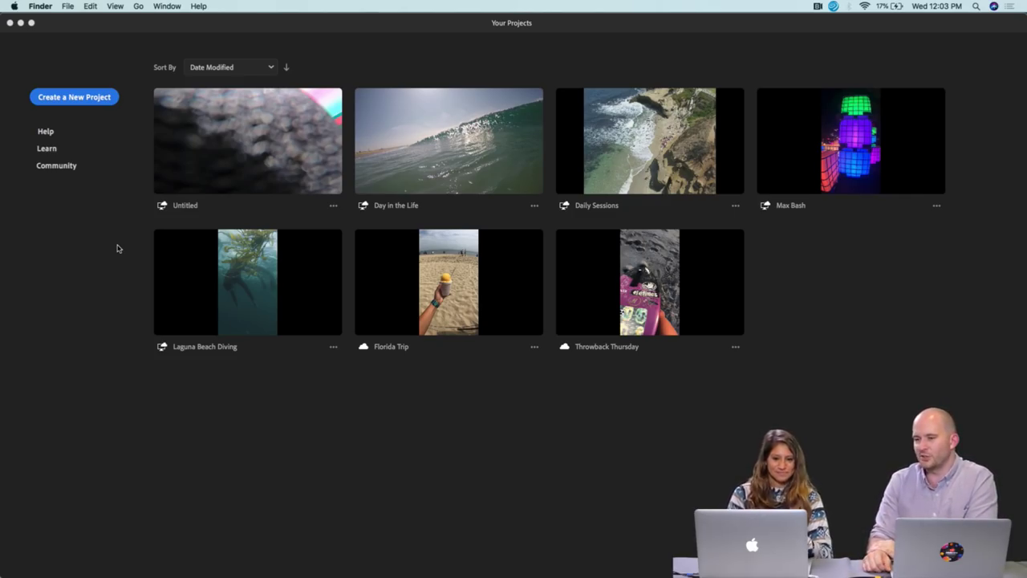
After briefly opening Untitled, rename that project to 'California Livin' on Your Projects
left_click(240, 160)
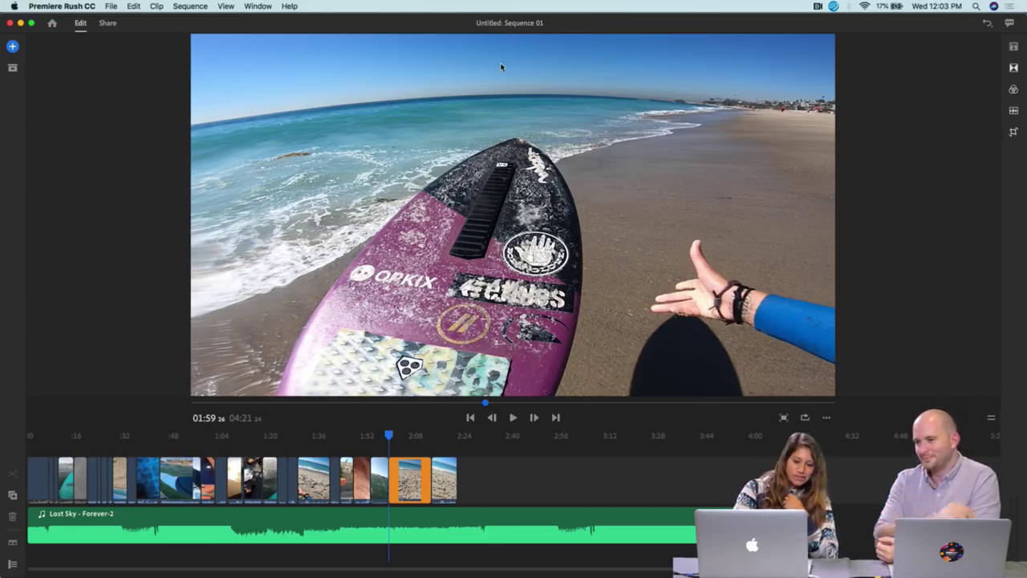
left_click(52, 24)
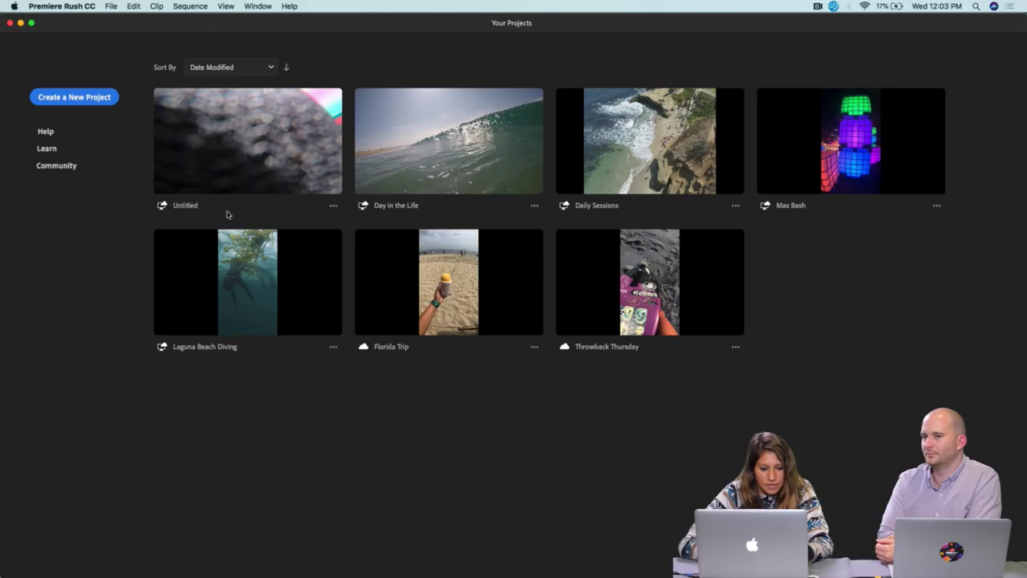
left_click(334, 208)
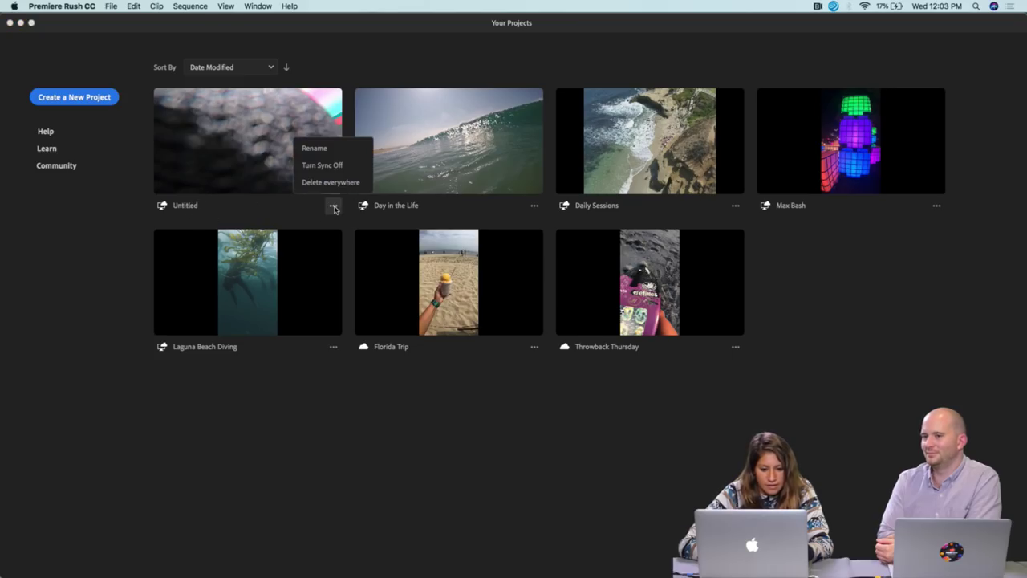
left_click(325, 153)
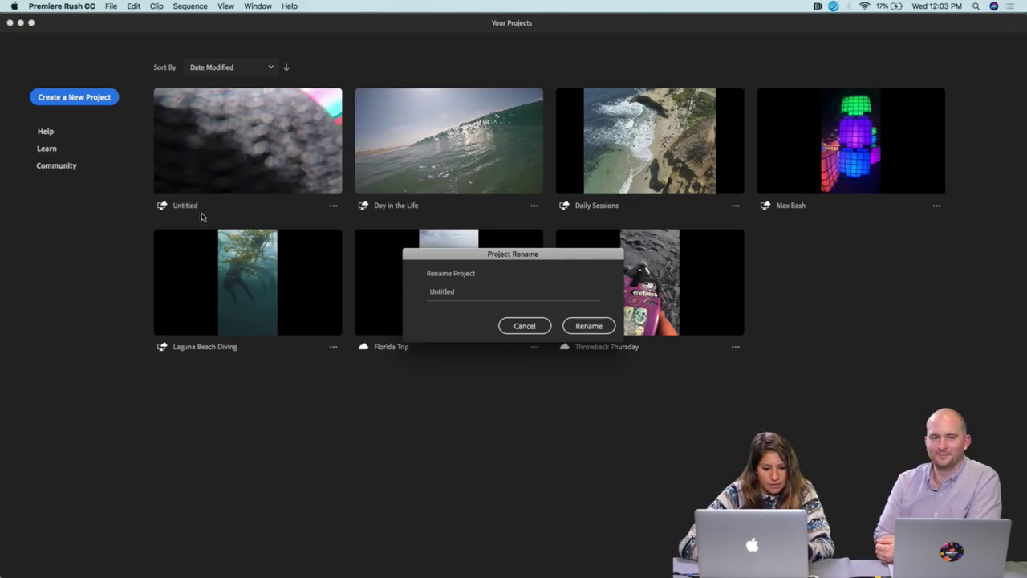
left_click(454, 292)
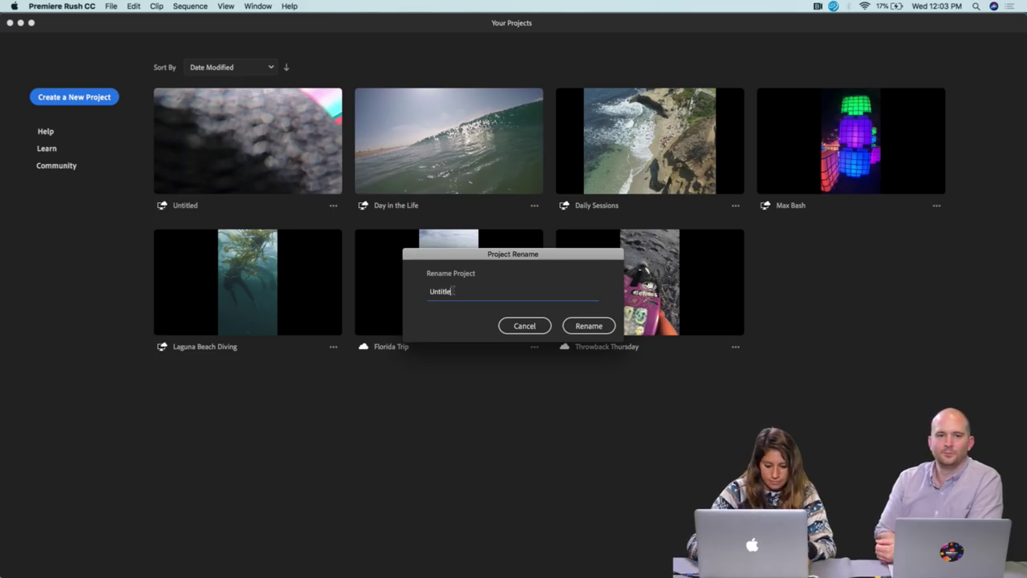
key("BackSpace")
key("BackSpace")
key("BackSpace")
key("BackSpace")
key("BackSpace")
key("BackSpace")
key("BackSpace")
type("Calif")
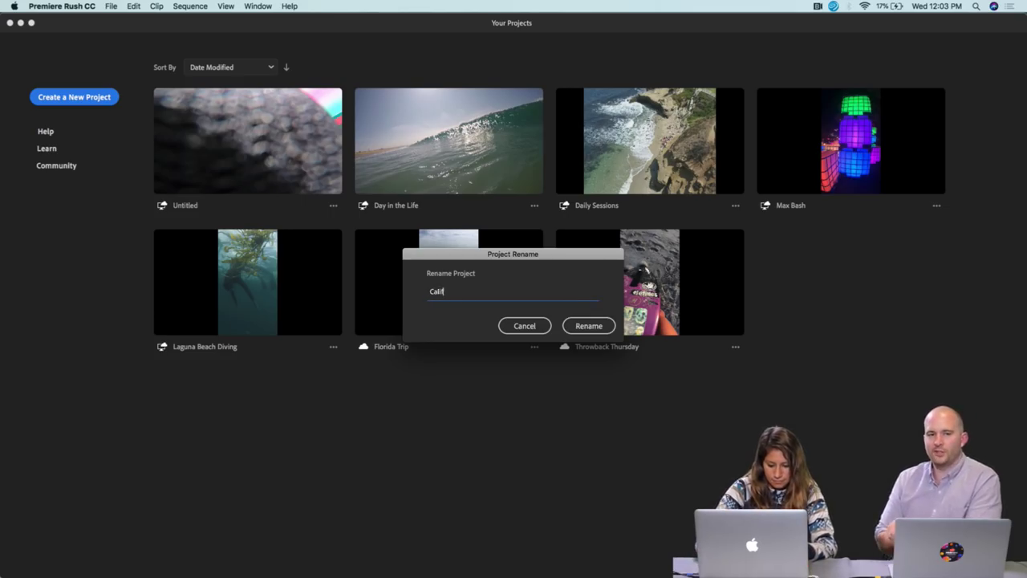
type("ornia Liv")
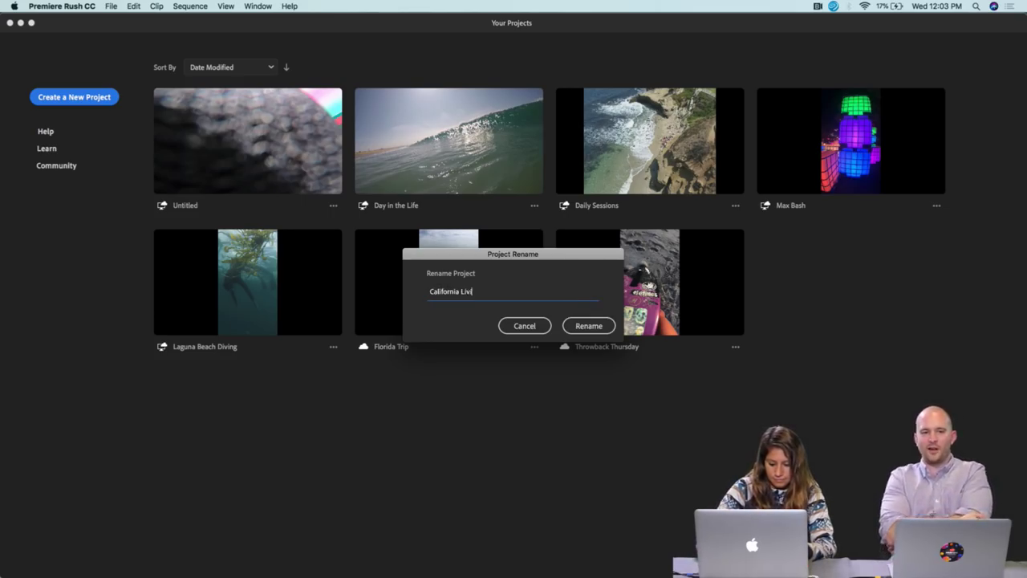
type("in")
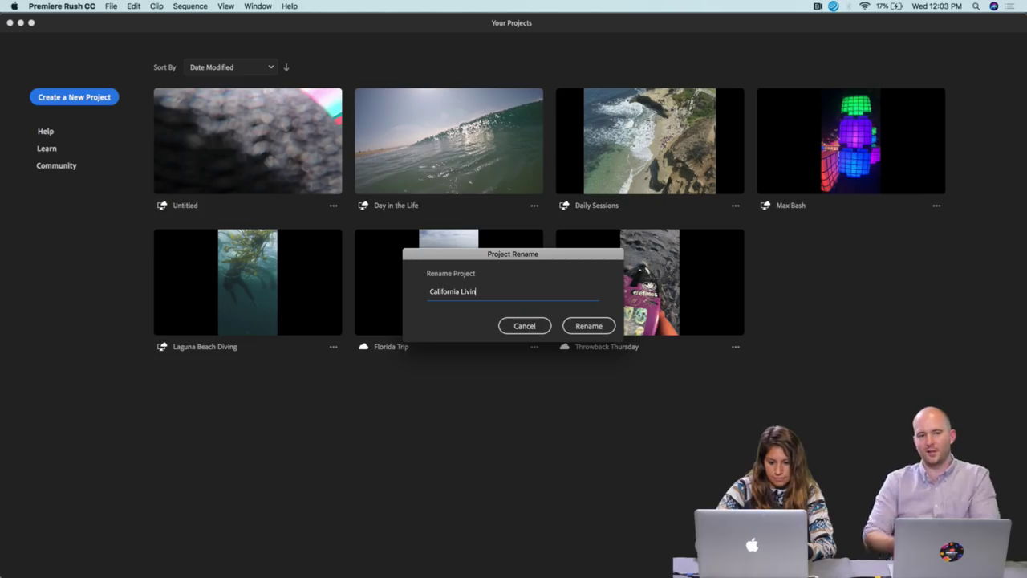
left_click(590, 327)
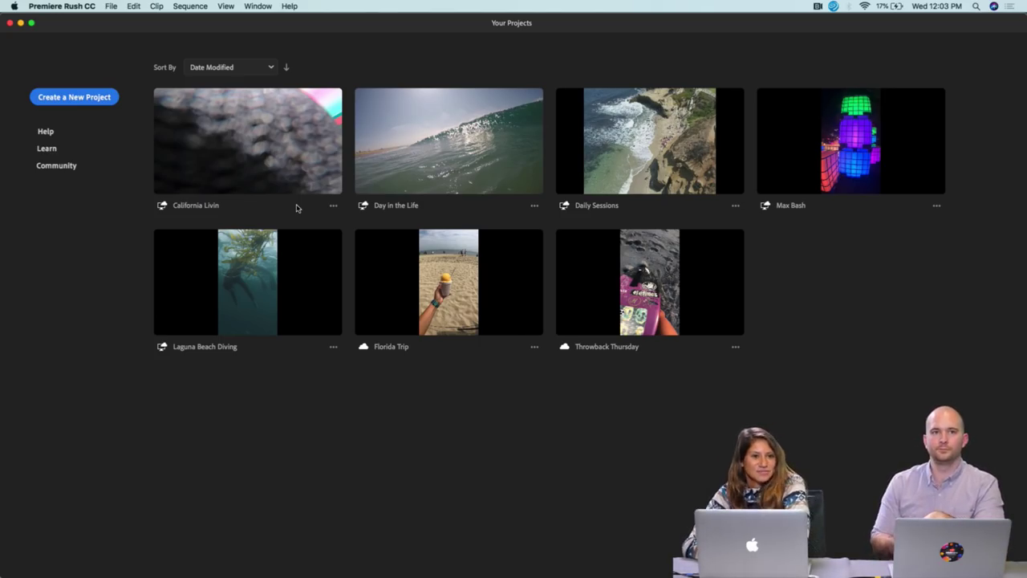
Open California Livin and scrub the playhead from about 0:43 back to the sequence start
left_click(270, 145)
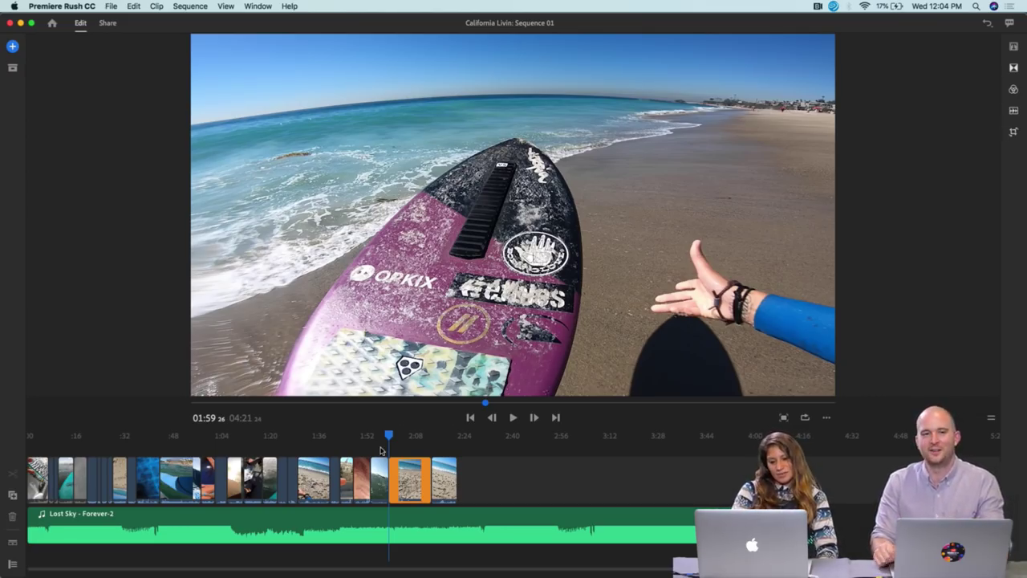
left_click_drag(389, 436, 159, 430)
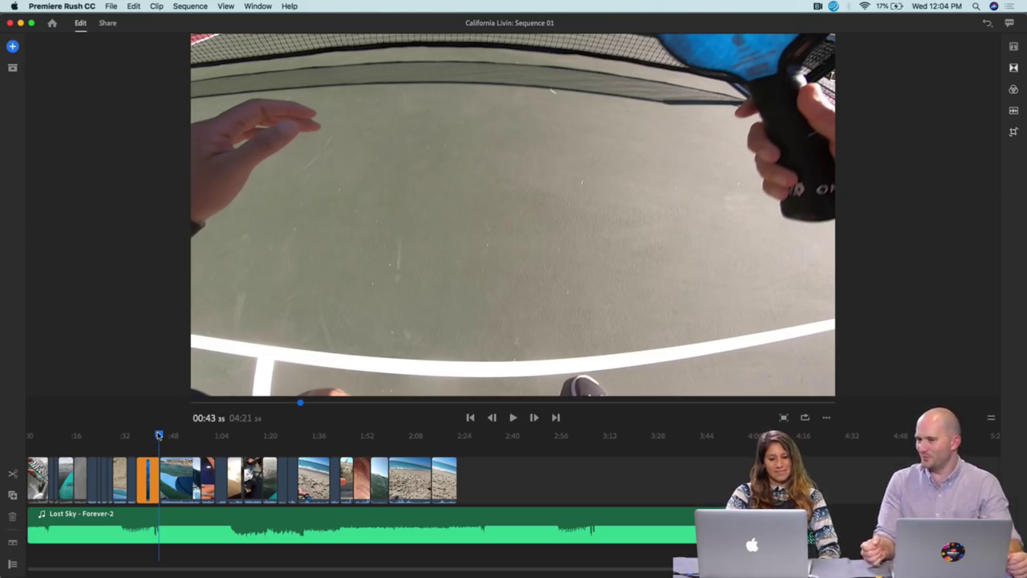
left_click_drag(160, 438, 102, 439)
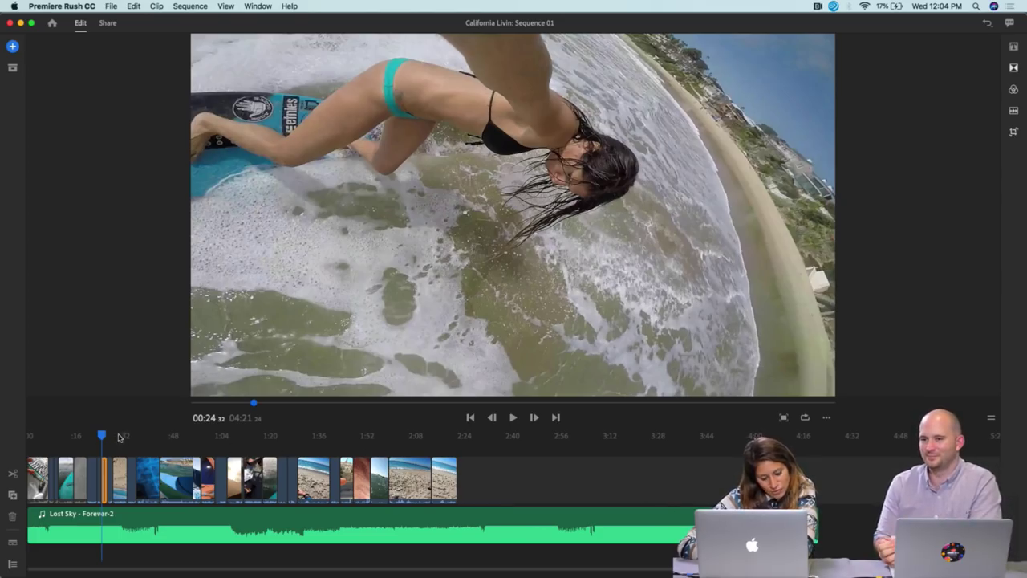
left_click_drag(104, 436, 27, 432)
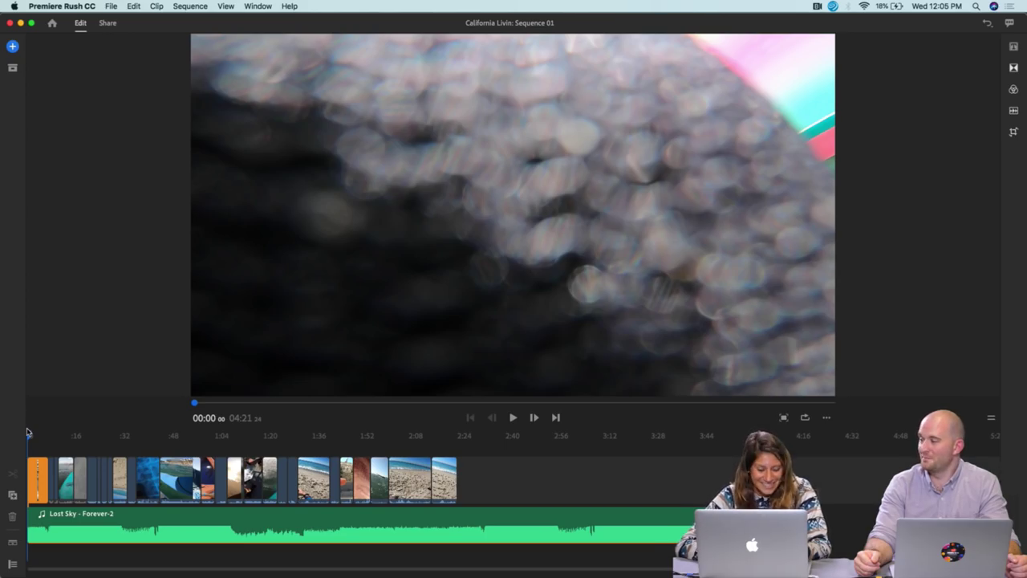
key("space")
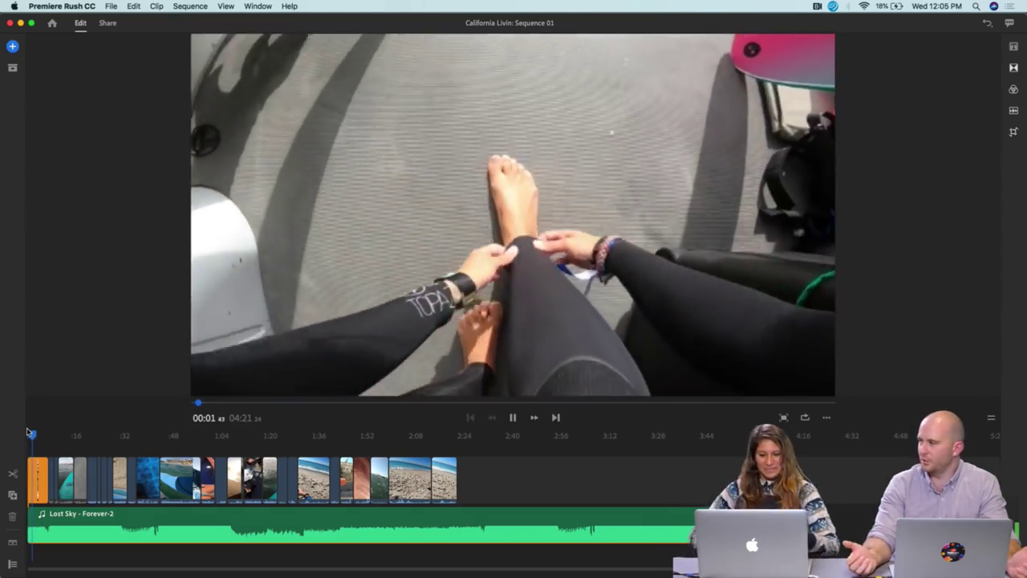
key("space")
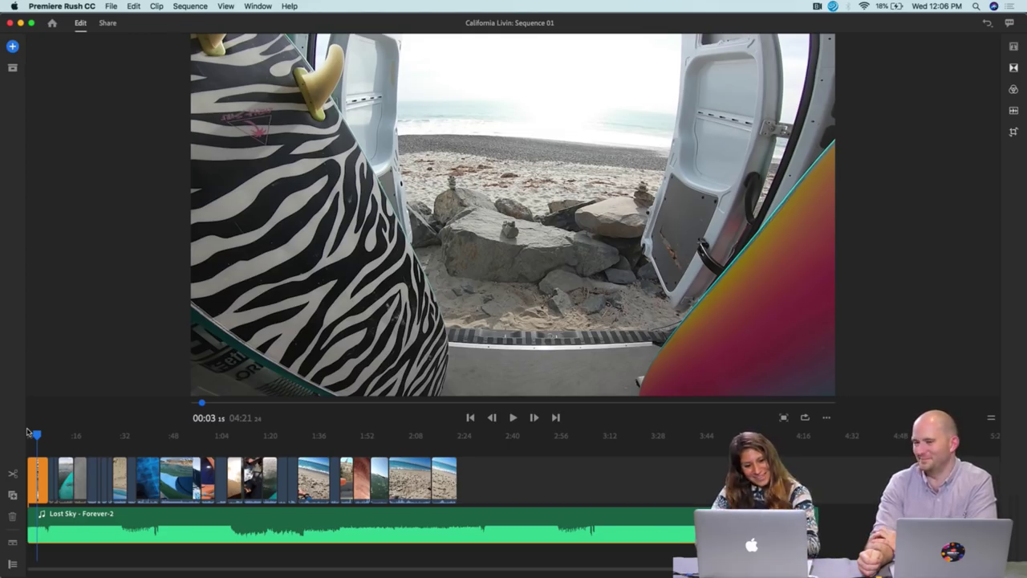
left_click(29, 435)
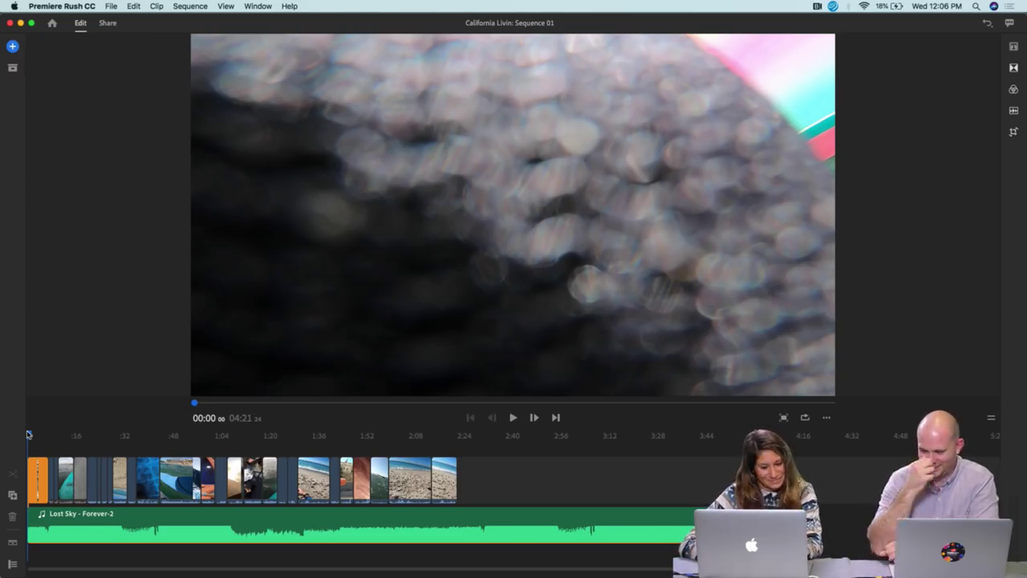
key("space")
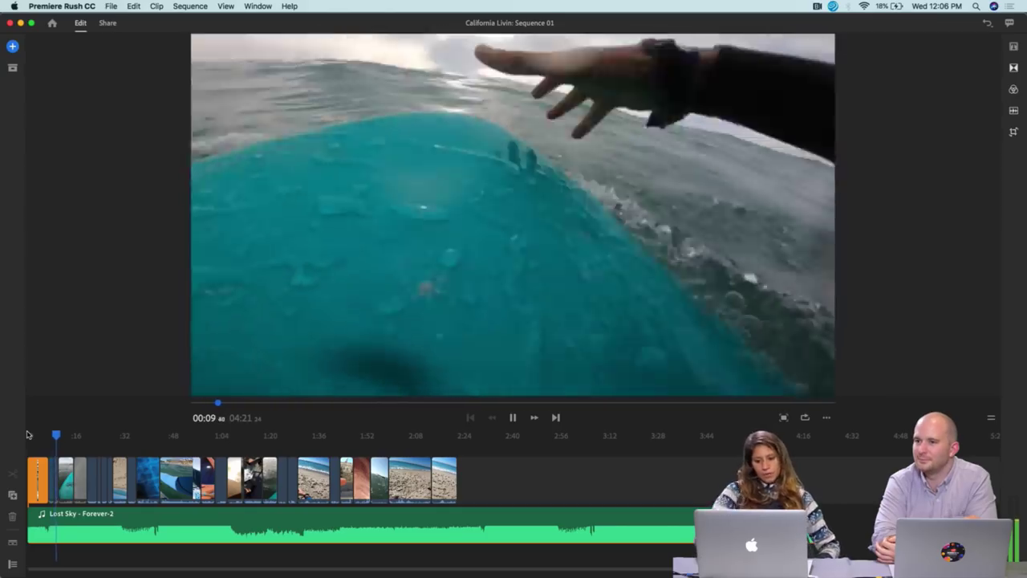
key("XF86AudioLowerVolume")
key("XF86AudioRaiseVolume")
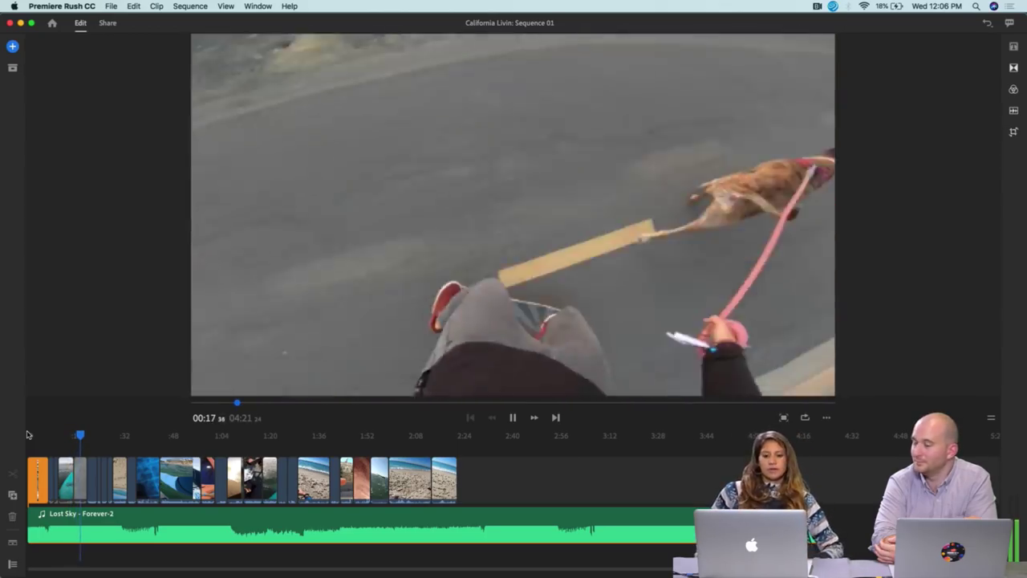
key("space")
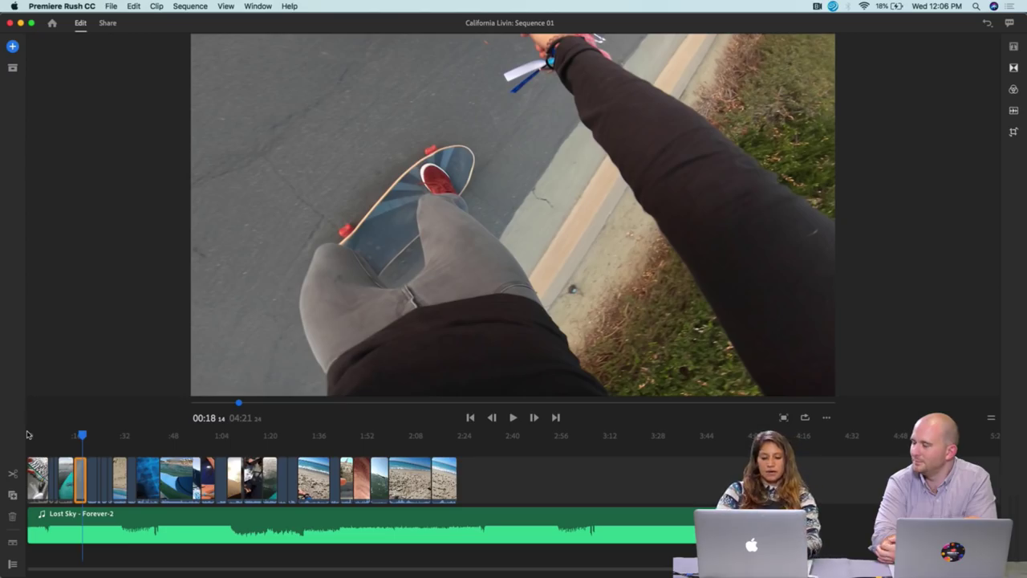
key("space")
key("XF86AudioMute")
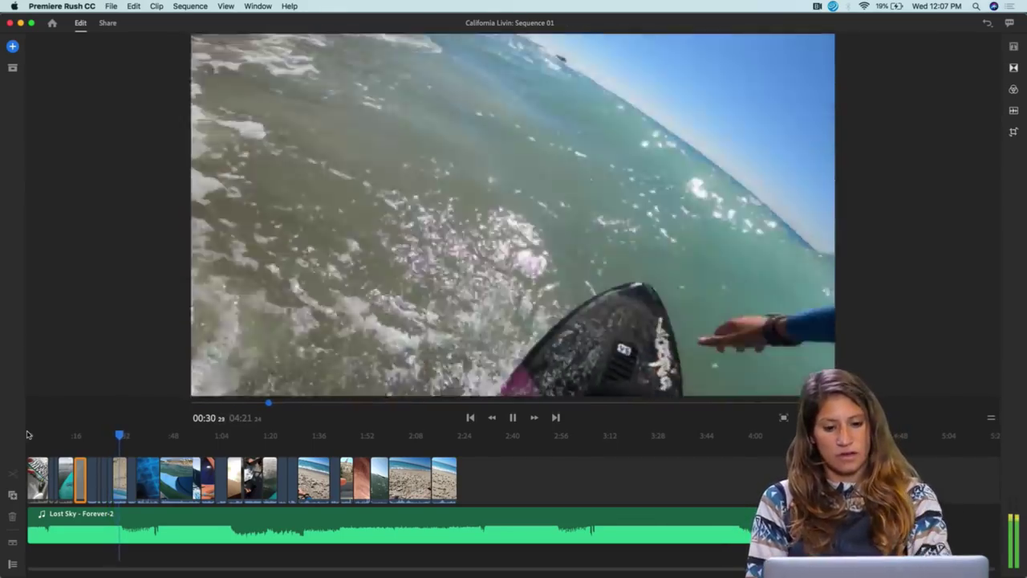
key("space")
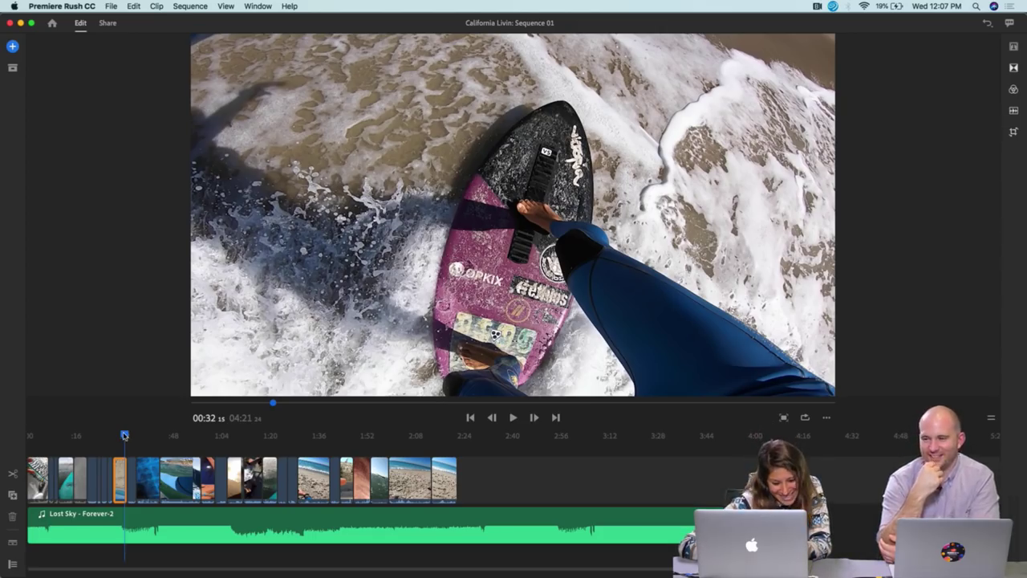
left_click_drag(125, 436, 151, 440)
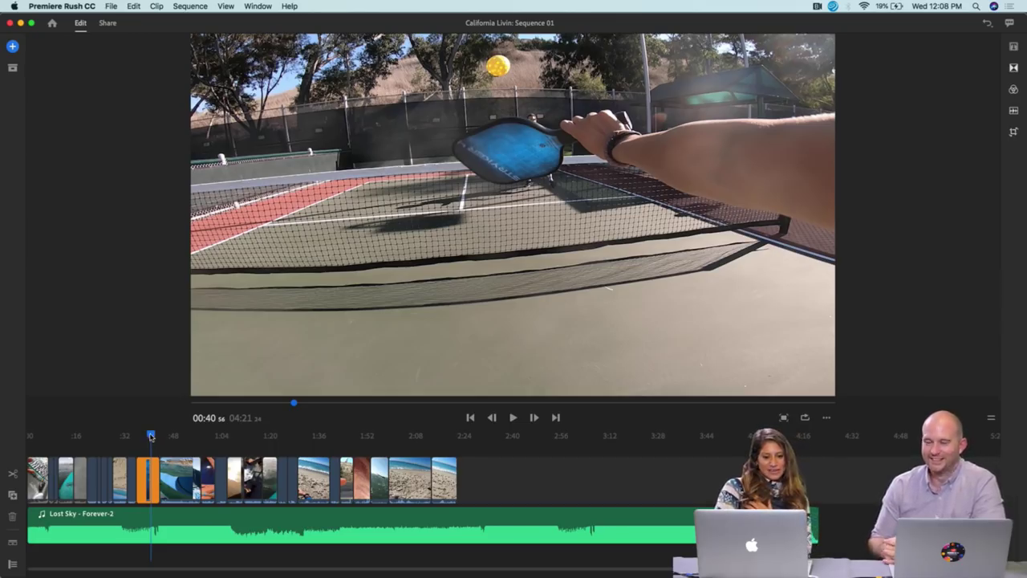
mouse_move(151, 436)
left_mouse_down()
mouse_move(133, 436)
mouse_move(163, 446)
left_mouse_up()
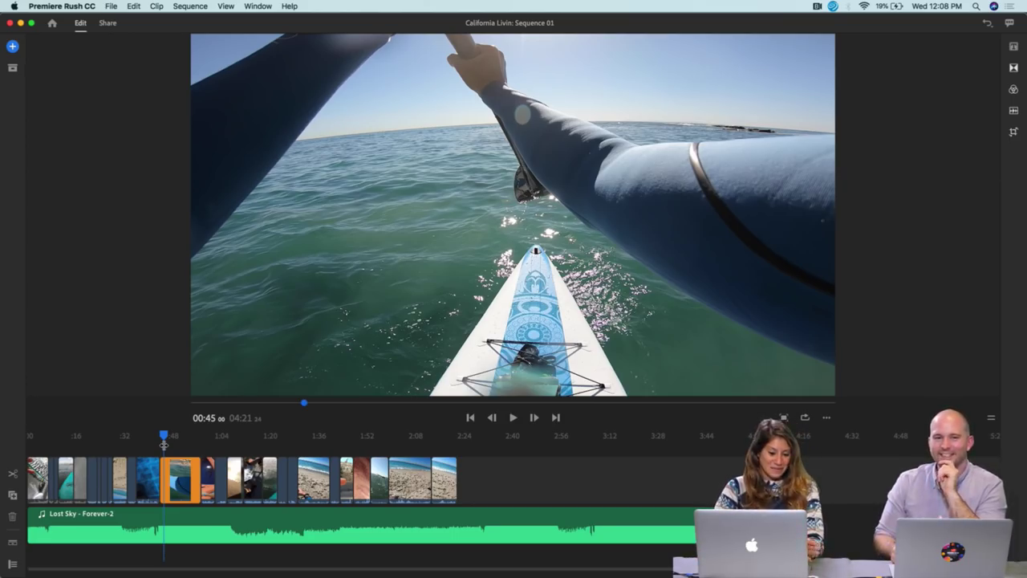
left_click_drag(168, 436, 199, 441)
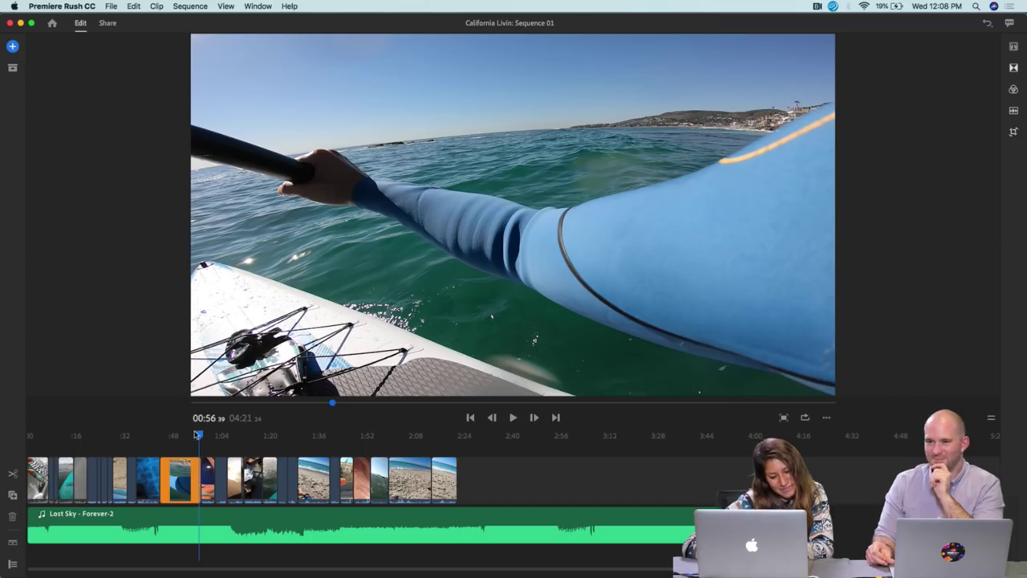
left_click_drag(199, 436, 146, 433)
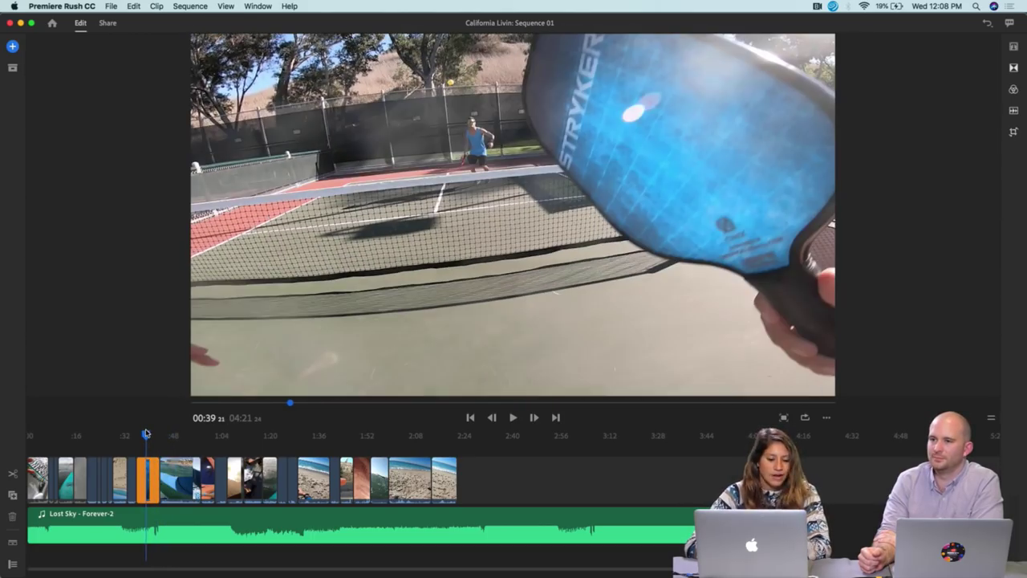
left_click_drag(146, 435, 174, 454)
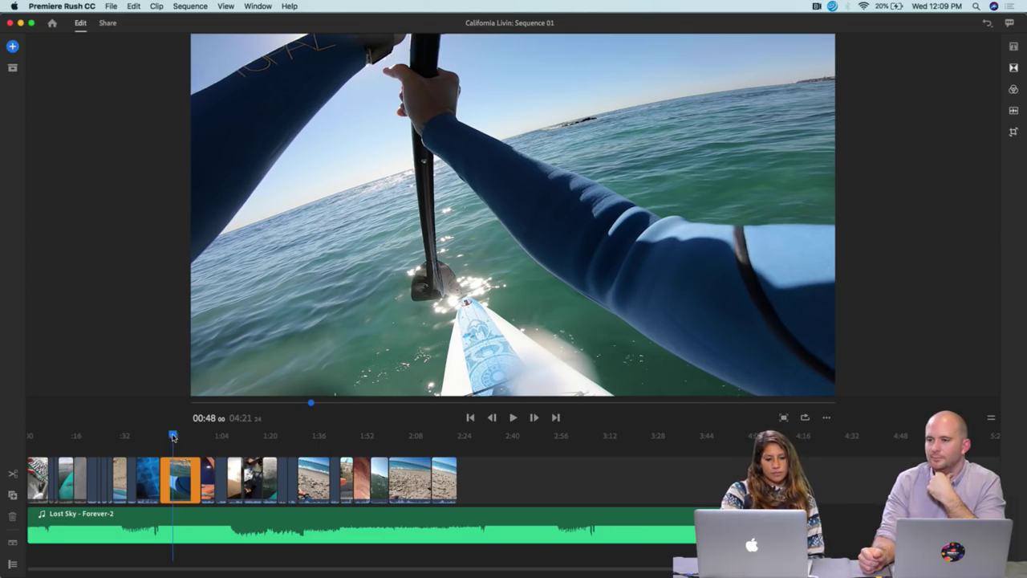
left_click_drag(173, 436, 98, 438)
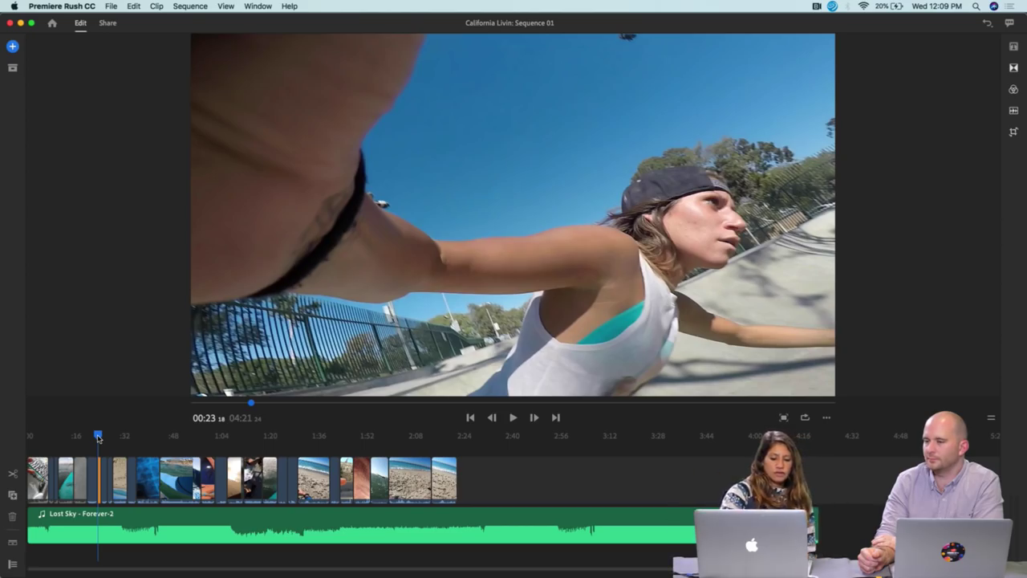
key("space")
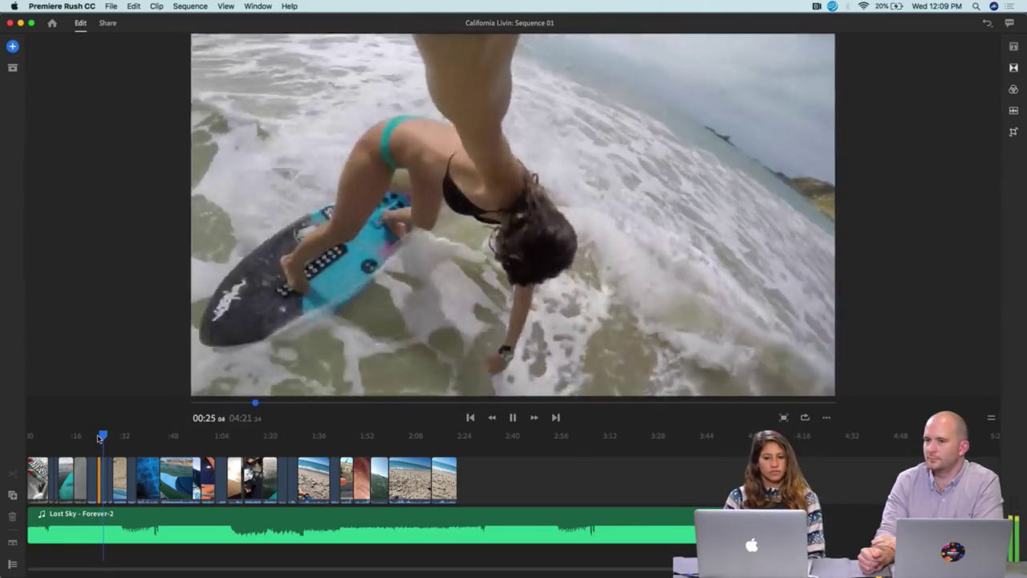
key("space")
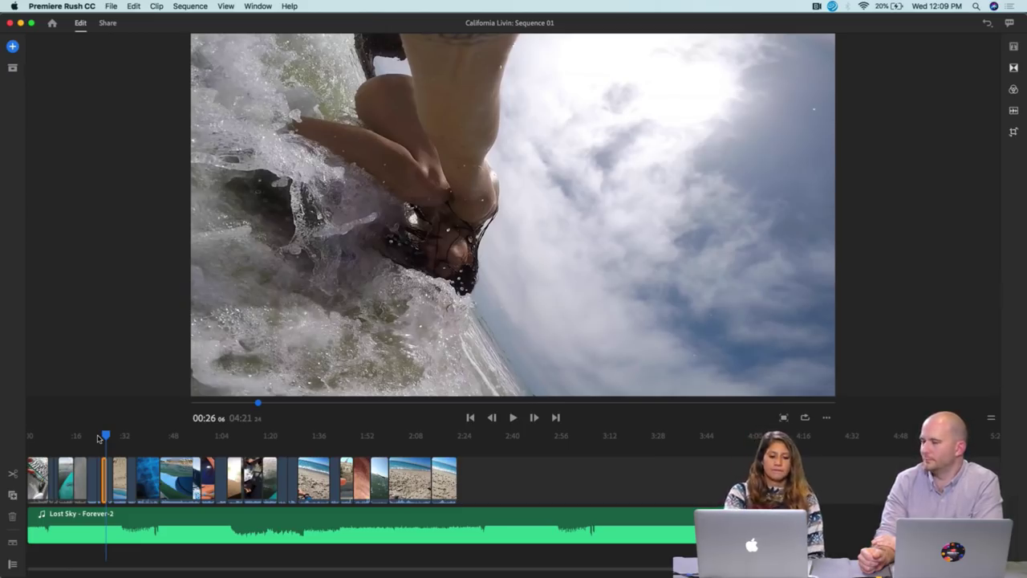
left_click(100, 436)
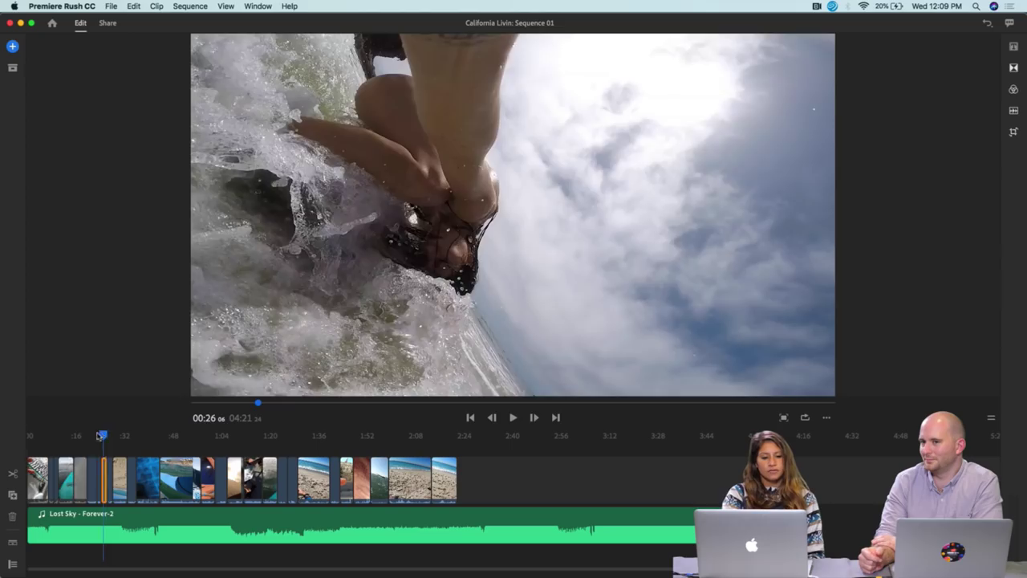
left_click_drag(100, 436, 166, 440)
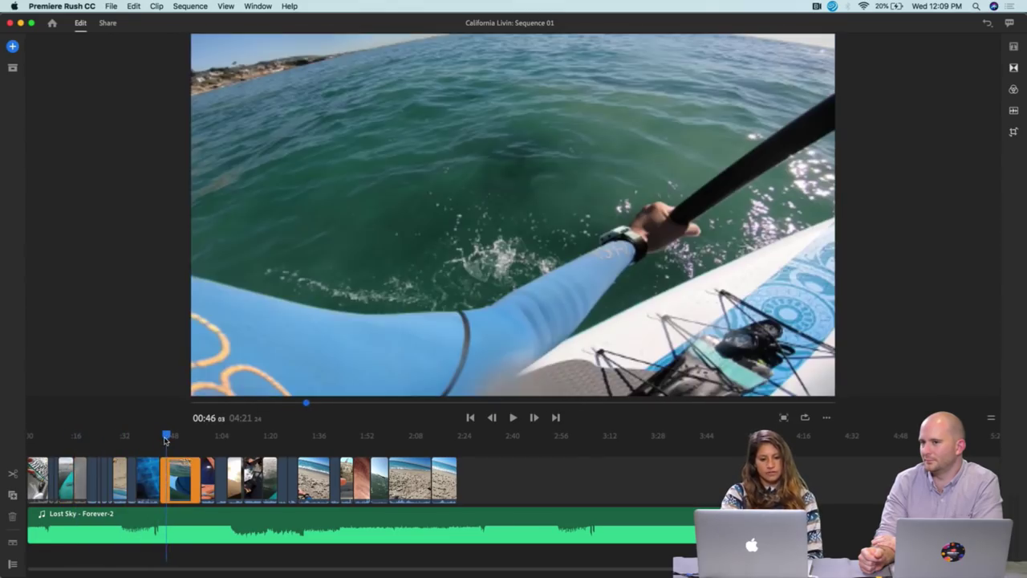
key("space")
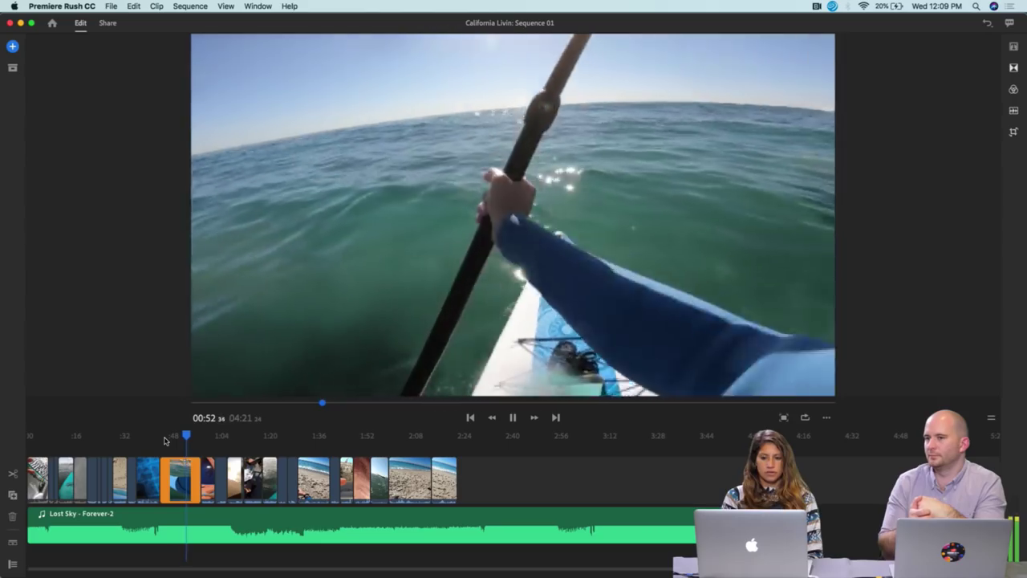
key("space")
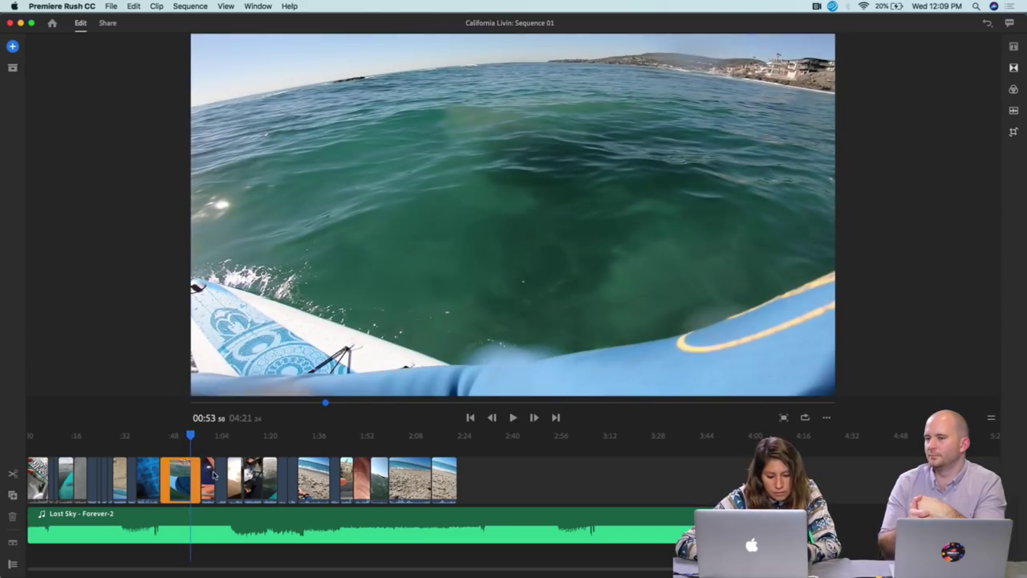
left_click_drag(190, 438, 266, 441)
left_click_drag(271, 439, 281, 438)
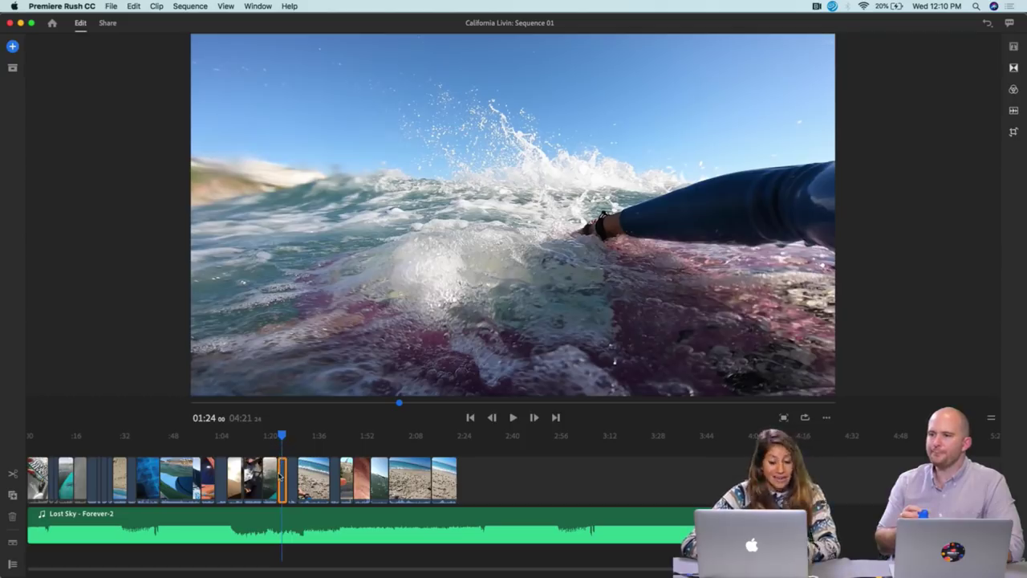
Place the wave-splash clip before the restaurant clip, then scrub back to the paddleboard shot
scroll(280, 476, "up", 2)
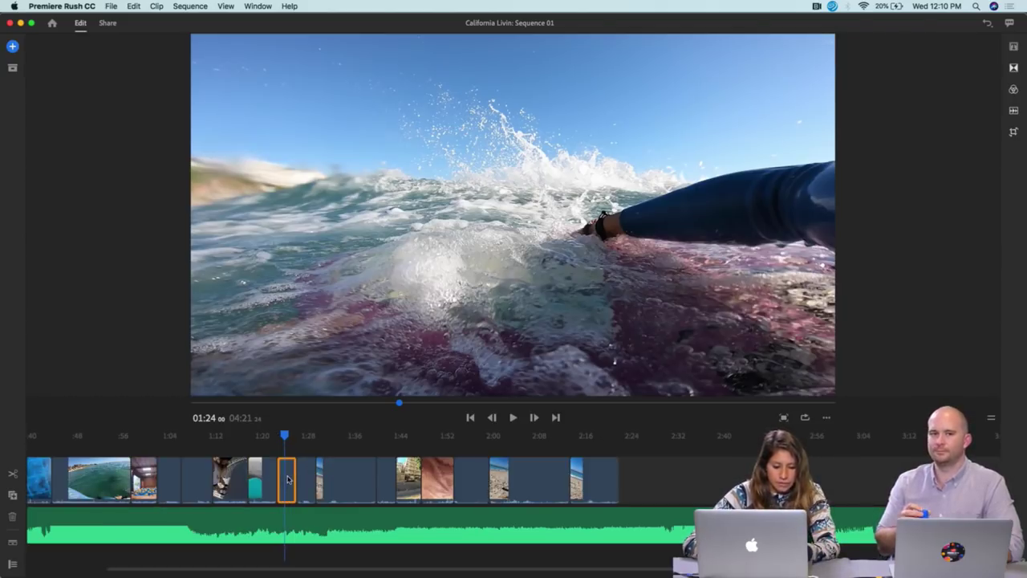
left_click_drag(288, 480, 141, 479)
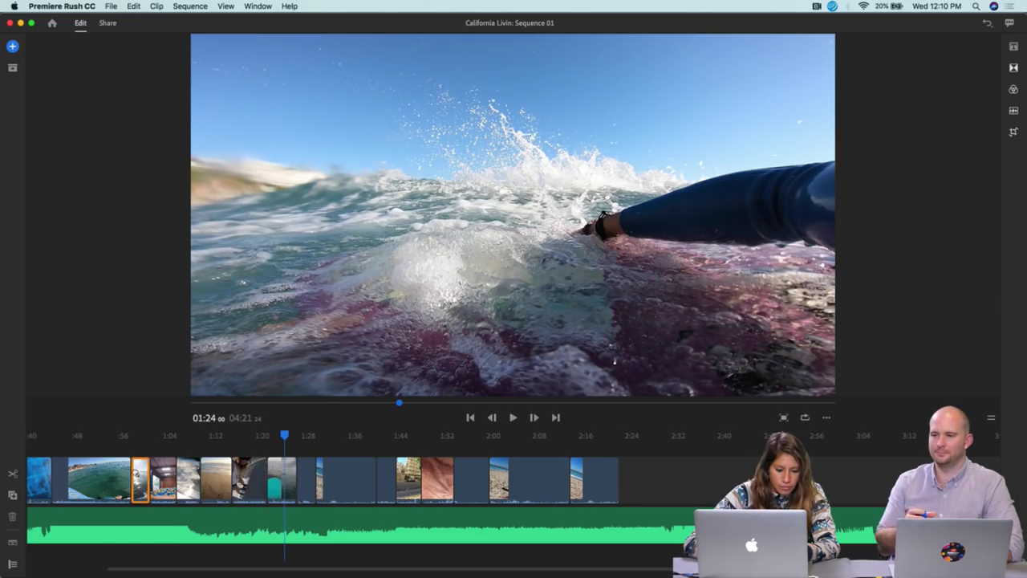
left_click(109, 436)
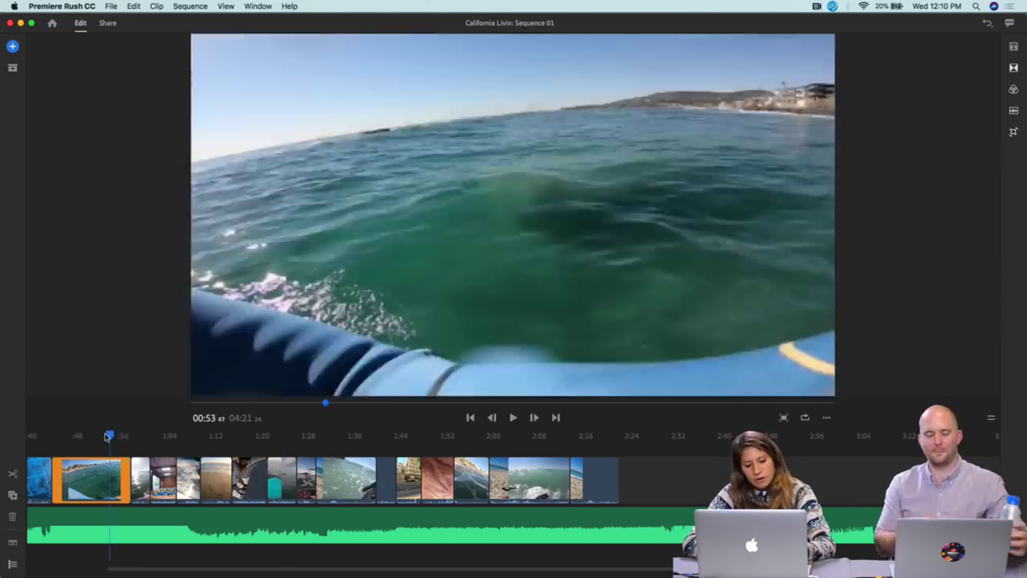
left_click_drag(109, 436, 129, 450)
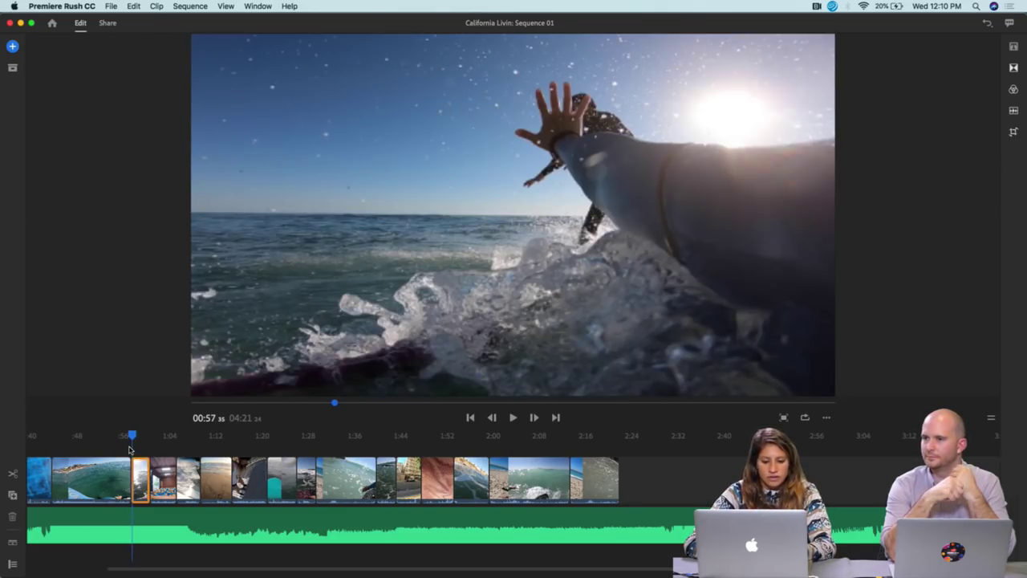
left_click_drag(130, 449, 134, 468)
Compare the first two clips, then drag the paddleboard clip's end outward to lengthen it
scroll(125, 447, "up", 5)
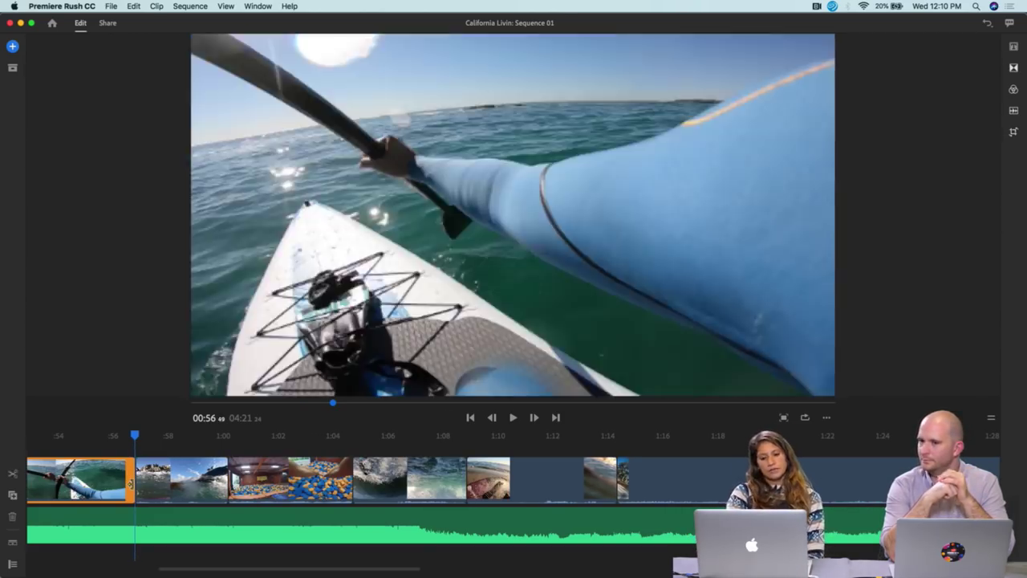
left_click(138, 474)
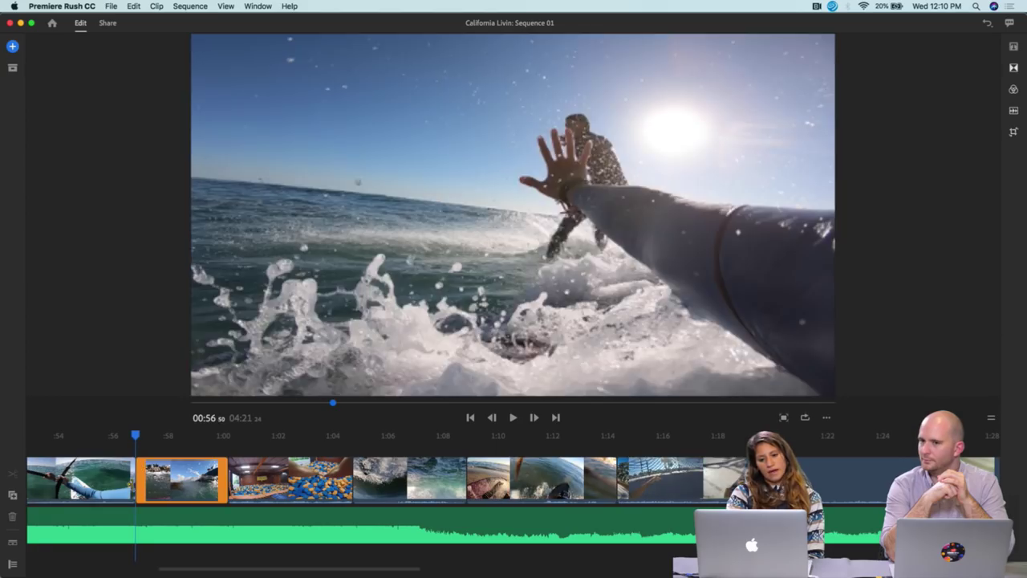
left_click(132, 478)
left_click(138, 478)
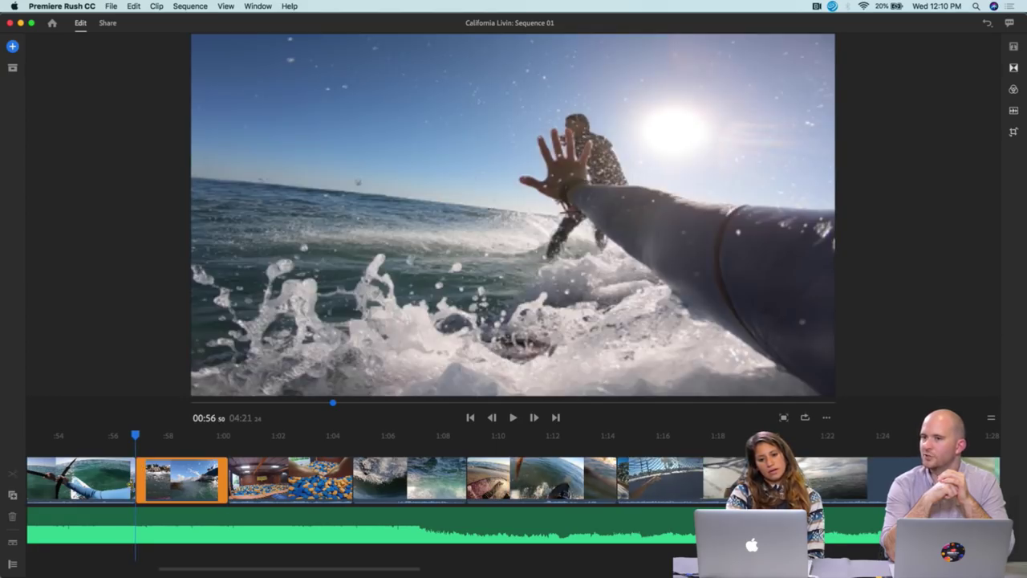
left_click(131, 480)
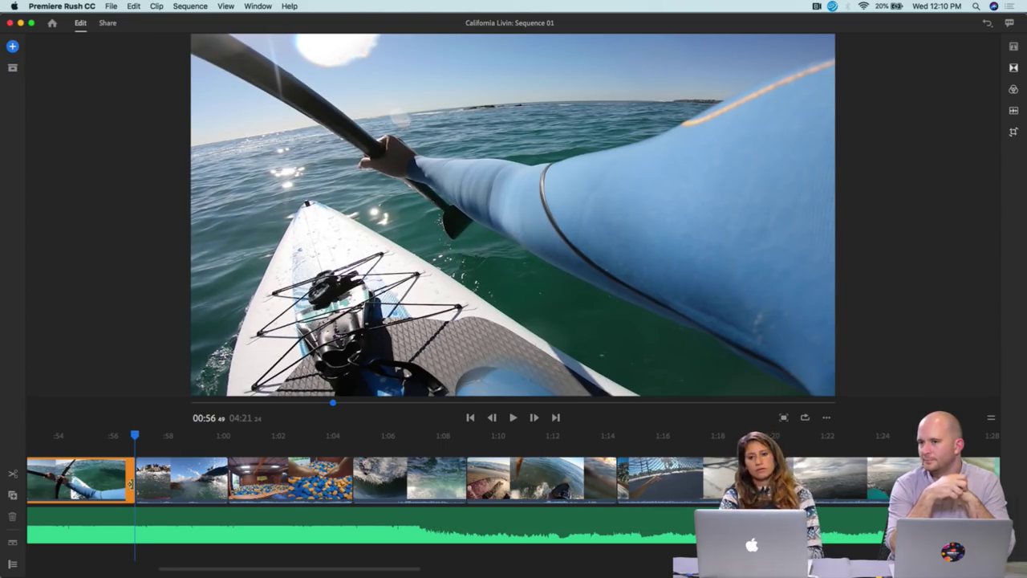
left_click(138, 477)
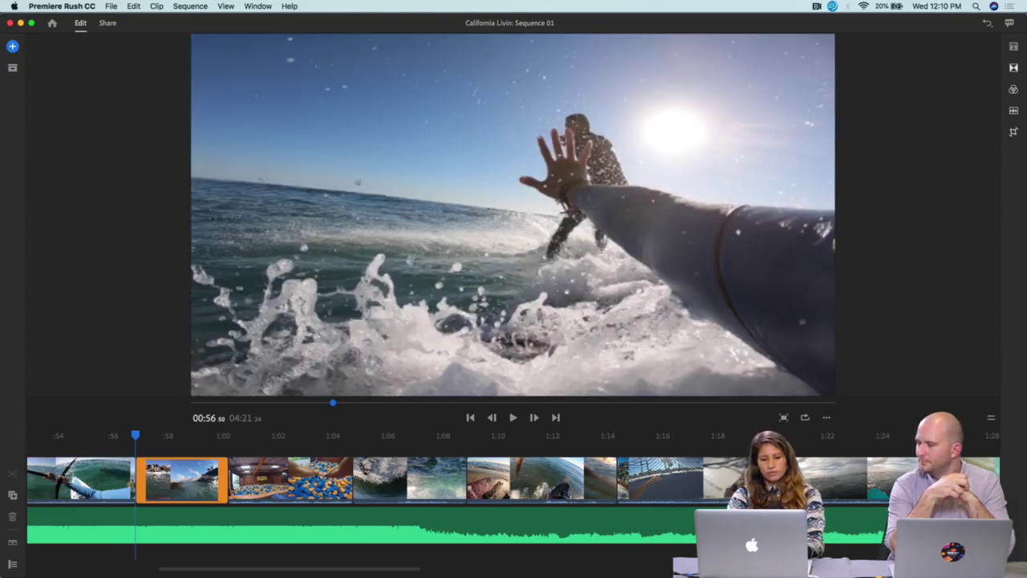
left_click(131, 478)
left_click(138, 477)
left_click(132, 478)
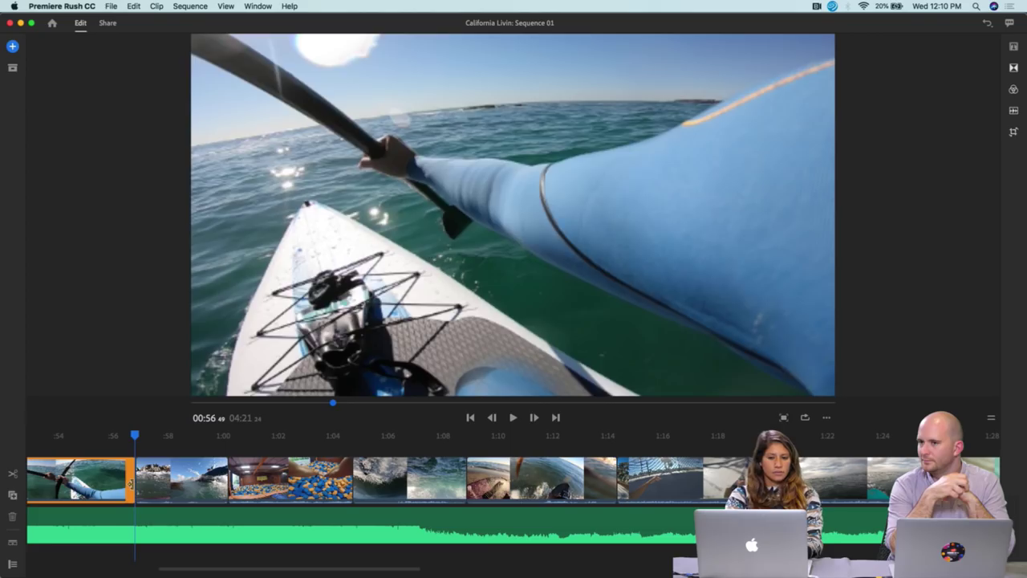
left_click(138, 478)
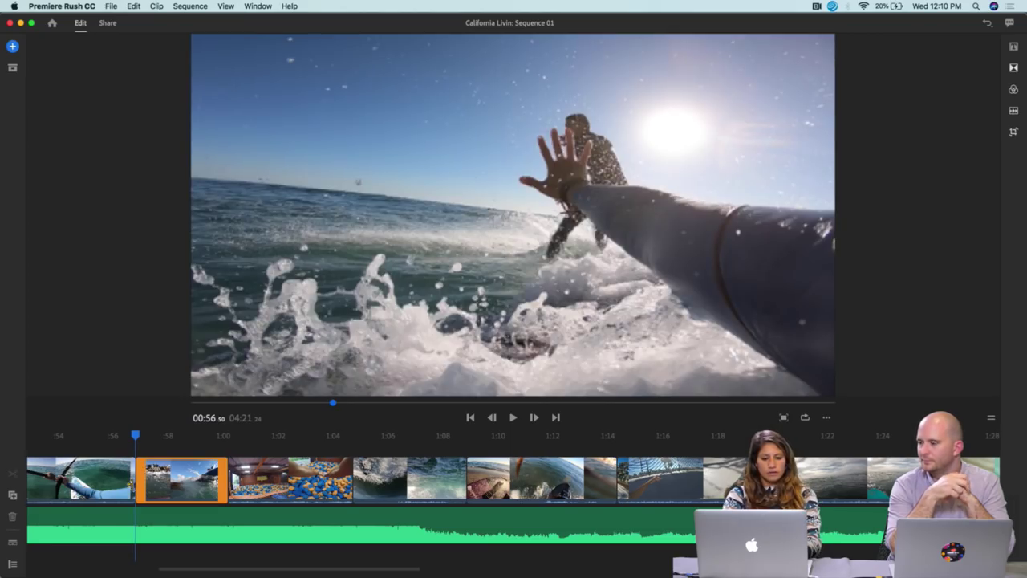
left_click(132, 476)
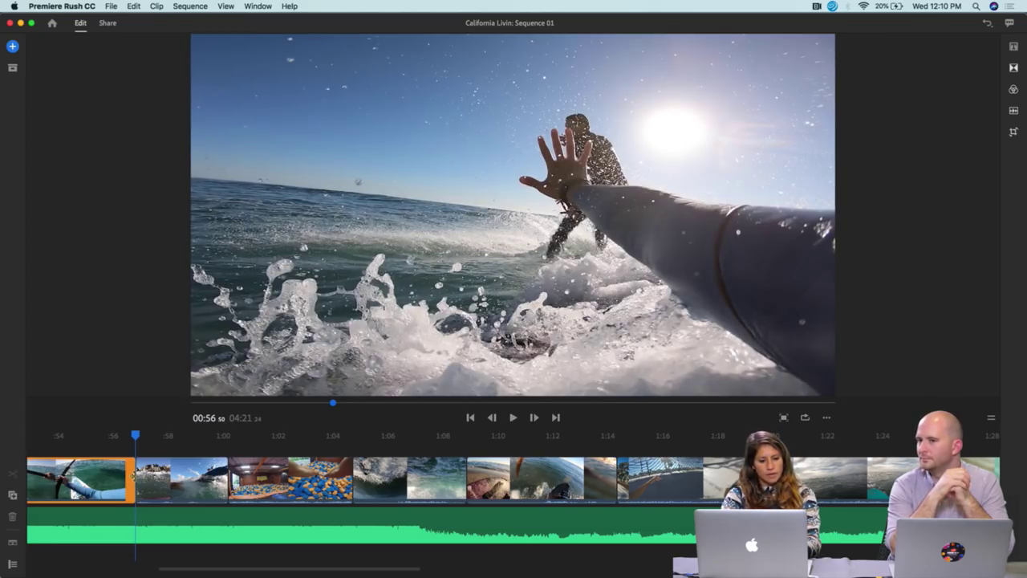
left_click_drag(133, 475, 136, 476)
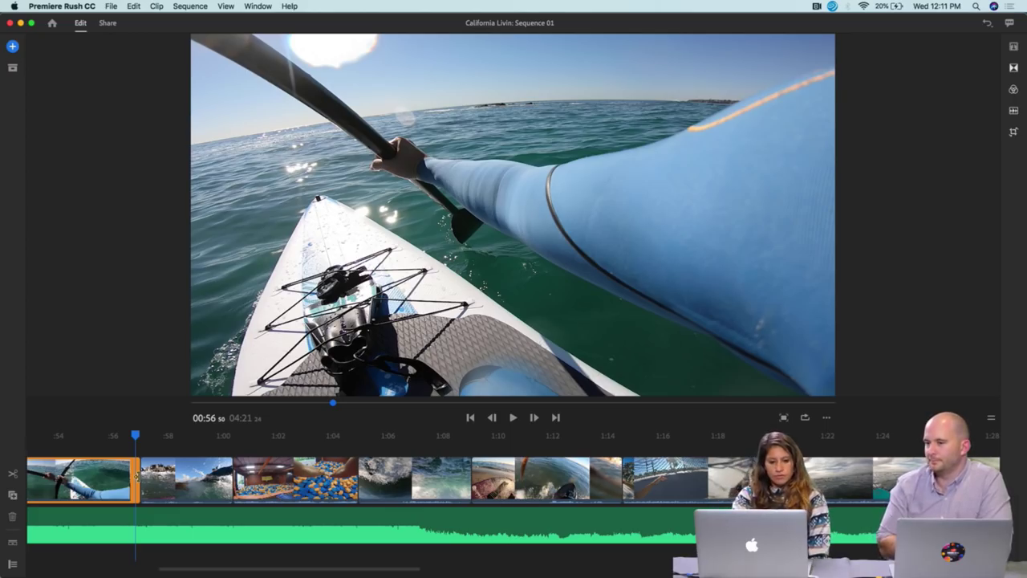
Play back the cut between the paddleboard and wave-splash clips around 0:53–0:57
left_click_drag(135, 437, 49, 434)
key("space")
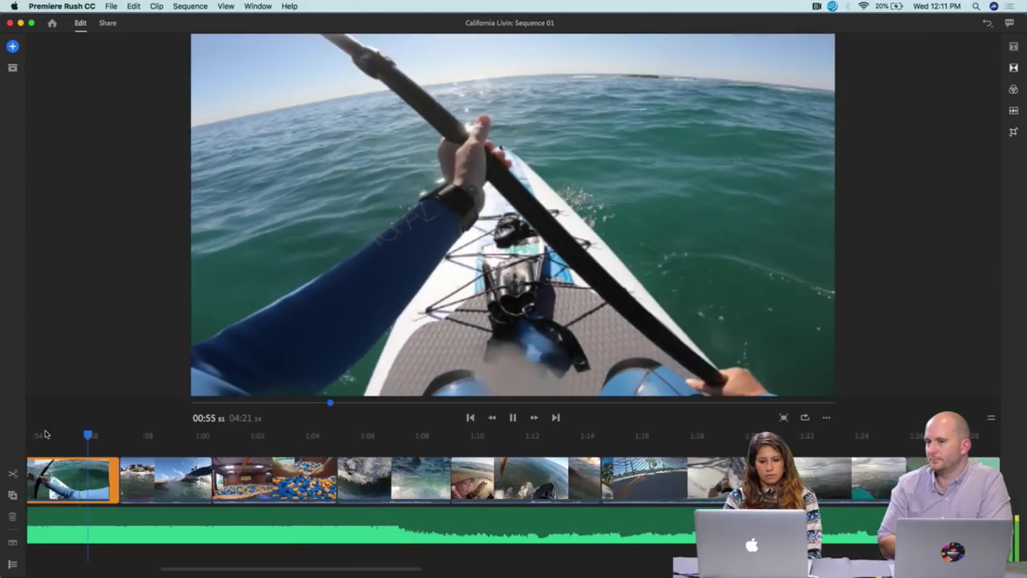
key("space")
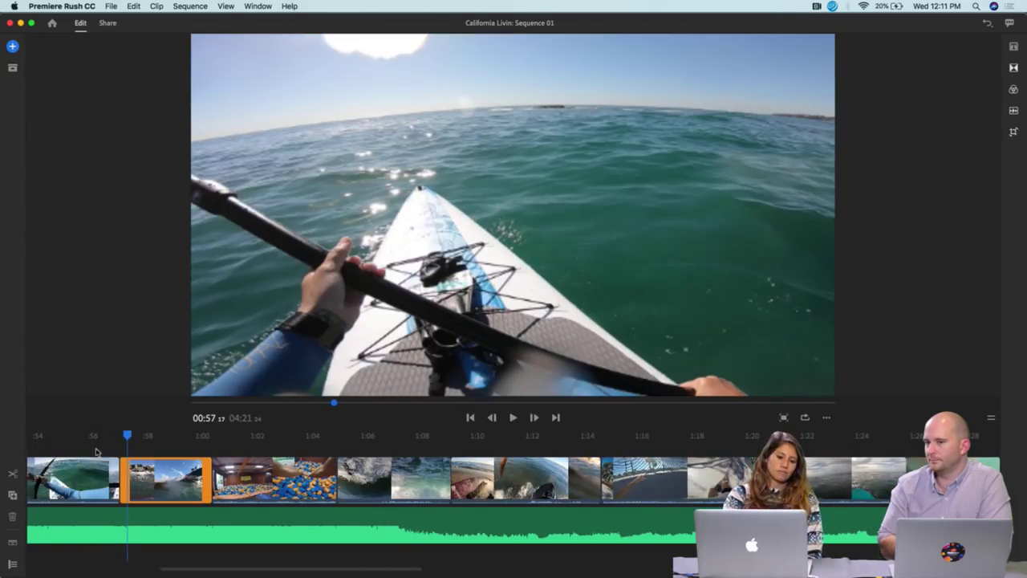
left_click_drag(131, 438, 82, 436)
key("space")
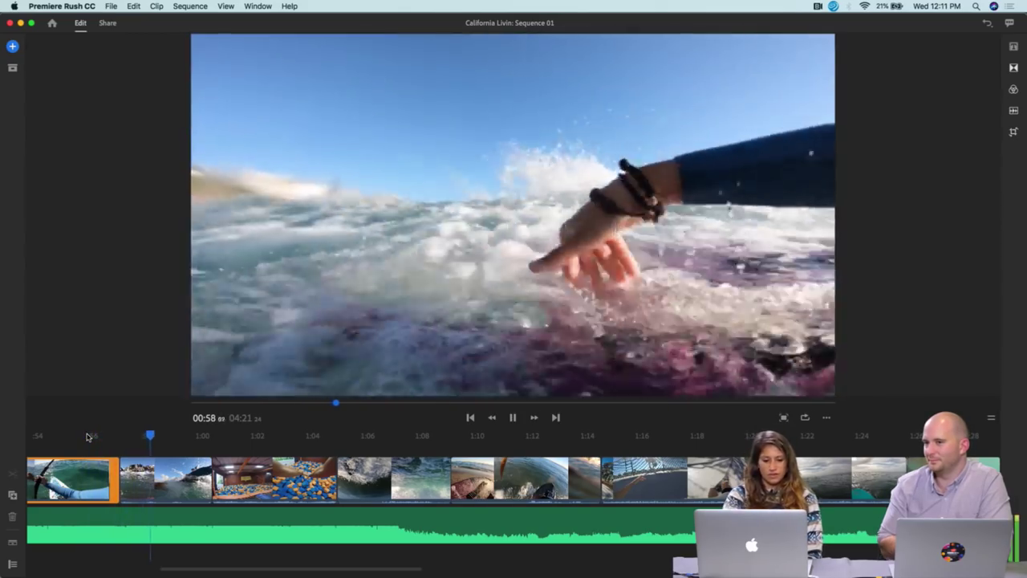
key("space")
Trim the paddleboard clip's end slightly and replay across the new cut from 0:55
left_click_drag(119, 478, 110, 479)
left_click_drag(150, 436, 65, 437)
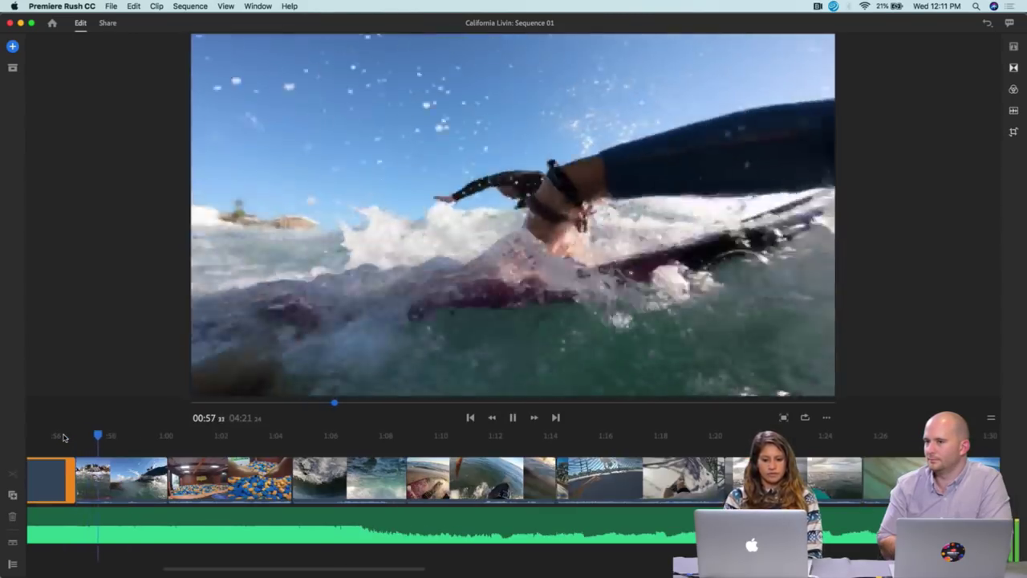
key("space")
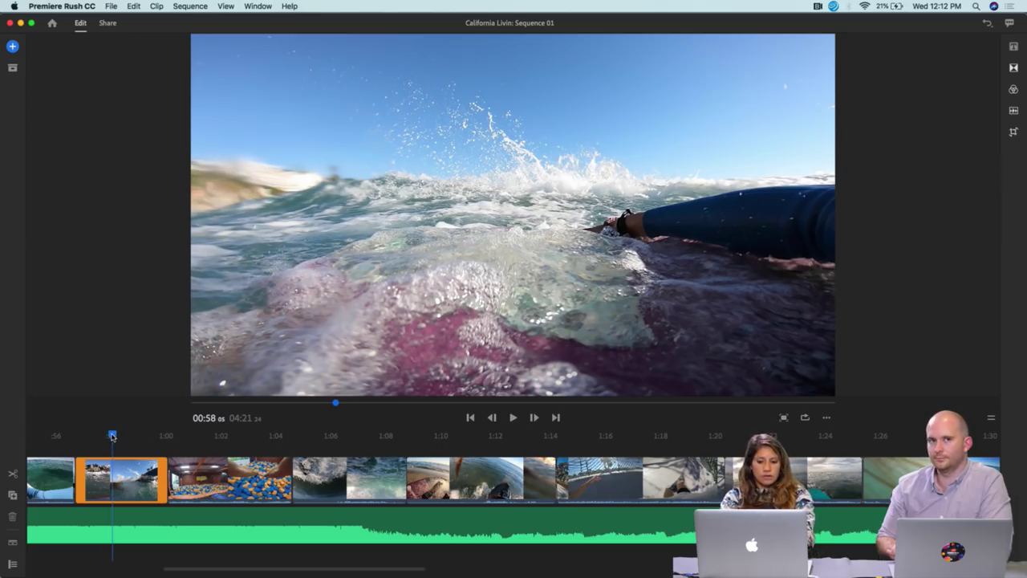
mouse_move(112, 436)
left_mouse_down()
mouse_move(191, 436)
mouse_move(28, 435)
mouse_move(101, 437)
mouse_move(104, 451)
left_mouse_up()
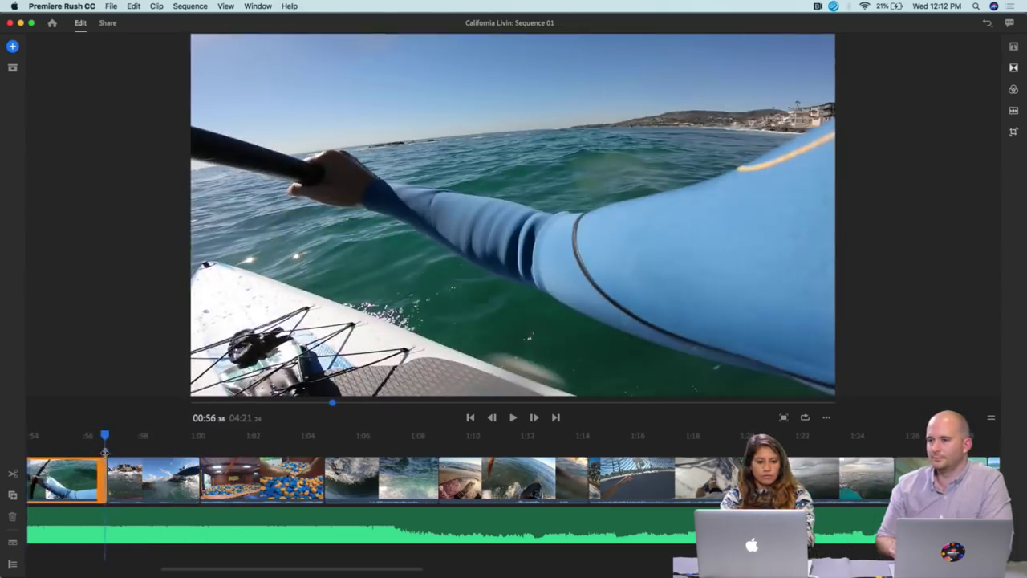
scroll(105, 453, "left", 10)
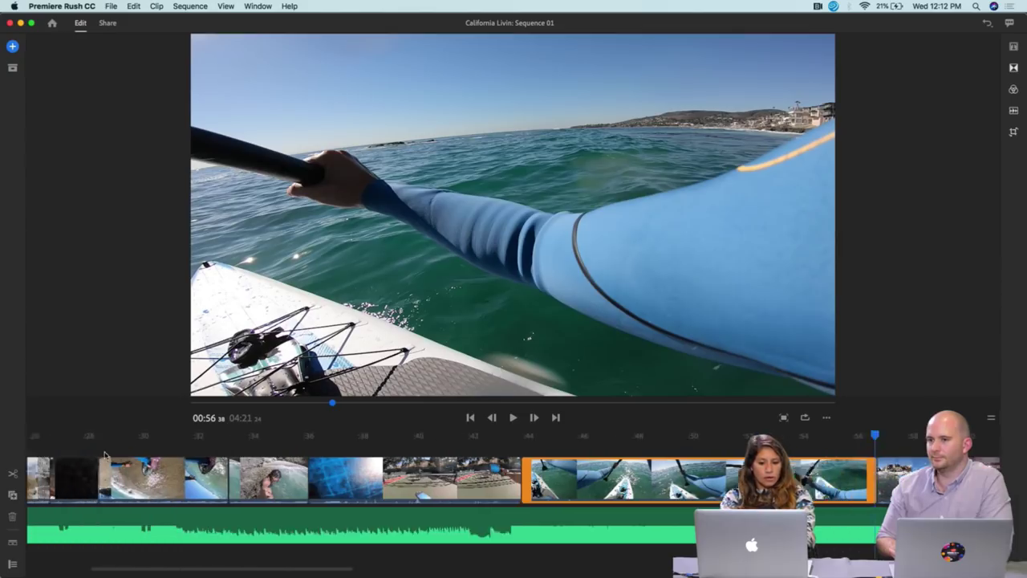
scroll(104, 454, "left", 4)
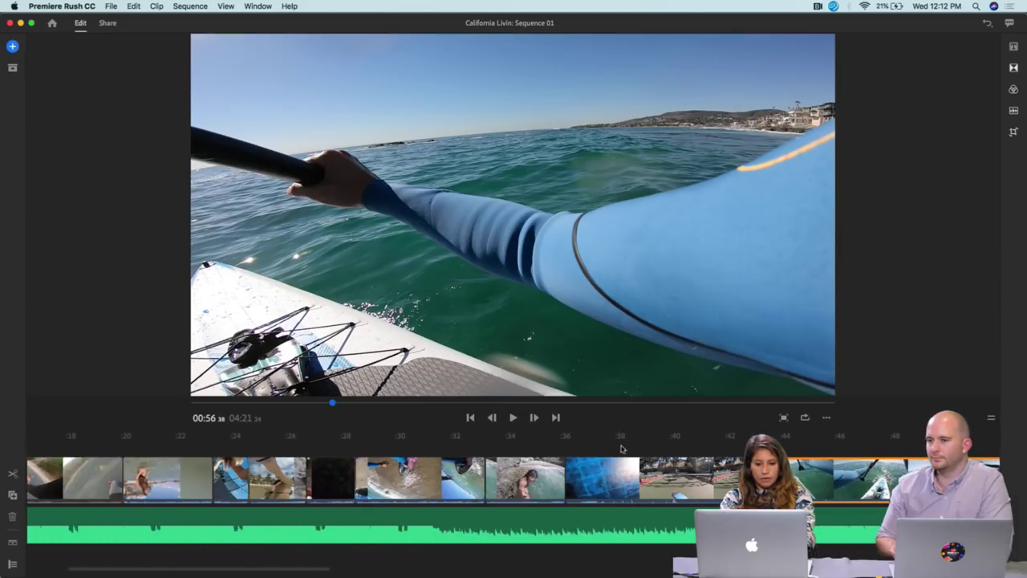
scroll(619, 434, "right", 10)
scroll(655, 479, "right", 5)
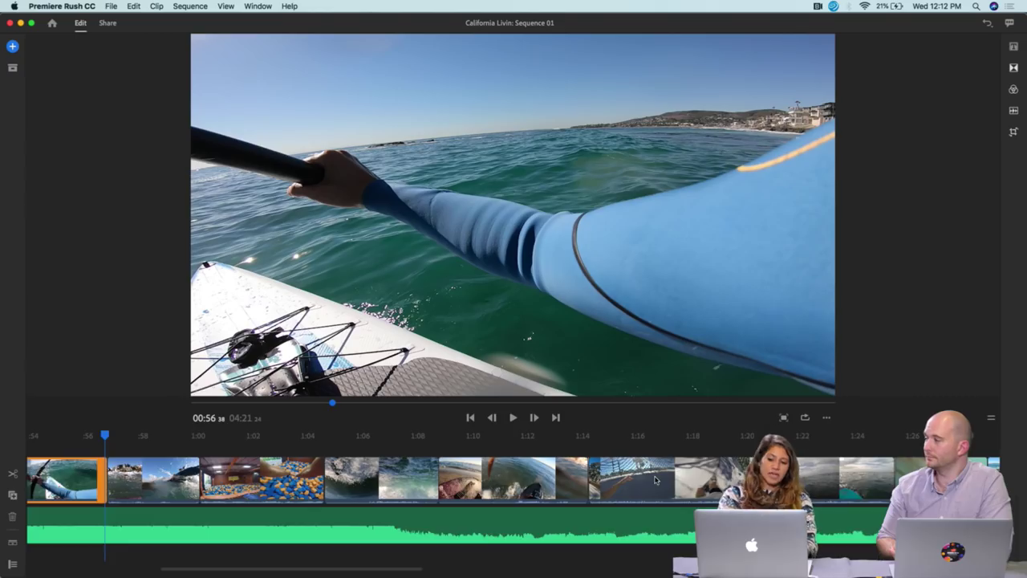
scroll(656, 479, "right", 8)
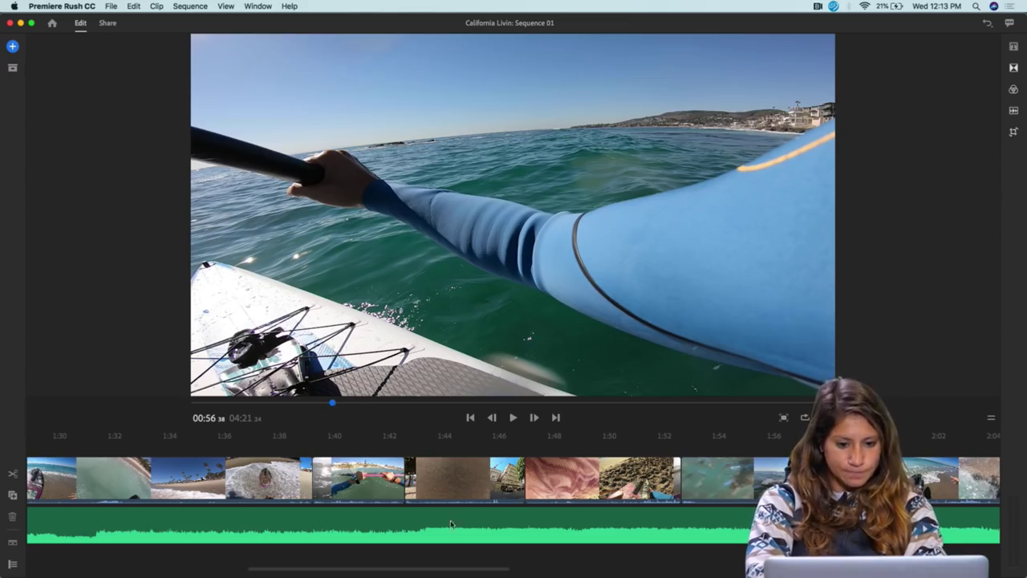
Select the clip near 1:42 and scrub through the footage around 1:46
left_click(411, 473)
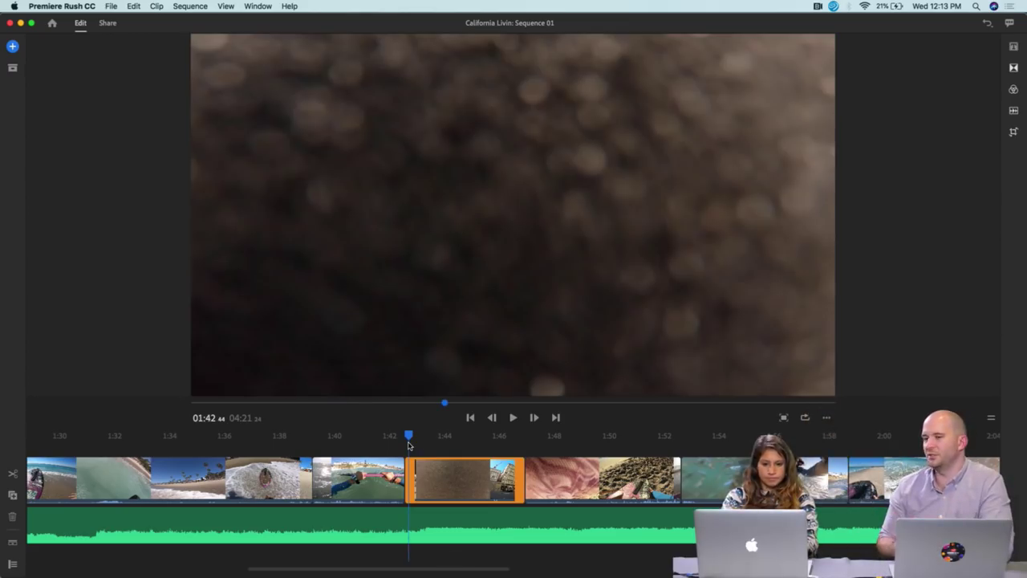
left_click_drag(409, 438, 630, 437)
scroll(402, 478, "right", 5)
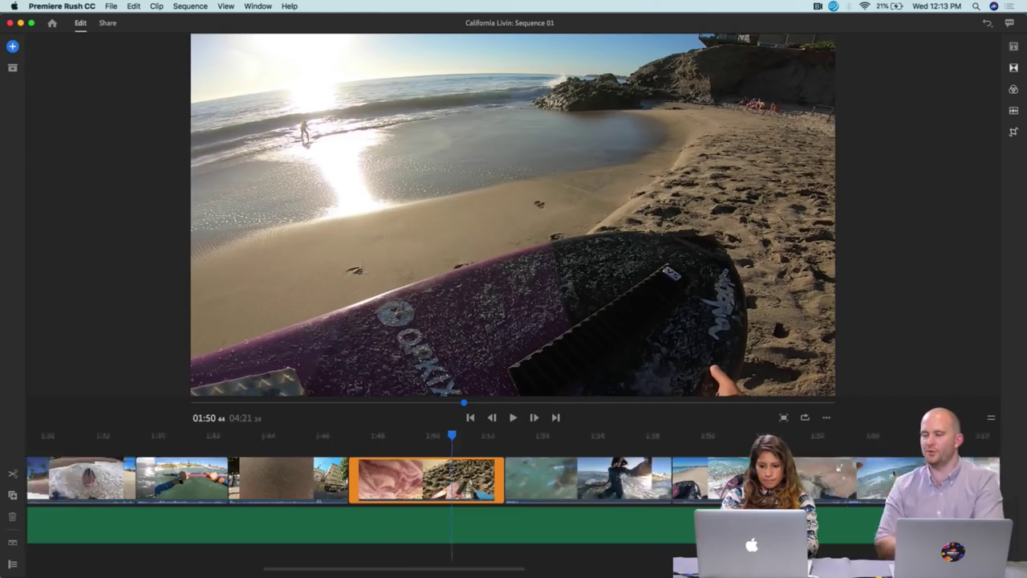
scroll(401, 477, "left", 10)
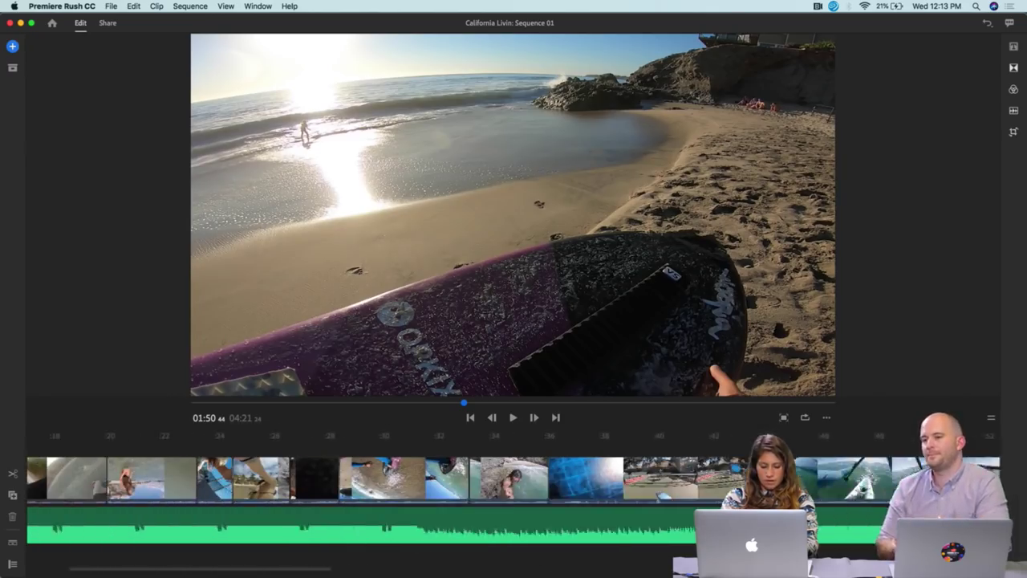
scroll(449, 477, "right", 1)
Zoom the timeline out two levels and inspect clips at 0:19, 0:46, 0:58 and 0:54
key("minus")
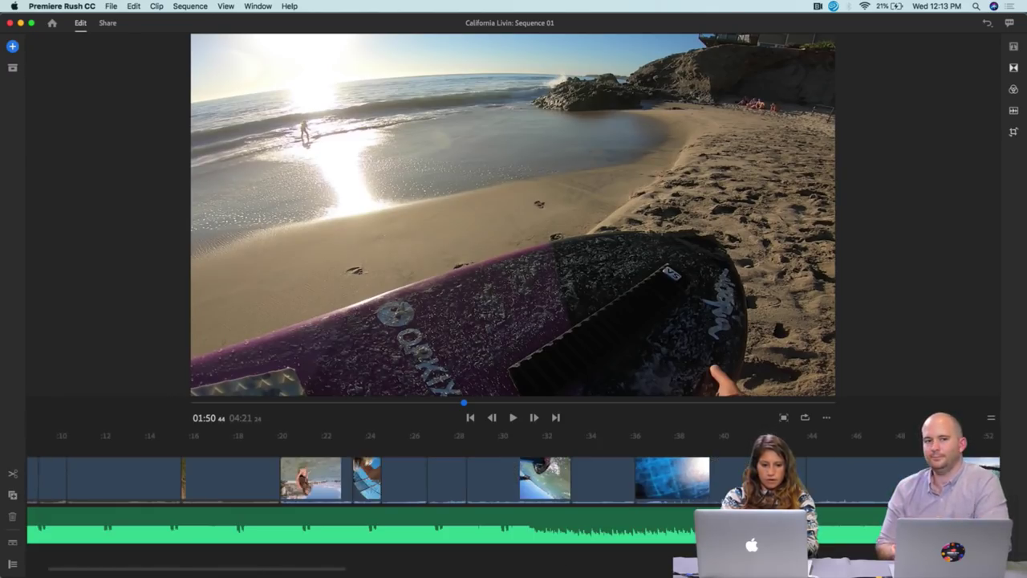
key("minus")
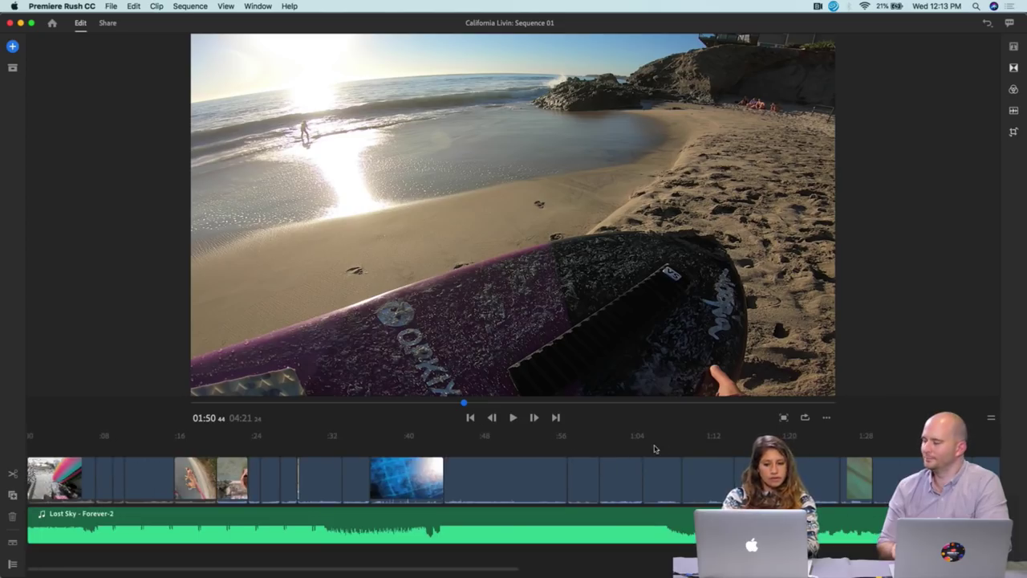
left_click(214, 453)
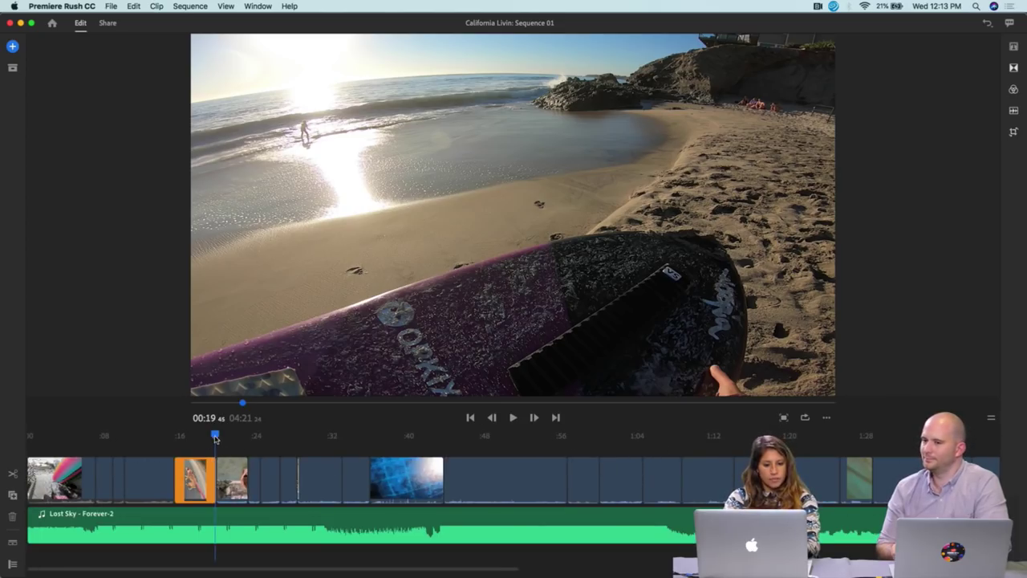
left_click_drag(215, 436, 418, 451)
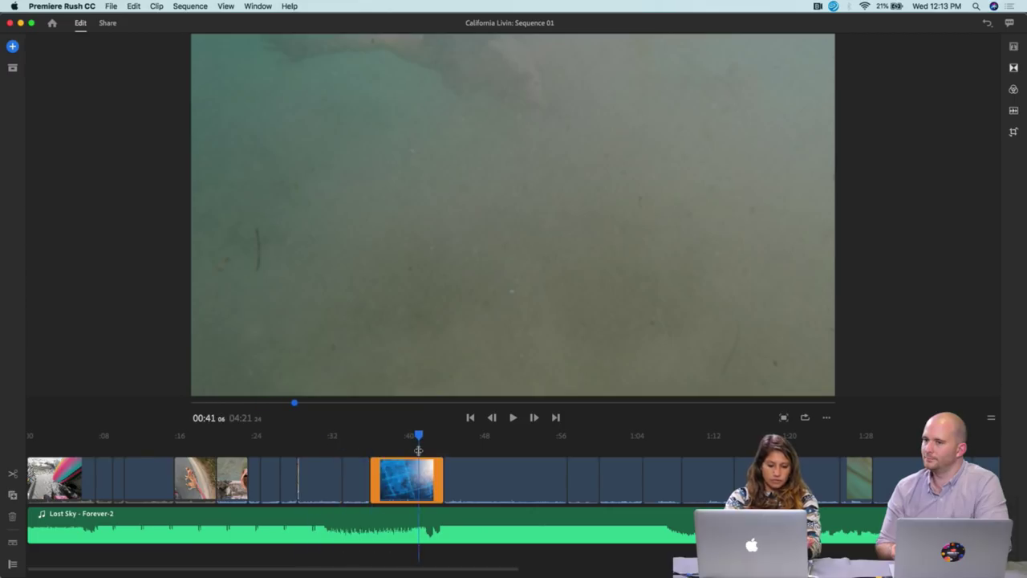
left_click(471, 445)
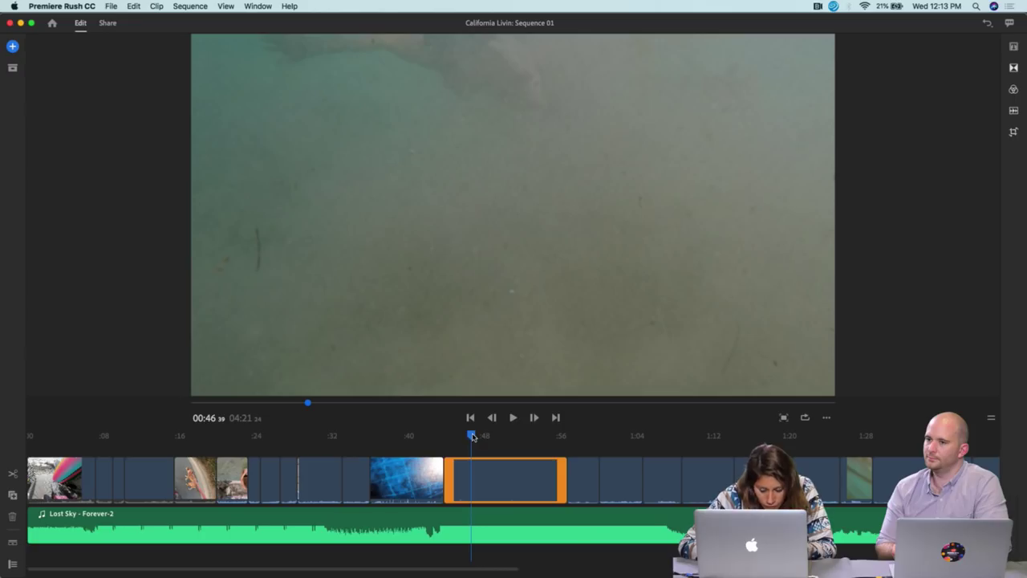
left_click(584, 442)
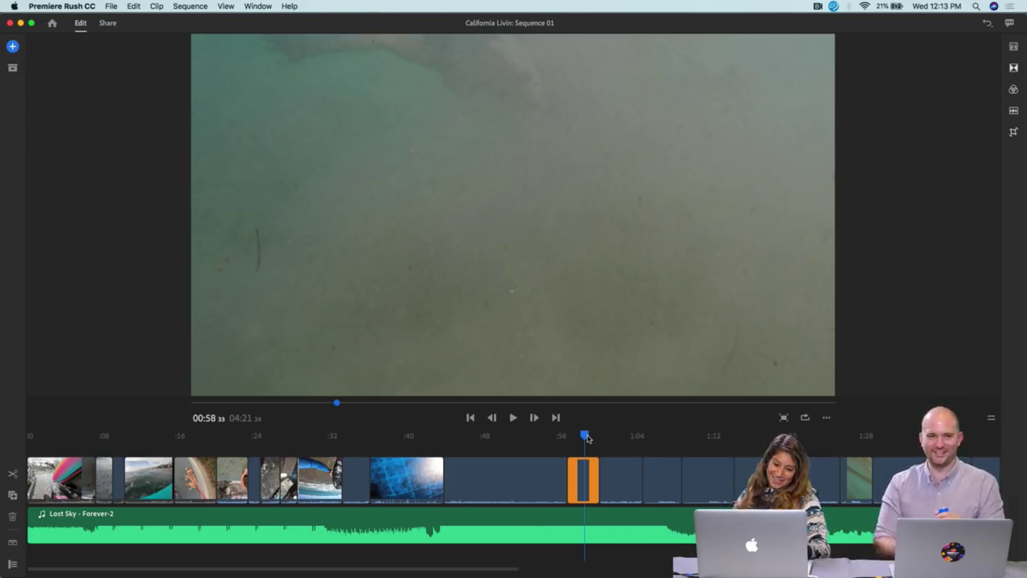
left_click_drag(586, 438, 546, 434)
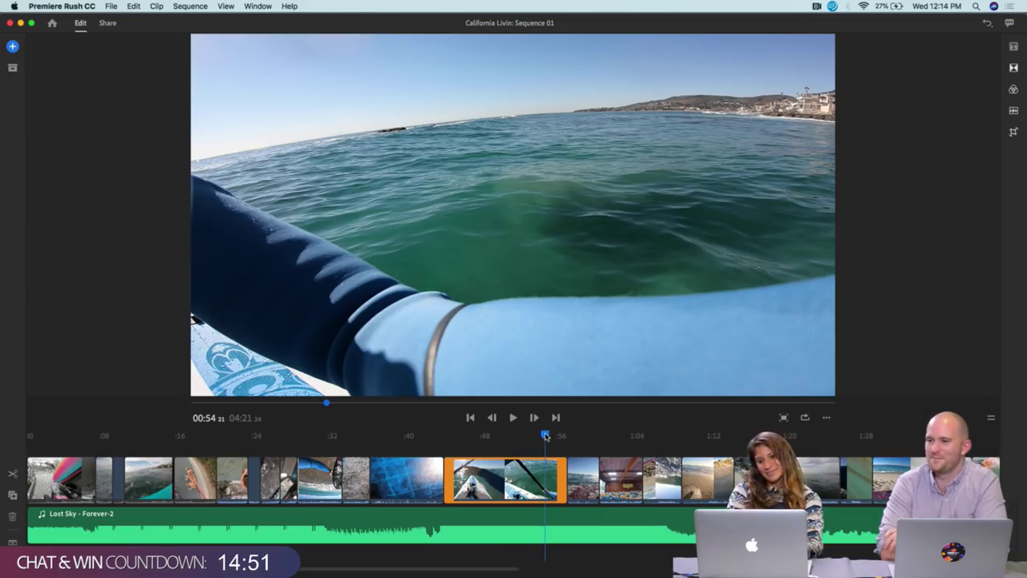
Trim the paddleboard clip's start much shorter near 0:45, review it, and extend the next surf clip
mouse_move(546, 433)
left_mouse_down()
mouse_move(483, 434)
mouse_move(546, 435)
left_mouse_up()
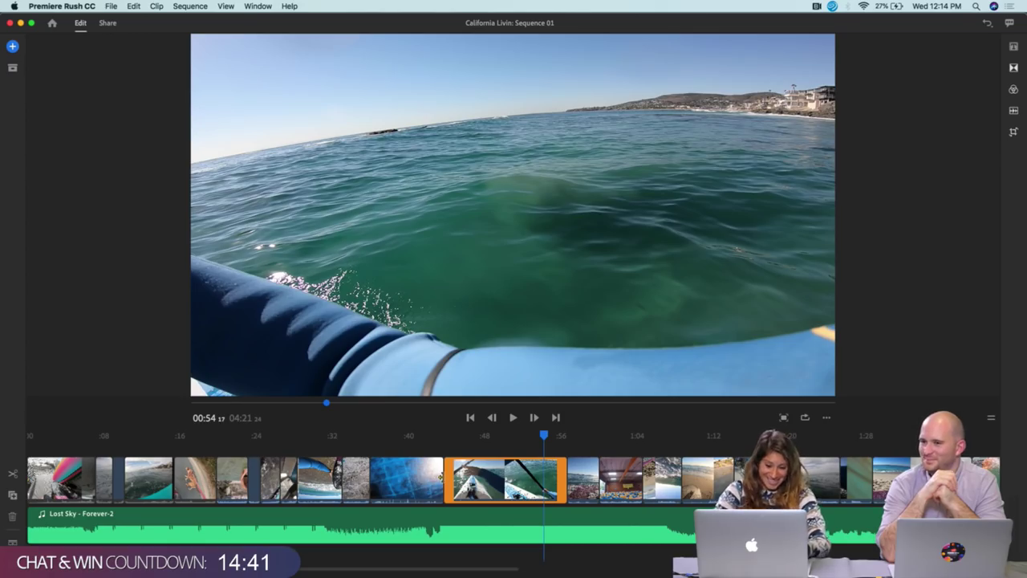
left_click_drag(451, 474, 538, 475)
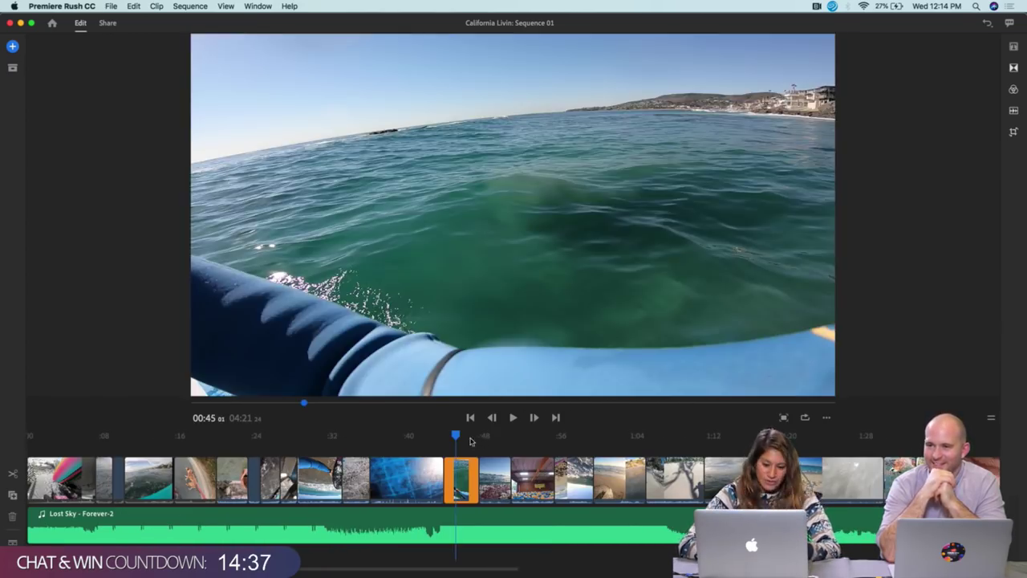
left_click_drag(456, 435, 450, 434)
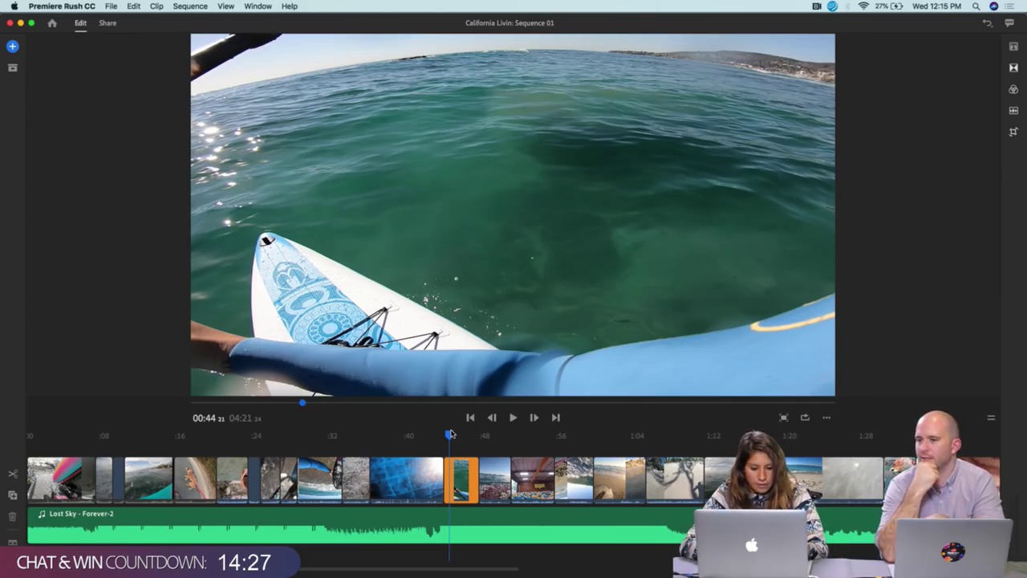
key("space")
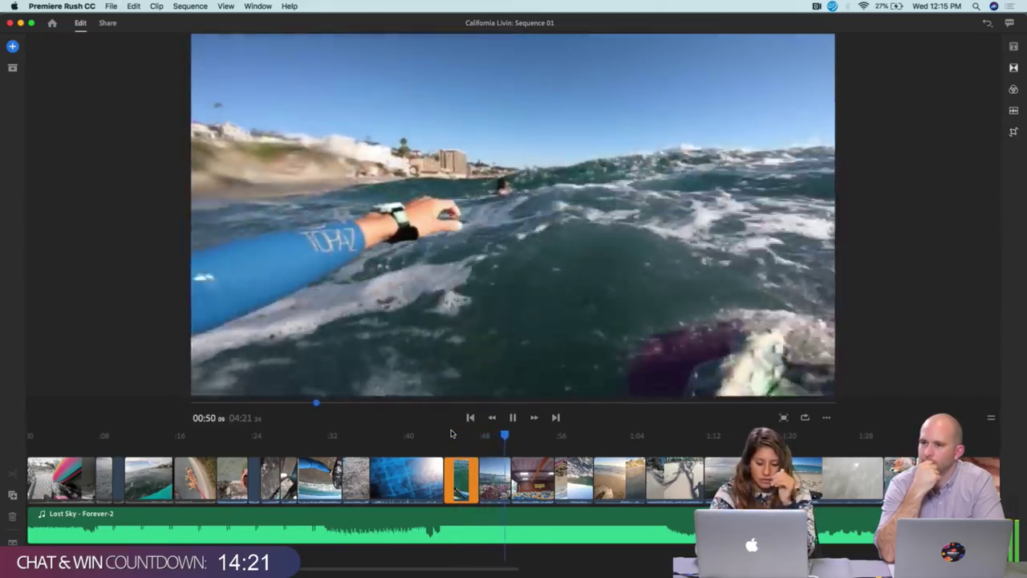
key("space")
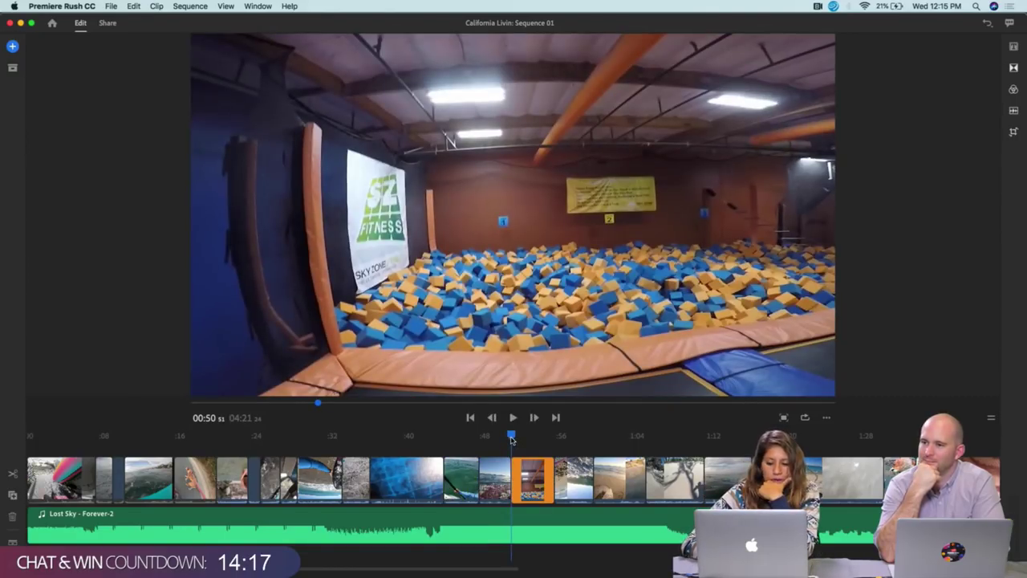
mouse_move(511, 437)
left_mouse_down()
mouse_move(476, 437)
mouse_move(509, 449)
left_mouse_up()
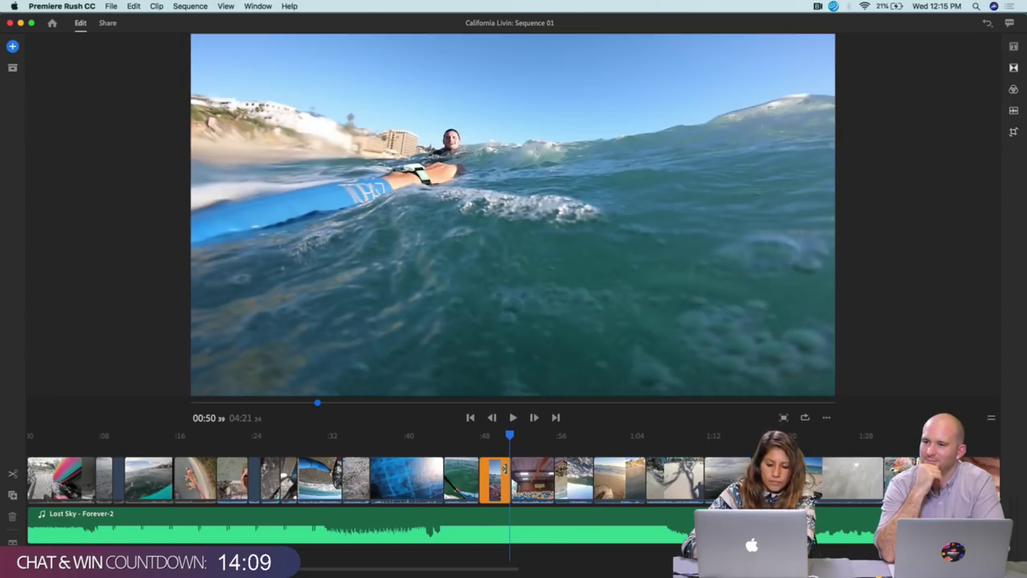
left_click_drag(505, 469, 514, 469)
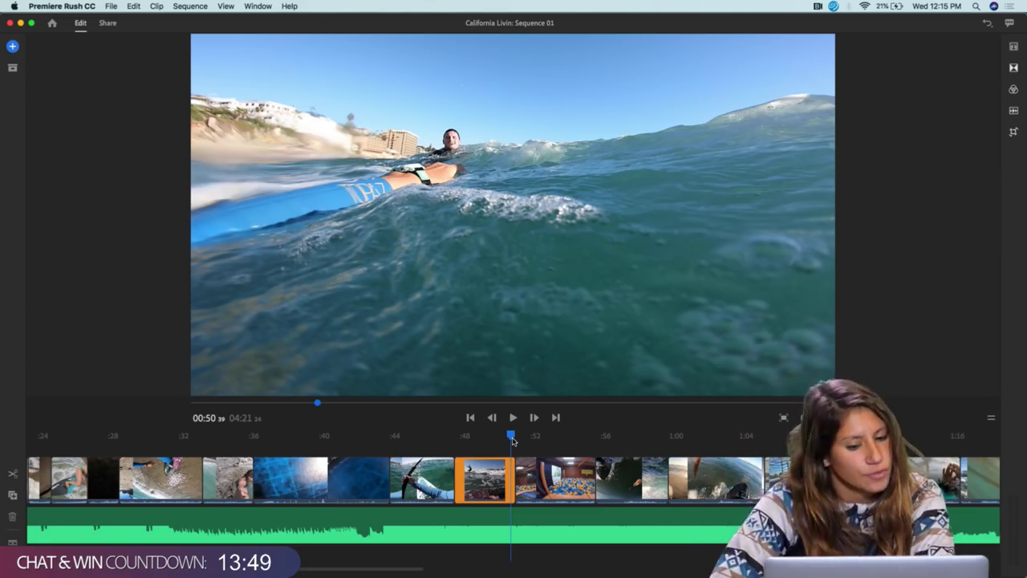
Select the upside-down clip after the foam-pit clip in the preview and show its Transform settings
left_click_drag(511, 437, 626, 441)
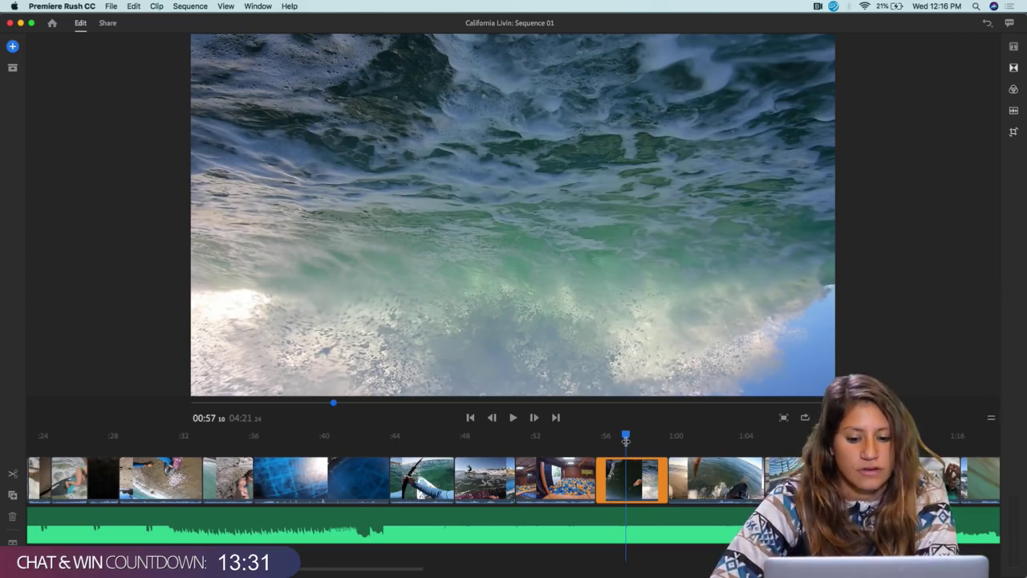
left_click(653, 288)
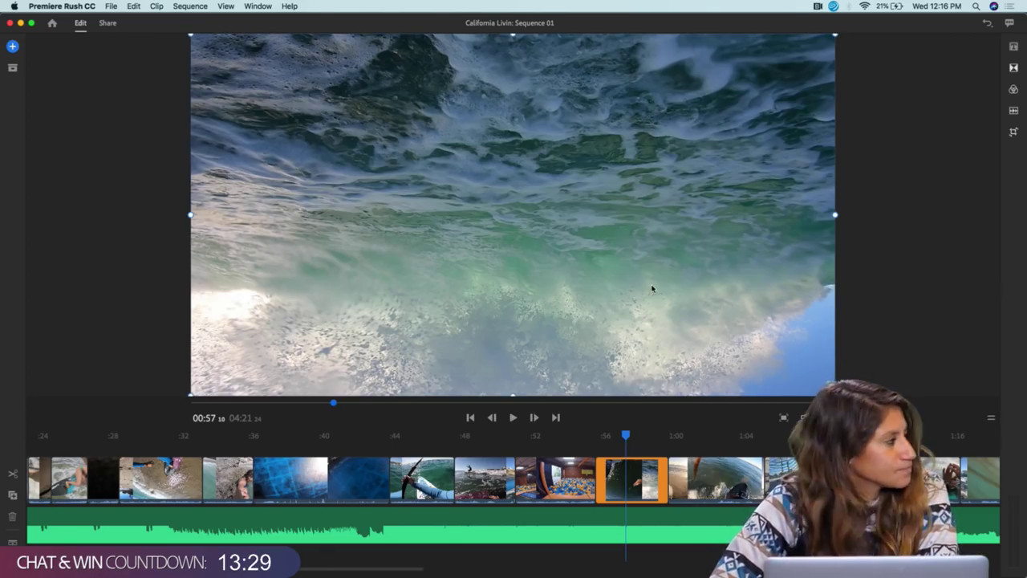
left_click(1013, 133)
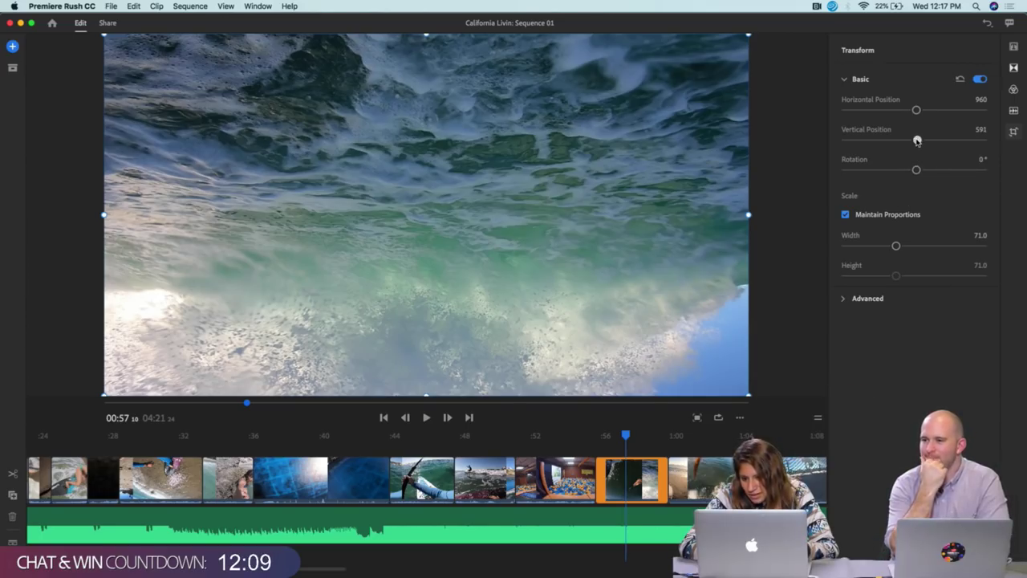
Reset the clip's vertical position to 540 and play it to check
left_click_drag(917, 141, 1000, 178)
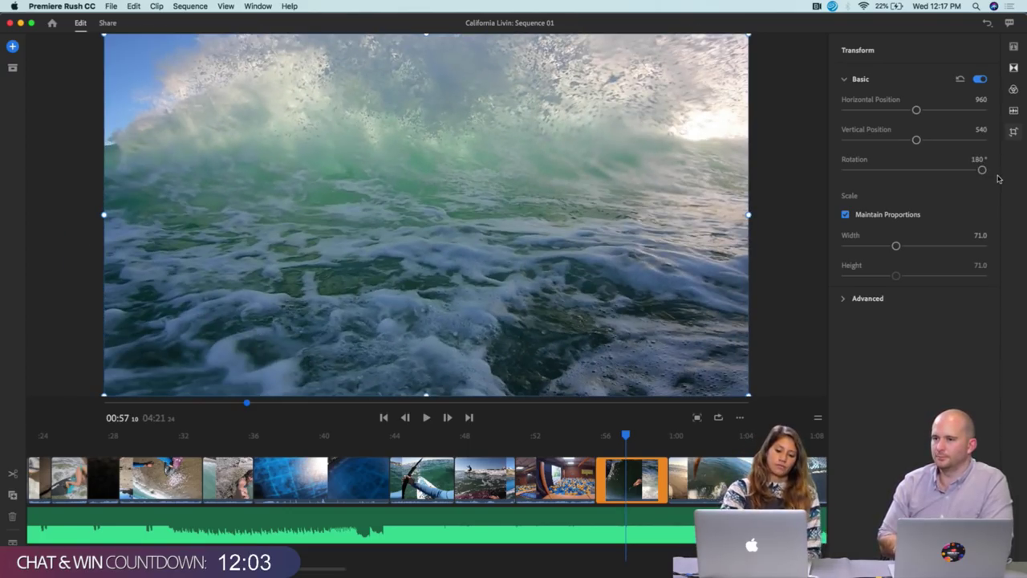
key("space")
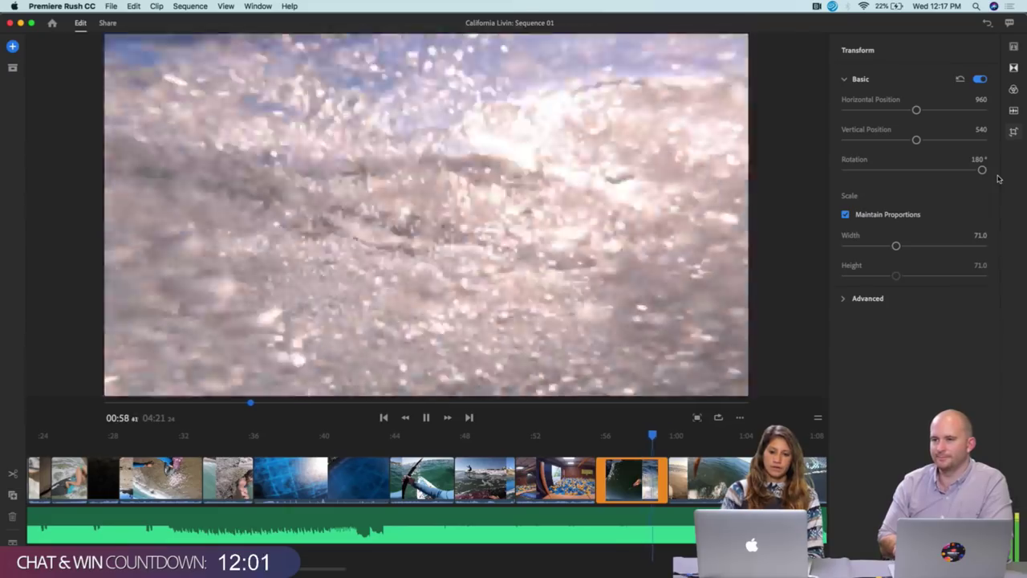
key("space")
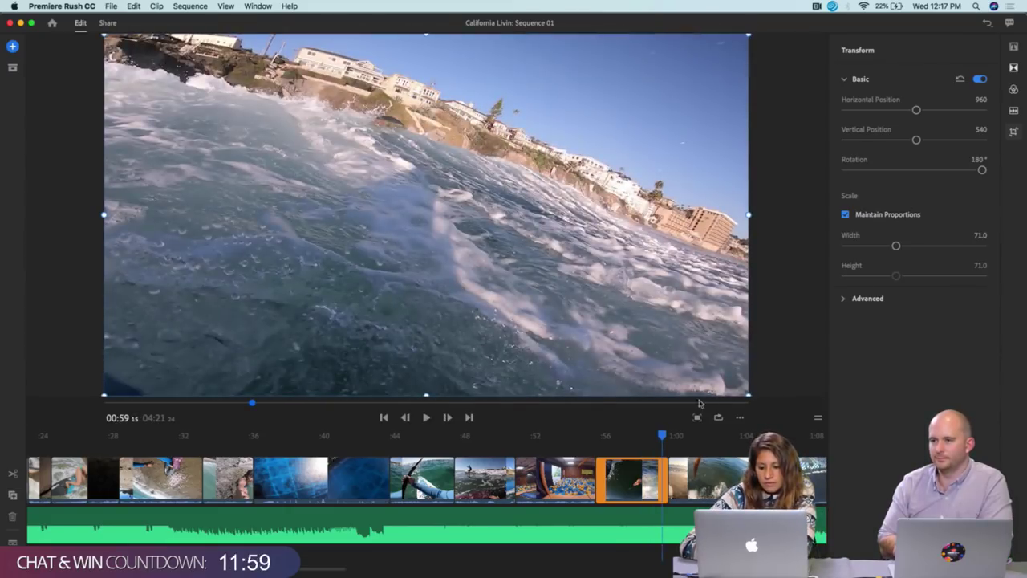
Replay the flipped underwater clip around 0:56–0:58 to review it
left_click_drag(662, 436, 608, 435)
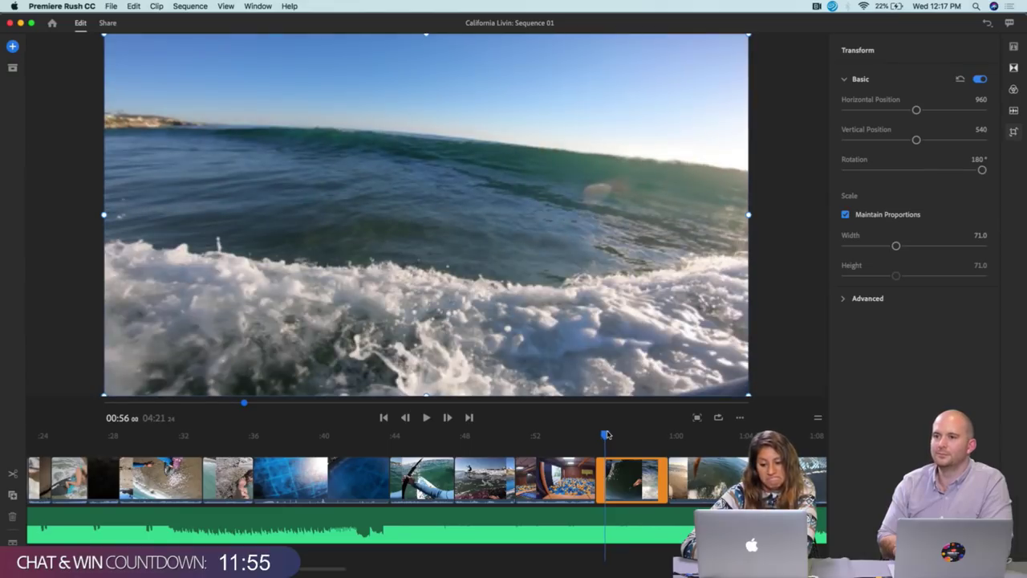
key("space")
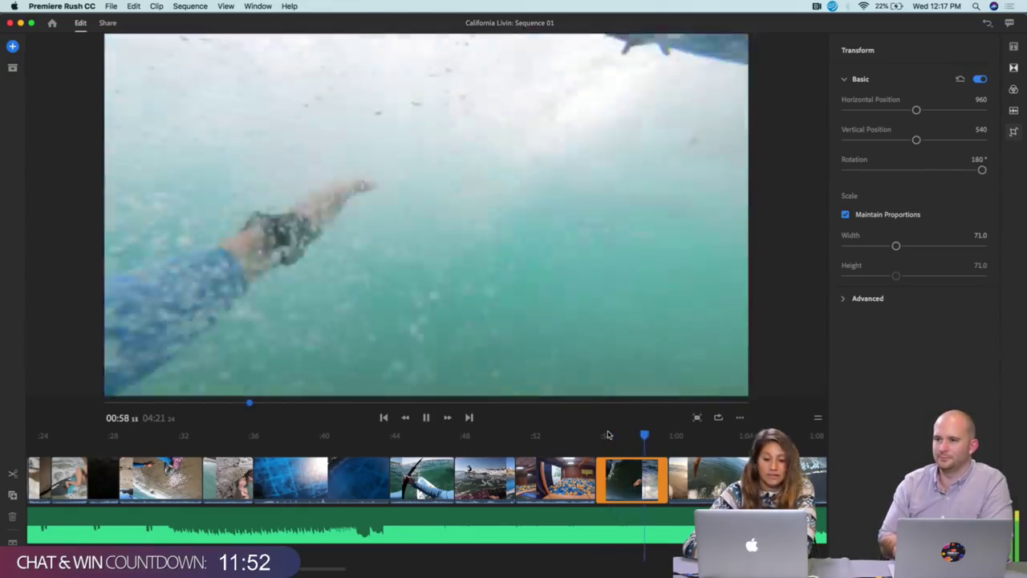
left_click_drag(645, 436, 610, 438)
key("space")
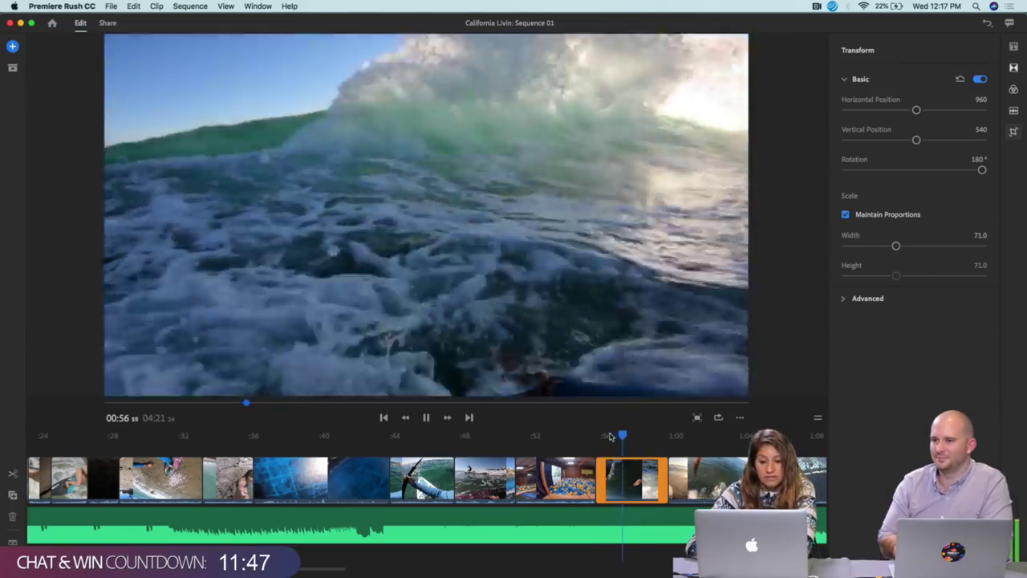
key("space")
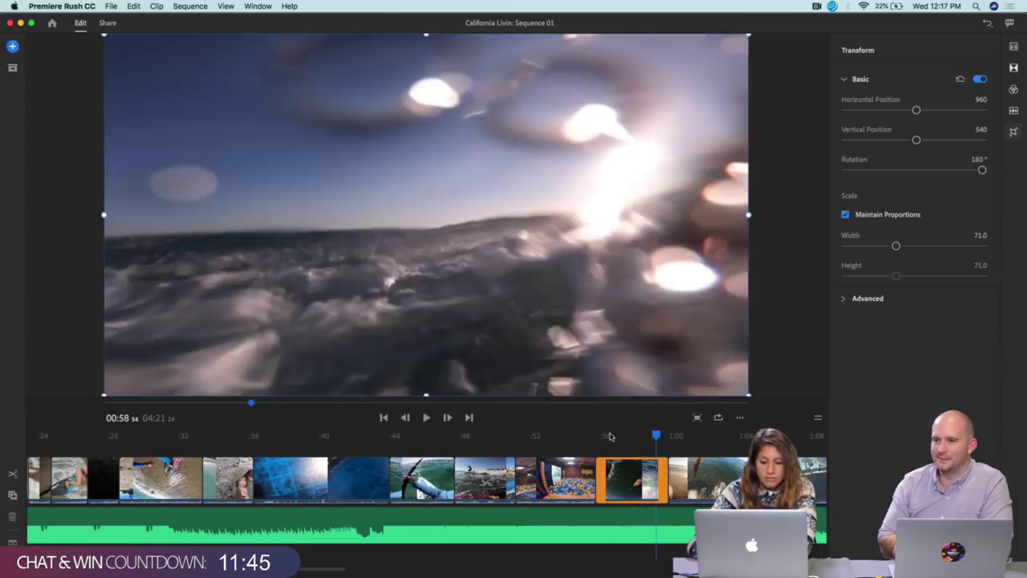
left_click_drag(656, 438, 556, 467)
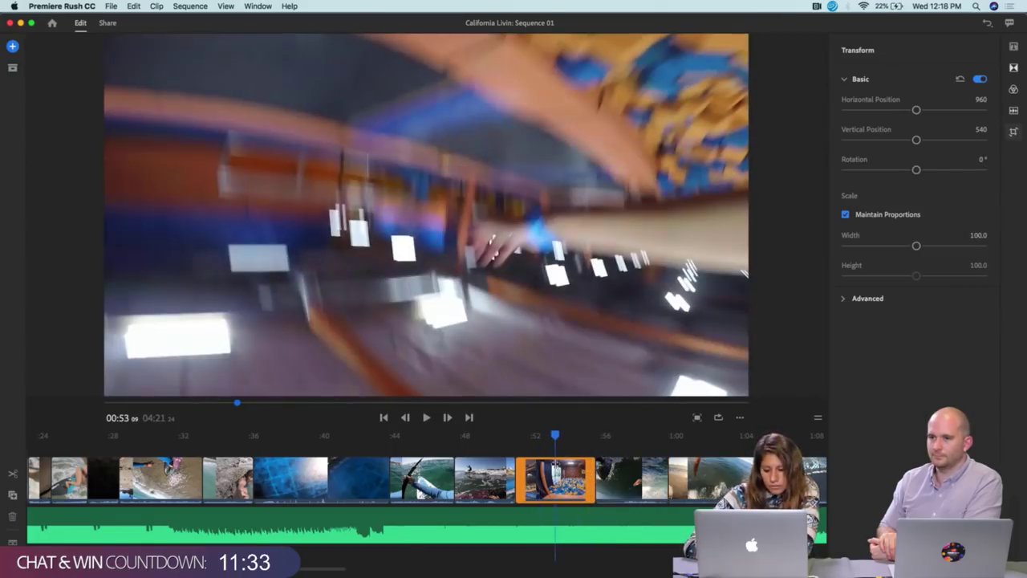
Trim the clip at 0:58 to the playhead, then move ahead to about 1:12
scroll(556, 467, "right", 5)
scroll(555, 467, "right", 4)
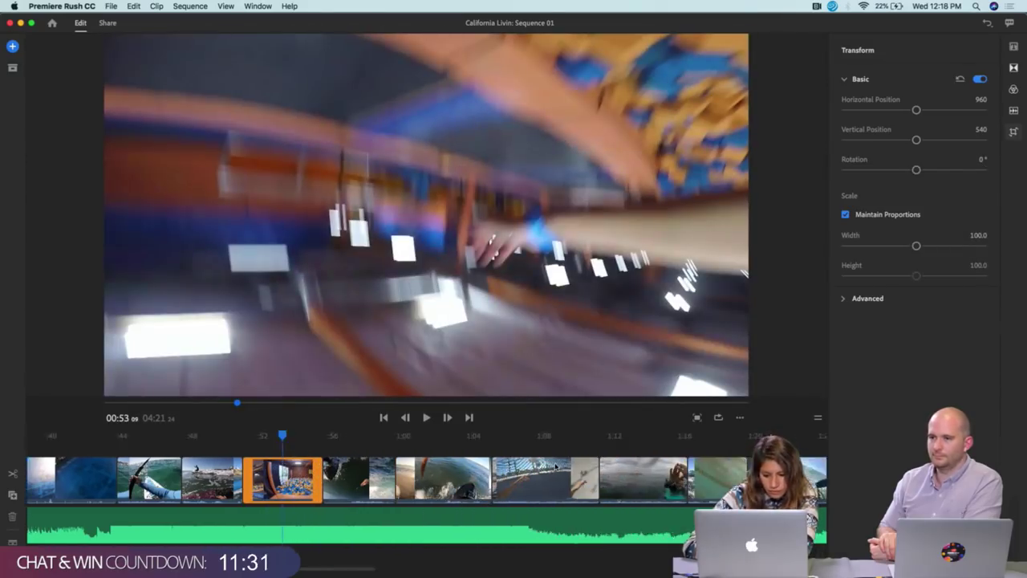
left_click_drag(282, 437, 446, 460)
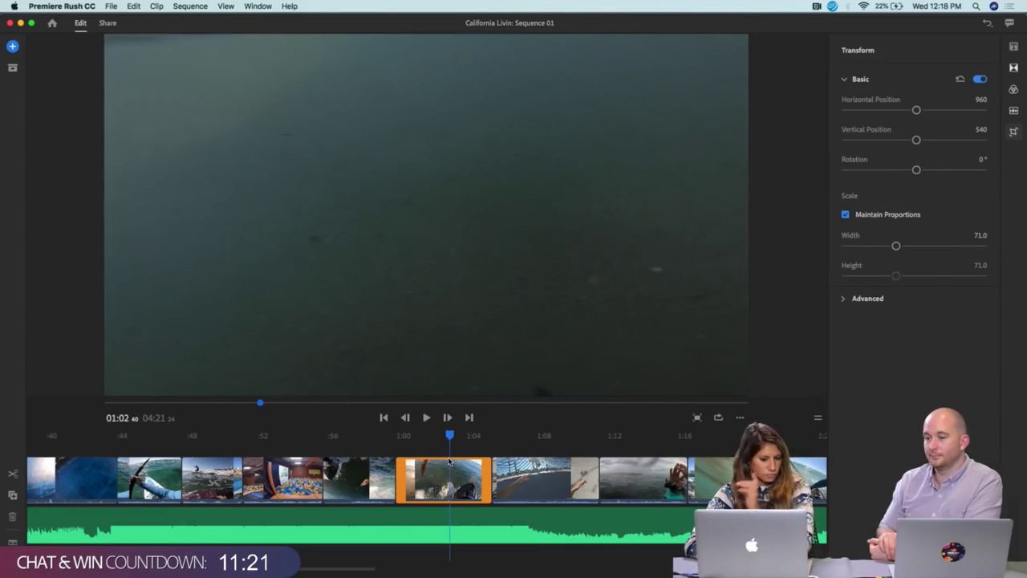
left_click_drag(482, 479, 450, 478)
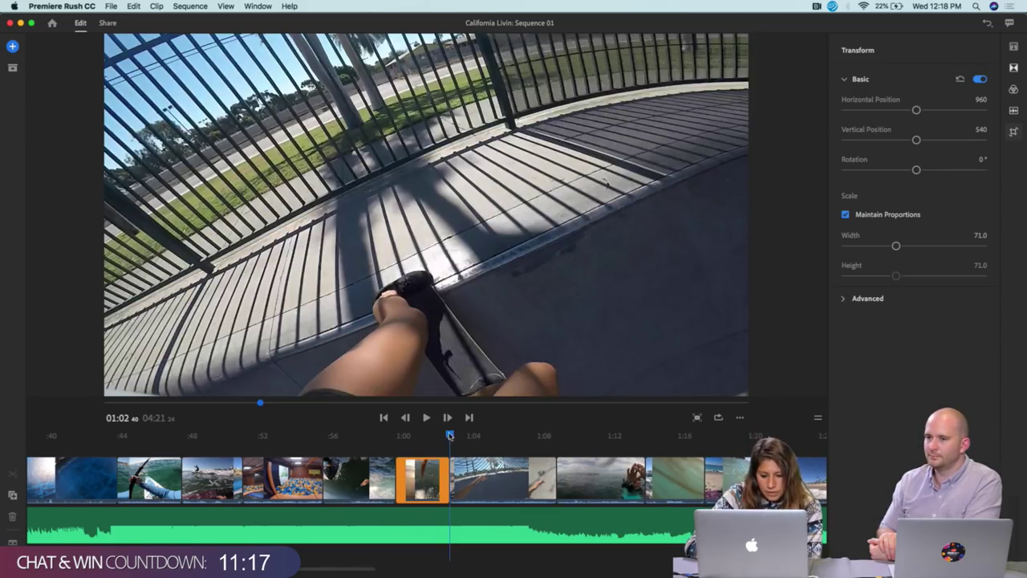
left_click_drag(450, 435, 564, 449)
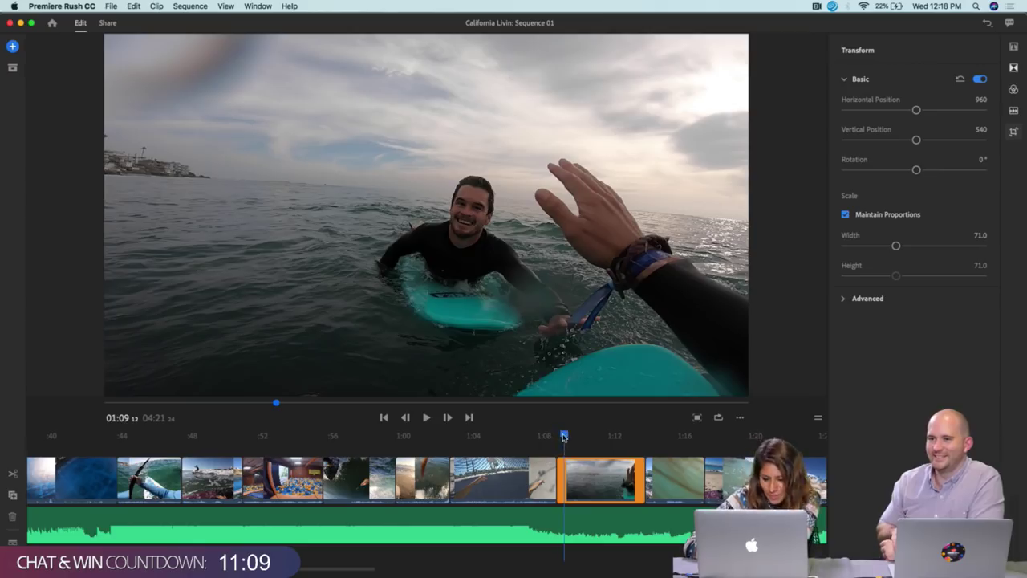
left_click_drag(564, 437, 644, 472)
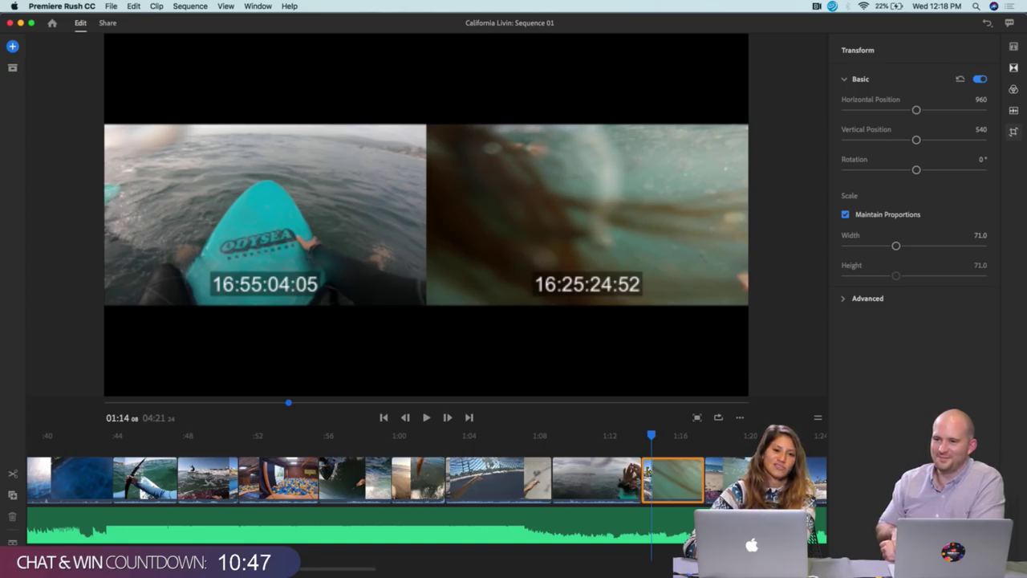
Nudge the end of the clip near 1:14, then move the high-five clip and next ocean clip earlier to about 1:00
left_click_drag(645, 472, 653, 472)
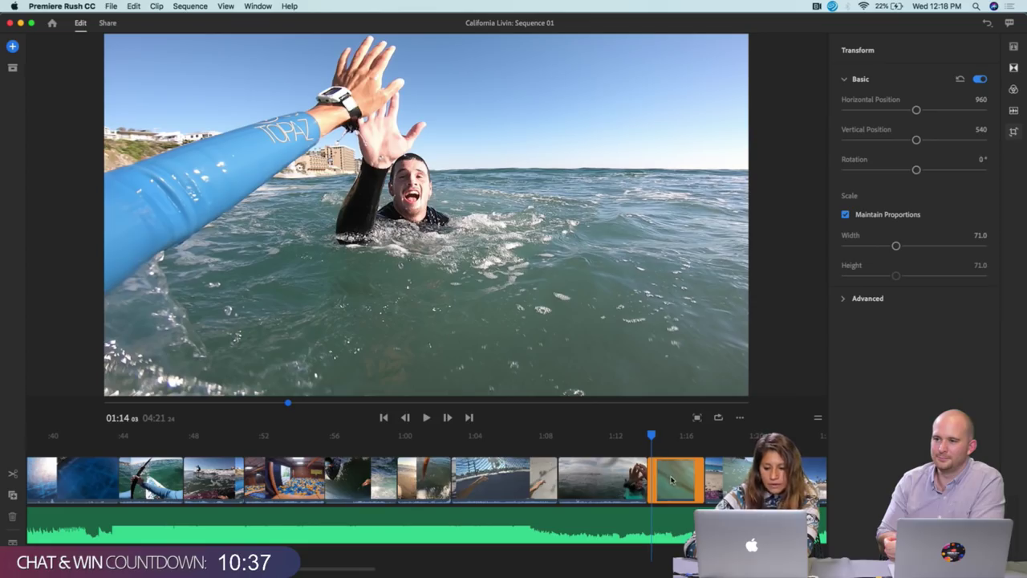
left_click_drag(673, 479, 435, 482)
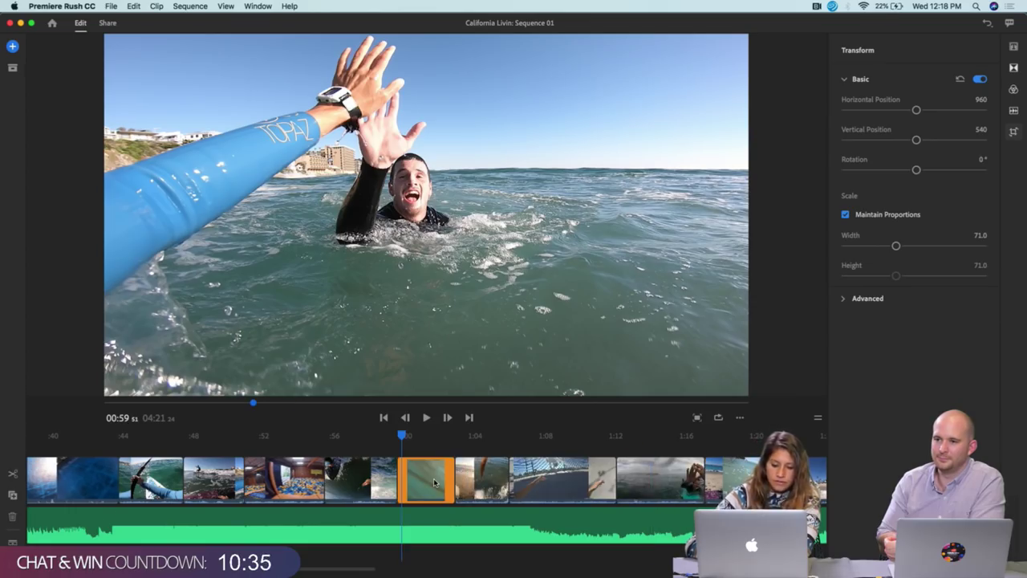
left_click_drag(676, 477, 505, 486)
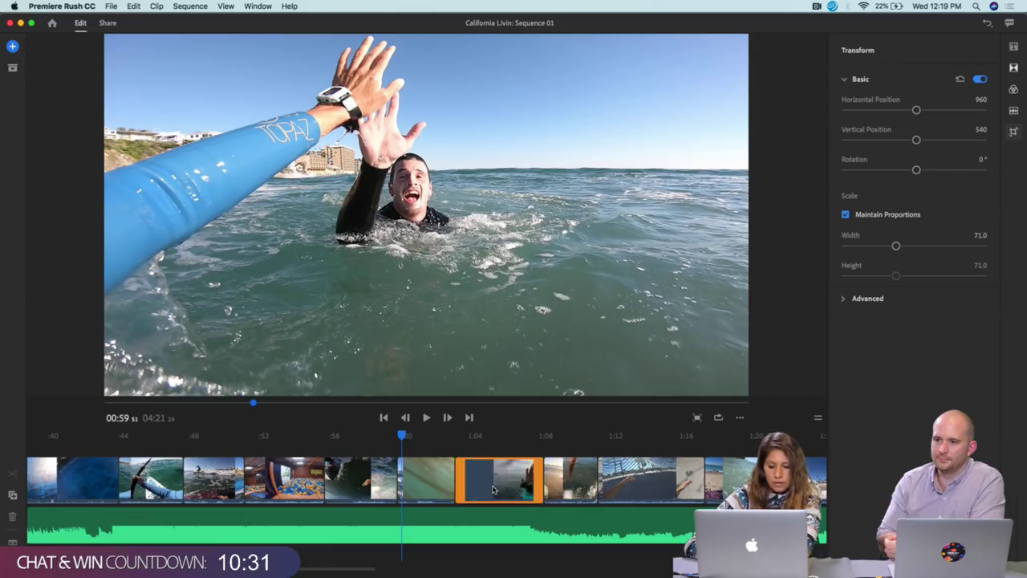
Go to the underwater clip at 0:57, close the Transform panel and show the transition presets
mouse_move(400, 439)
left_mouse_down()
mouse_move(361, 435)
mouse_move(382, 440)
mouse_move(389, 473)
mouse_move(381, 473)
mouse_move(392, 437)
mouse_move(382, 438)
mouse_move(397, 443)
left_mouse_up()
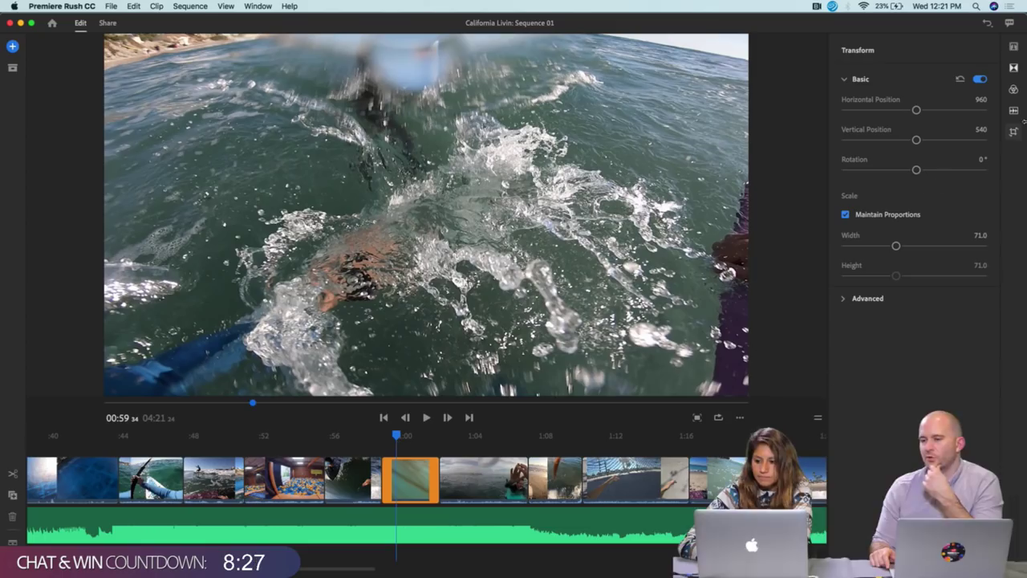
left_click(1015, 133)
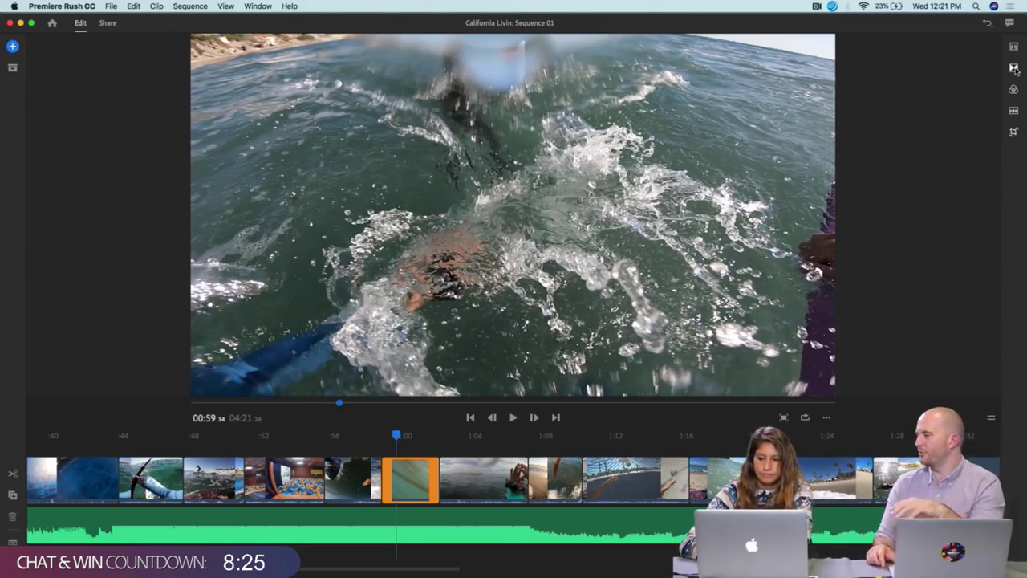
left_click(1014, 68)
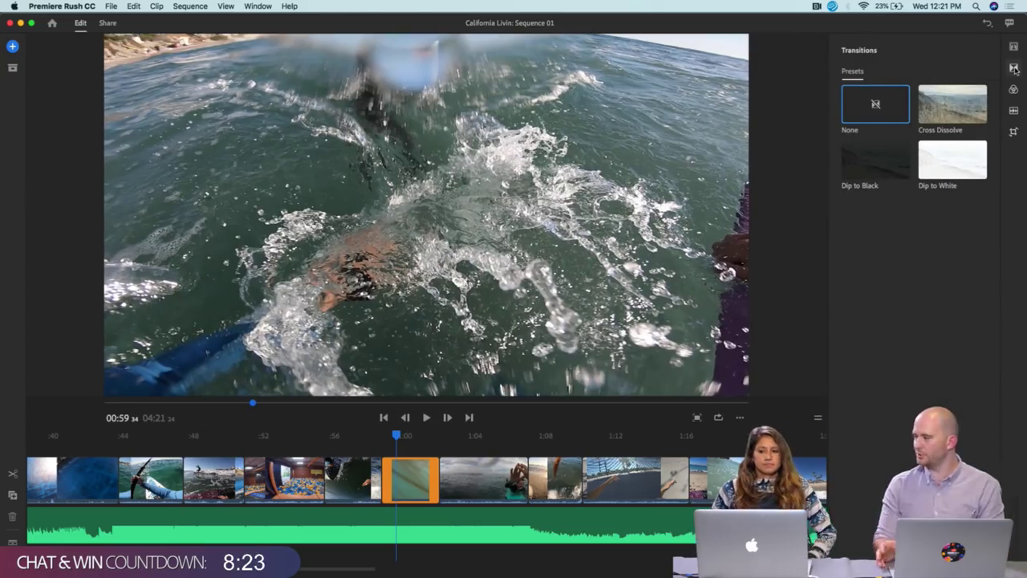
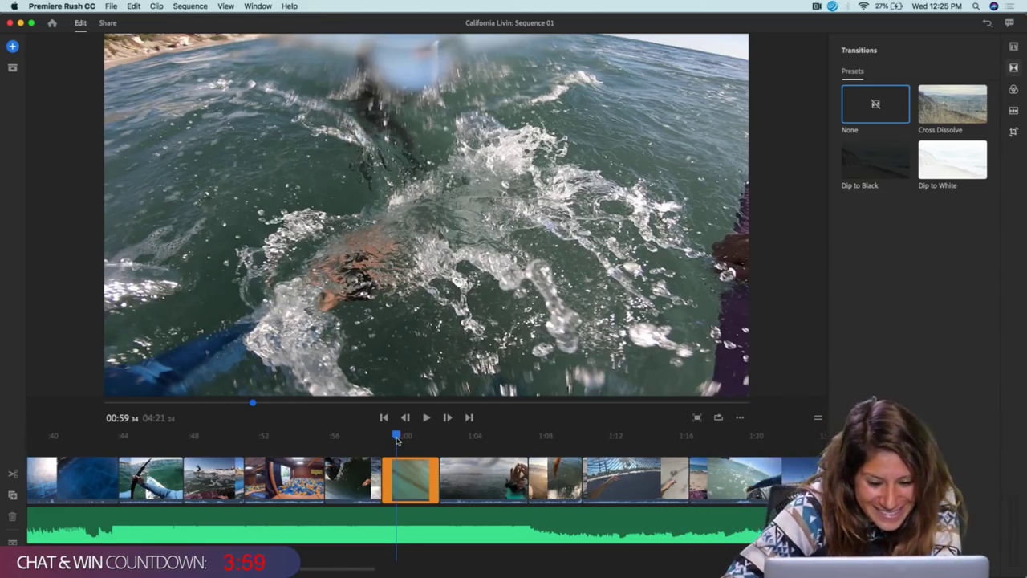
Replay the 0:56–0:59 stretch twice to find where the high-five happens
left_click(360, 436)
mouse_move(351, 437)
left_mouse_down()
mouse_move(312, 433)
mouse_move(349, 428)
left_mouse_up()
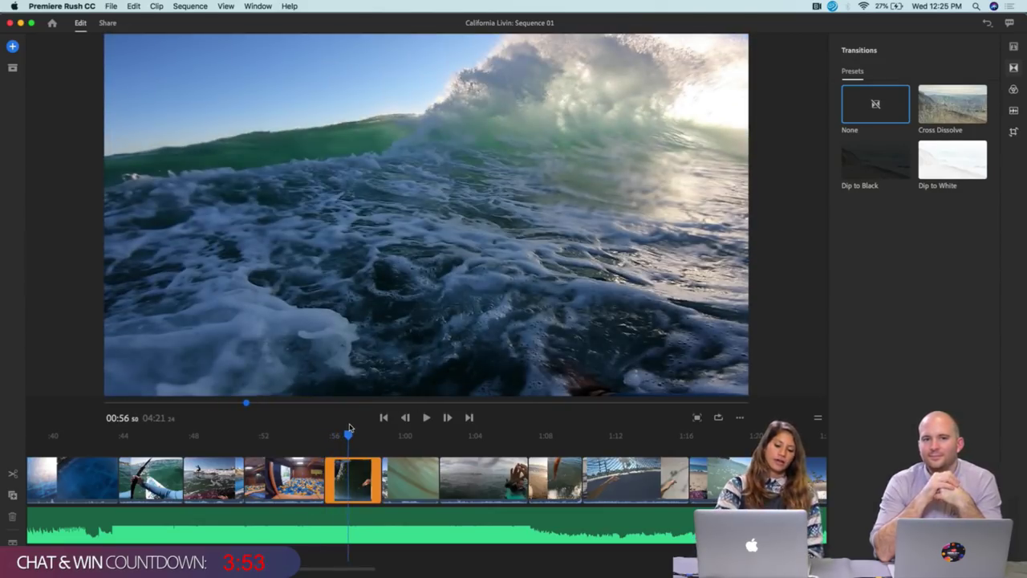
key("space")
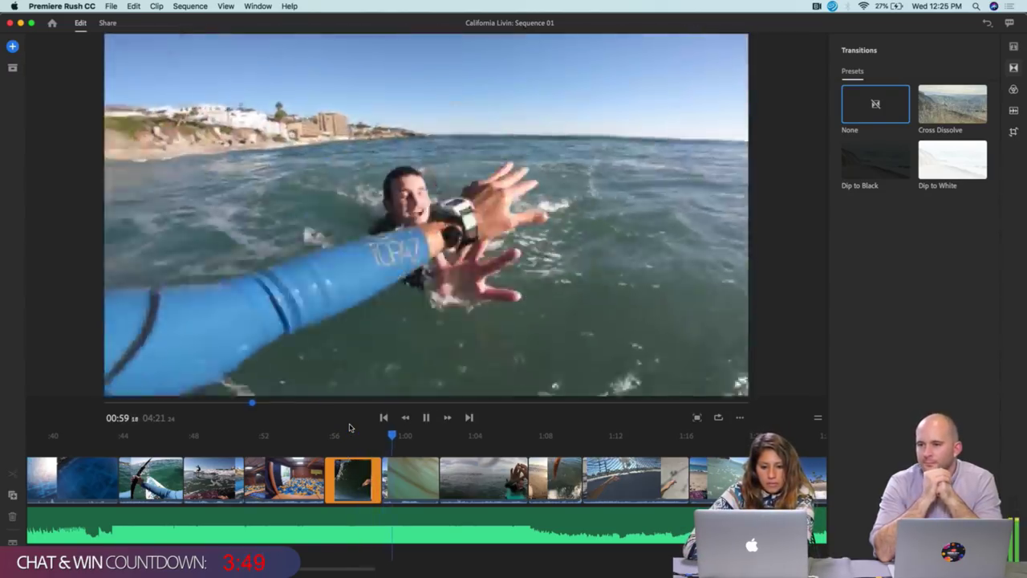
key("space")
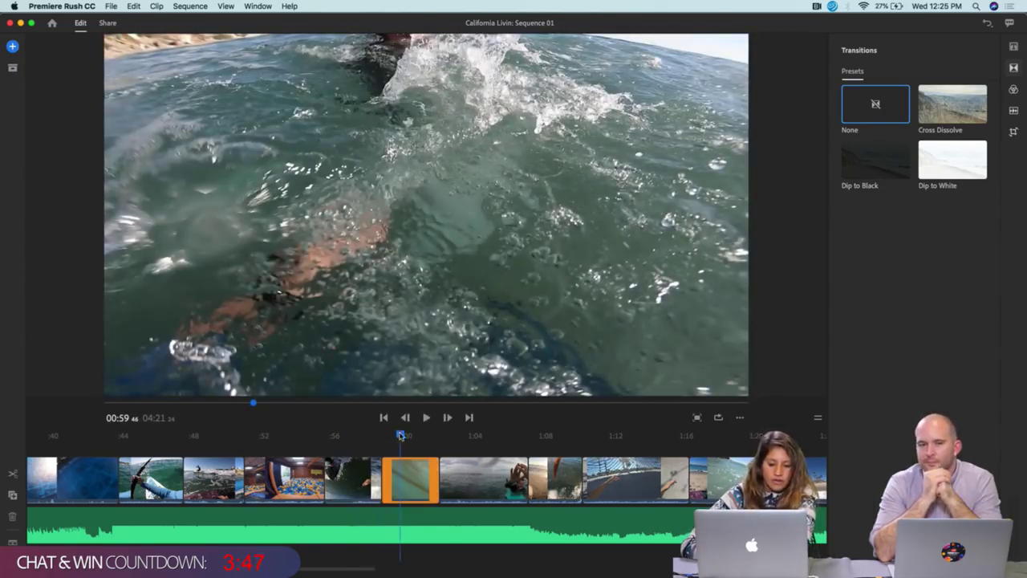
left_click_drag(401, 435, 347, 433)
key("space")
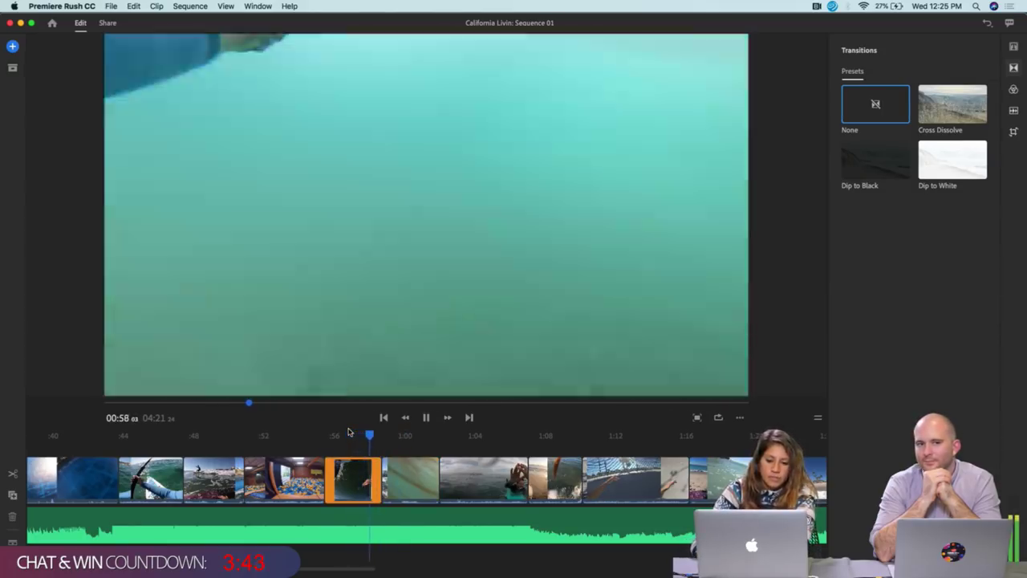
key("space")
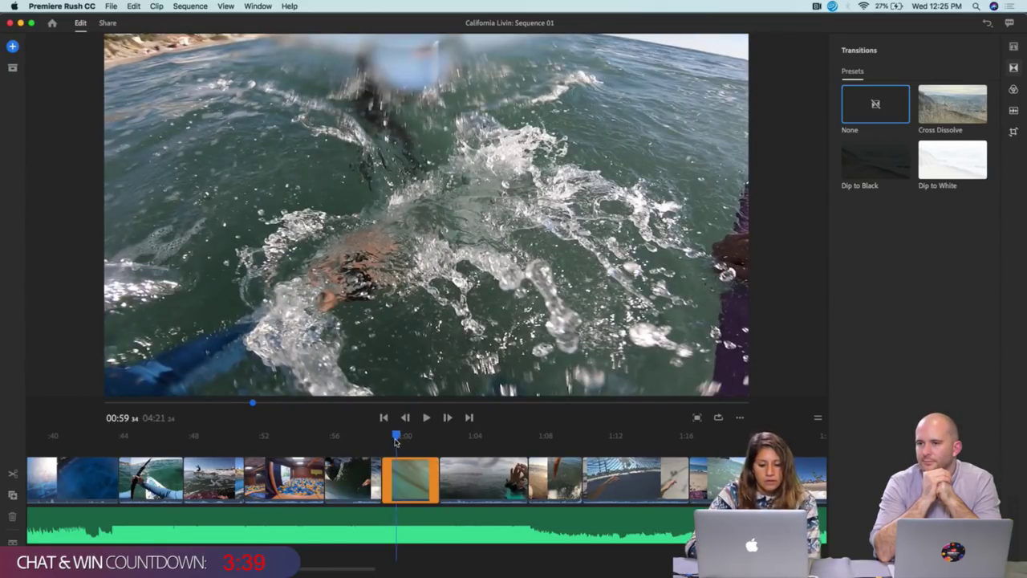
Trim the green-water clip's end back to the high-five frame before 1:00
left_click_drag(395, 437, 387, 436)
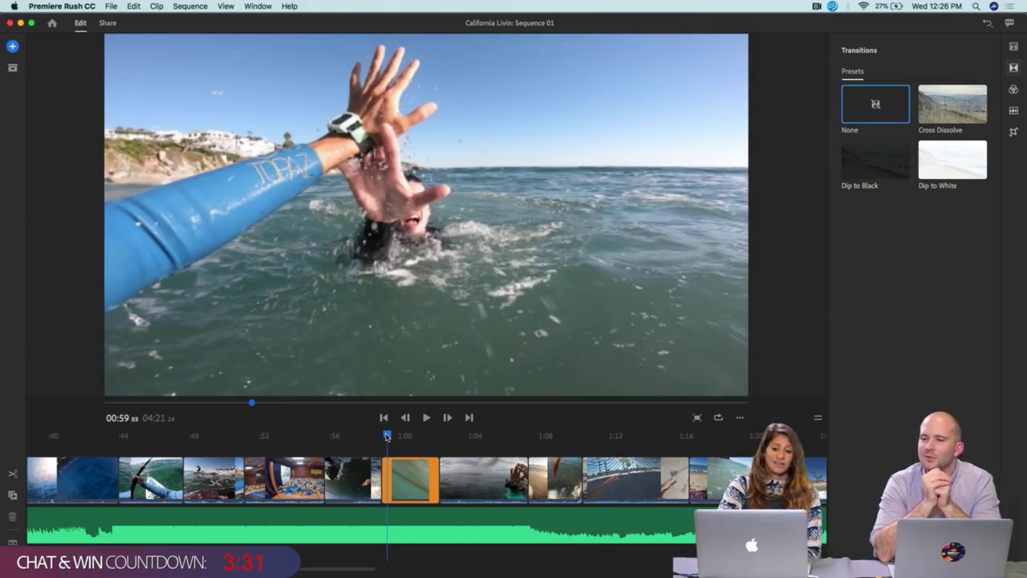
left_click_drag(387, 436, 386, 436)
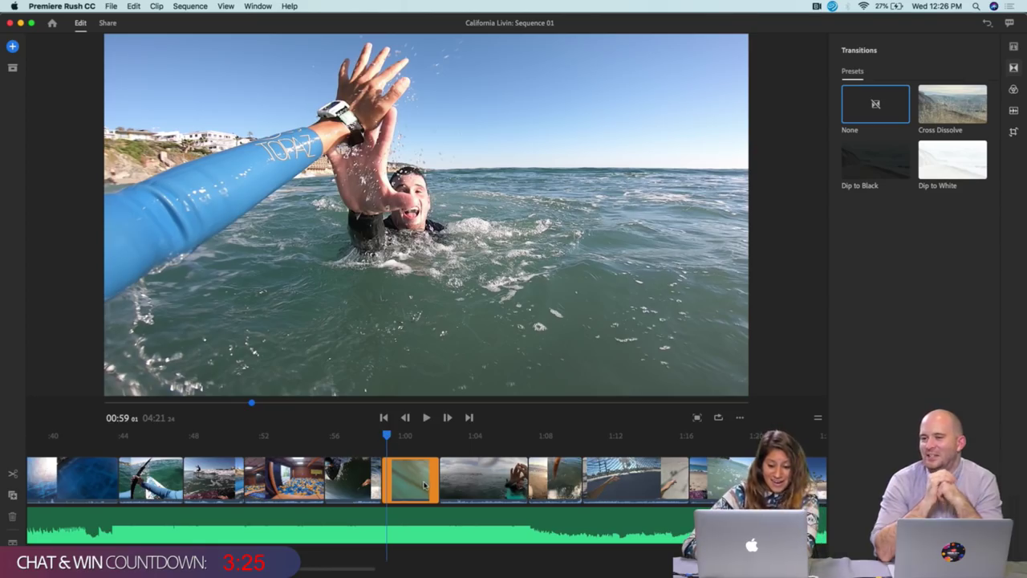
left_click_drag(433, 480, 385, 479)
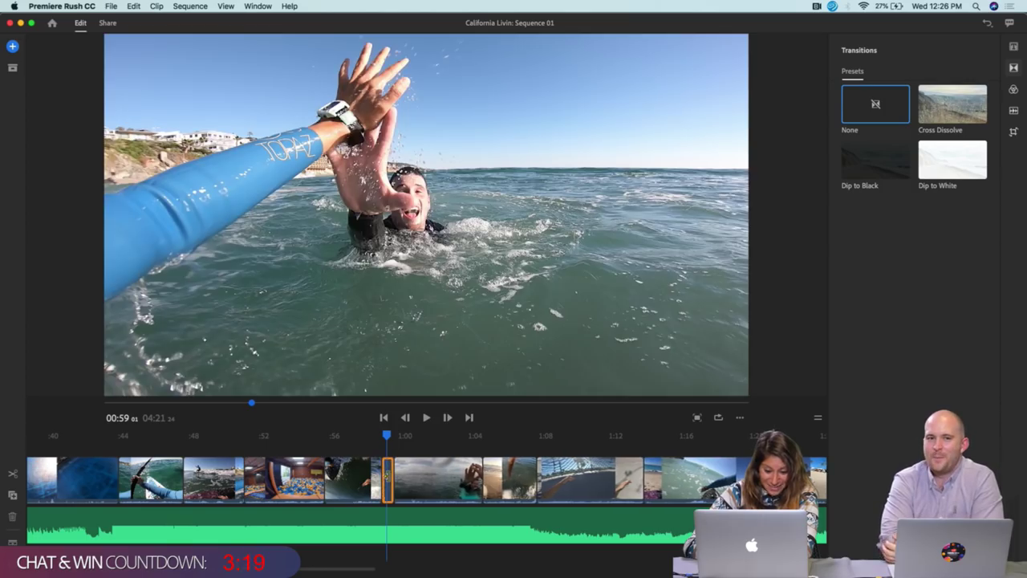
At 0:58, fine-tune the striped clip's end and trim the surfer clip's start to the high-five
key("equal")
key("equal")
key("equal")
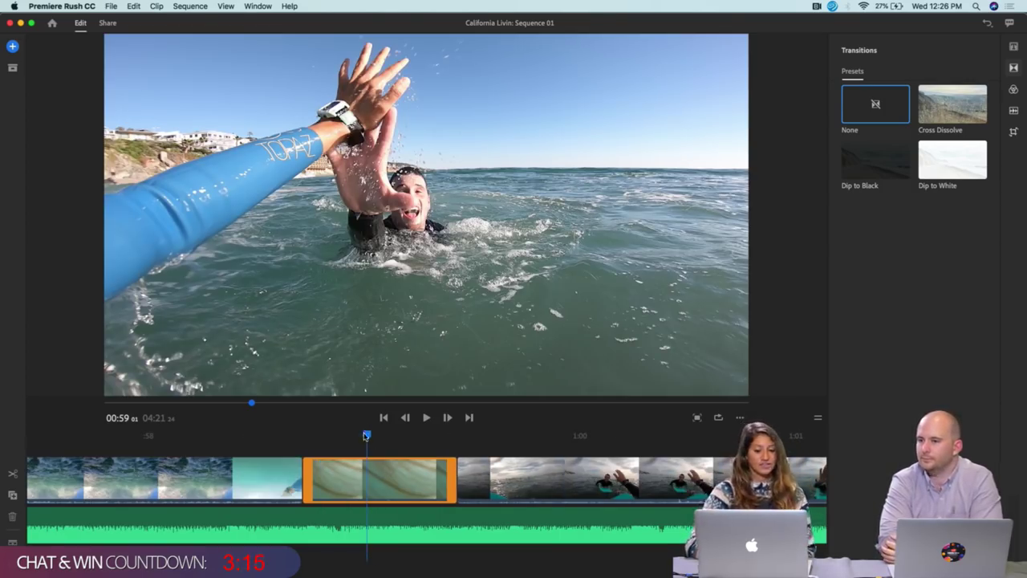
left_click_drag(366, 434, 432, 436)
left_click_drag(454, 475, 556, 473)
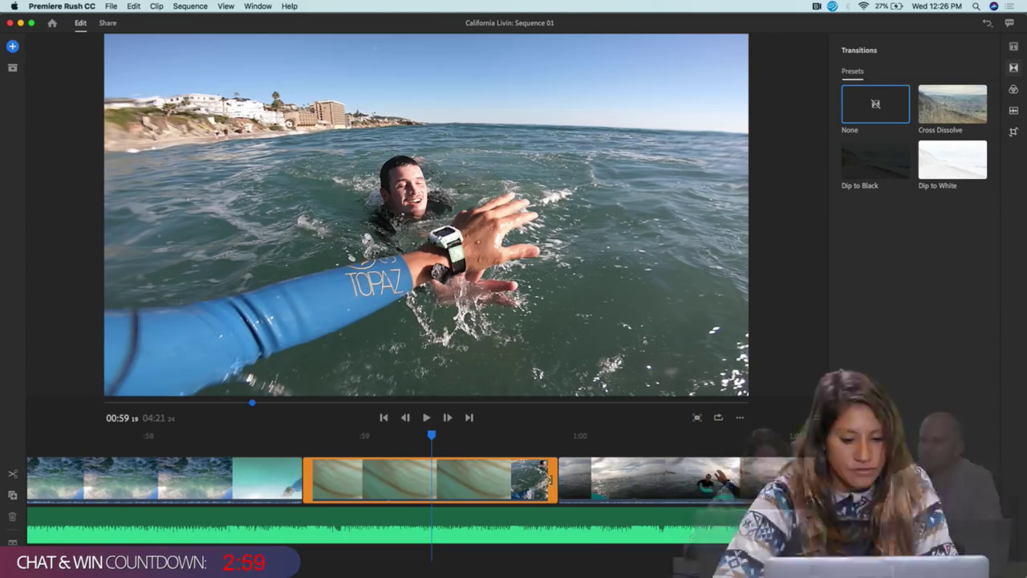
left_click_drag(548, 480, 390, 480)
left_click(411, 482)
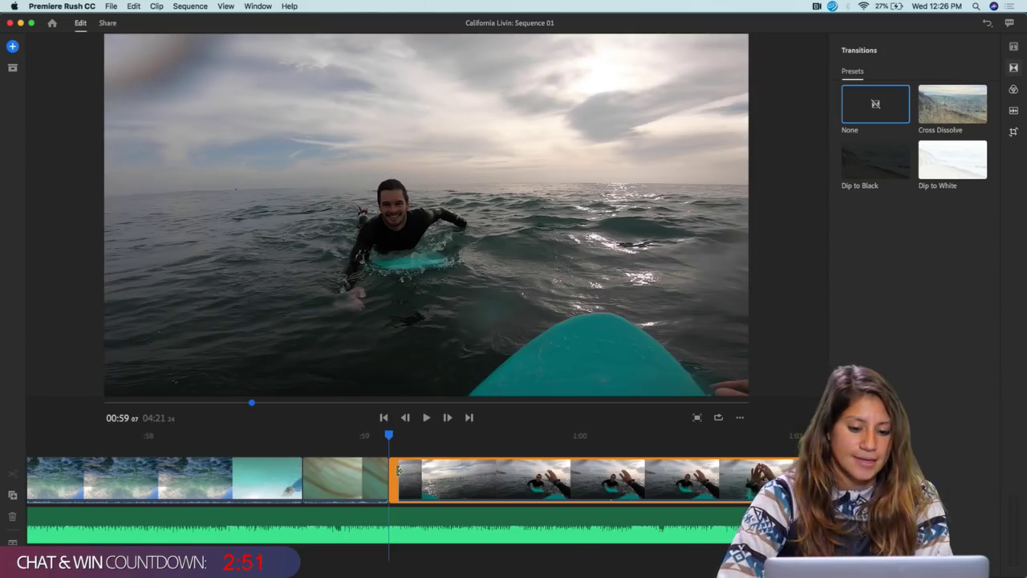
left_click_drag(398, 472, 669, 499)
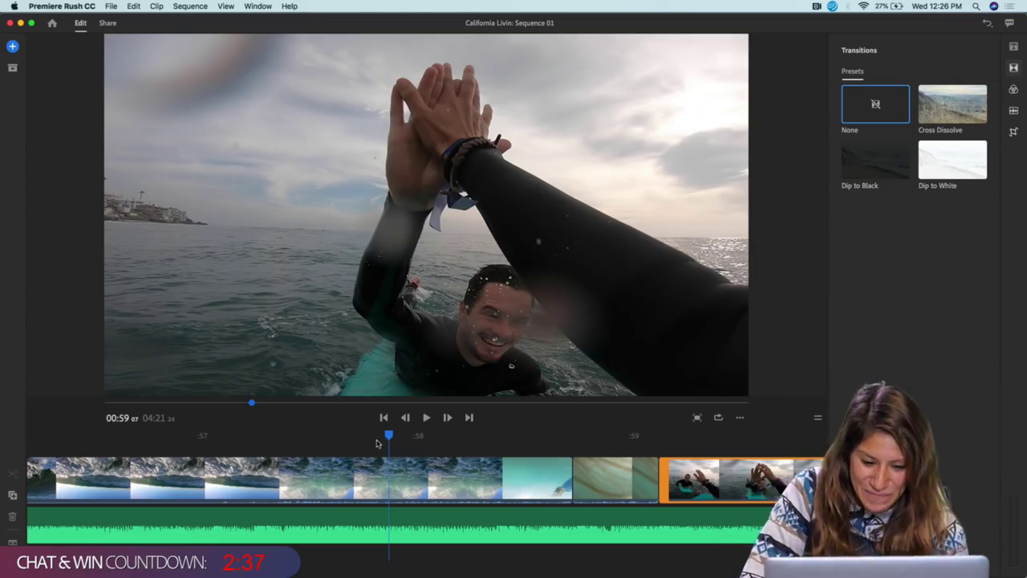
left_click(594, 456)
left_click(597, 456)
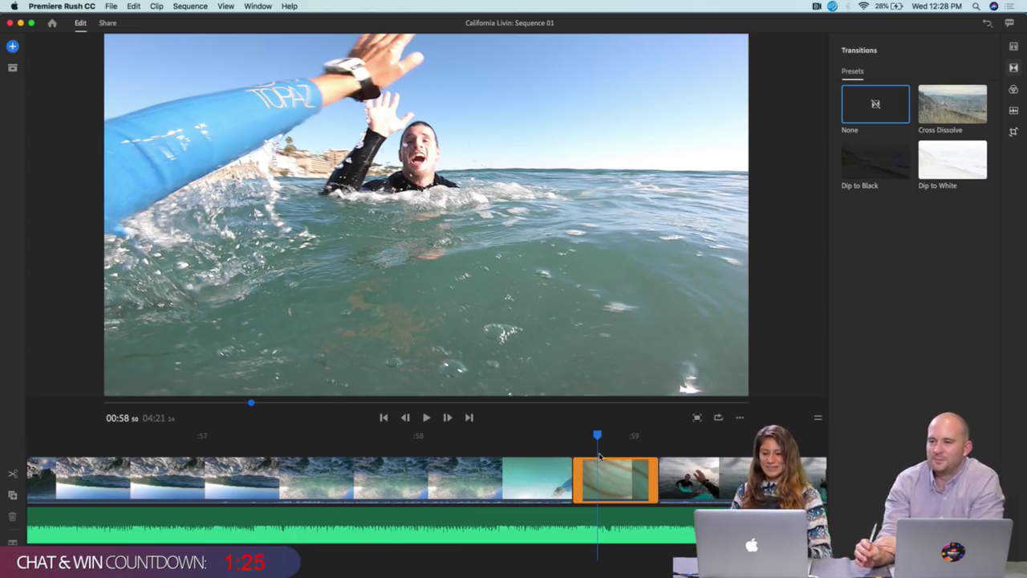
left_click_drag(598, 438, 640, 449)
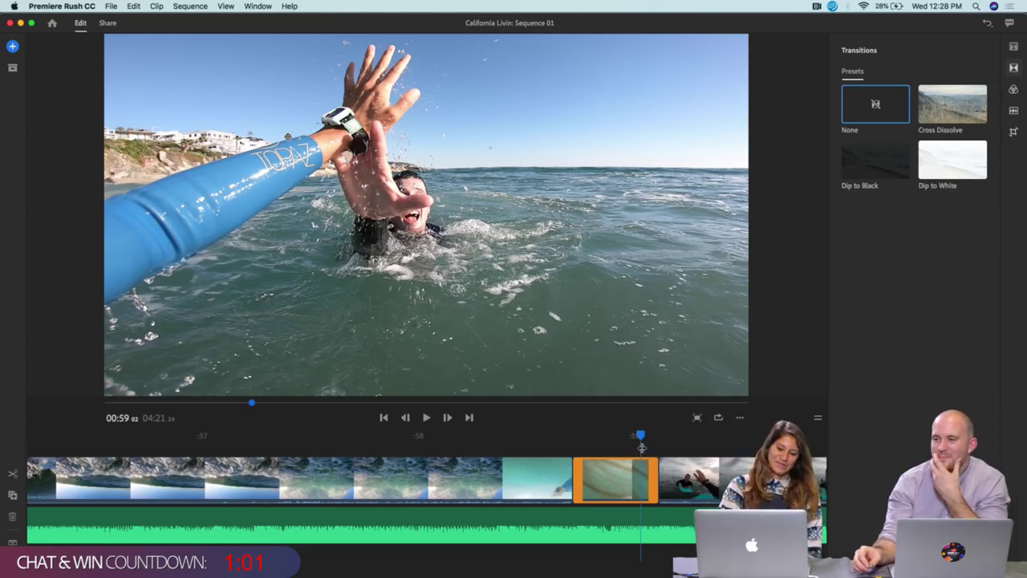
Adjust the surfboard high-five clip's start so the cut lands just before 0:59
mouse_move(639, 436)
left_mouse_down()
mouse_move(622, 437)
mouse_move(671, 449)
mouse_move(695, 440)
mouse_move(623, 440)
left_mouse_up()
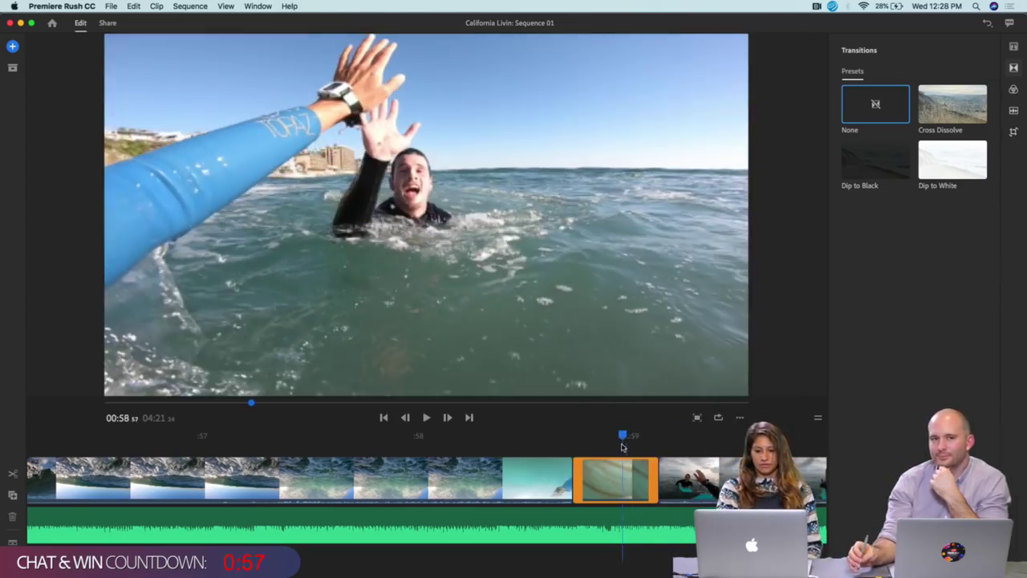
left_click(663, 477)
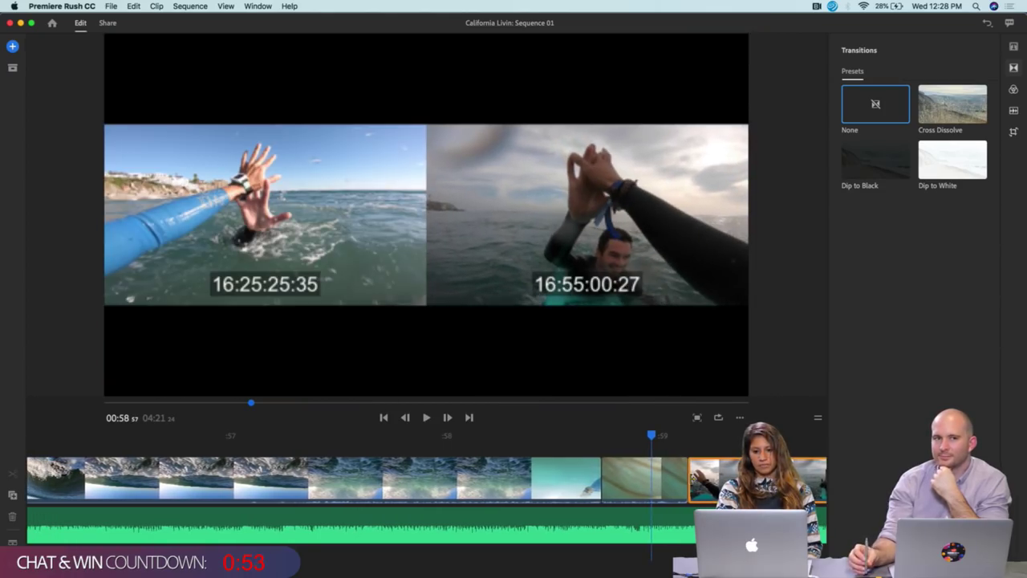
left_click_drag(692, 479, 692, 480)
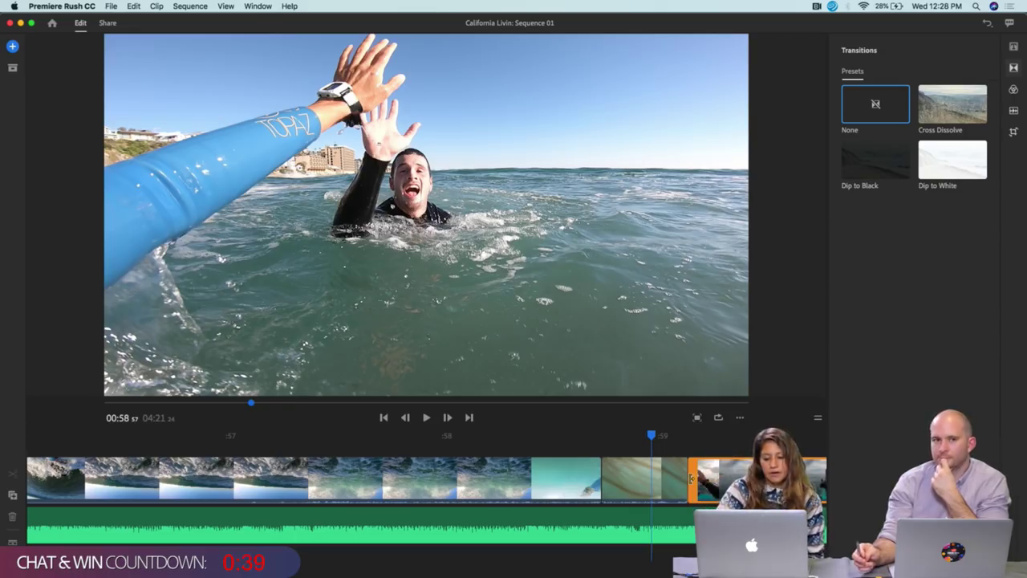
left_click_drag(651, 440, 564, 434)
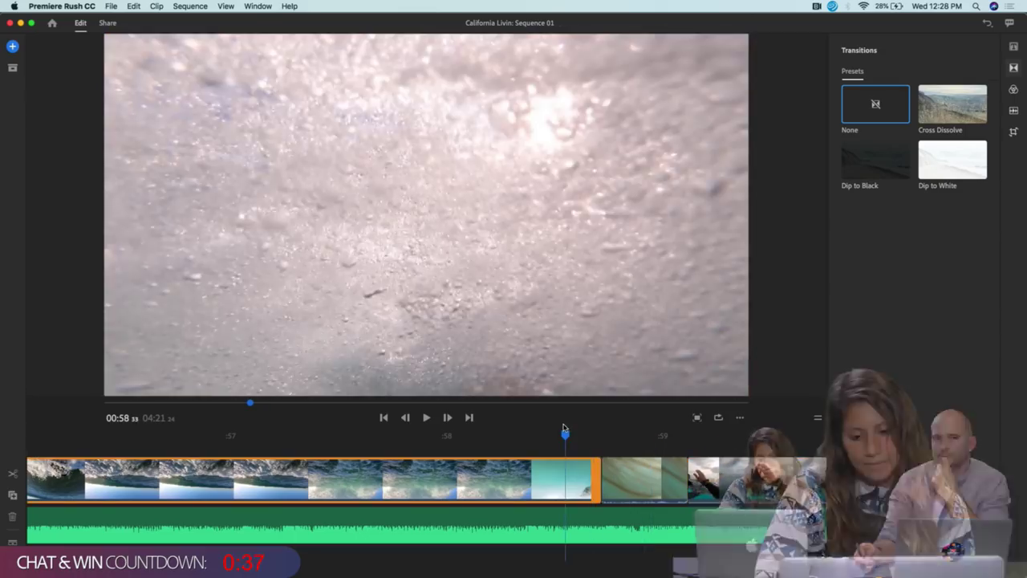
key("space")
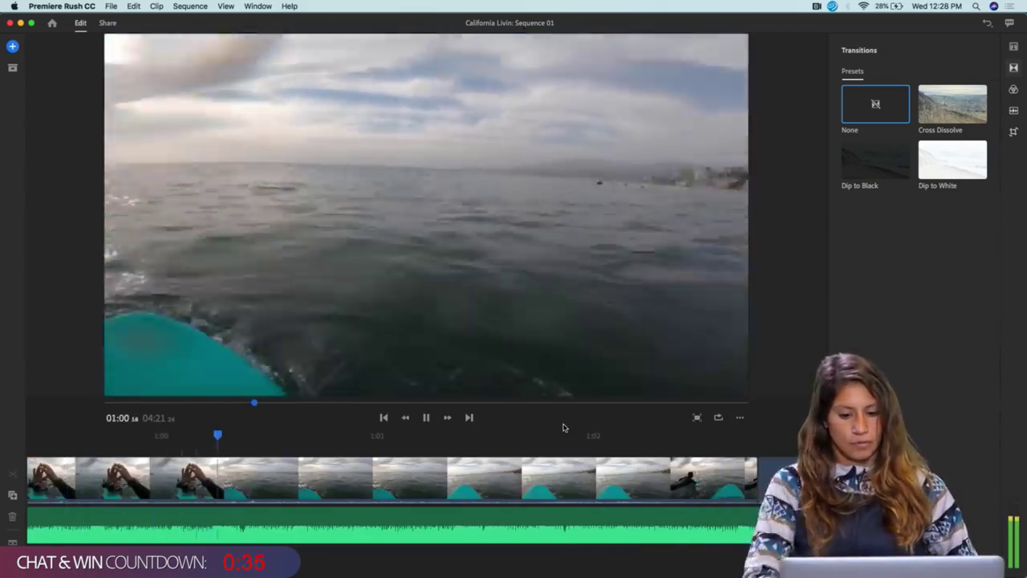
key("space")
scroll(459, 458, "left", 5)
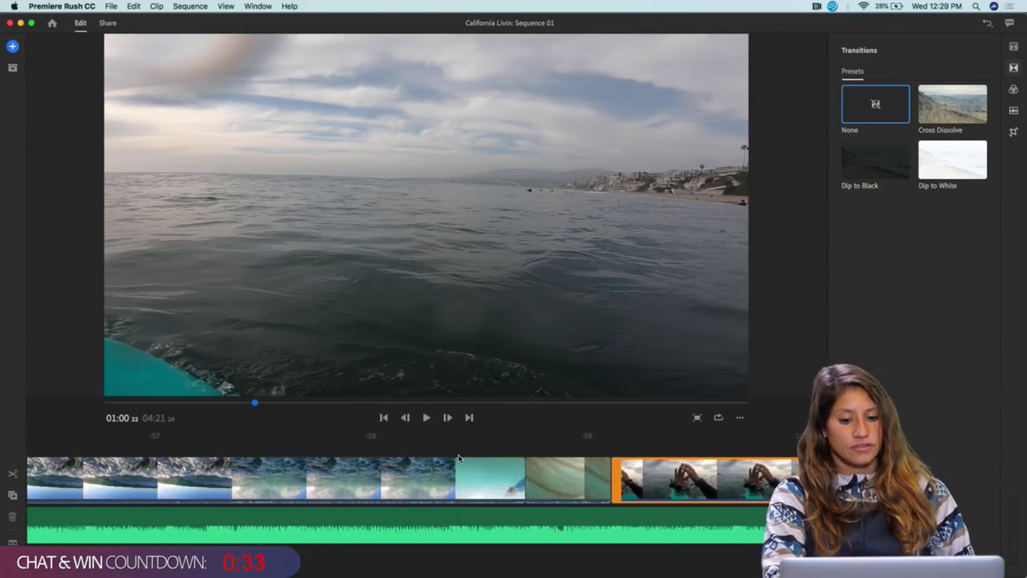
scroll(501, 464, "down", 3)
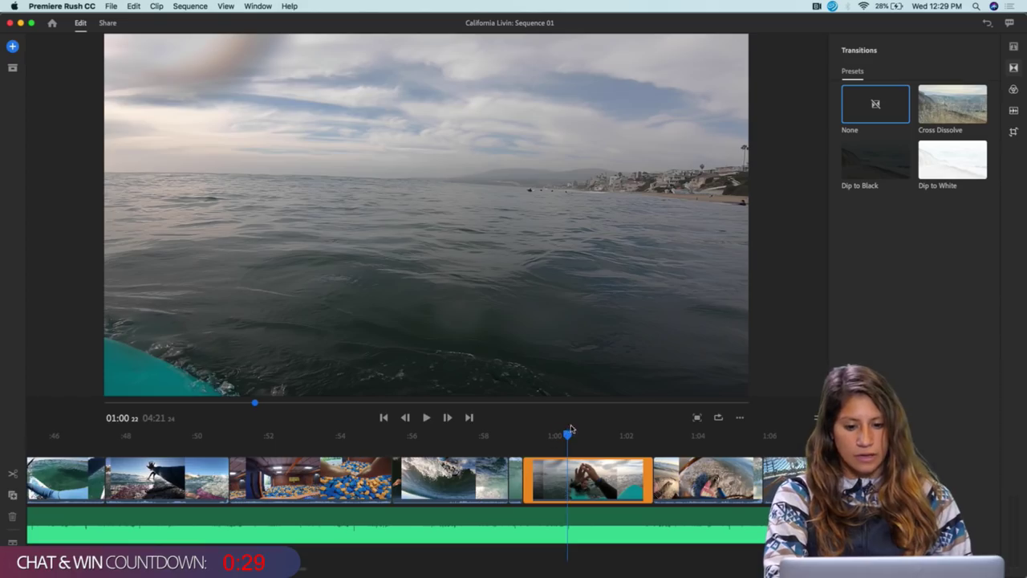
left_click_drag(568, 435, 482, 434)
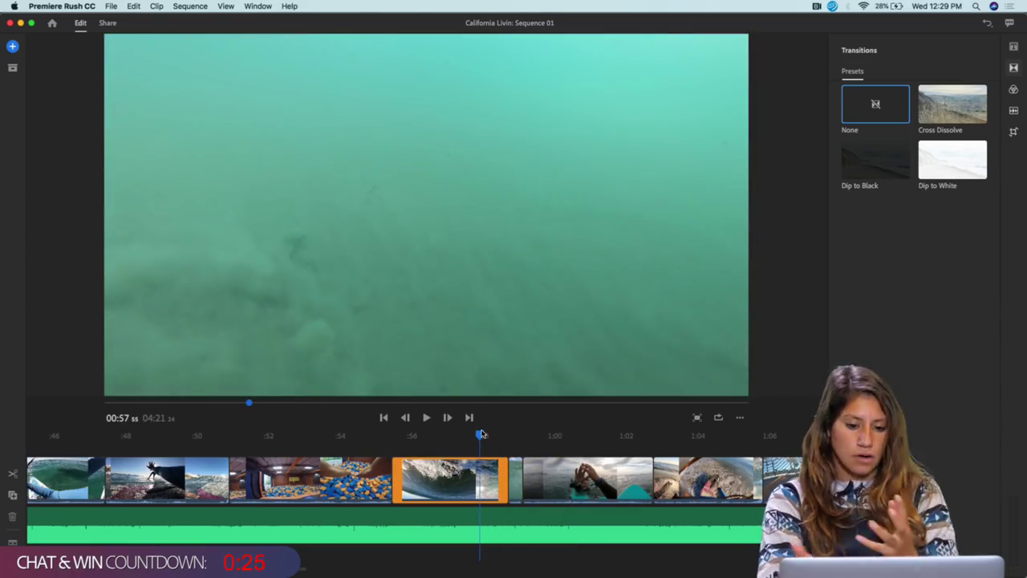
key("space")
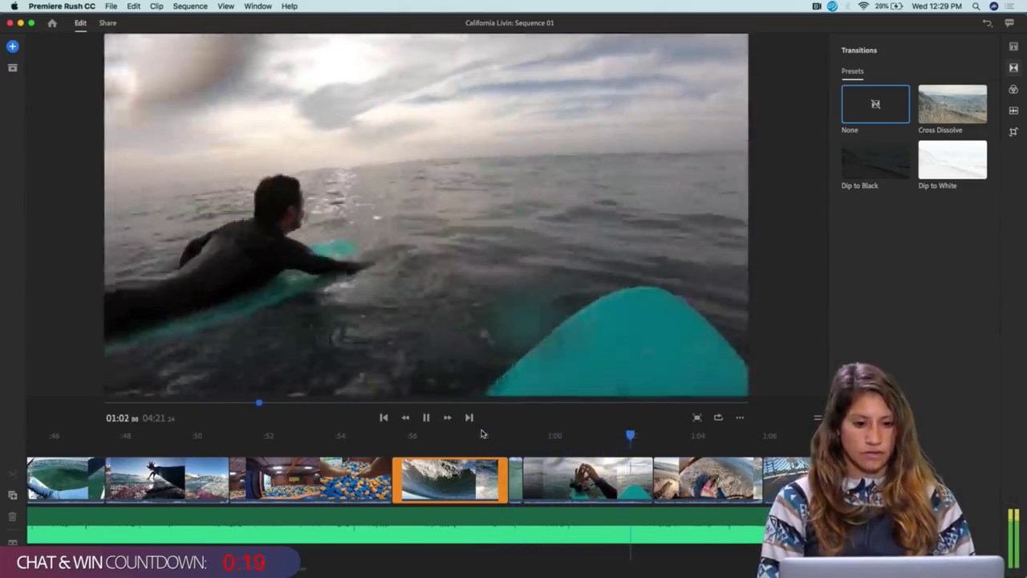
key("space")
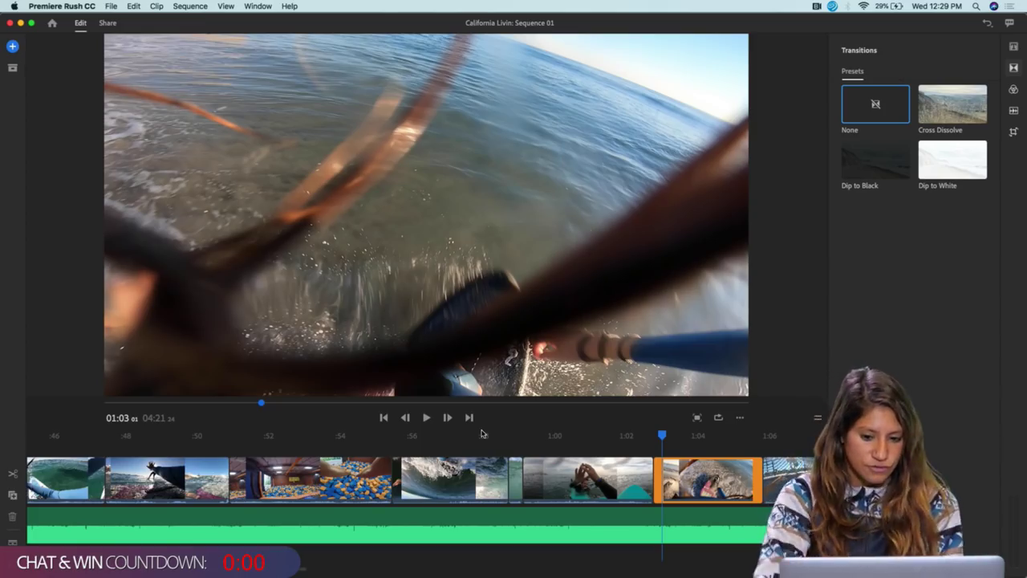
scroll(598, 456, "right", 5)
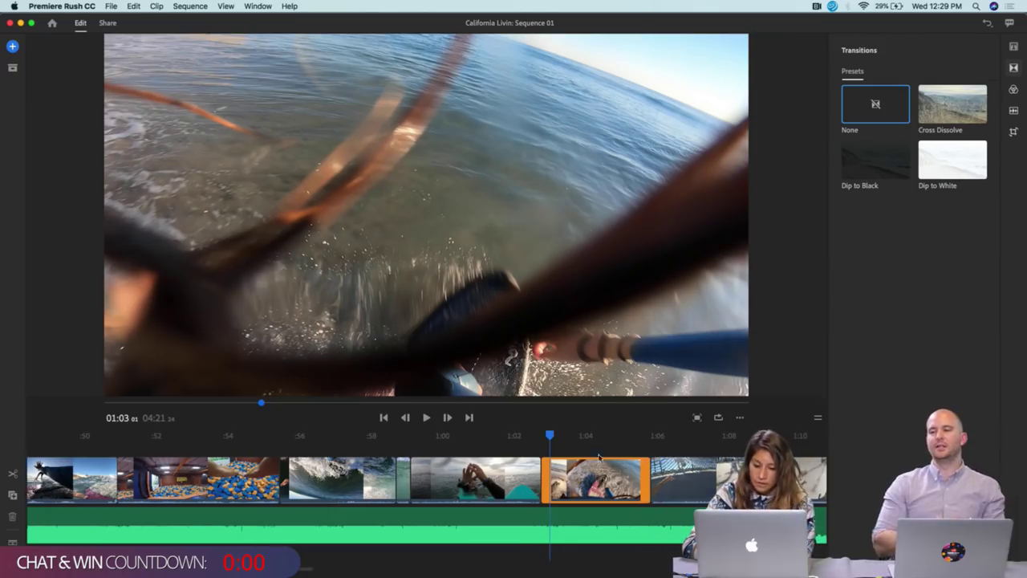
Scrub the playhead forward to the skatepark shot around 1:07
left_click_drag(551, 437, 699, 453)
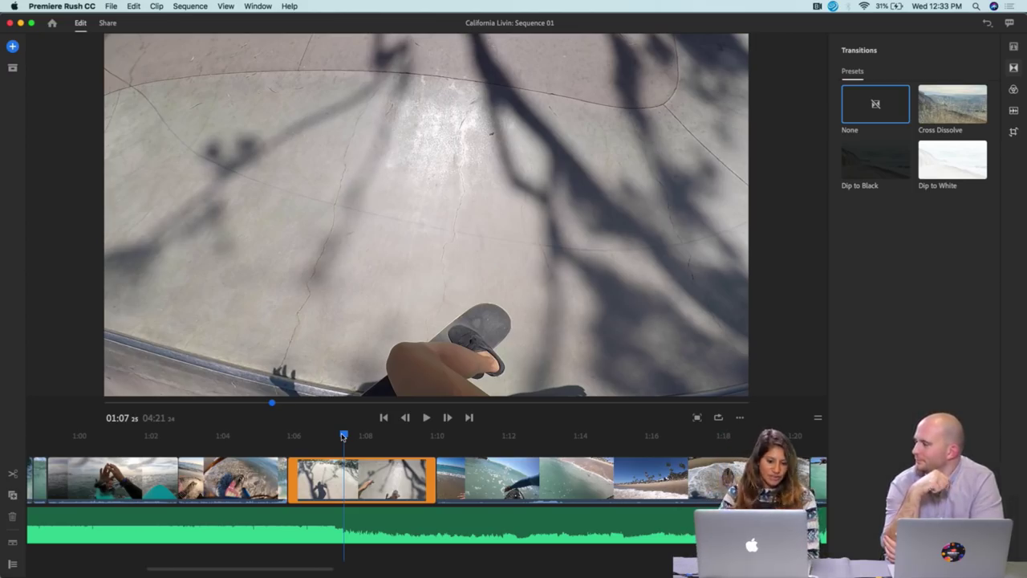
Scrub from 1:03 through the surf shots and stop on the palm-tree beach clip at 1:14
left_click_drag(346, 435, 259, 464)
scroll(259, 464, "right", 3)
scroll(259, 464, "down", 10)
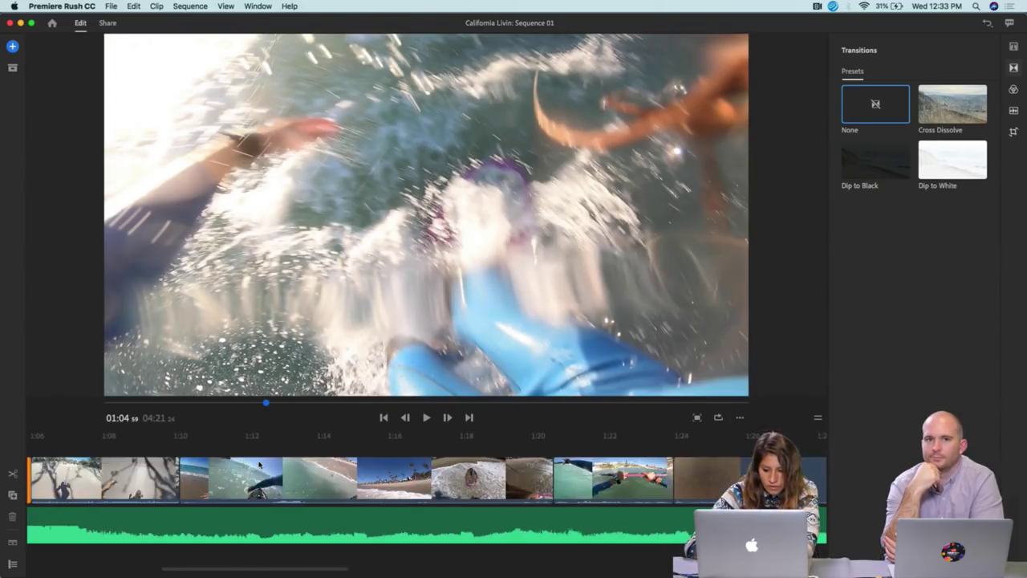
scroll(259, 464, "left", 4)
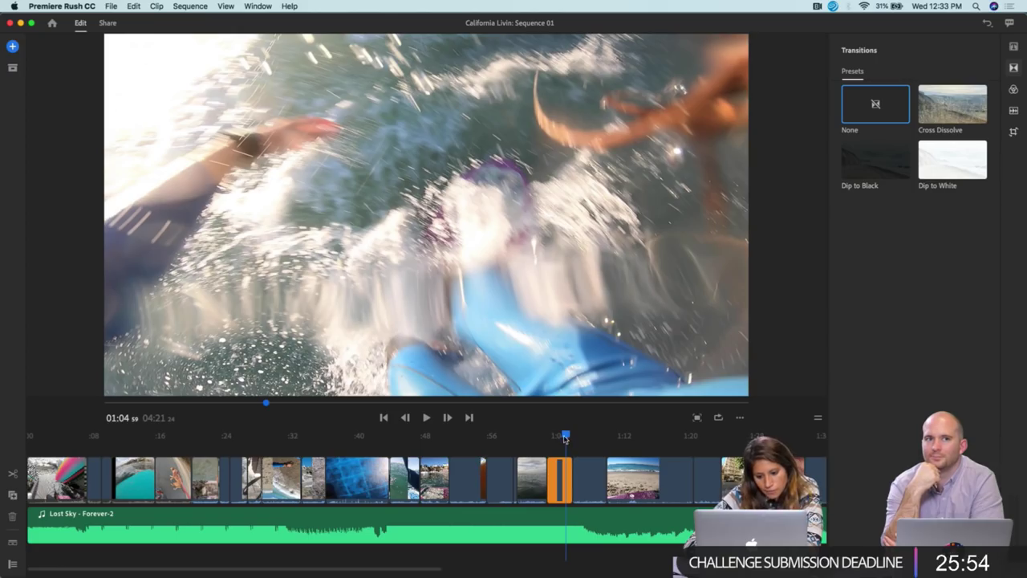
left_click_drag(566, 436, 554, 436)
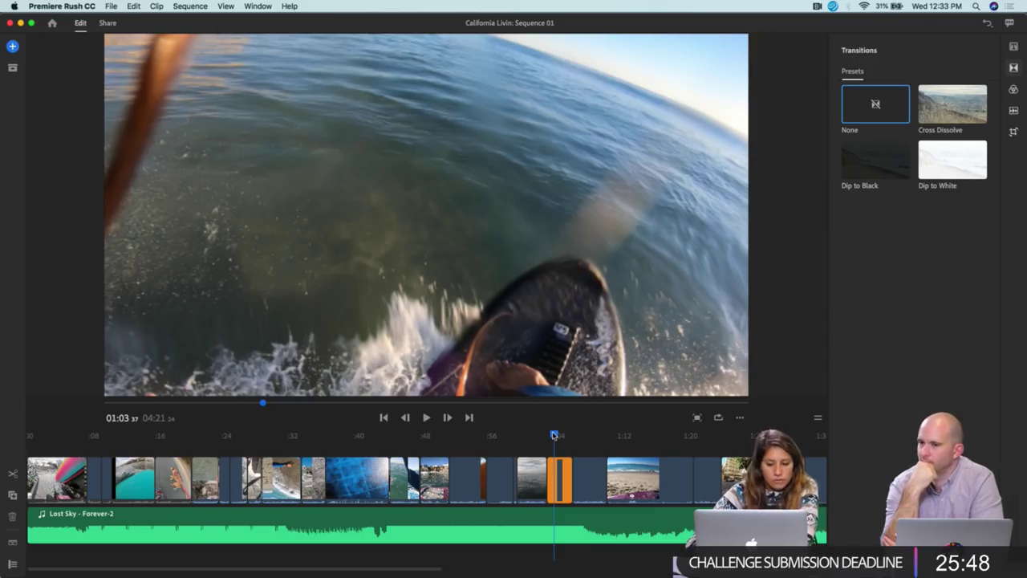
left_click_drag(554, 436, 647, 448)
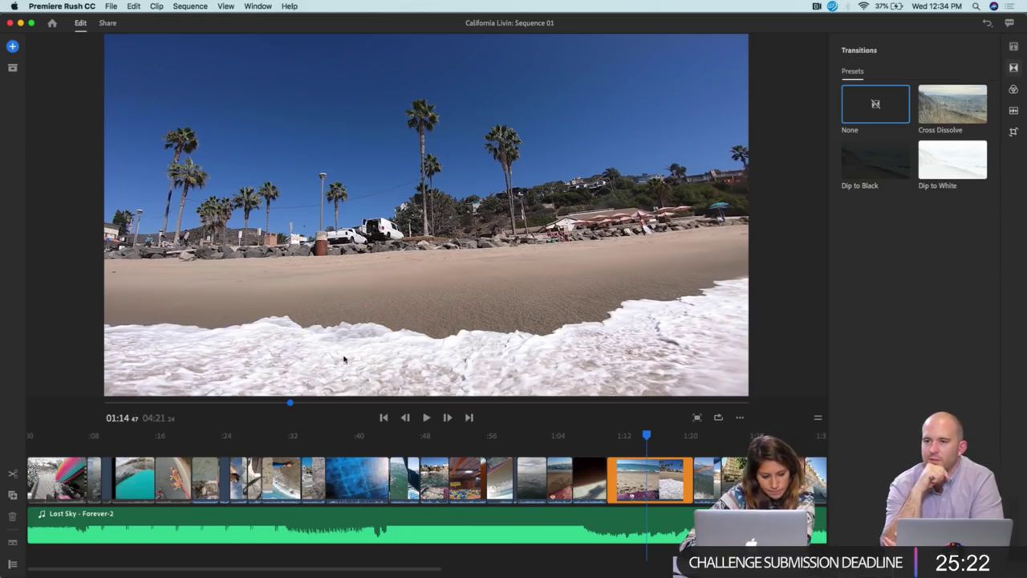
mouse_move(12, 78)
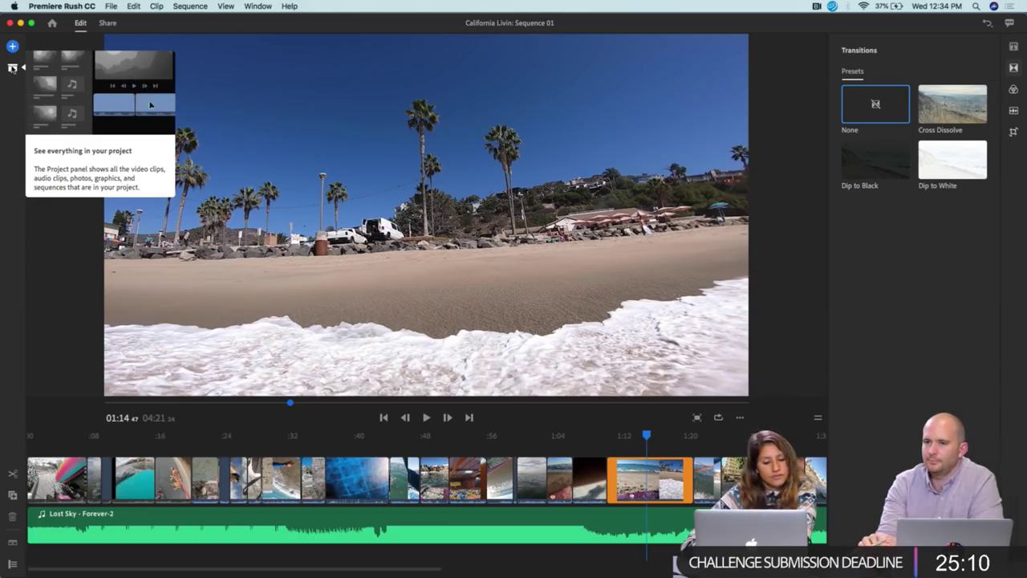
Show Project Assets and select the 42-second Drone Red Rock.MP4 clip
left_click(12, 68)
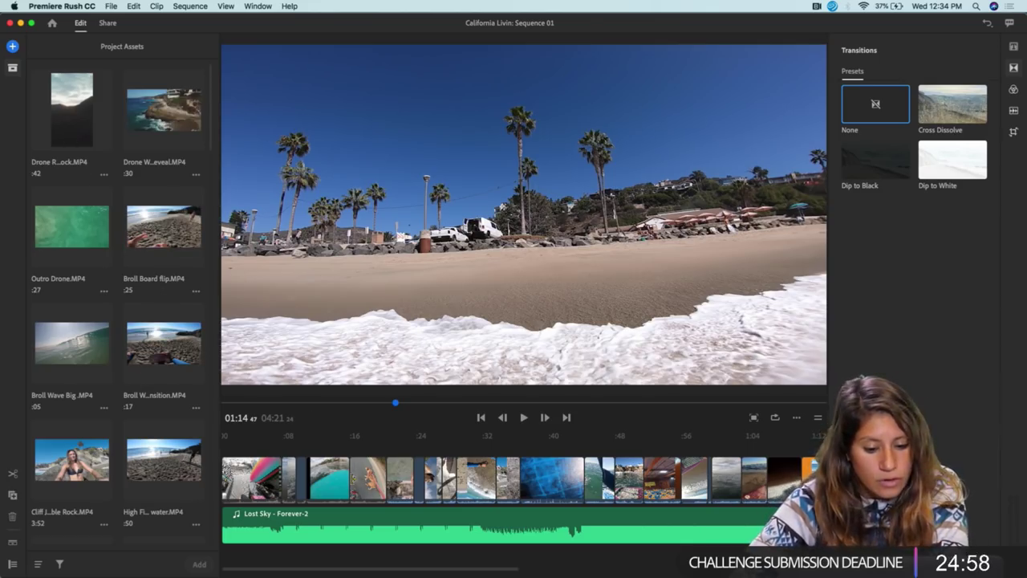
scroll(481, 478, "right", 10)
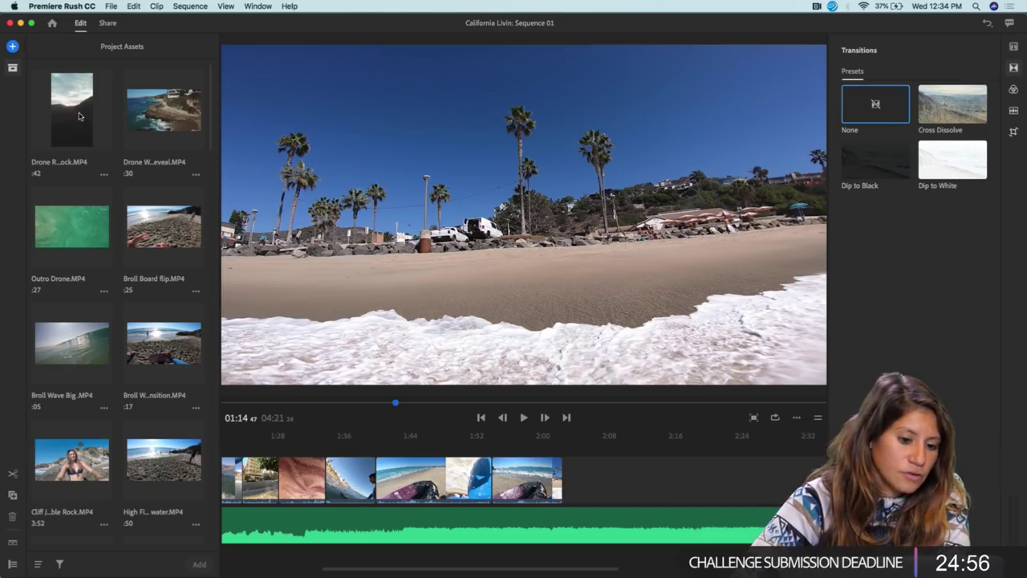
left_click(78, 117)
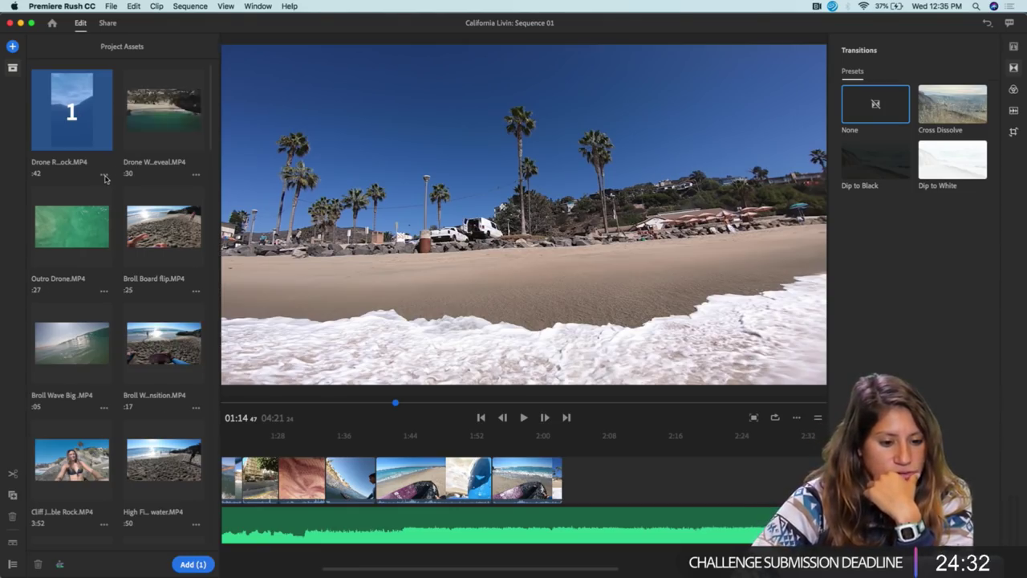
Trim Drone Red Rock.MP4's in and out points to about 19 seconds and add it at 1:20
left_click(104, 174)
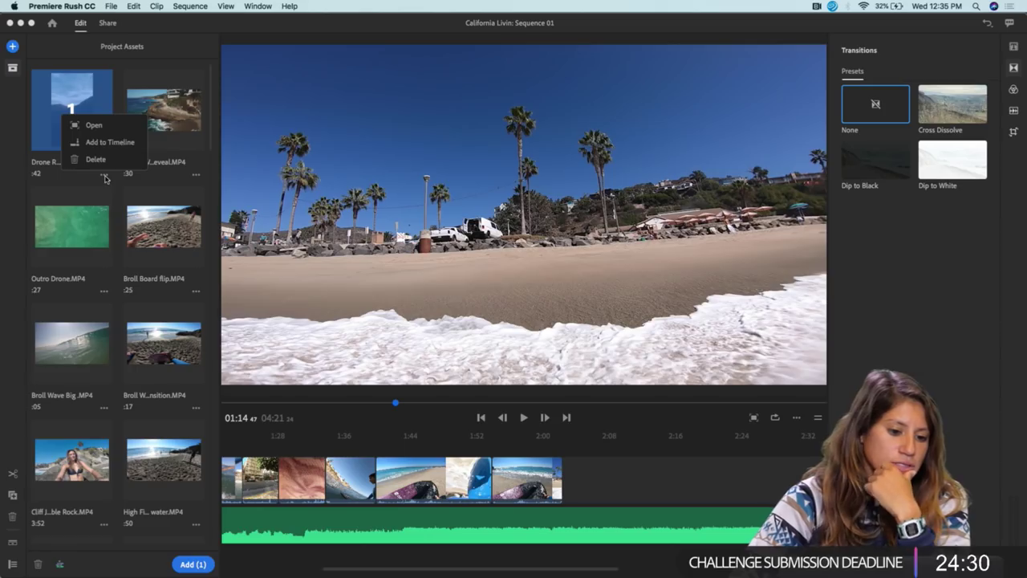
left_click(92, 125)
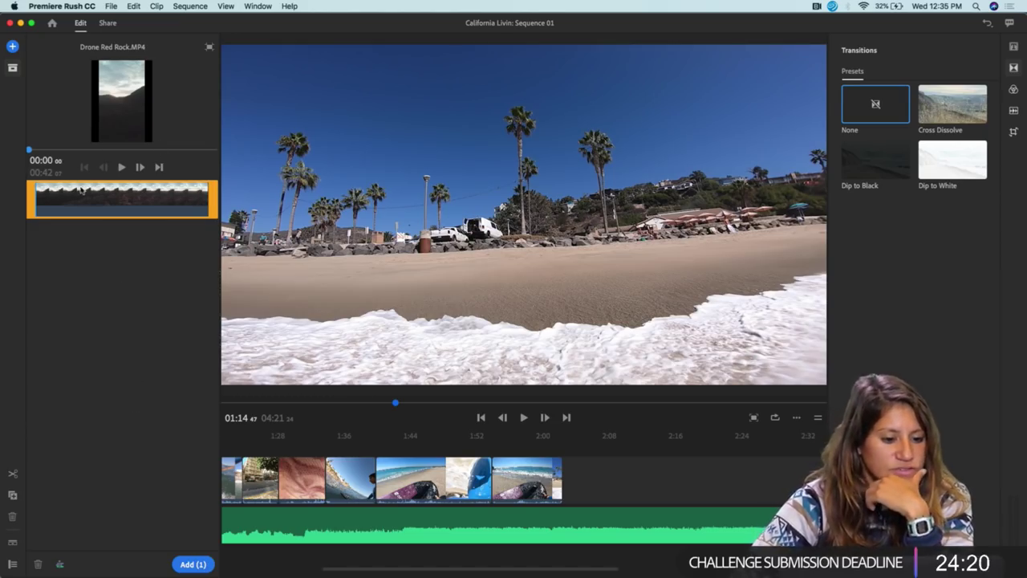
left_click_drag(30, 198, 66, 201)
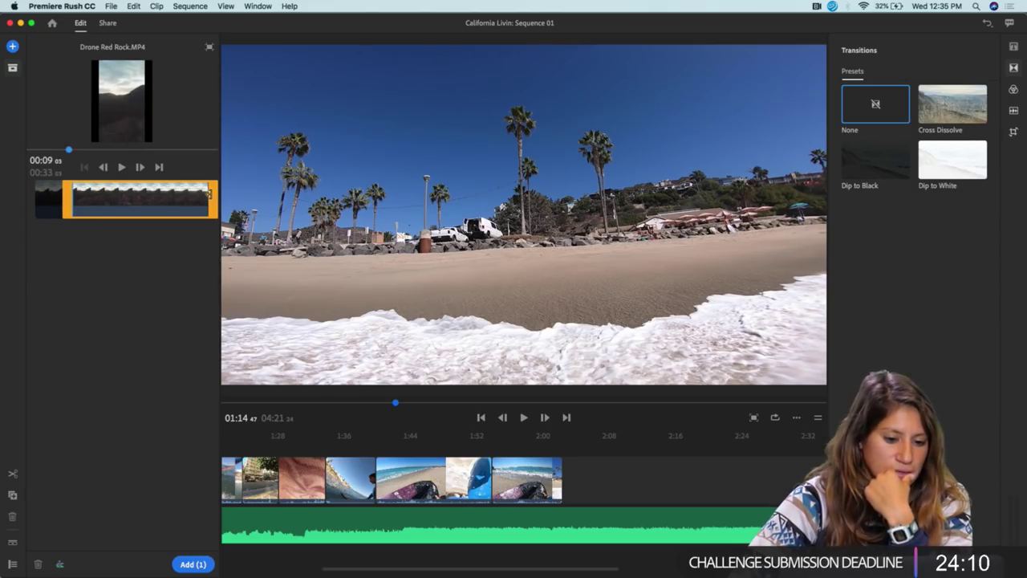
left_click_drag(210, 193, 149, 202)
left_click(118, 201)
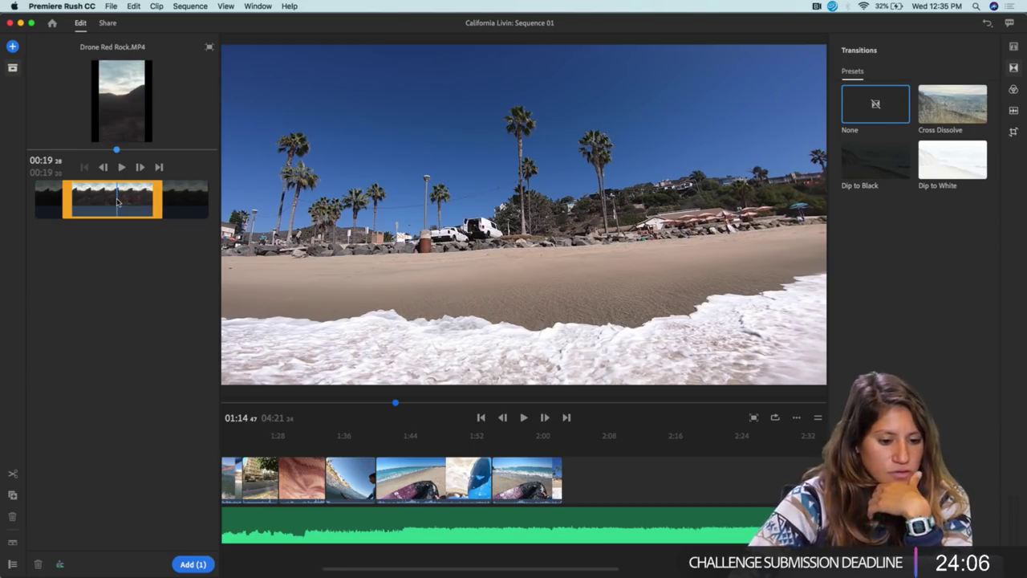
left_click(192, 564)
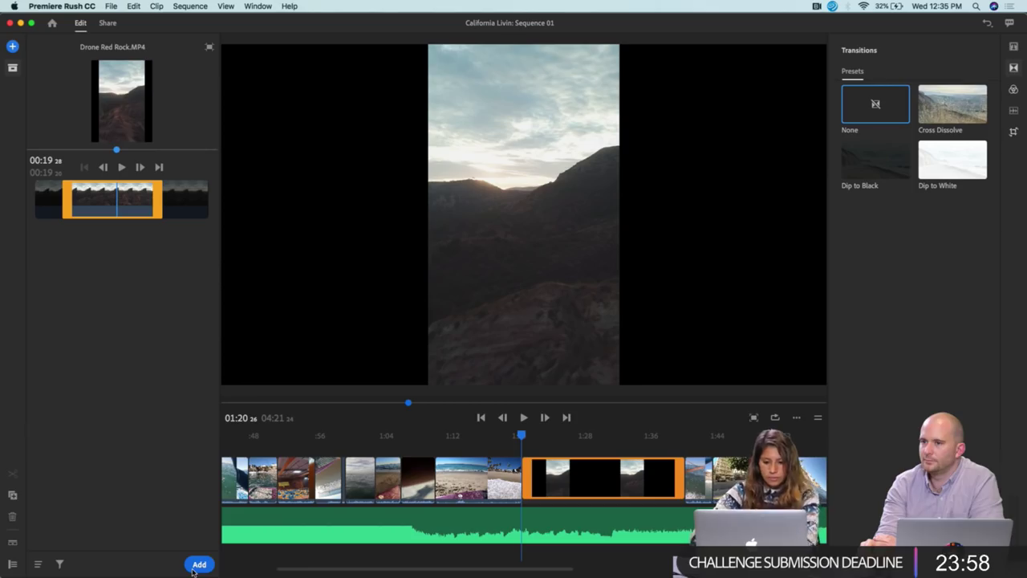
Drag the Drone Red Rock clip to the sequence end, then return to the asset grid
scroll(573, 522, "right", 5)
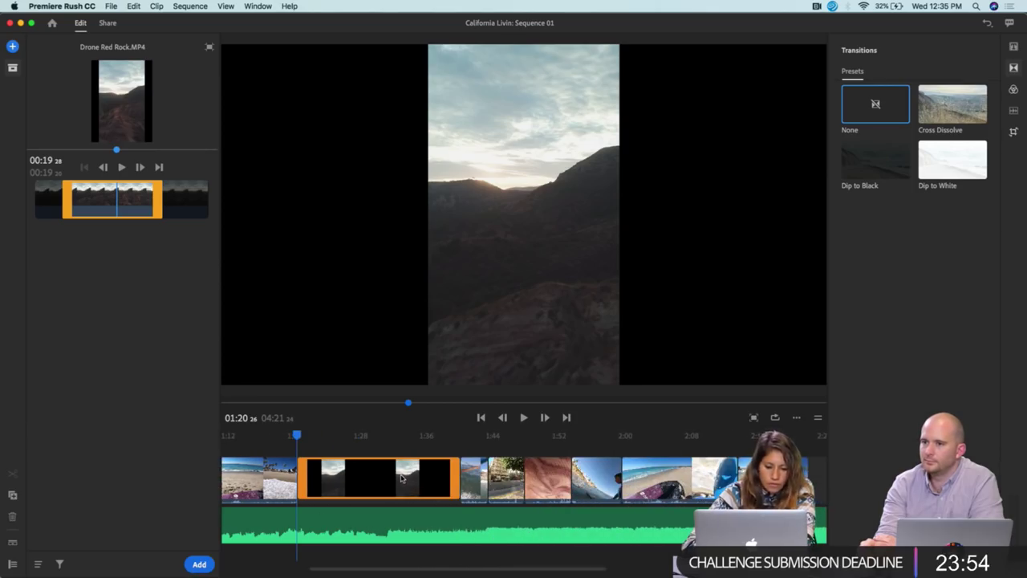
left_click_drag(406, 483, 812, 483)
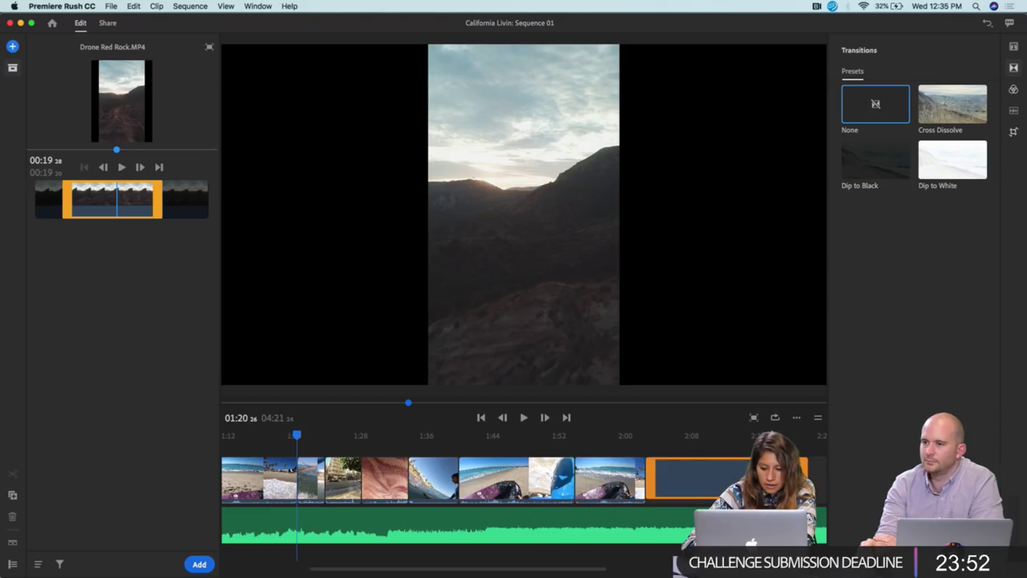
scroll(512, 476, "right", 4)
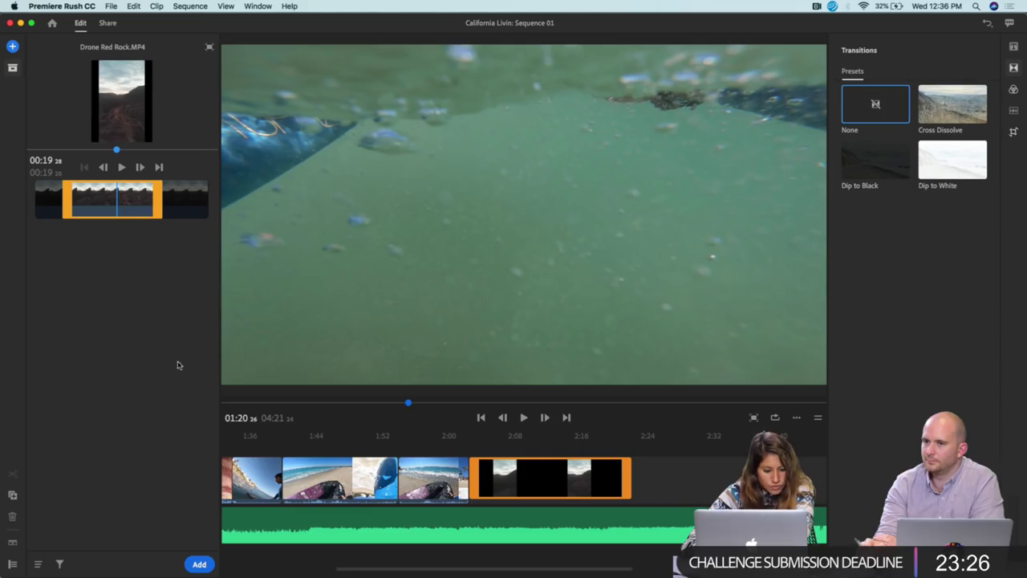
left_click(211, 48)
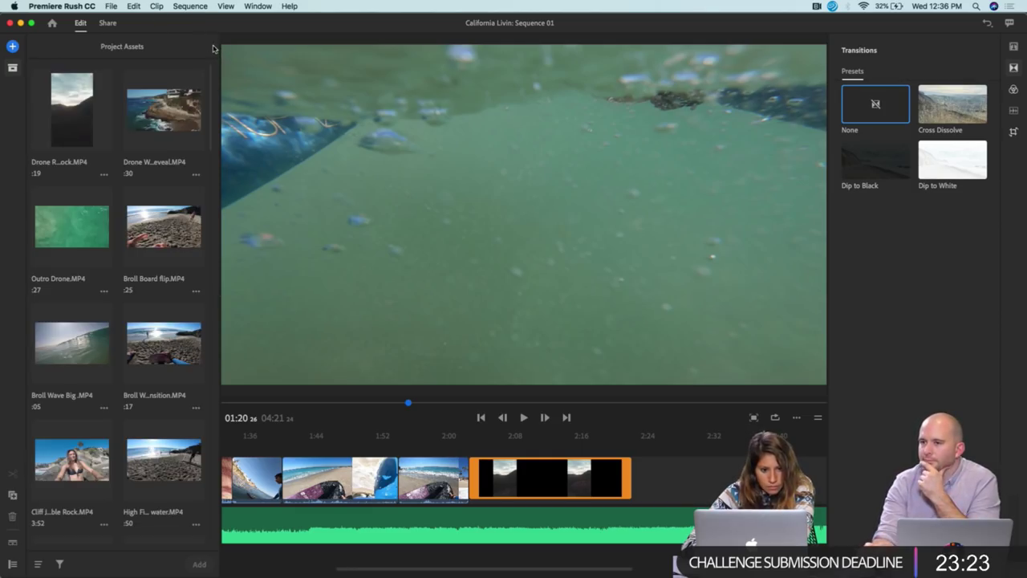
At 2:09, resize the canyon clip in the preview and show its Transform settings (scale 78.6)
left_click(12, 67)
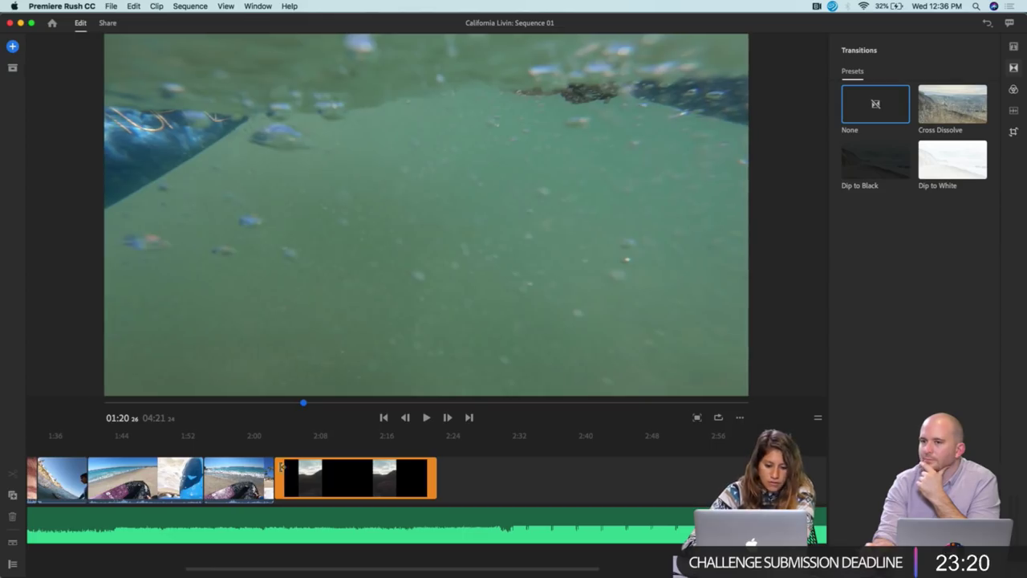
left_click(330, 441)
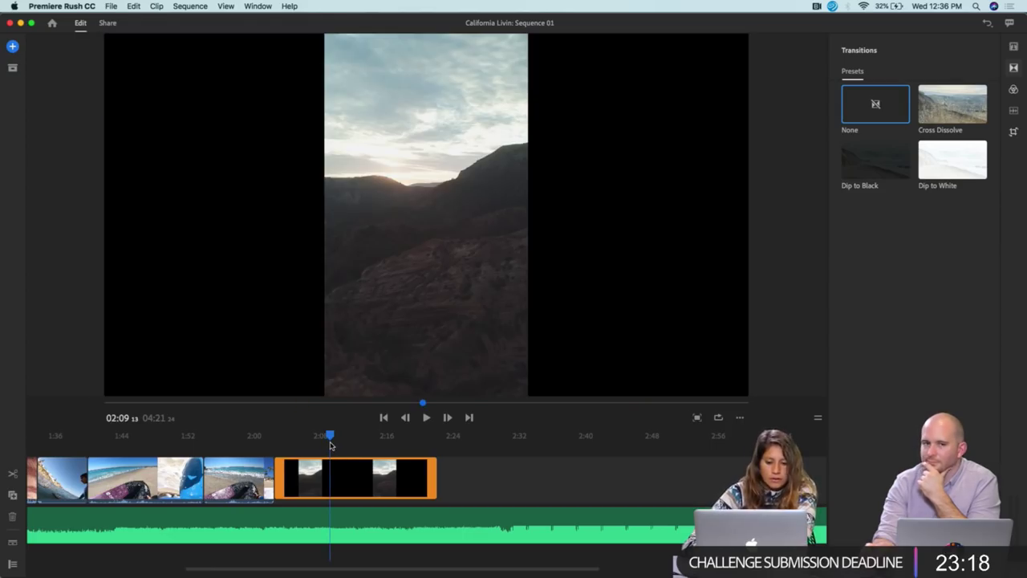
left_click(410, 209)
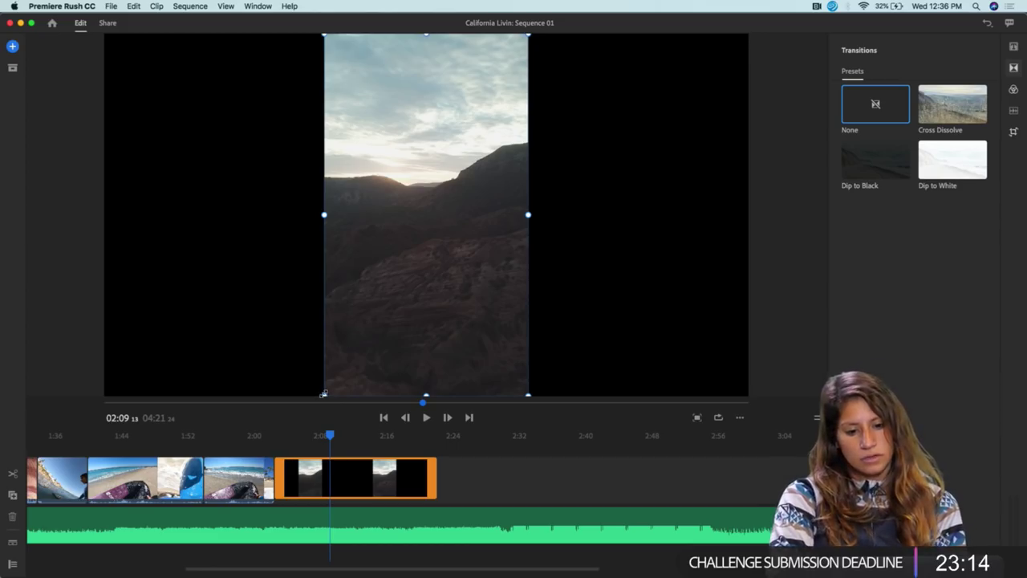
left_click_drag(323, 394, 124, 569)
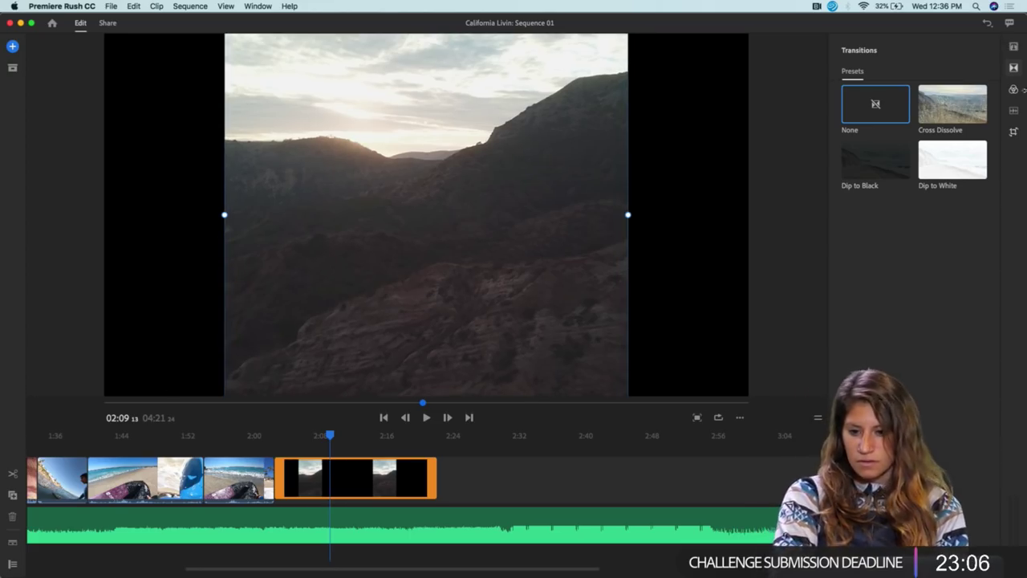
left_click(1013, 110)
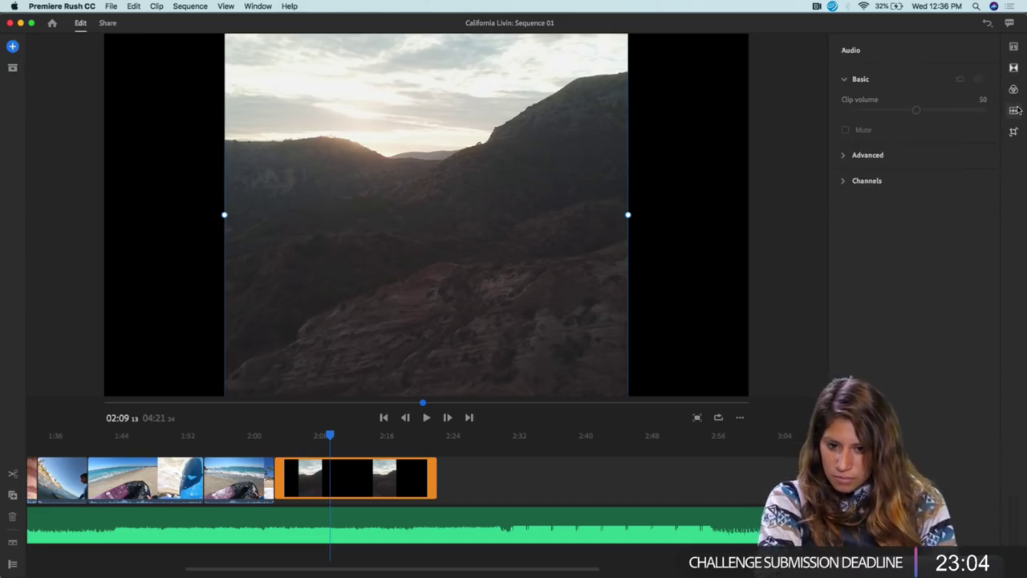
left_click(1015, 131)
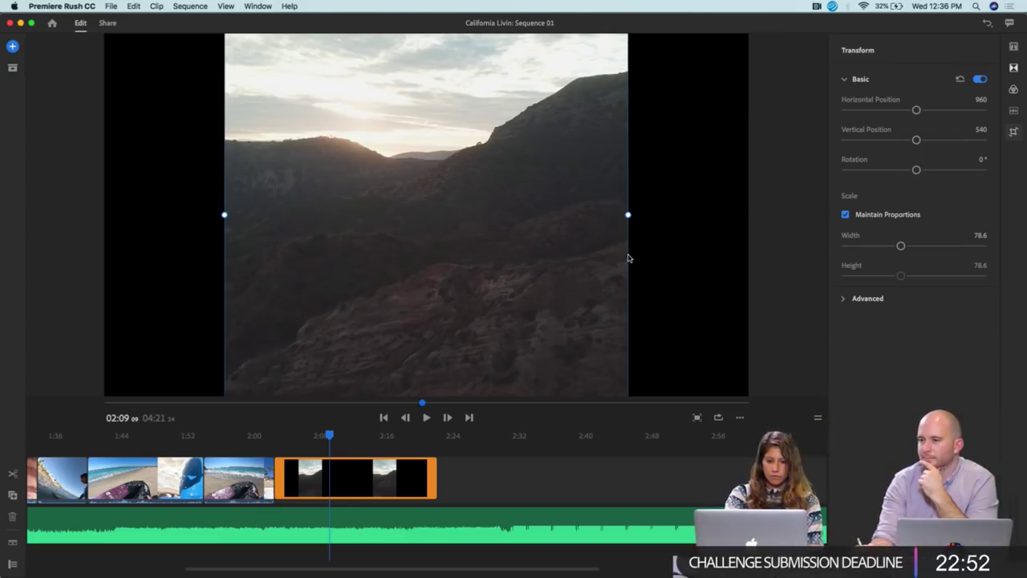
Expand Advanced and drag the canyon clip's handles until its scale reaches 127.8
left_click(843, 300)
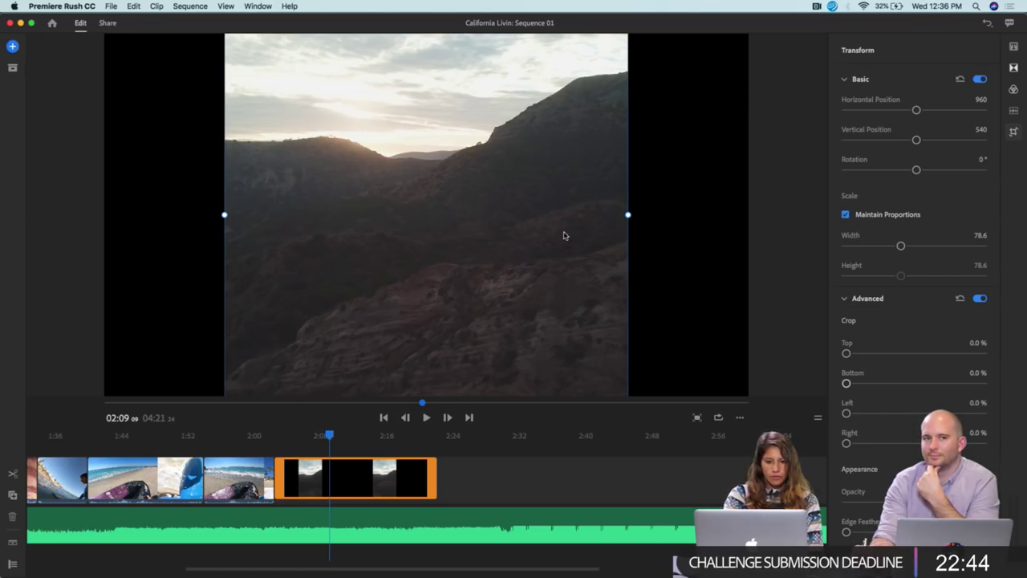
key("super+z")
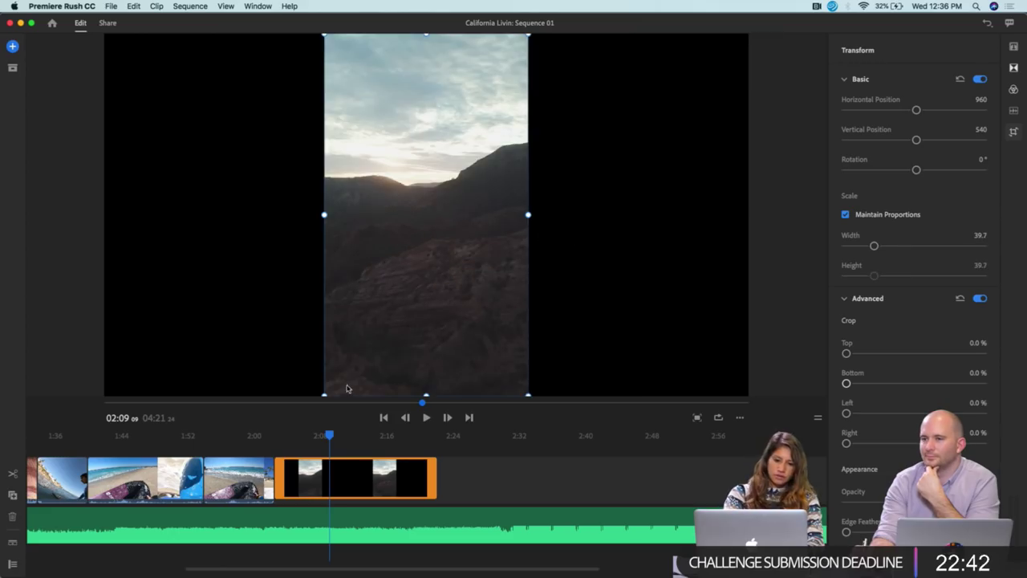
left_click_drag(324, 395, 222, 574)
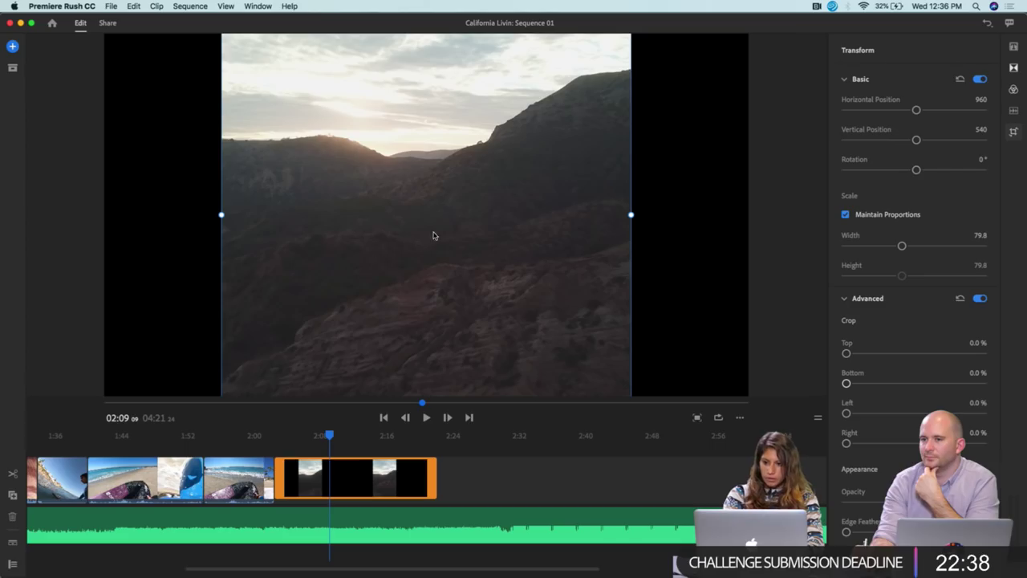
left_click_drag(632, 214, 482, 241)
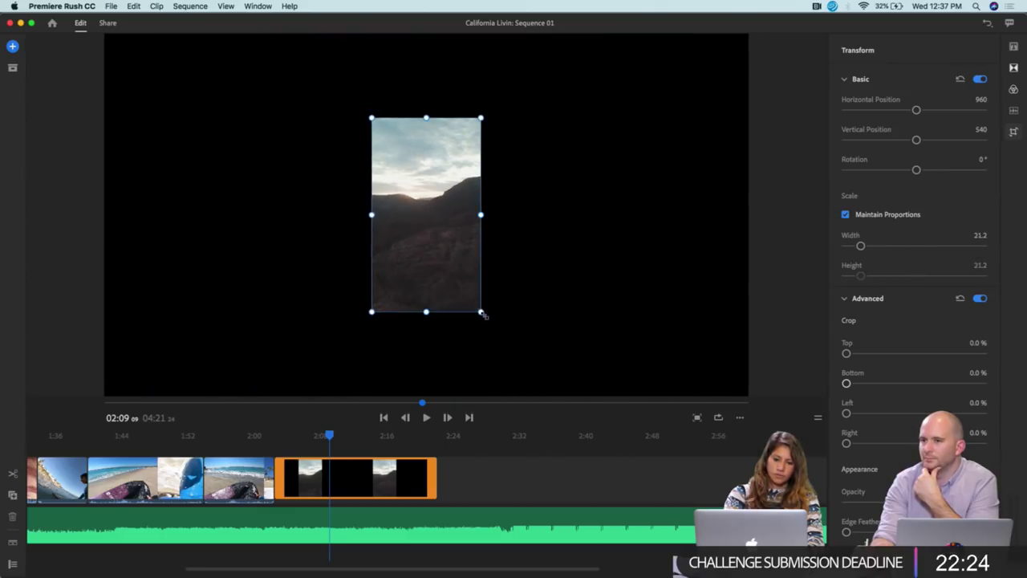
left_click_drag(485, 319, 658, 575)
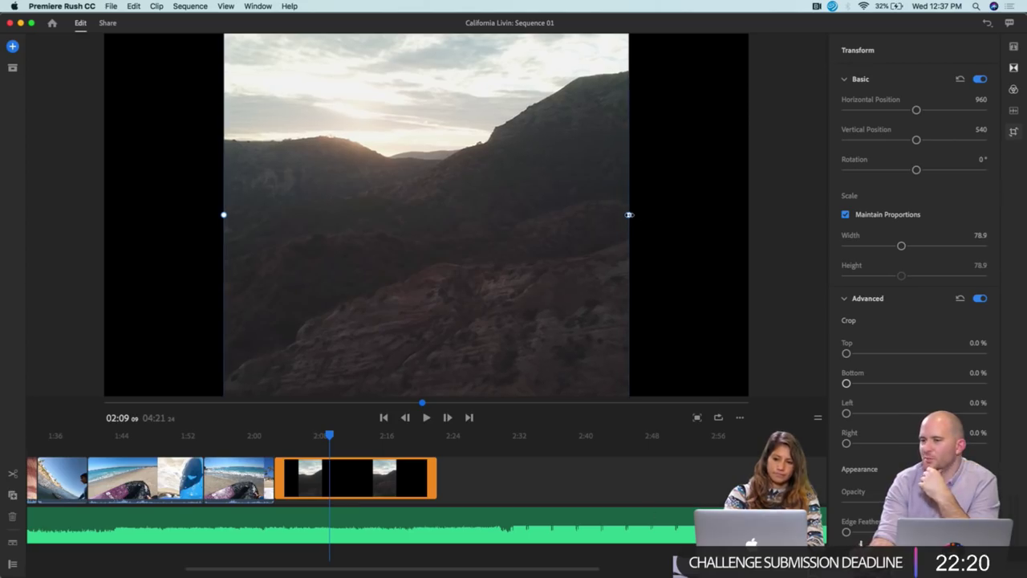
left_click_drag(629, 215, 754, 259)
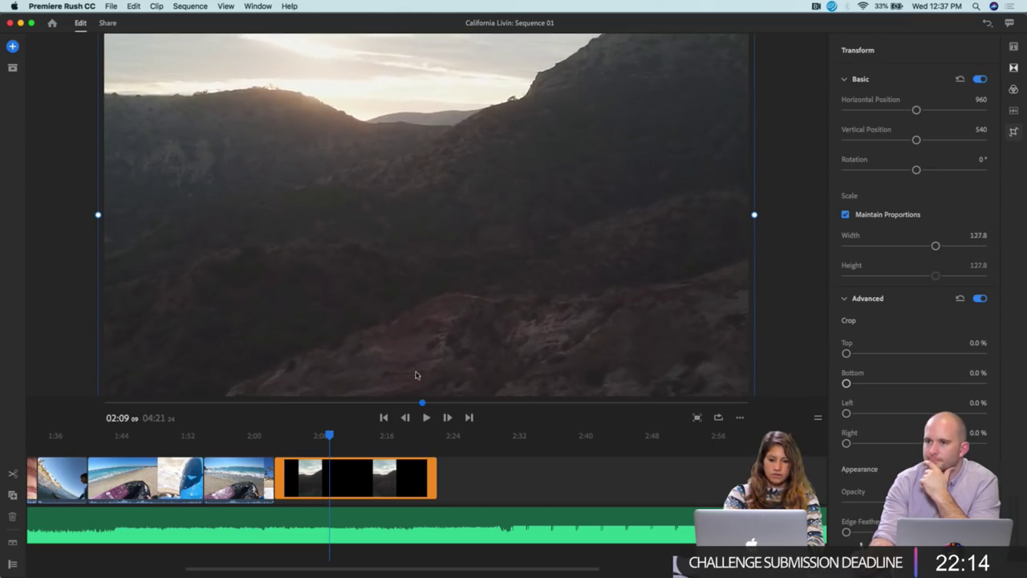
left_click_drag(330, 438, 359, 459)
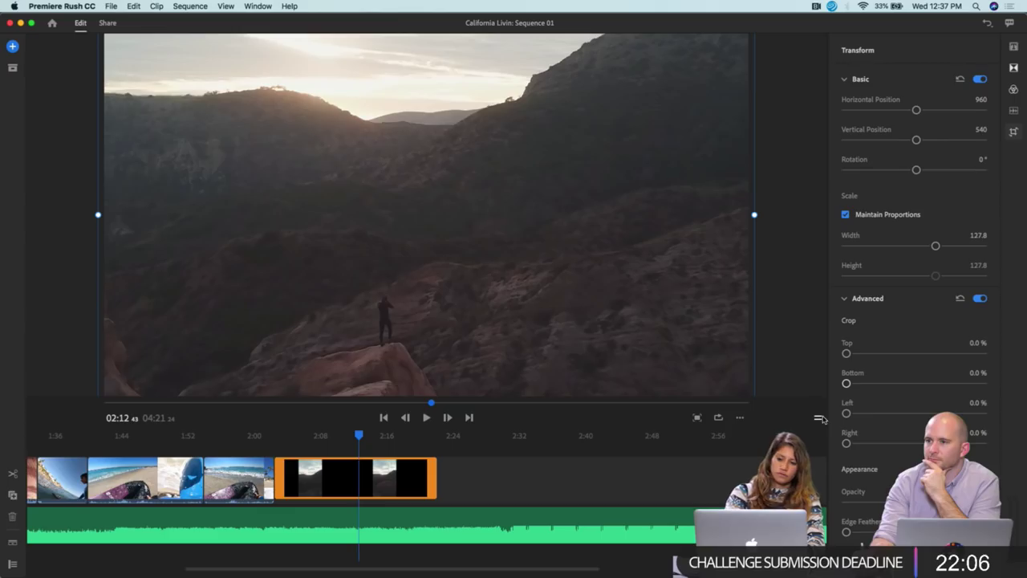
Set preview quality to High and play through the 127.8-scaled canyon drone clip
left_click(740, 418)
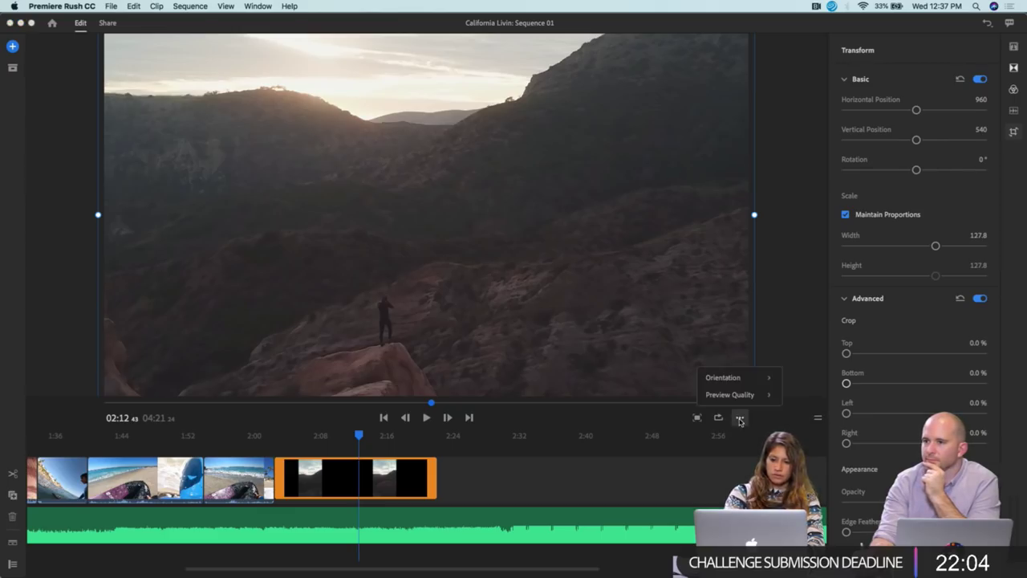
mouse_move(731, 394)
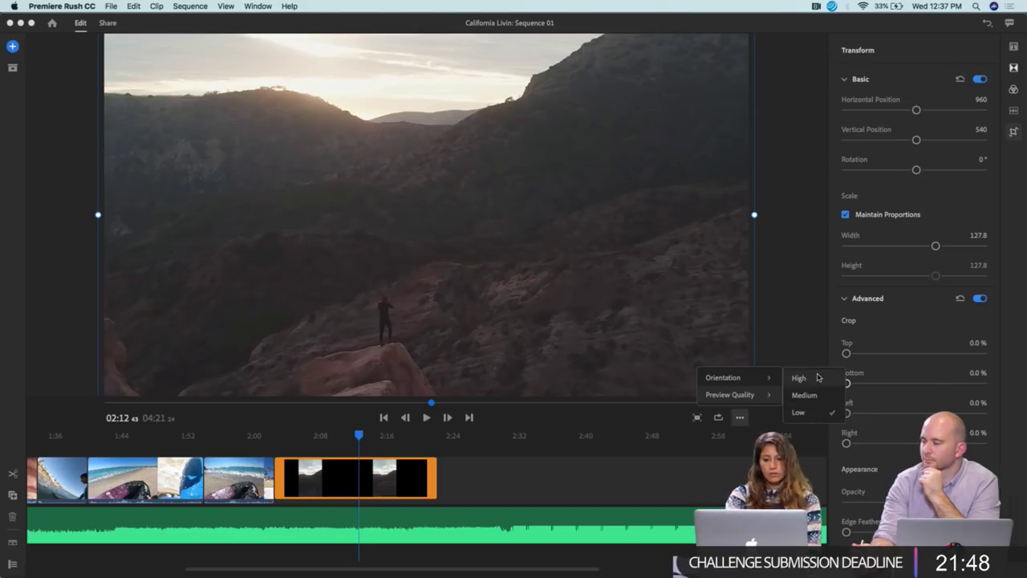
left_click(815, 380)
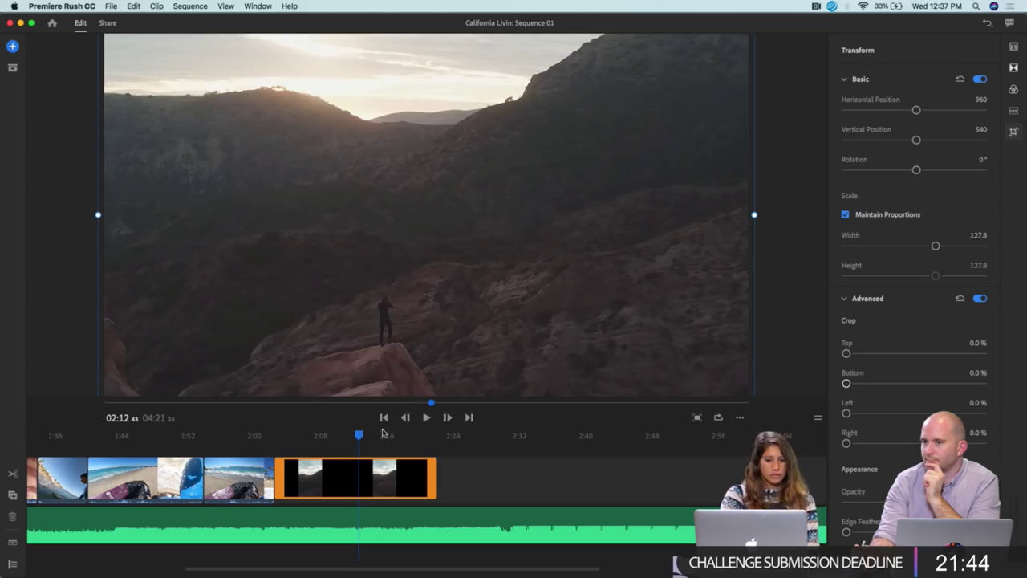
left_click_drag(359, 438, 368, 458)
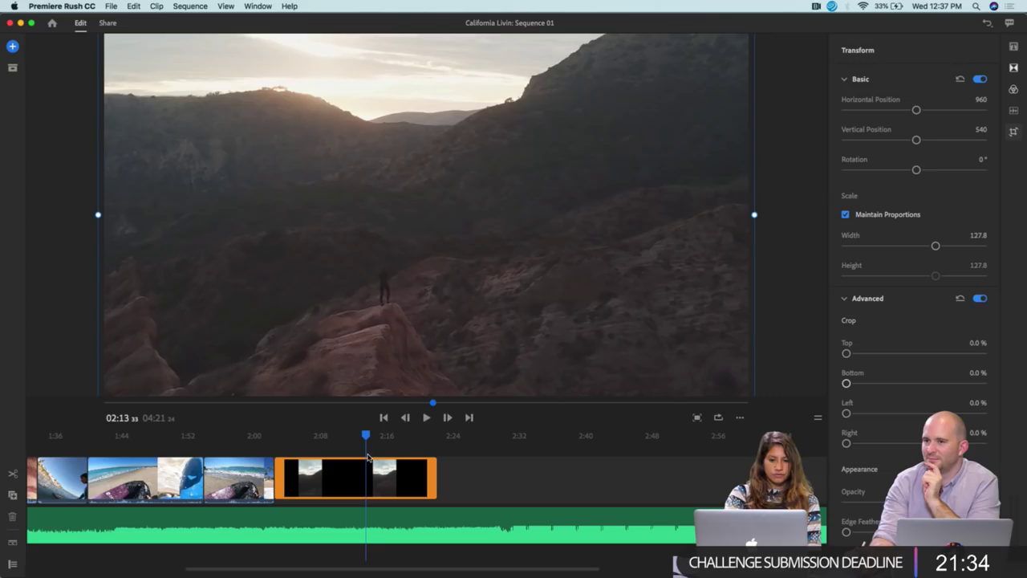
Reposition the canyon clip to 952 by 296 and extend its end to about 2:31
left_click_drag(452, 268, 448, 192)
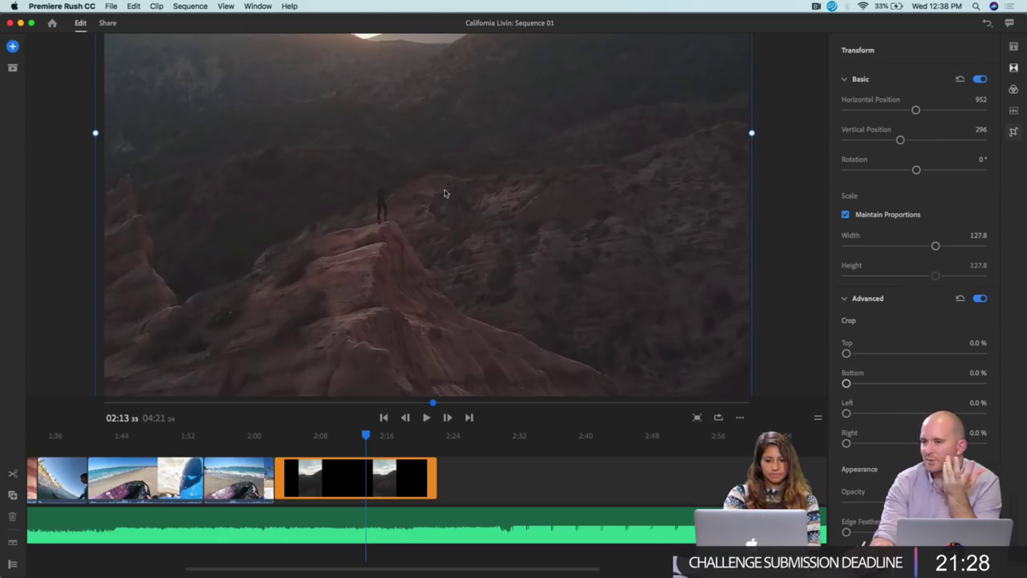
left_click_drag(367, 436, 411, 439)
left_click_drag(432, 477, 508, 478)
left_click_drag(416, 437, 349, 447)
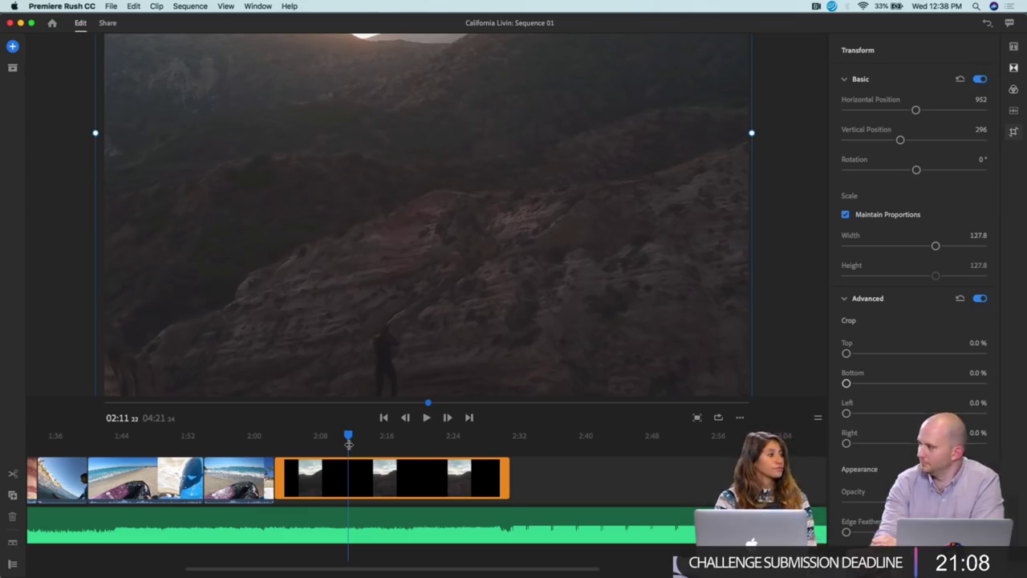
scroll(301, 465, "left", 4)
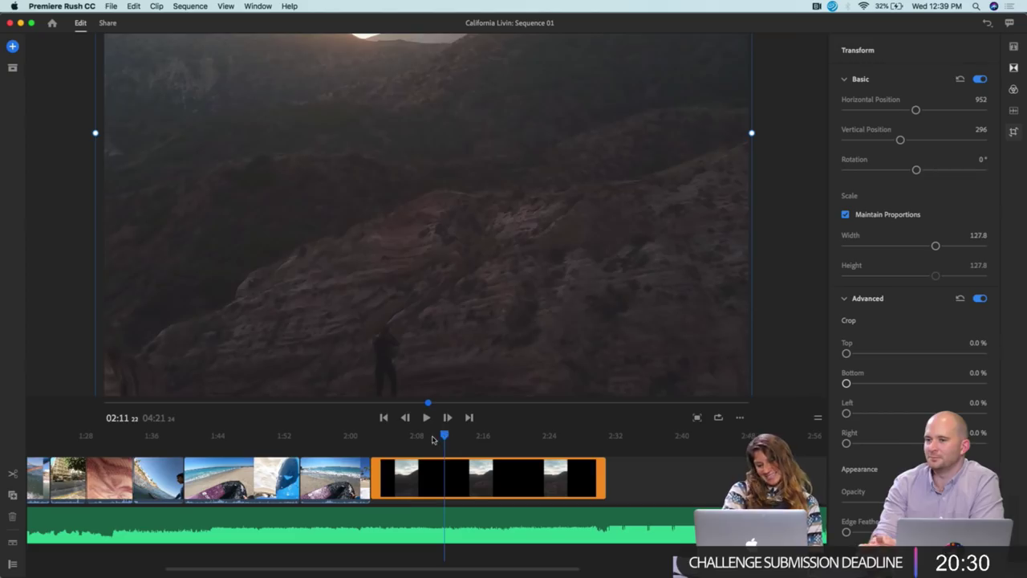
Trim the splashing surf clip near 1:40 so the outstretched-hand shot follows at 1:42
left_click_drag(433, 439, 253, 436)
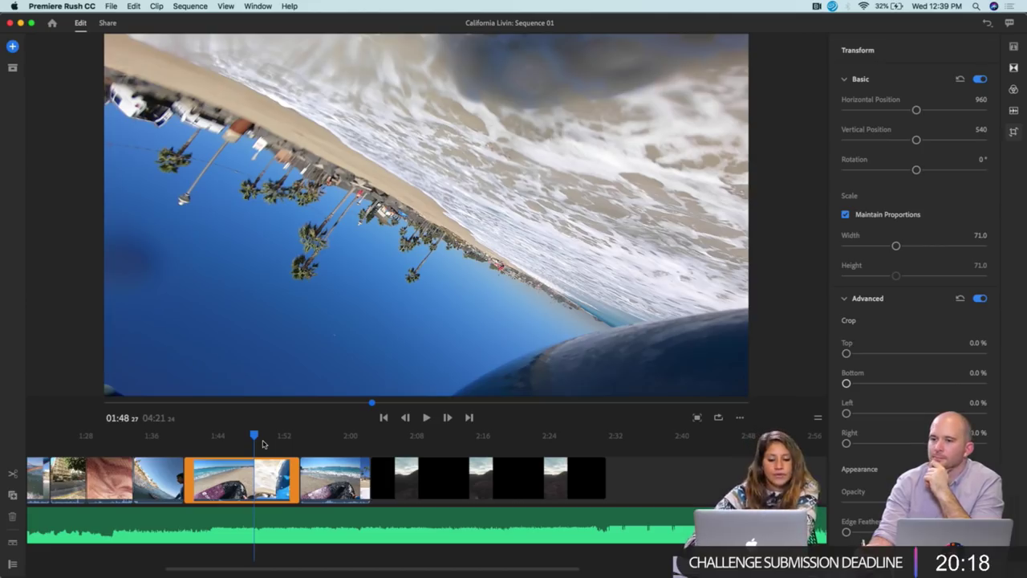
left_click_drag(256, 436, 202, 479)
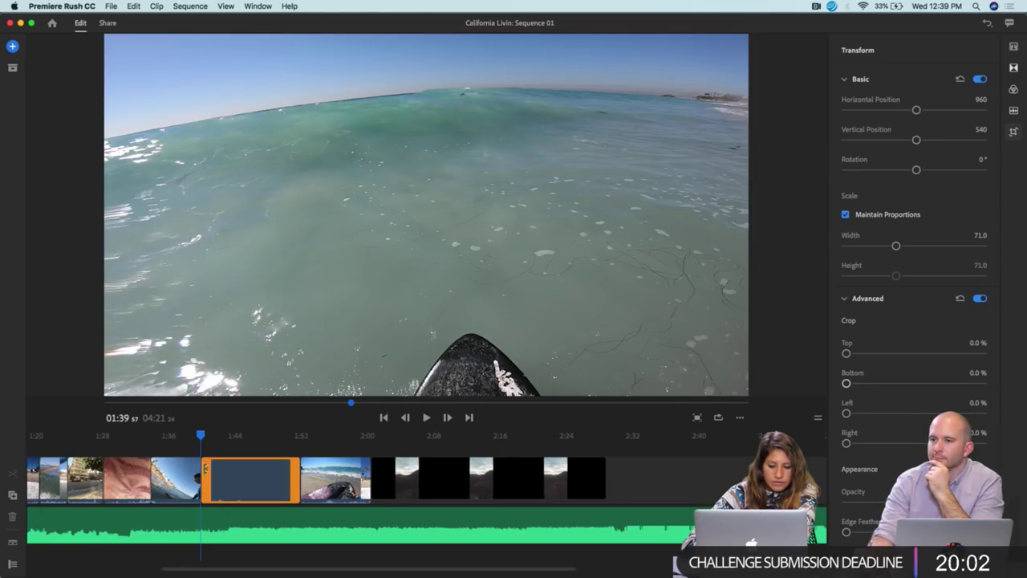
left_click_drag(200, 440, 217, 439)
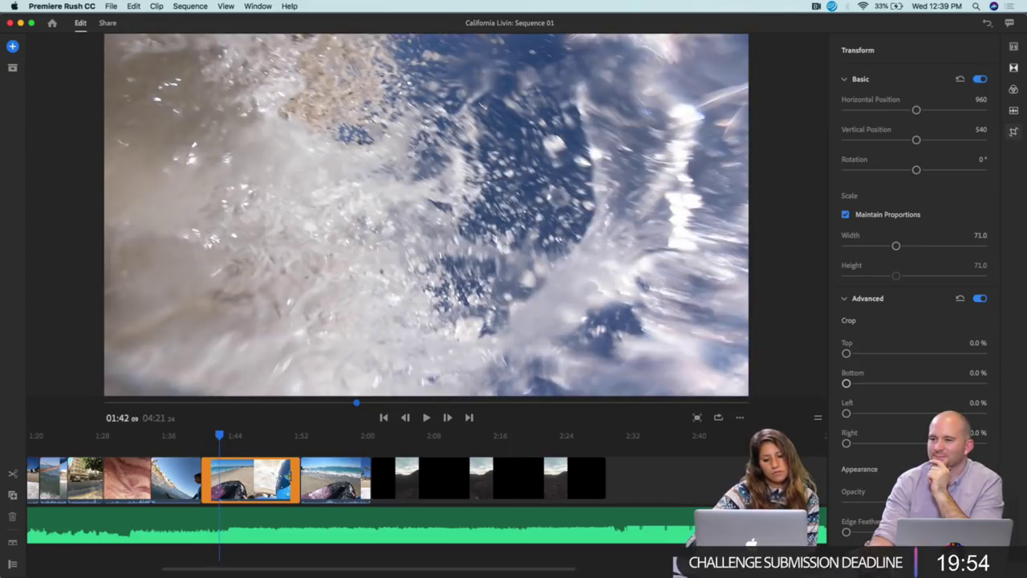
left_click_drag(300, 479, 218, 479)
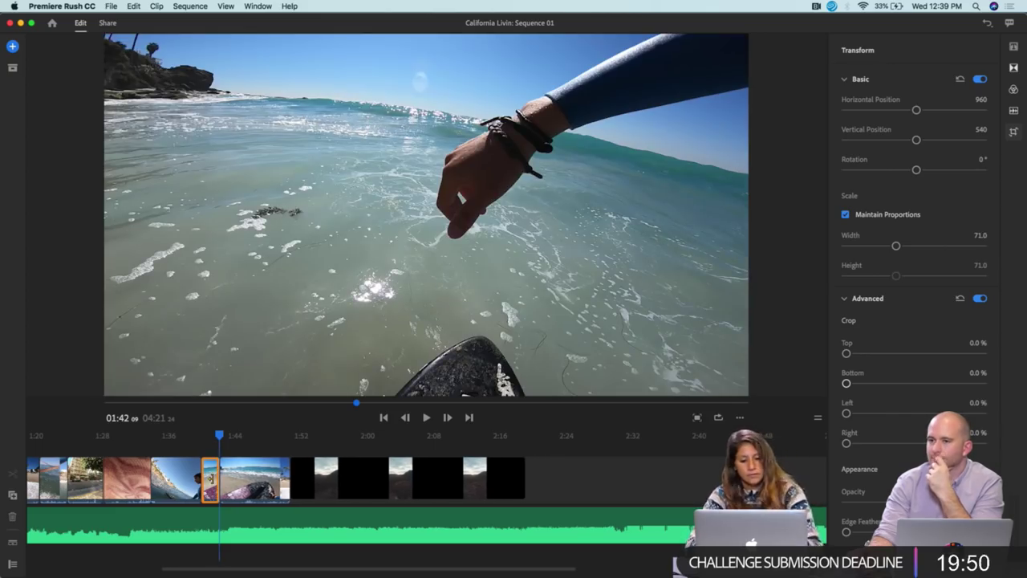
scroll(253, 471, "left", 10)
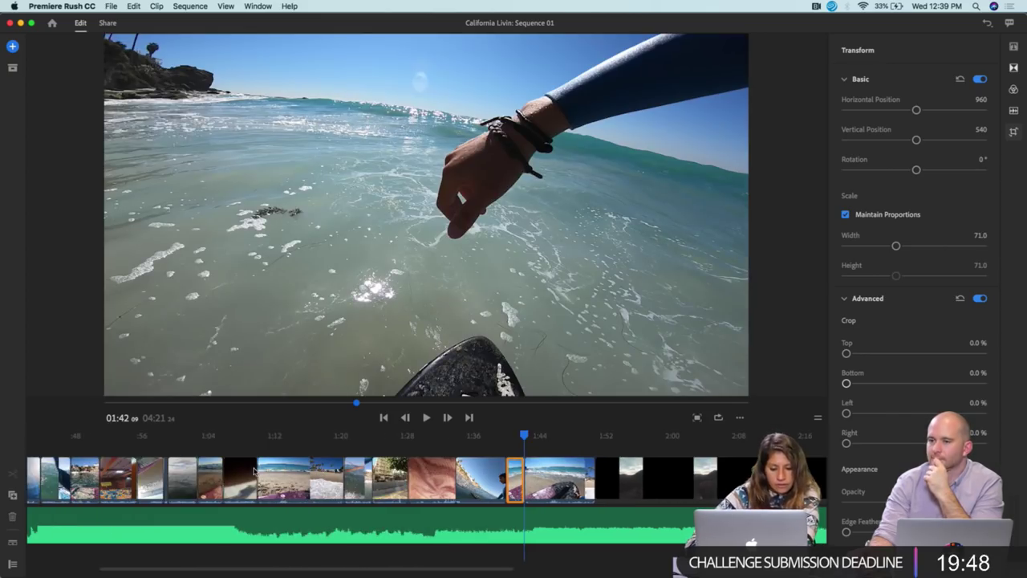
scroll(253, 471, "left", 7)
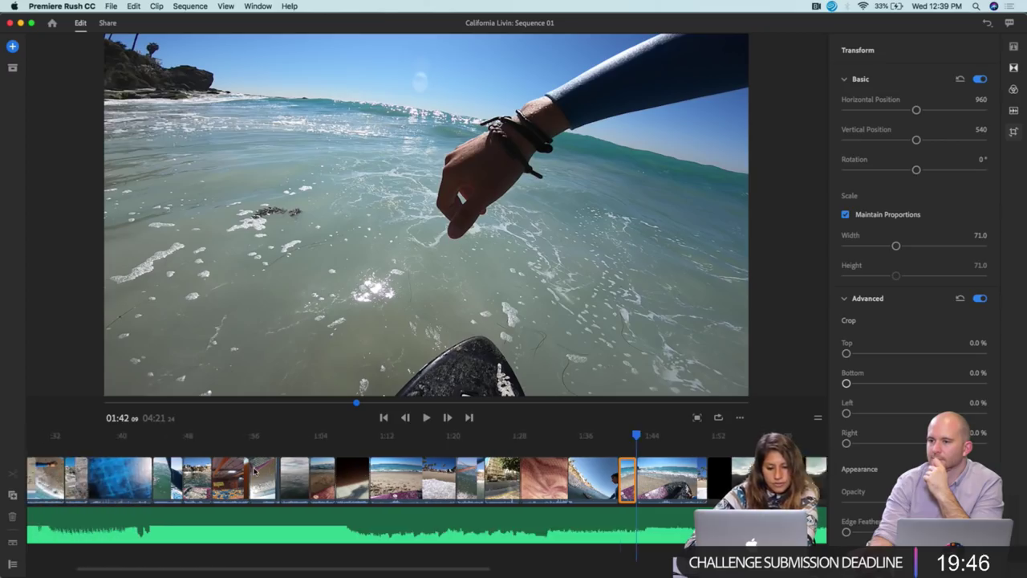
scroll(254, 471, "left", 2)
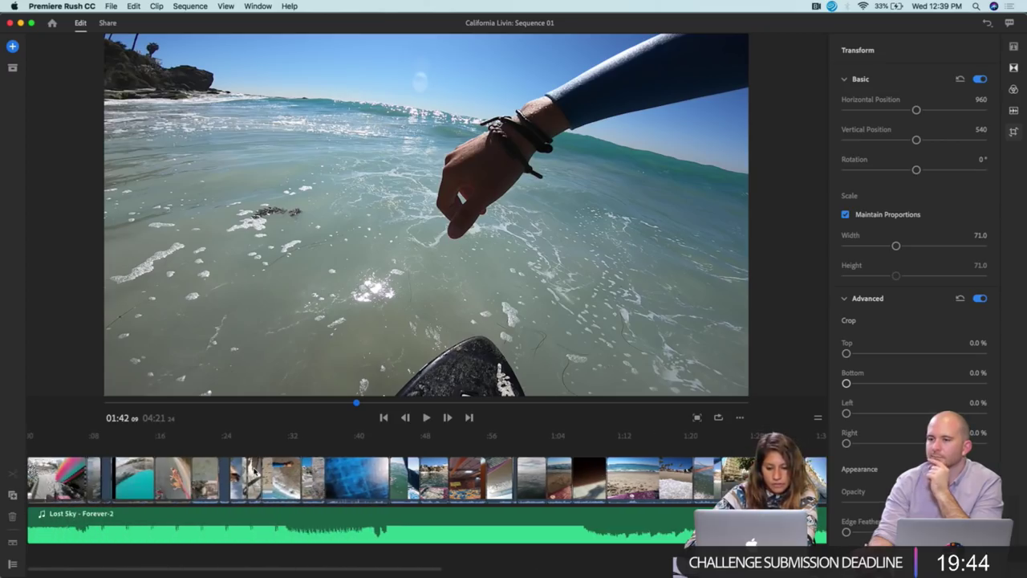
scroll(254, 471, "right", 6)
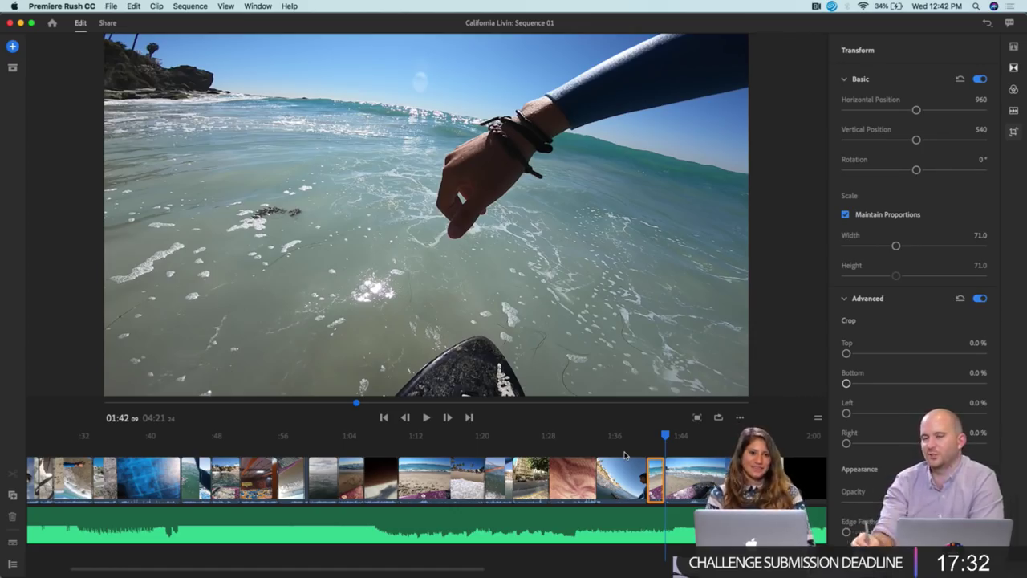
Trim the end of the surf clip near 1:38 so later clips move up
left_click(663, 440)
left_click_drag(663, 438, 604, 434)
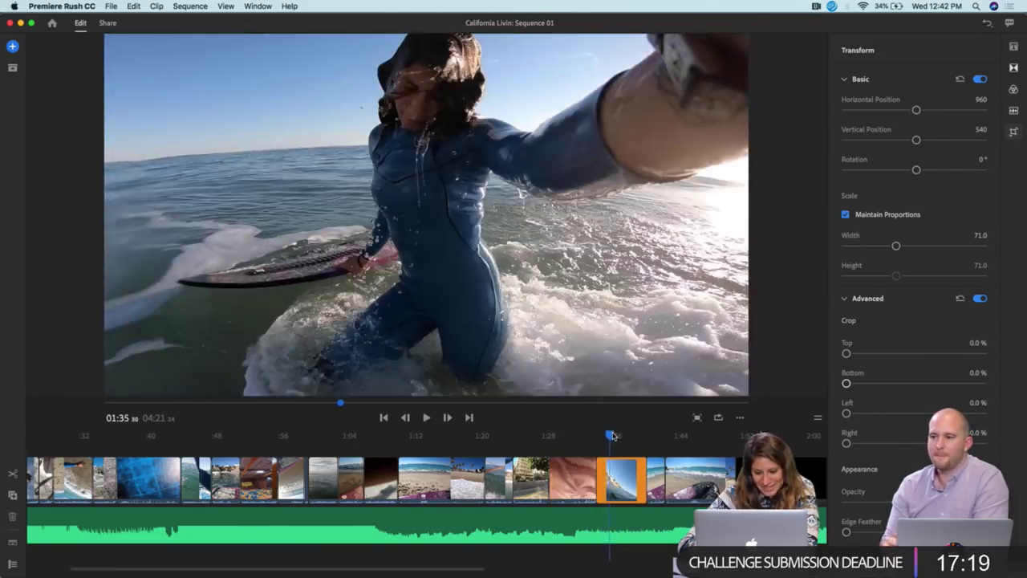
left_click_drag(606, 434, 611, 434)
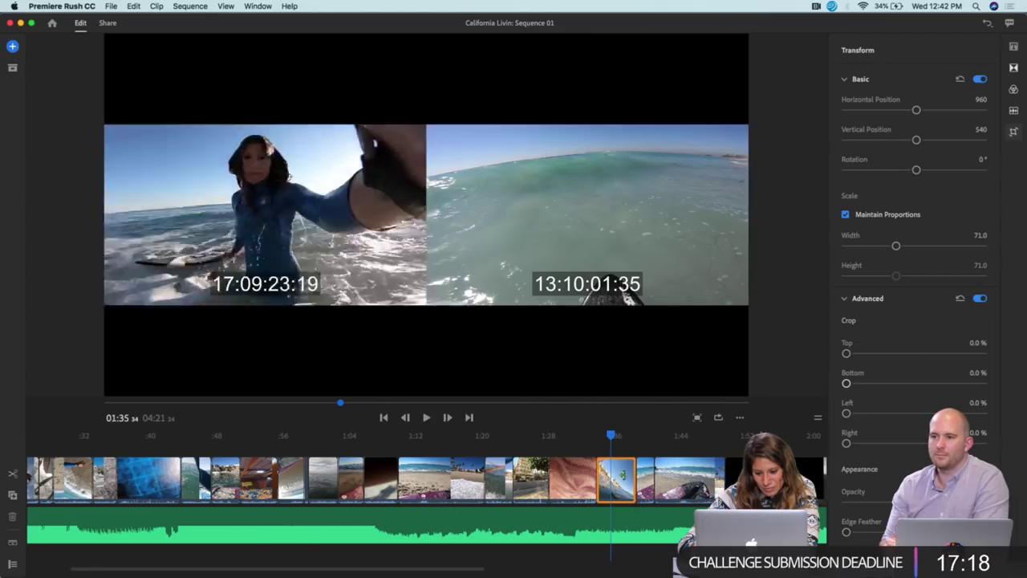
mouse_move(634, 478)
left_mouse_down()
mouse_move(607, 476)
mouse_move(618, 480)
left_mouse_up()
Play back the trimmed cut from 1:34, then scrub to 1:41 to check it
left_click_drag(611, 436, 596, 438)
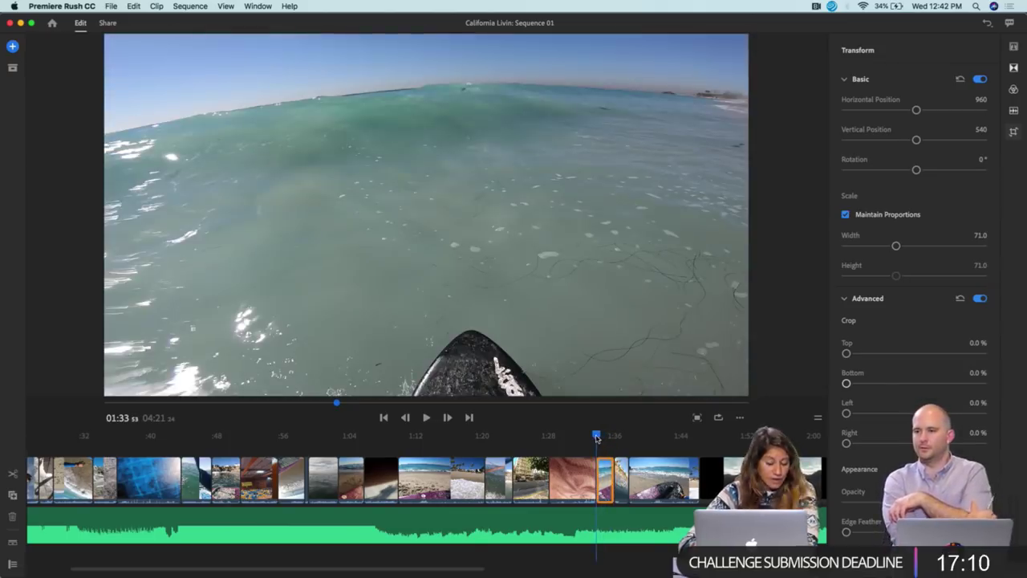
key("space")
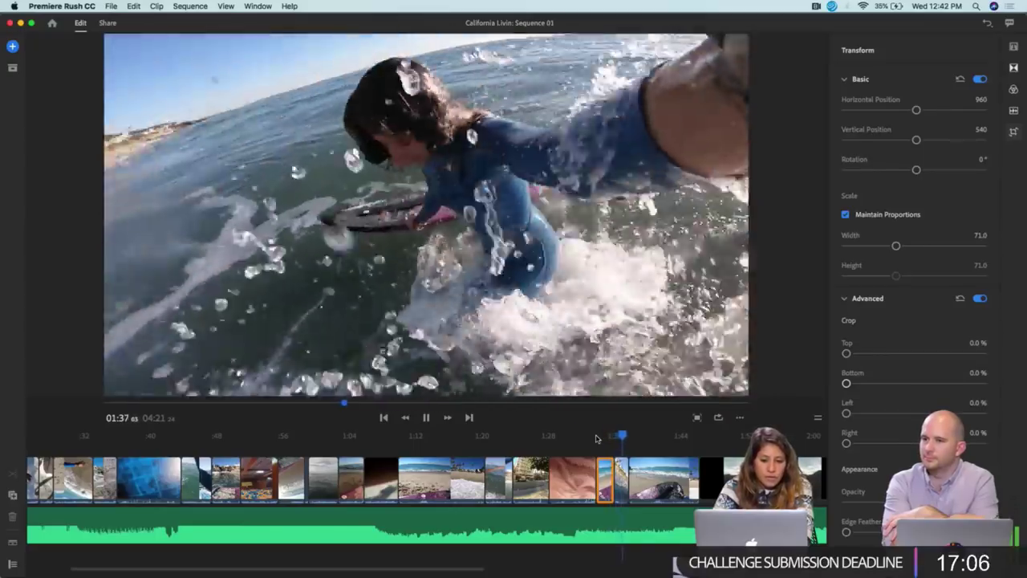
key("space")
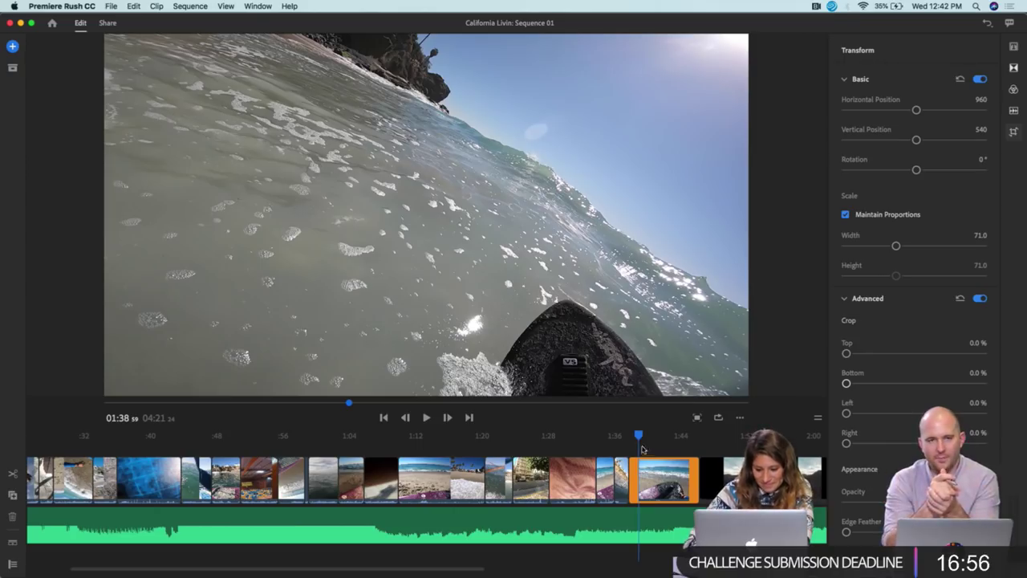
mouse_move(640, 436)
left_mouse_down()
mouse_move(659, 438)
mouse_move(639, 439)
left_mouse_up()
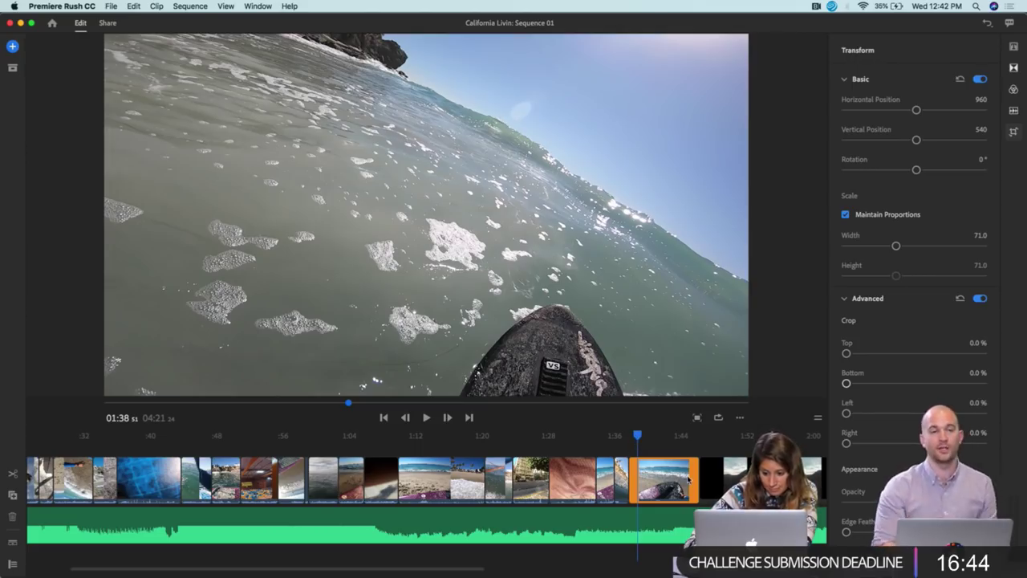
scroll(688, 479, "right", 2)
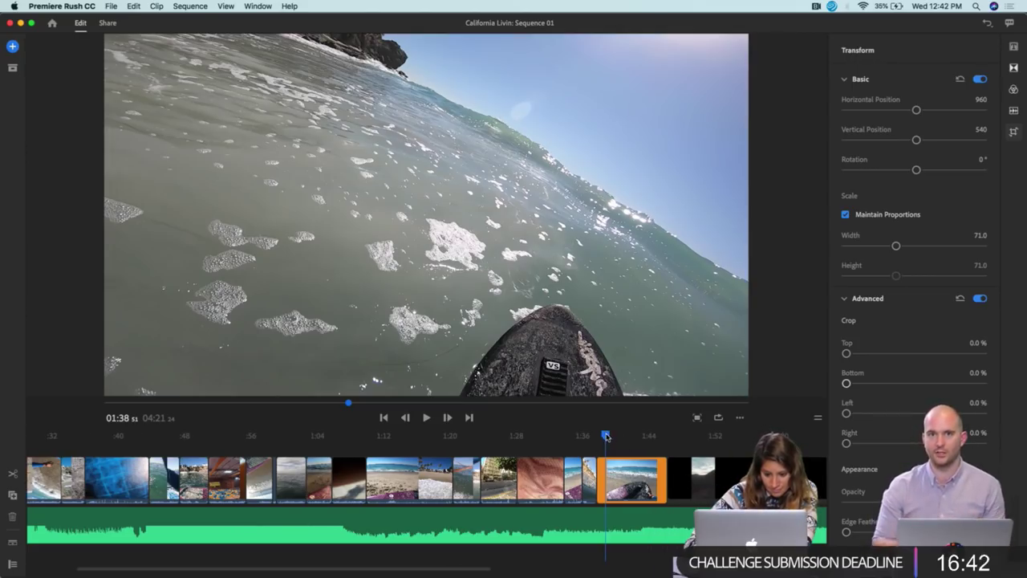
Move the skateboard clip from about 1:08 to about 1:35 and review its new spot
left_click_drag(605, 436, 602, 435)
left_click_drag(532, 439, 346, 457)
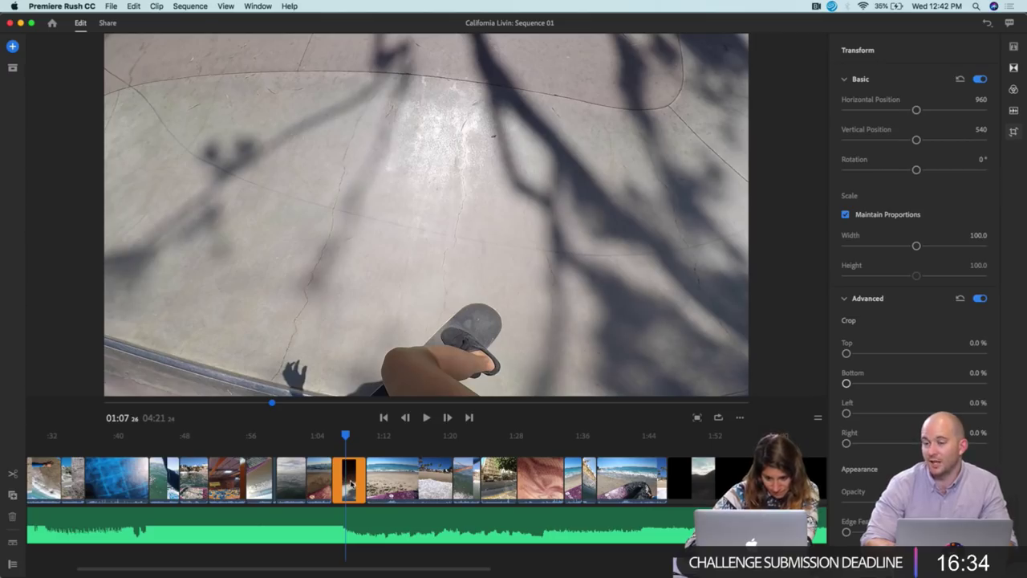
left_click_drag(352, 484, 595, 488)
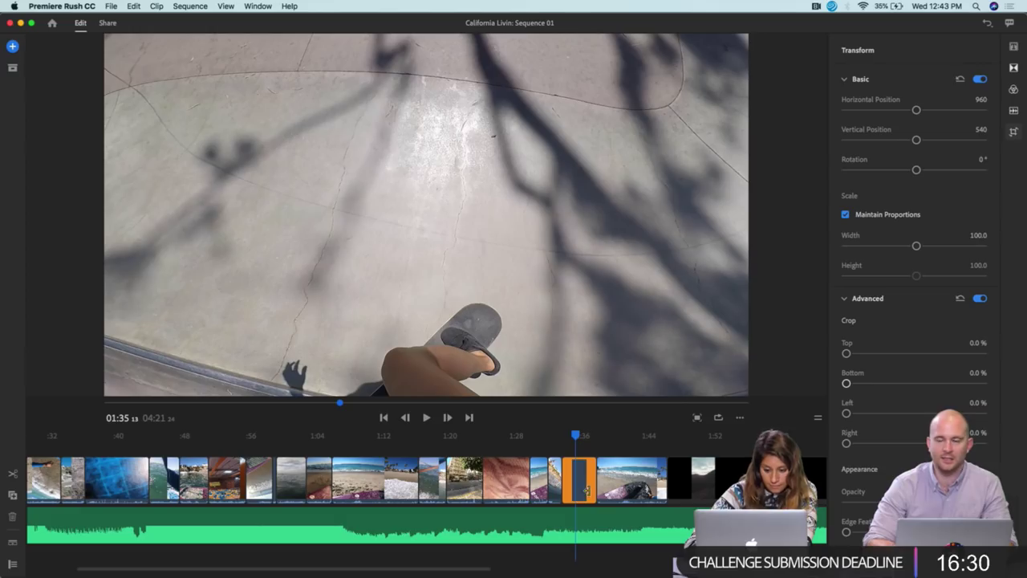
left_click_drag(576, 436, 577, 479)
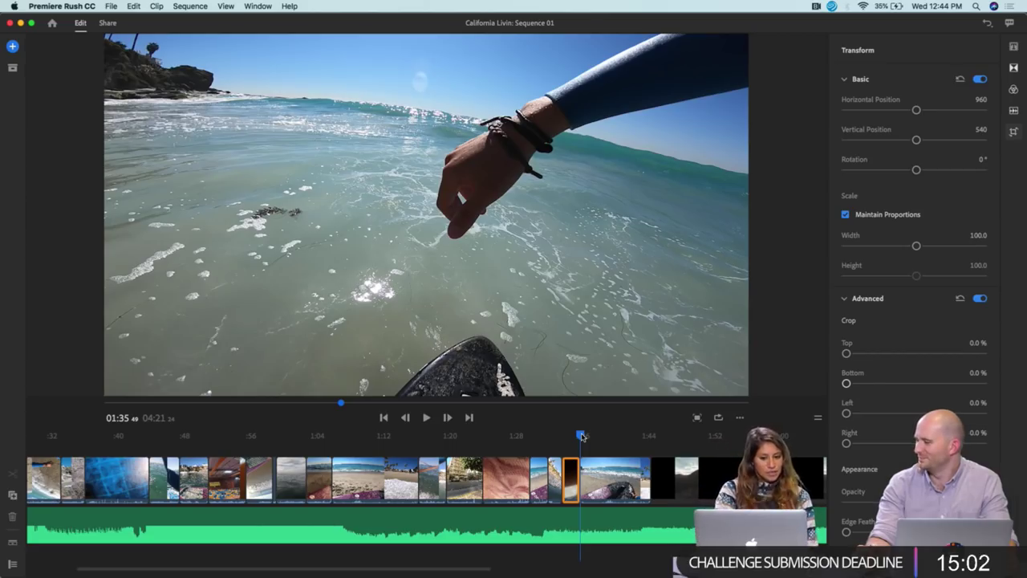
left_click_drag(582, 435, 305, 436)
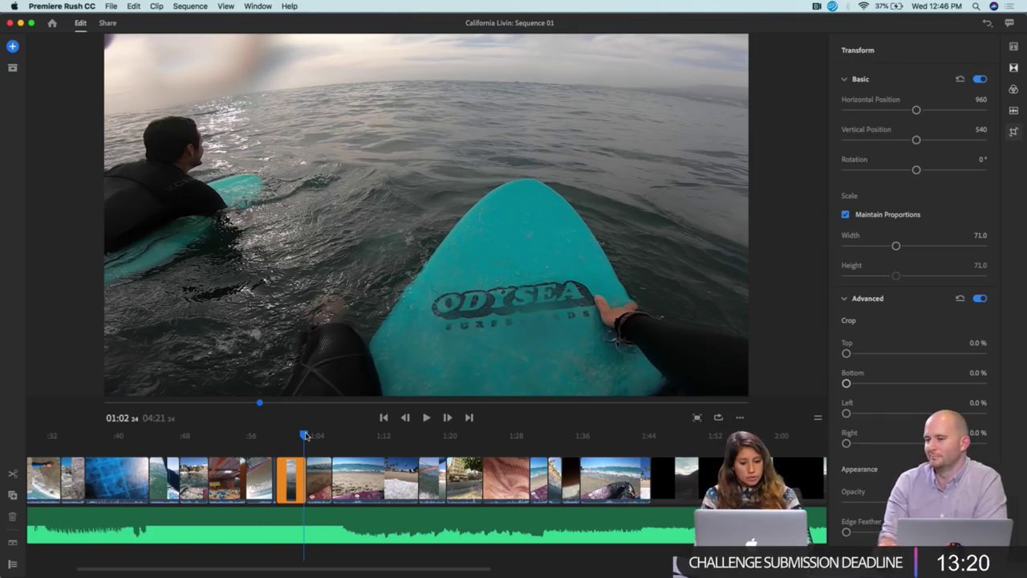
Trim the edit point between the surf clip and skateboard toss near 1:12, checking the preview
left_click_drag(305, 438, 373, 480)
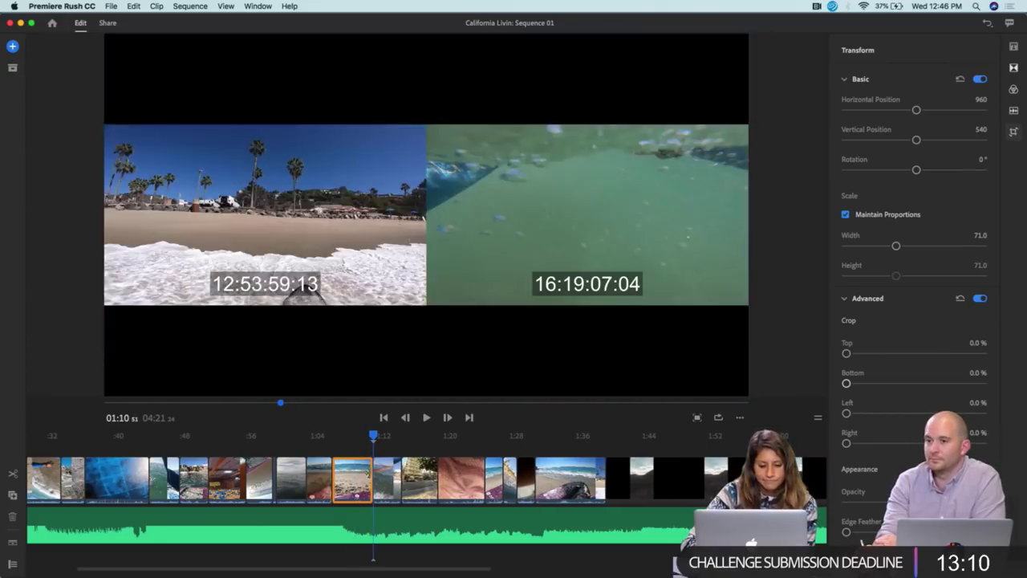
left_click_drag(374, 435, 390, 440)
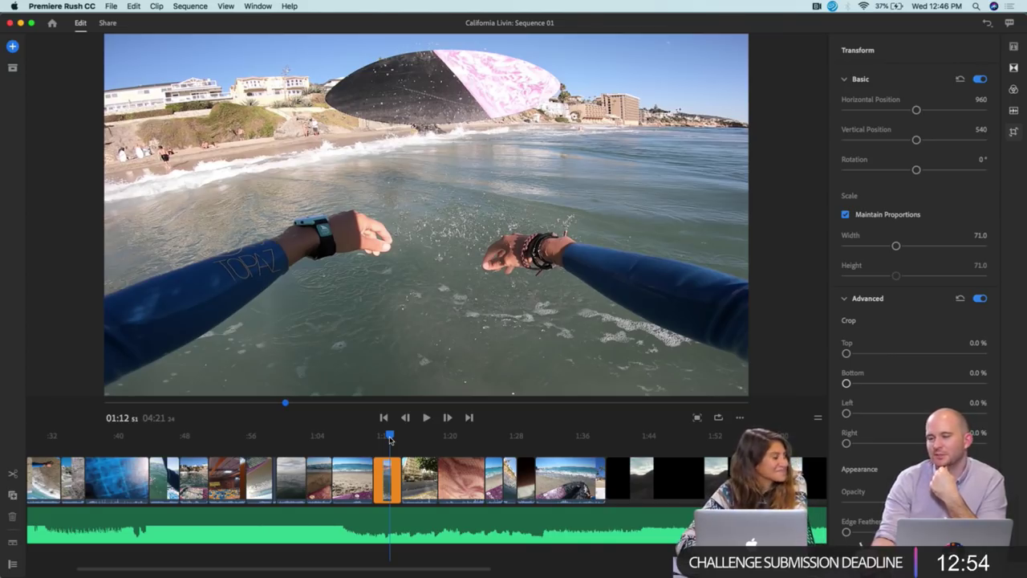
mouse_move(391, 436)
left_mouse_down()
mouse_move(425, 444)
mouse_move(389, 440)
left_mouse_up()
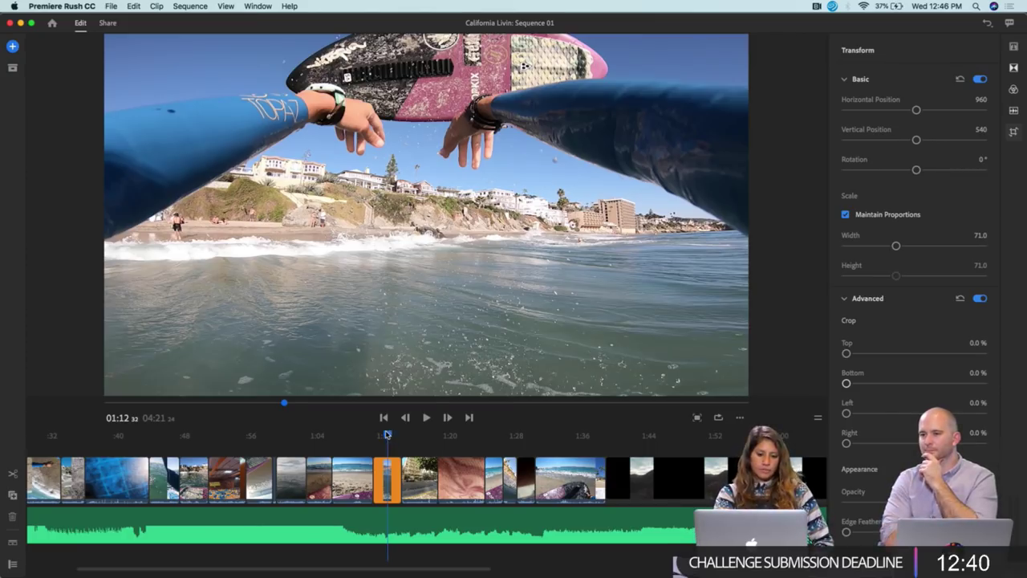
left_click_drag(387, 435, 419, 446)
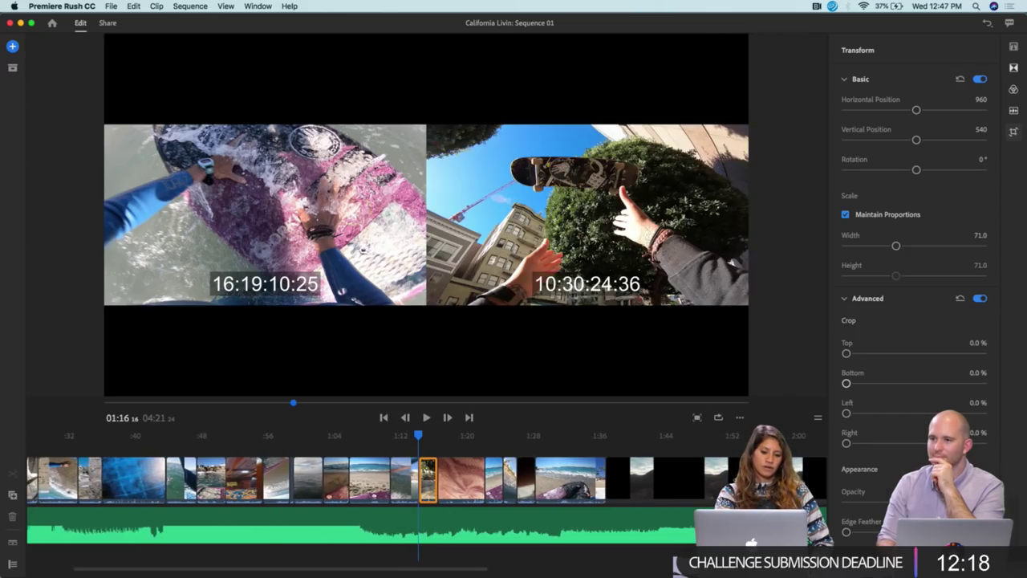
End the hands-reaching surf clip just before 1:13, cutting straight into the skateboard shot
left_click(419, 439)
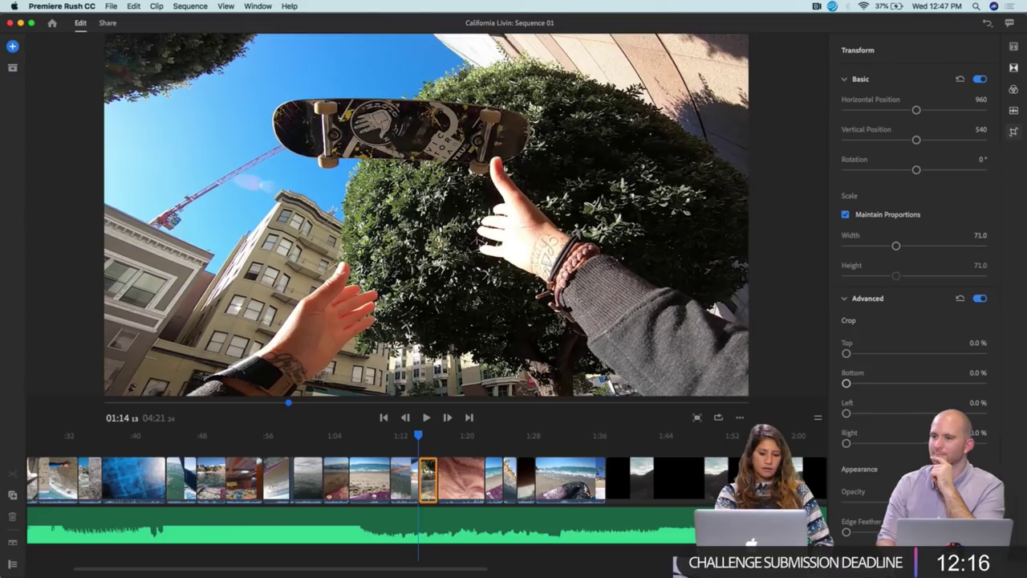
left_click_drag(419, 435, 406, 438)
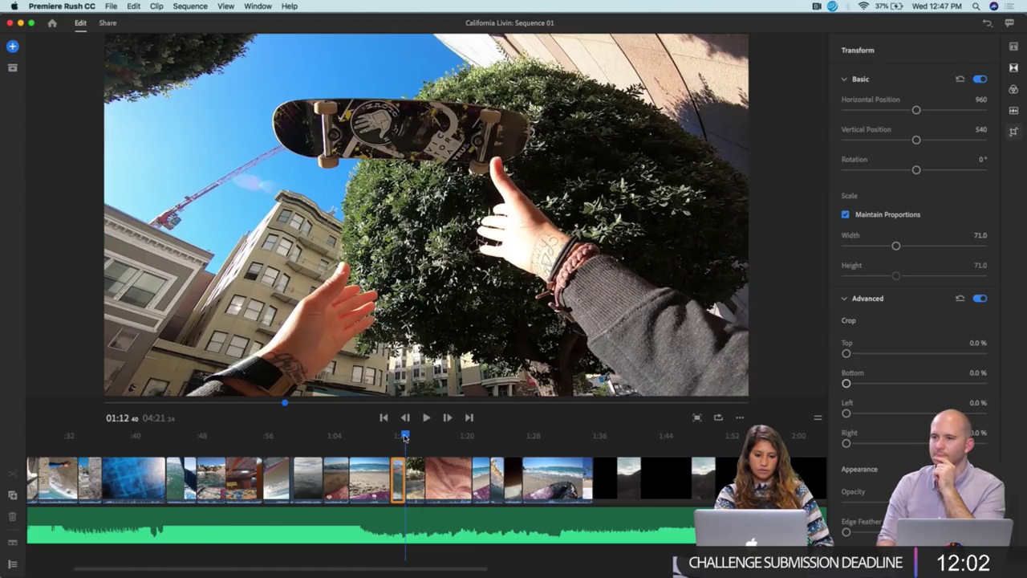
left_click_drag(406, 437, 406, 437)
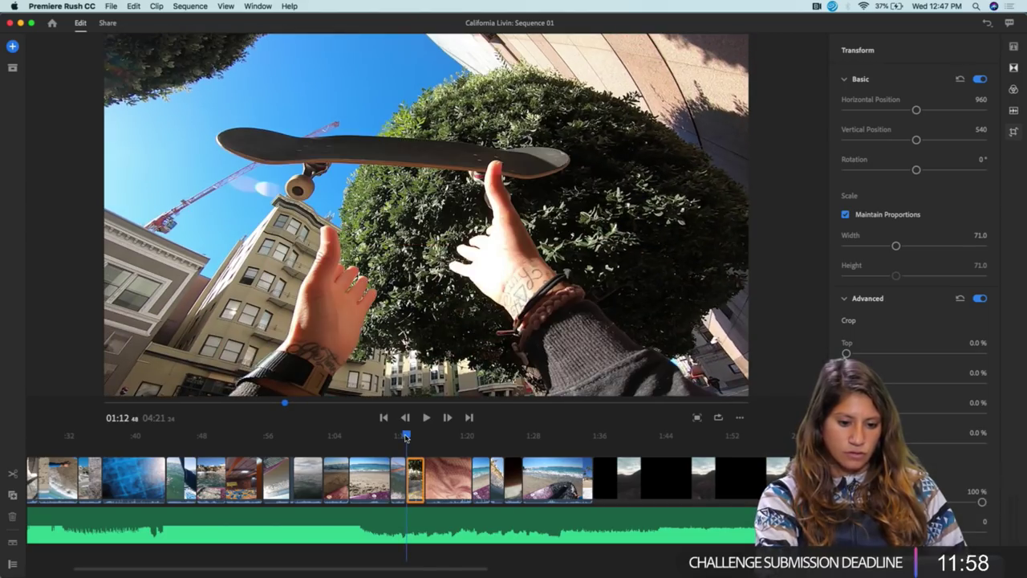
scroll(404, 482, "up", 5)
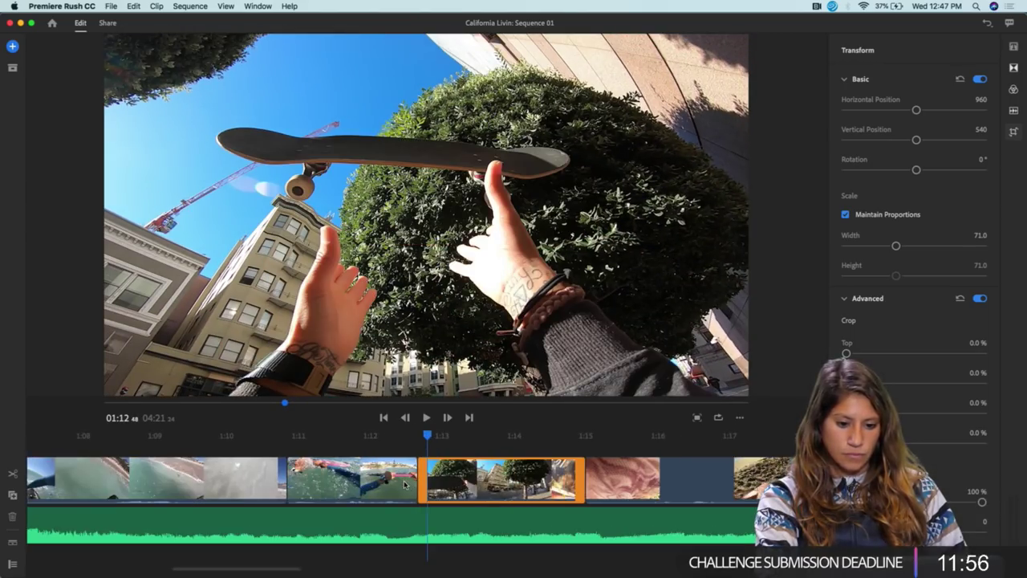
scroll(405, 484, "up", 3)
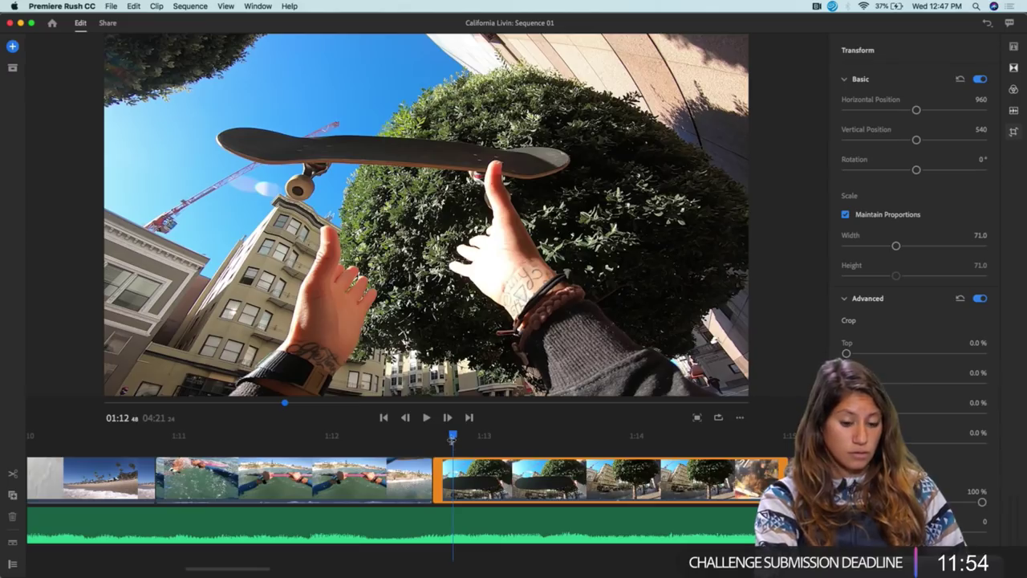
left_click(433, 435)
mouse_move(433, 435)
left_mouse_down()
mouse_move(325, 444)
mouse_move(522, 449)
mouse_move(307, 443)
mouse_move(415, 446)
left_mouse_up()
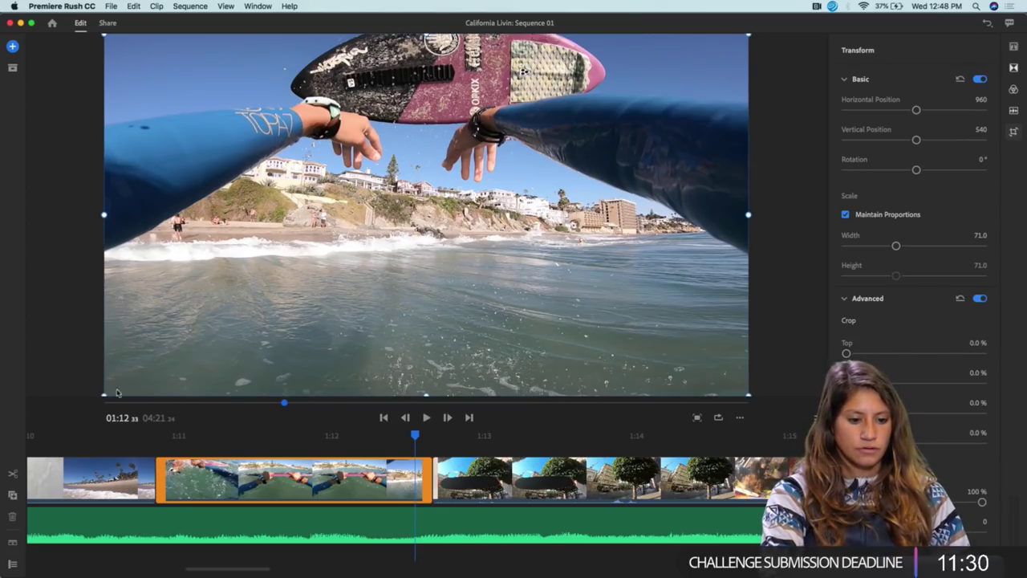
left_click_drag(103, 395, 80, 418)
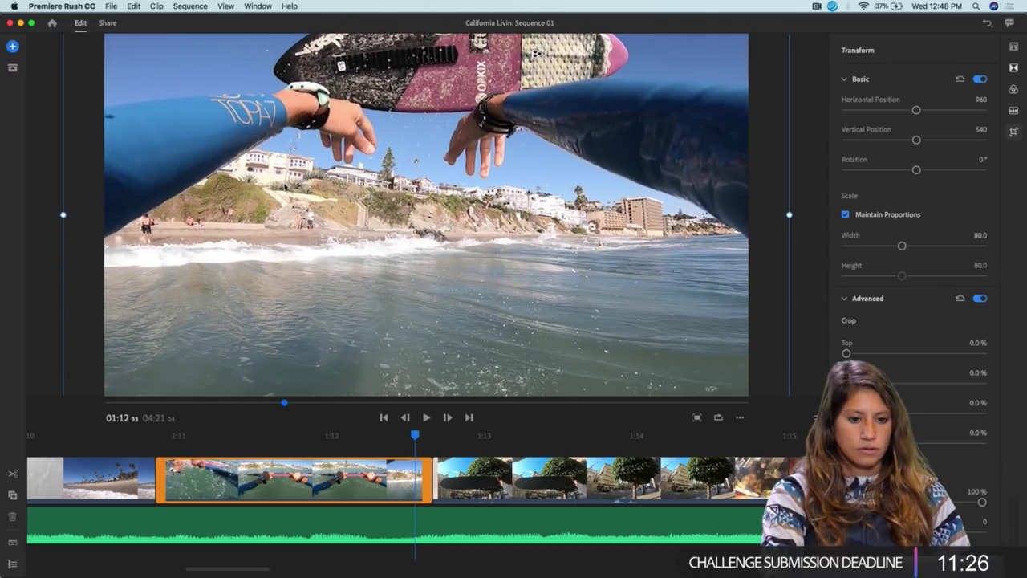
mouse_move(286, 188)
left_mouse_down()
mouse_move(286, 221)
mouse_move(289, 207)
left_mouse_up()
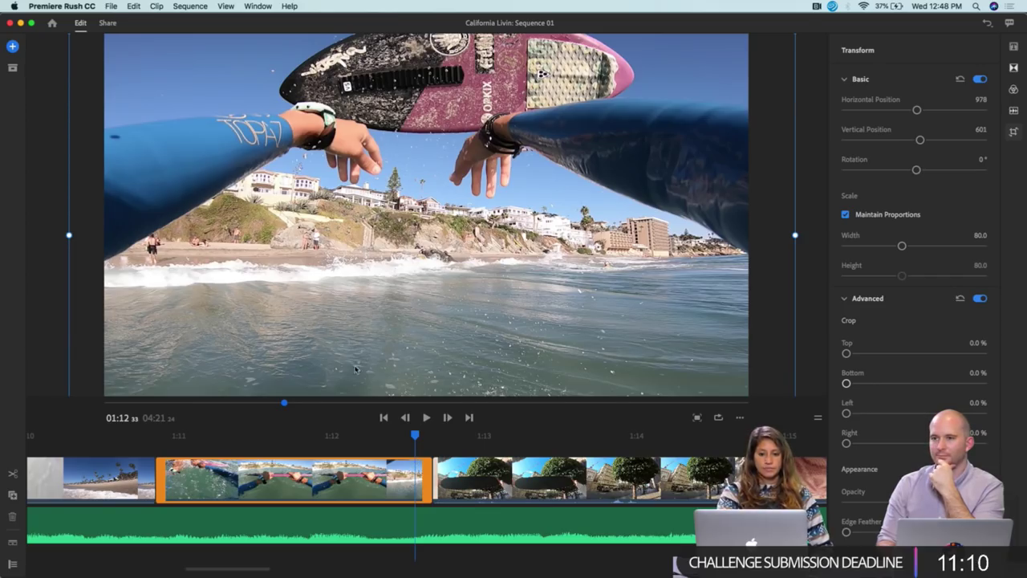
left_click_drag(415, 435, 407, 475)
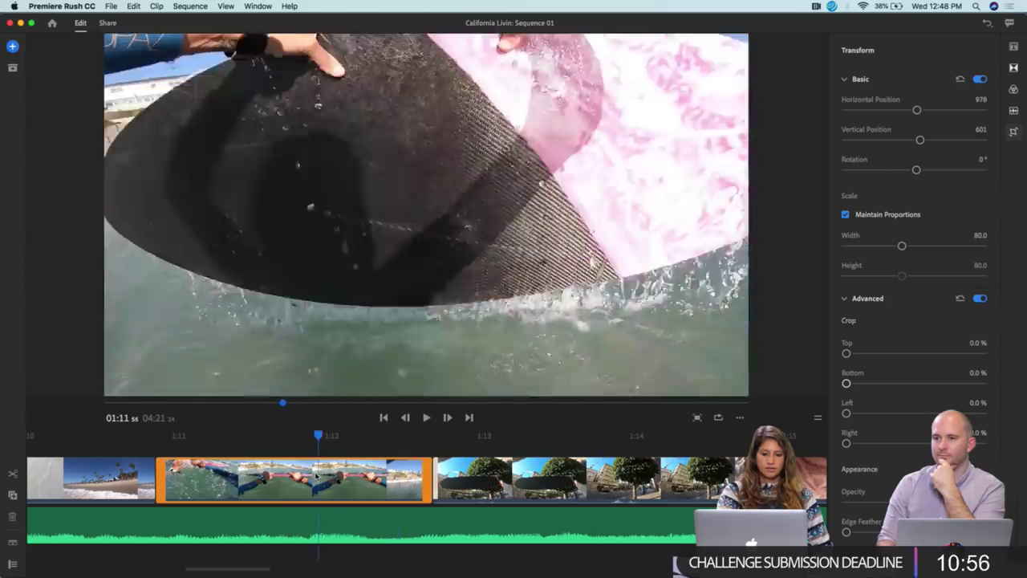
Trim the end off the skateboard clip before the pink clip and play back the cut
key("space")
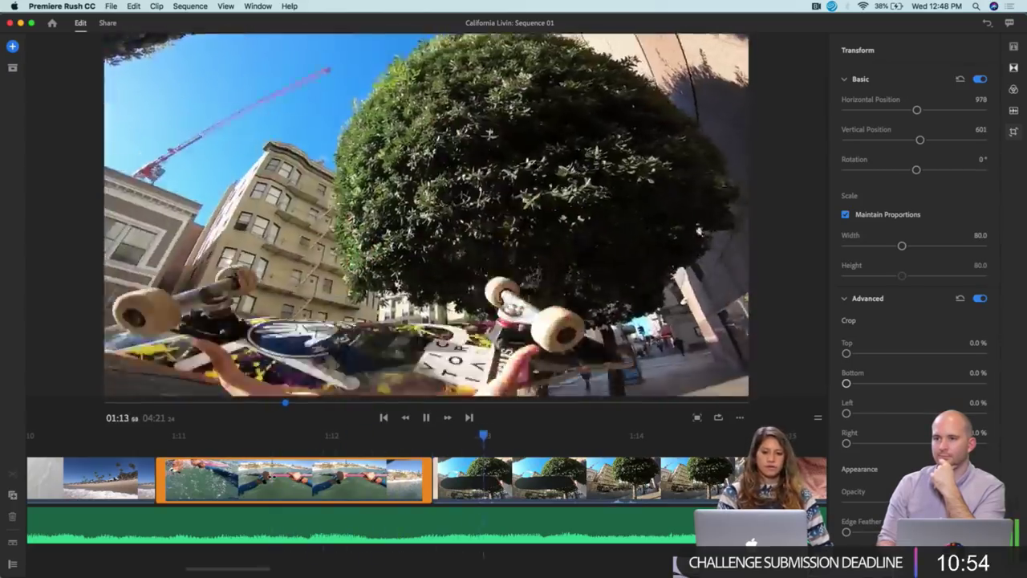
key("space")
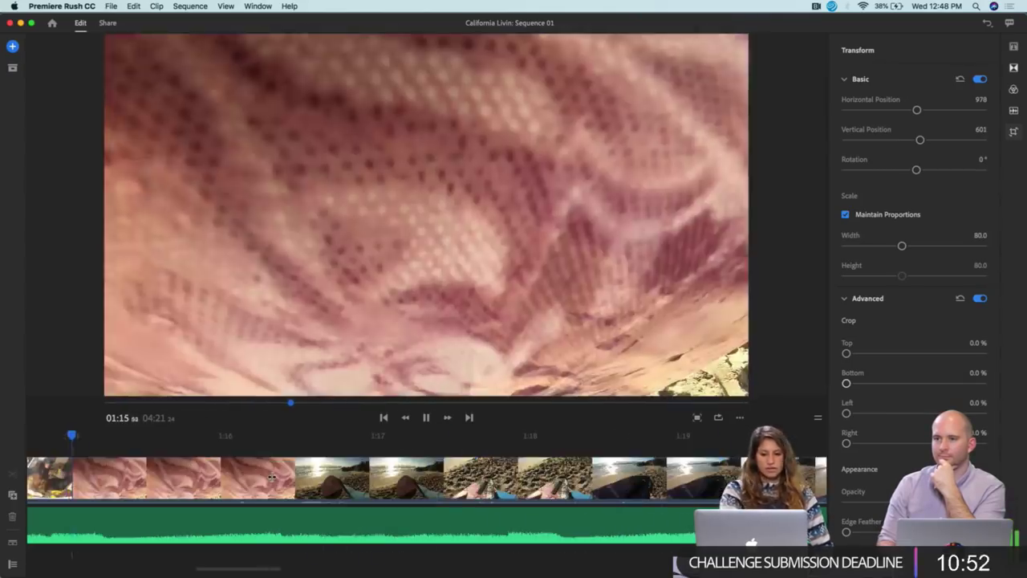
scroll(236, 507, "left", 5)
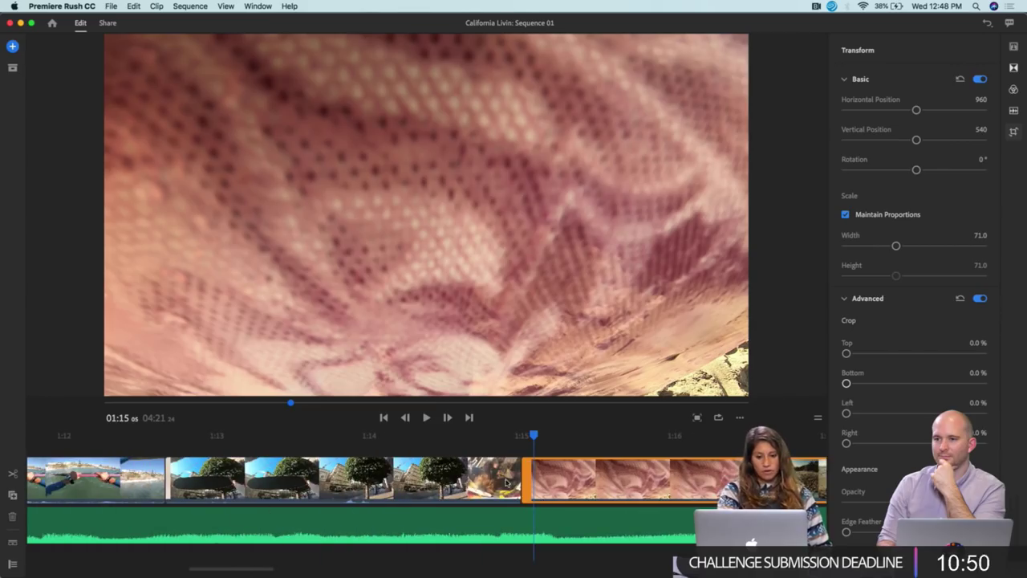
left_click_drag(520, 480, 357, 479)
left_click(371, 451)
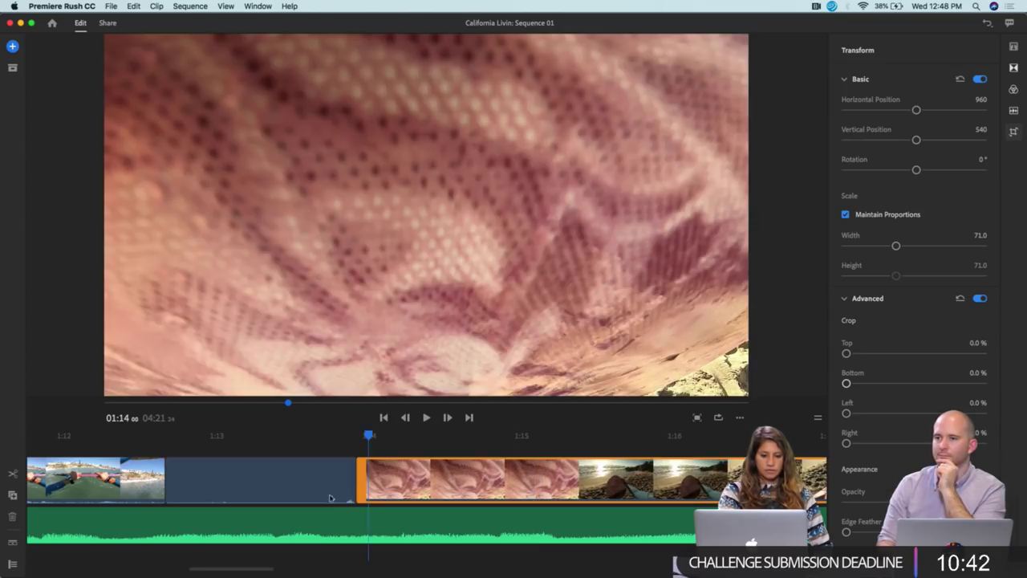
left_click(318, 477)
key("space")
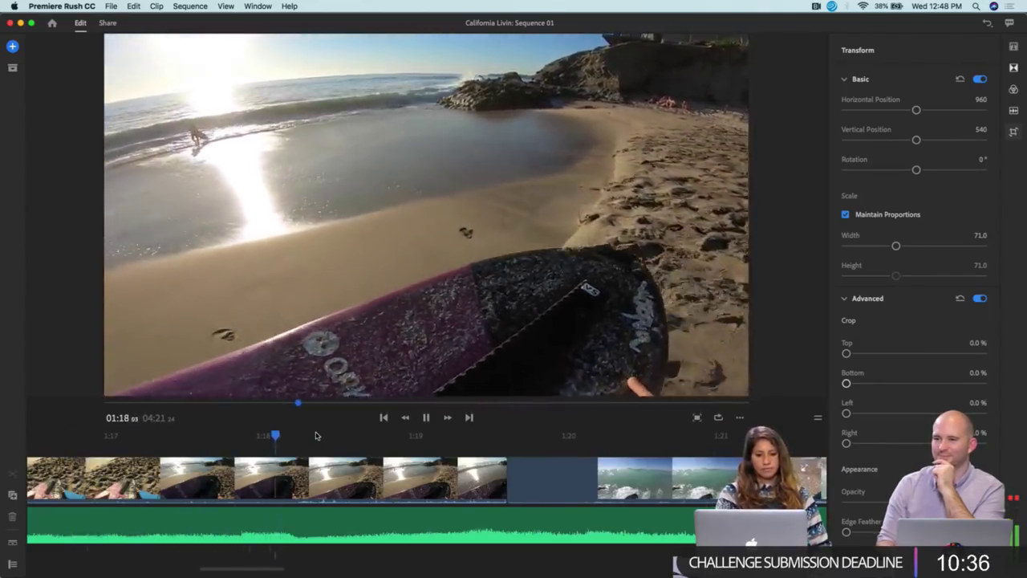
Trim the beach surfboard clip's end so the ocean clip follows sooner, then play it
left_click(393, 464)
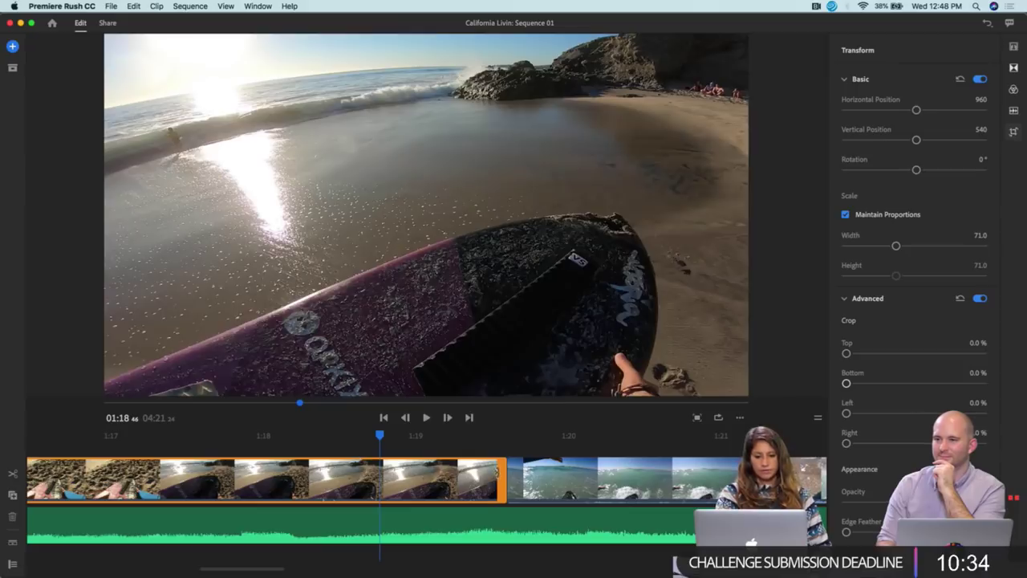
left_click_drag(500, 477, 311, 479)
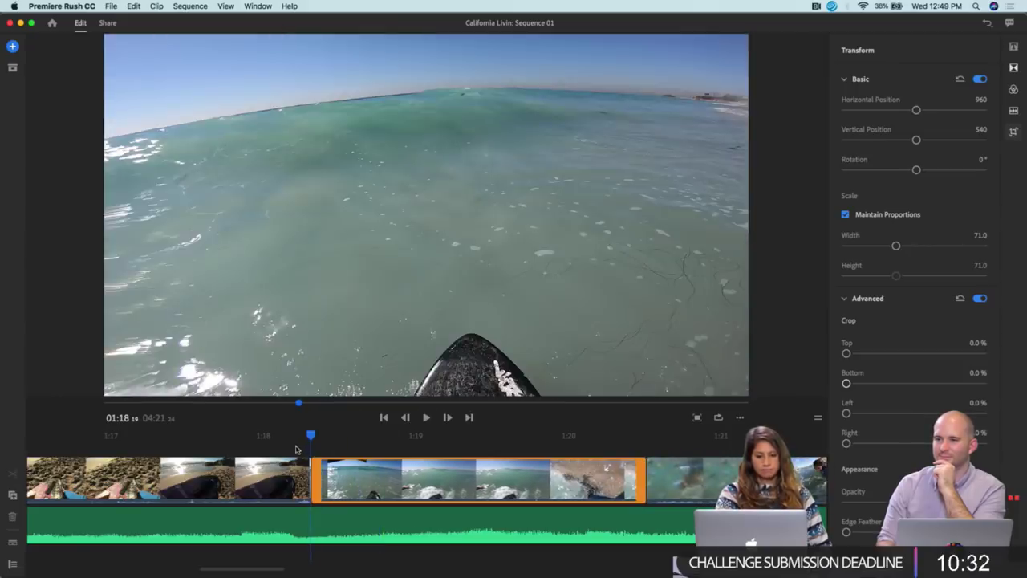
key("space")
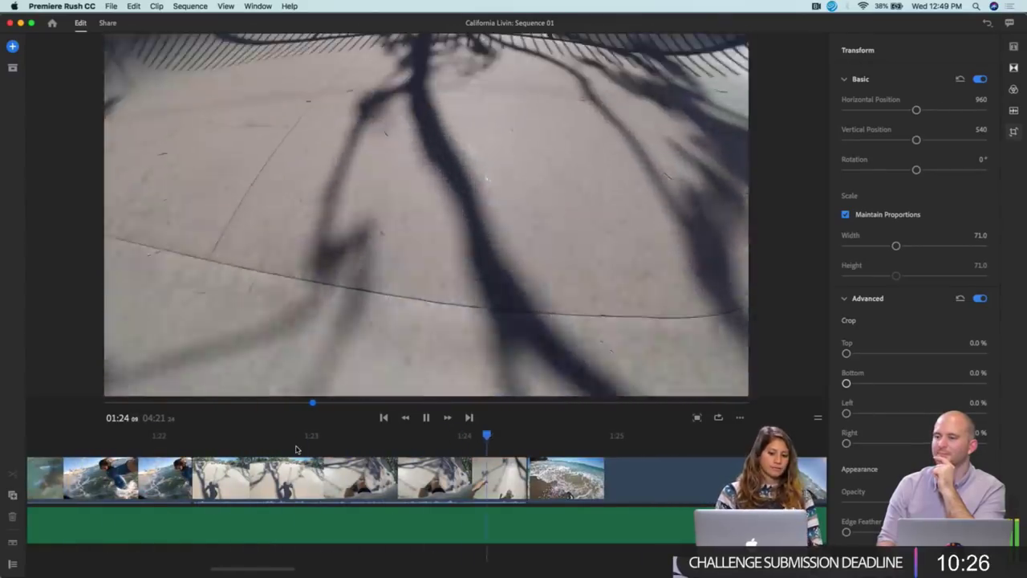
key("space")
scroll(326, 528, "down", 10)
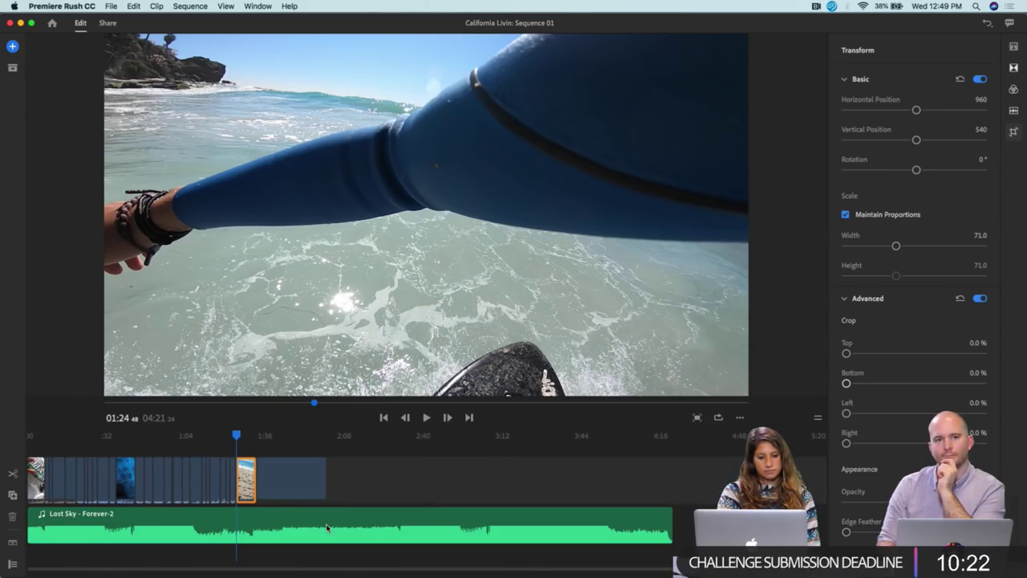
left_click_drag(237, 436, 23, 447)
key("XF86AudioRaiseVolume")
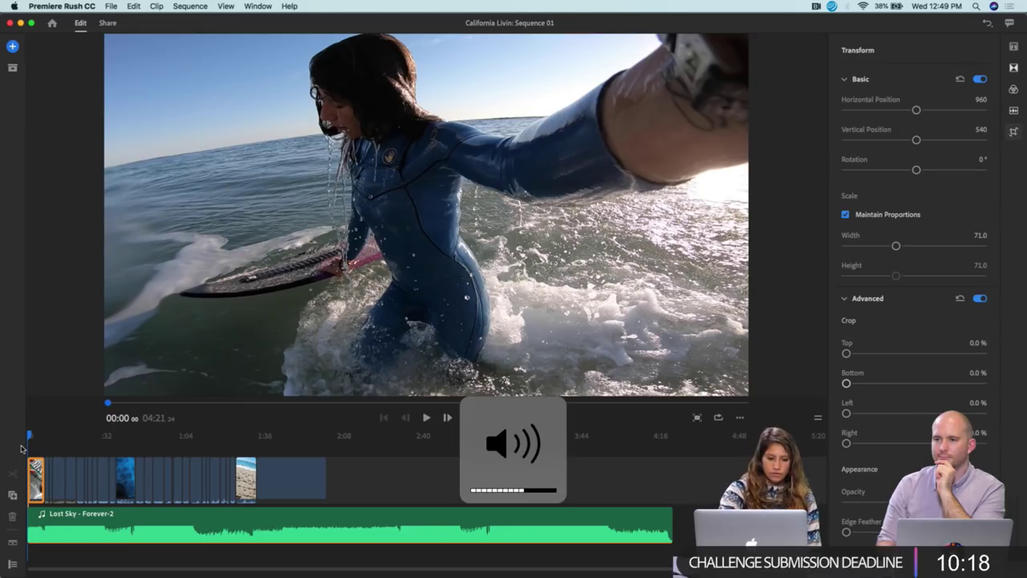
key("space")
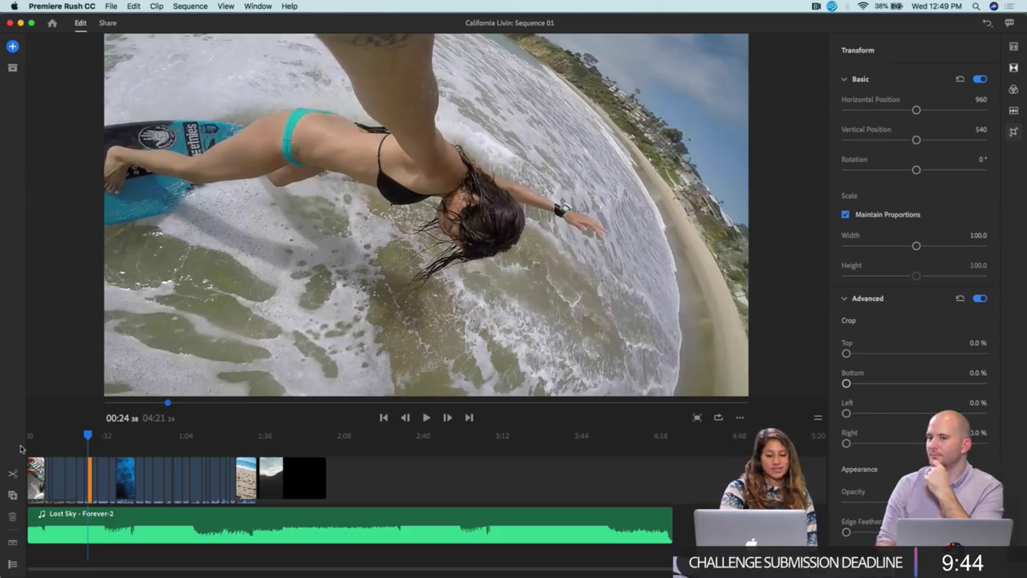
Move the blue grid-textured clip from about 0:40 to just after the underwater shot near 0:23
scroll(109, 492, "up", 5)
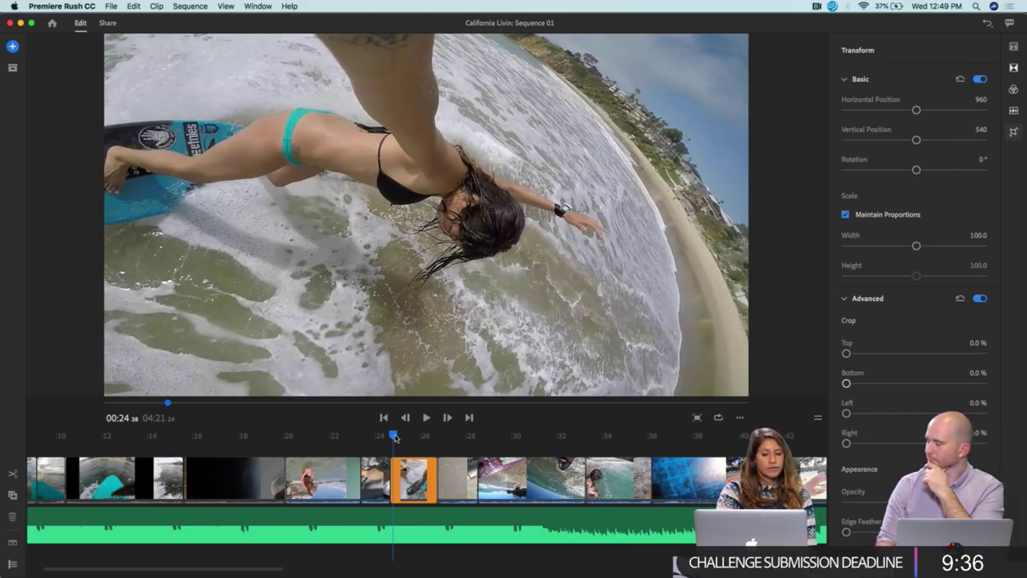
key("space")
scroll(430, 448, "down", 5)
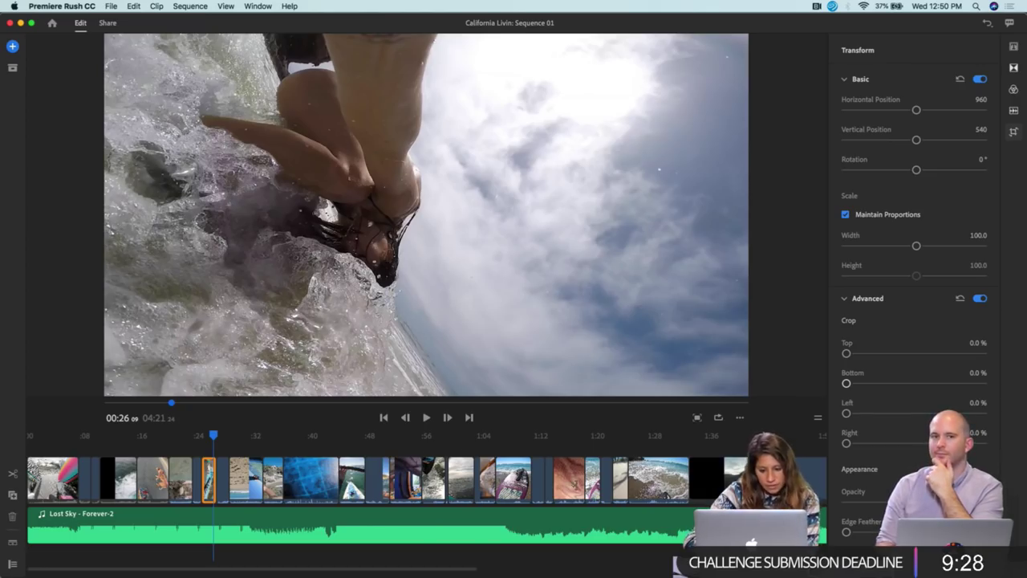
left_click_drag(215, 434, 185, 459)
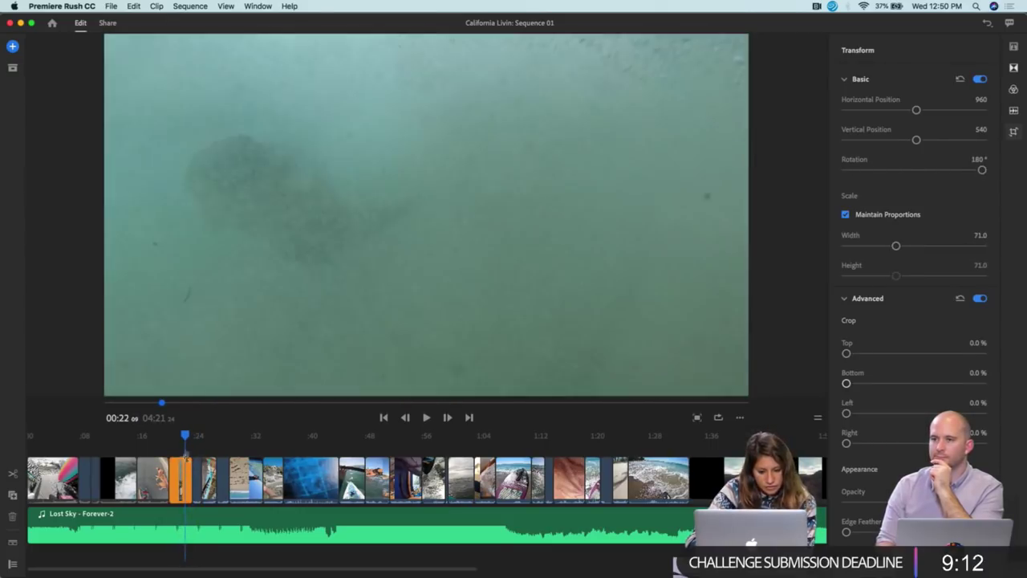
left_click_drag(304, 481, 206, 488)
key("space")
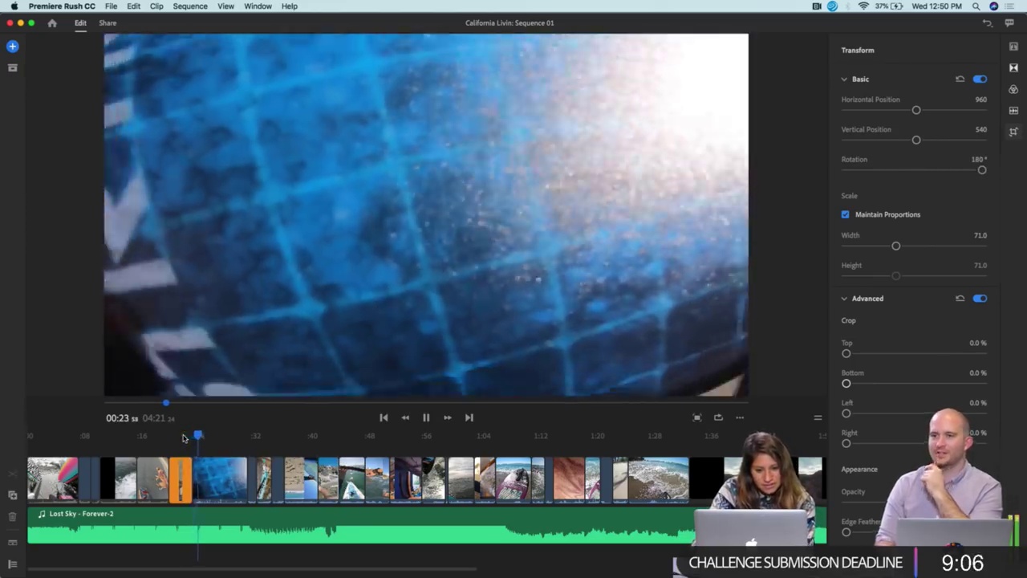
key("space")
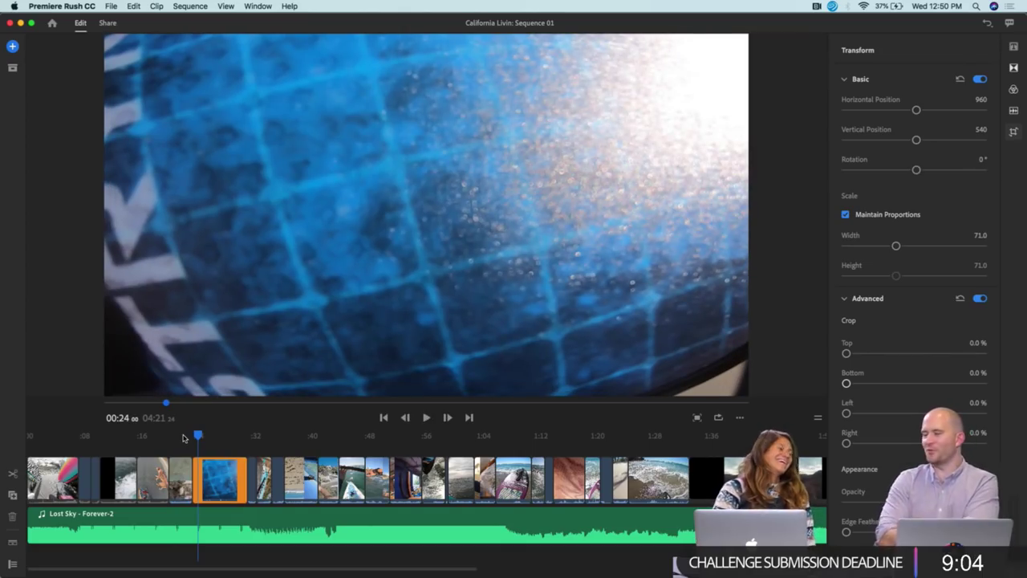
key("XF86AudioMute")
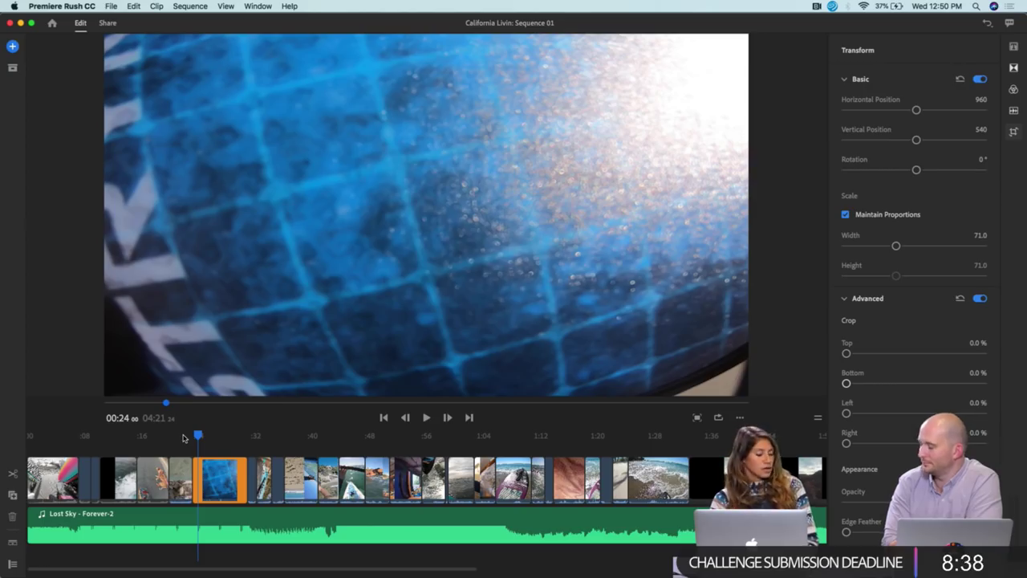
Drop a Dip to White transition on the 00:24 cut into the blue surfboard clip and preview it
left_click(1015, 68)
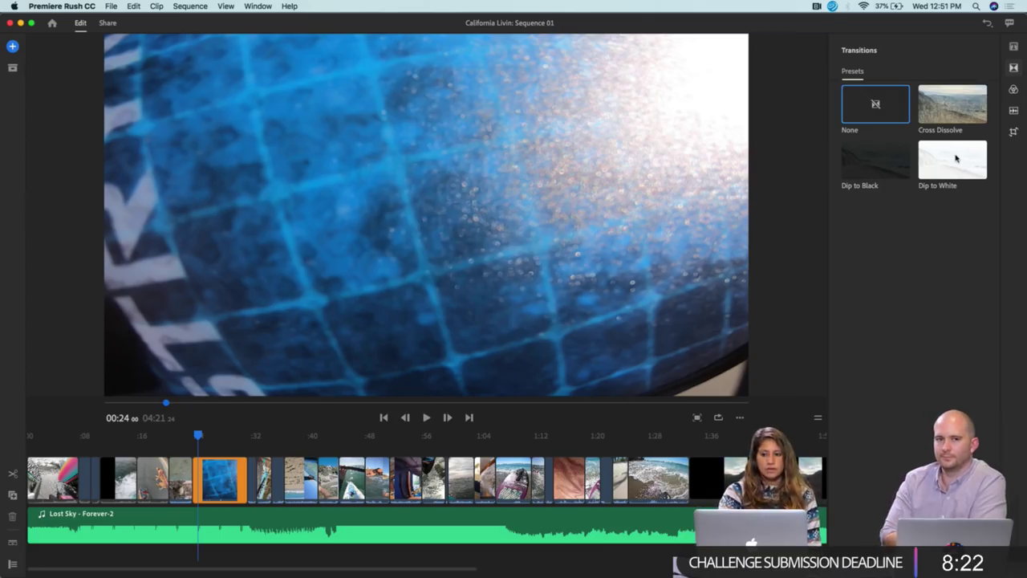
mouse_move(843, 168)
left_mouse_down()
mouse_move(447, 339)
mouse_move(208, 482)
left_mouse_up()
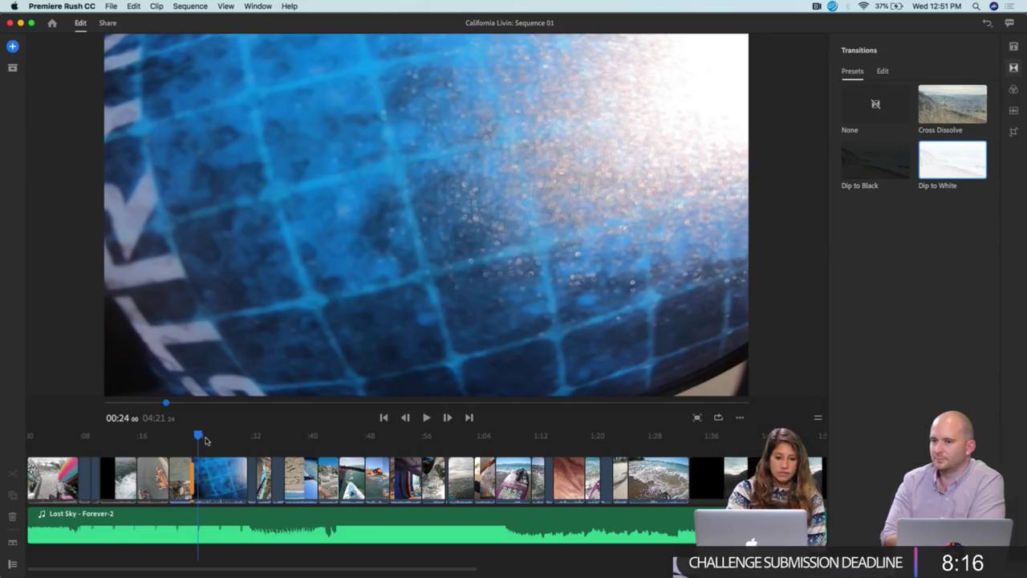
mouse_move(199, 436)
left_mouse_down()
mouse_move(185, 438)
mouse_move(199, 442)
left_mouse_up()
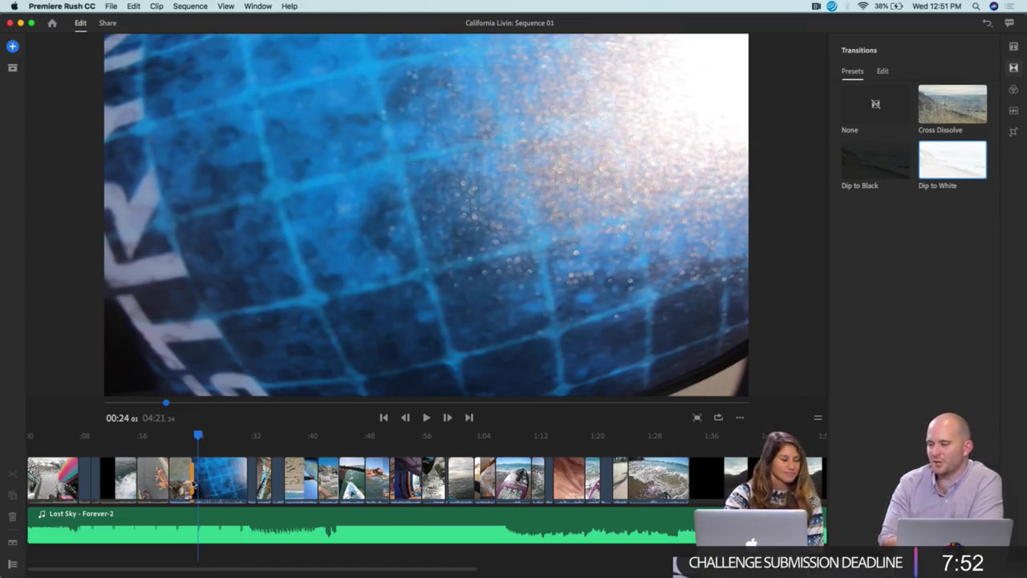
scroll(193, 484, "up", 5)
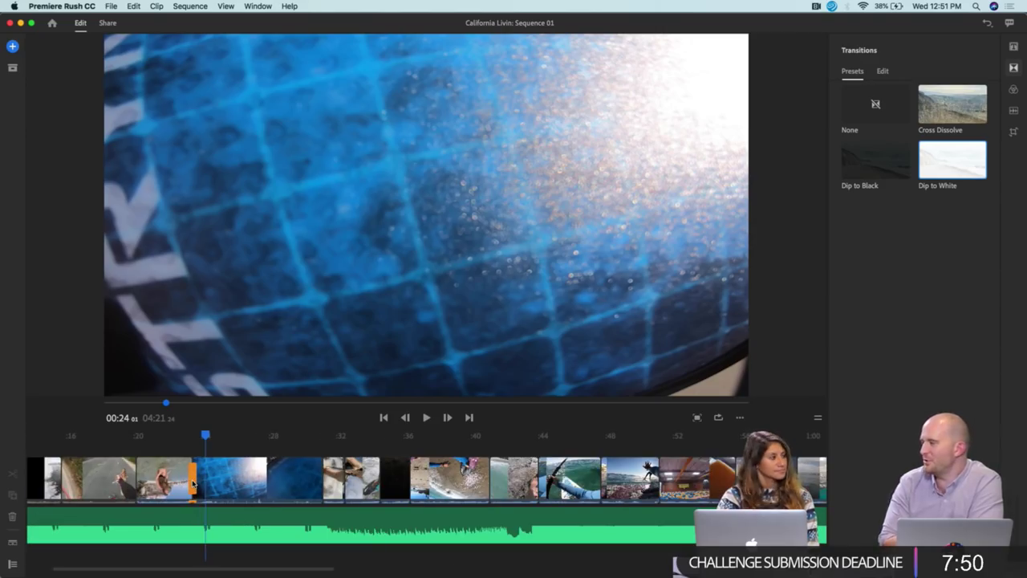
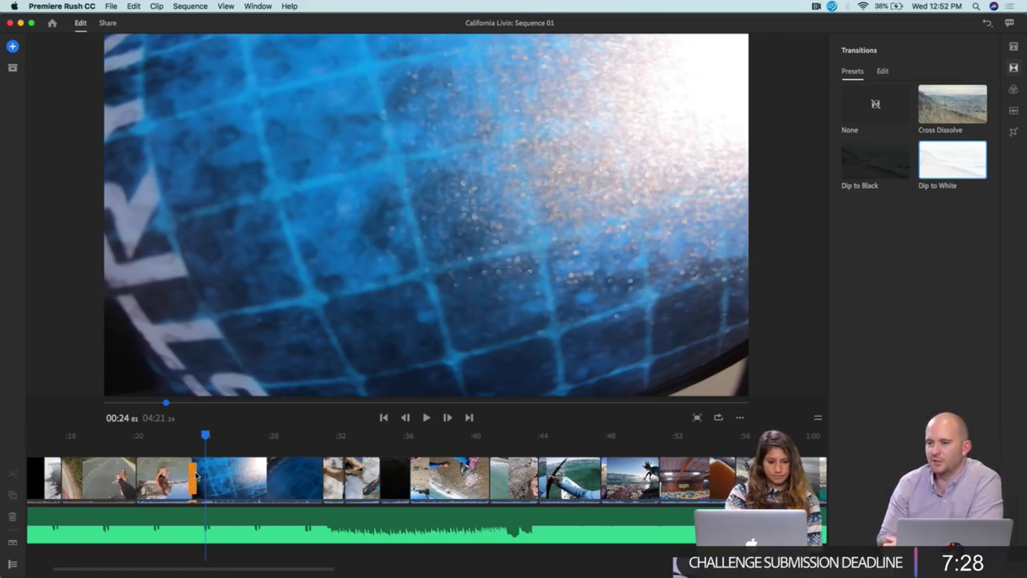
Delete the Dip to White before the blue paddle clip and pull its start in slightly
left_click(192, 474)
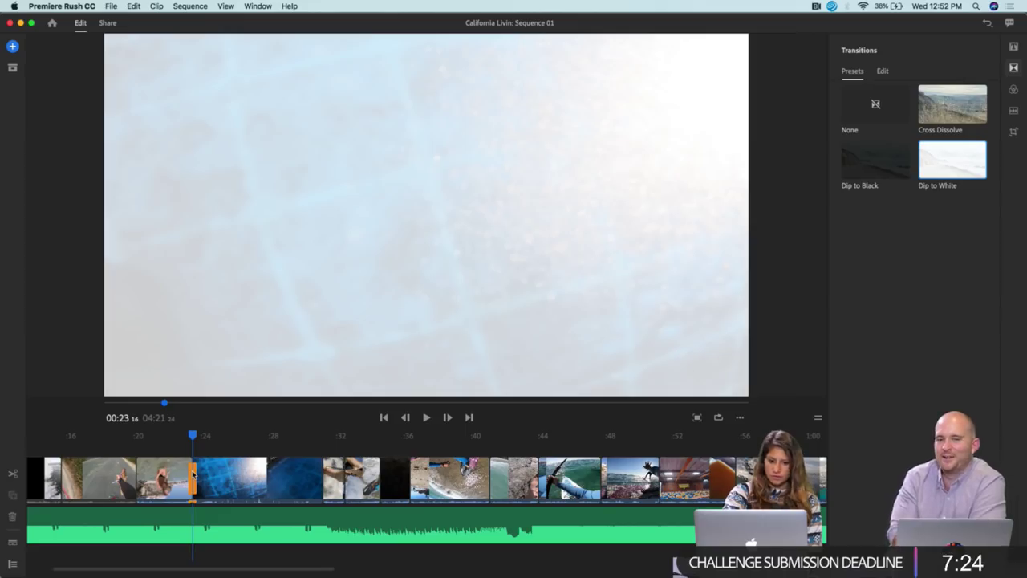
key("Delete")
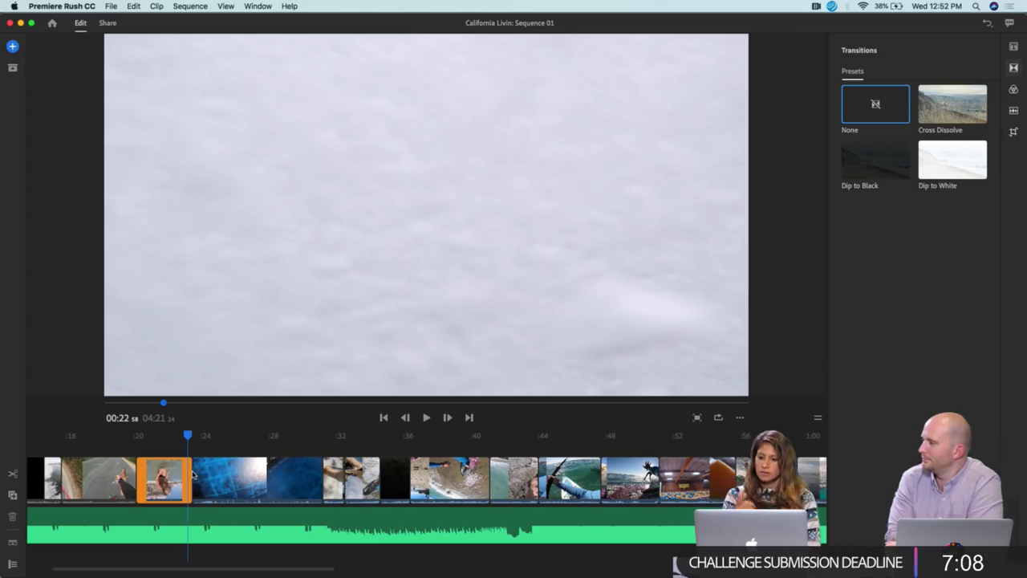
mouse_move(194, 473)
left_mouse_down()
mouse_move(214, 474)
mouse_move(201, 475)
left_mouse_up()
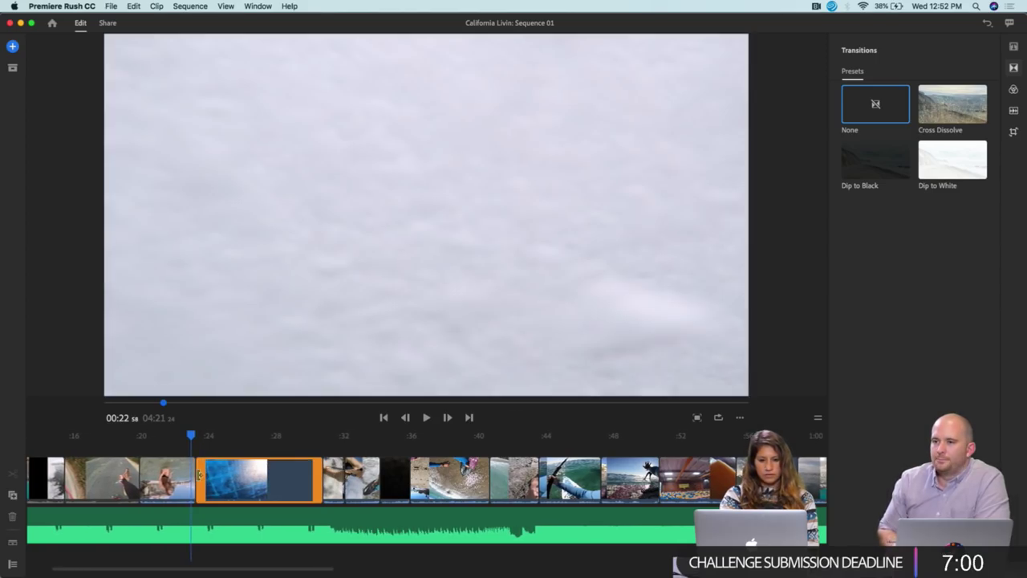
Trim more off the blue paddle clip's start and replay the cut to check it
left_click(193, 437)
left_click_drag(194, 438, 206, 438)
left_click_drag(200, 475, 214, 480)
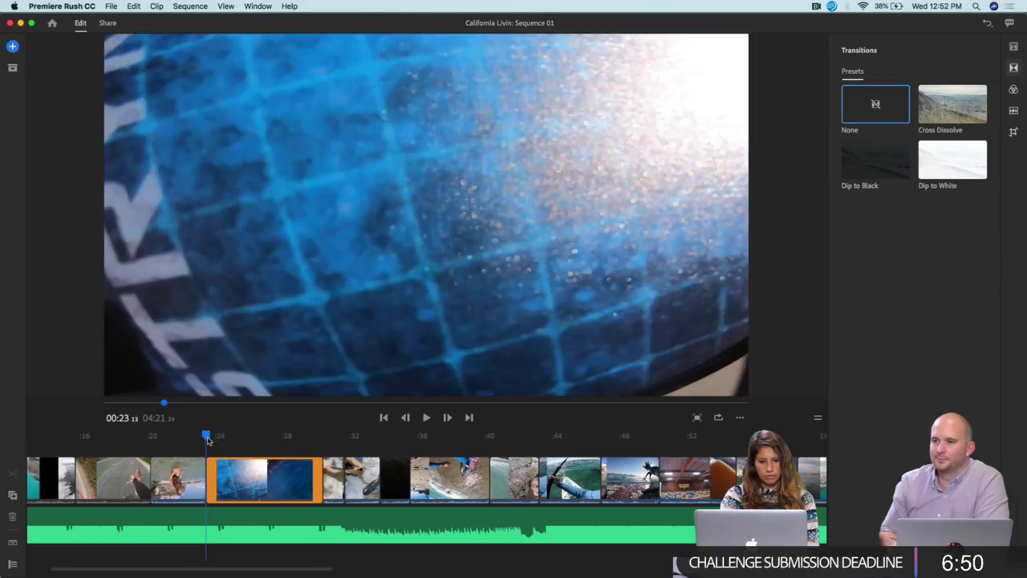
left_click(183, 436)
key("space")
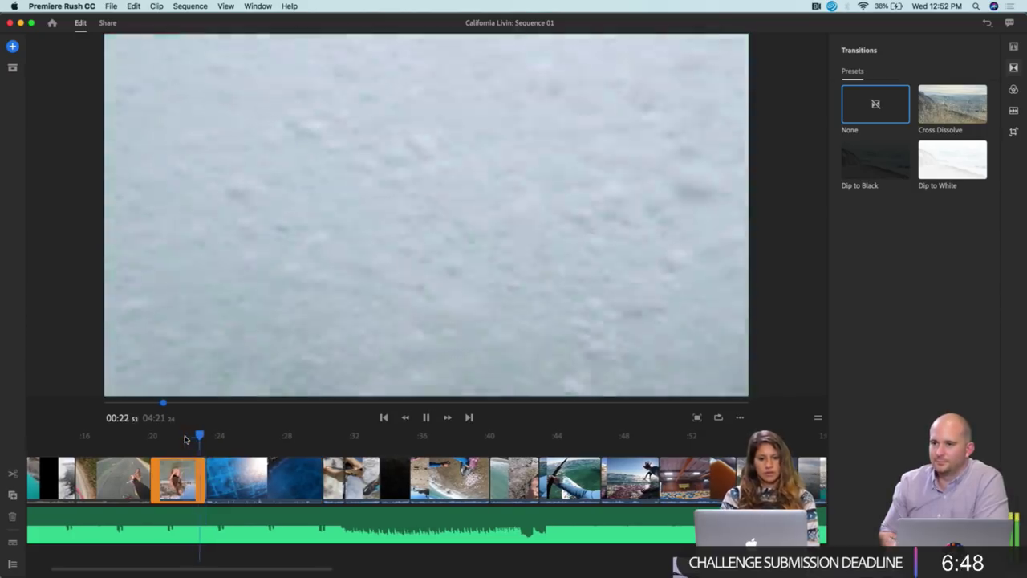
key("space")
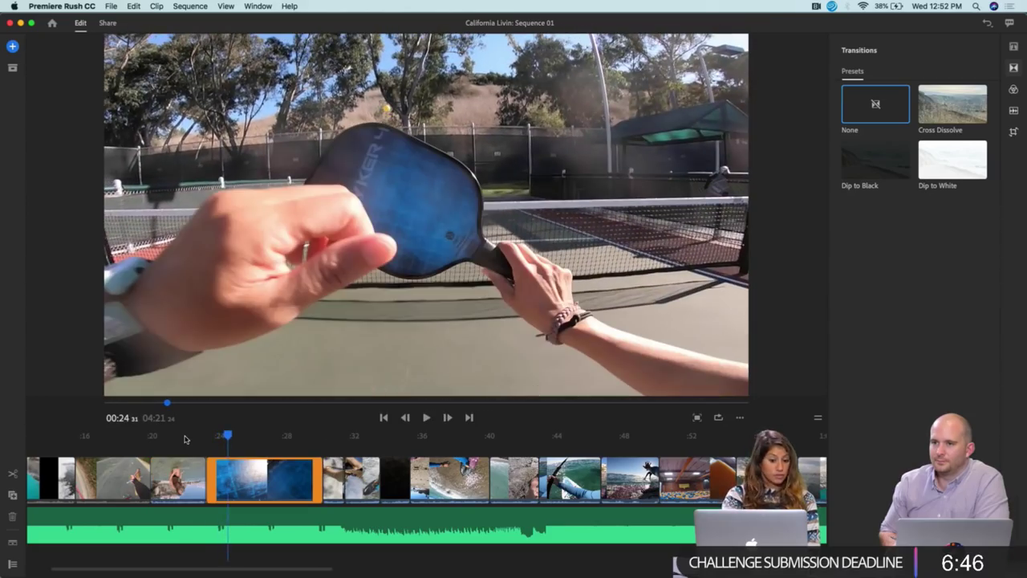
scroll(195, 479, "up", 3)
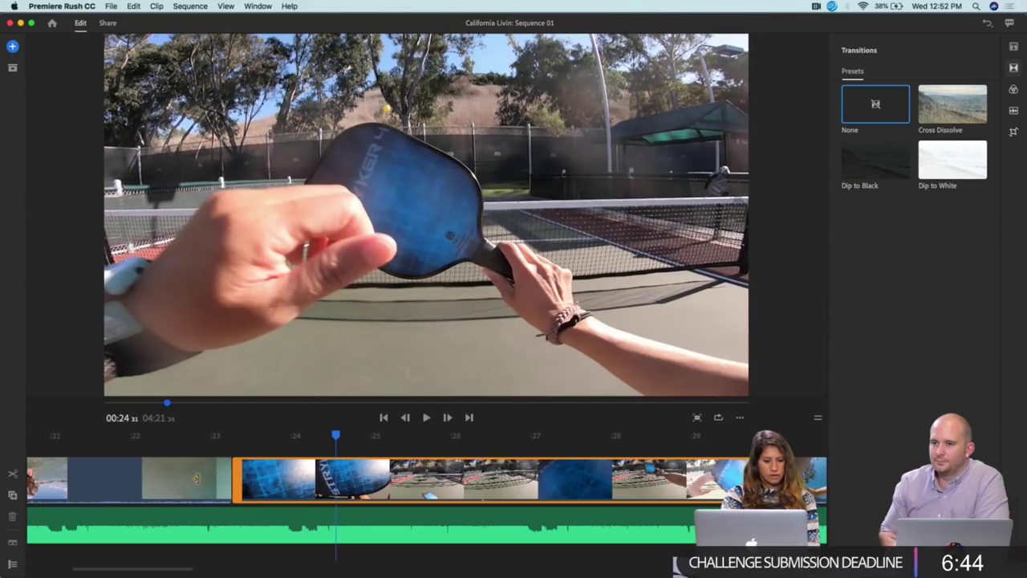
left_click_drag(236, 474, 252, 477)
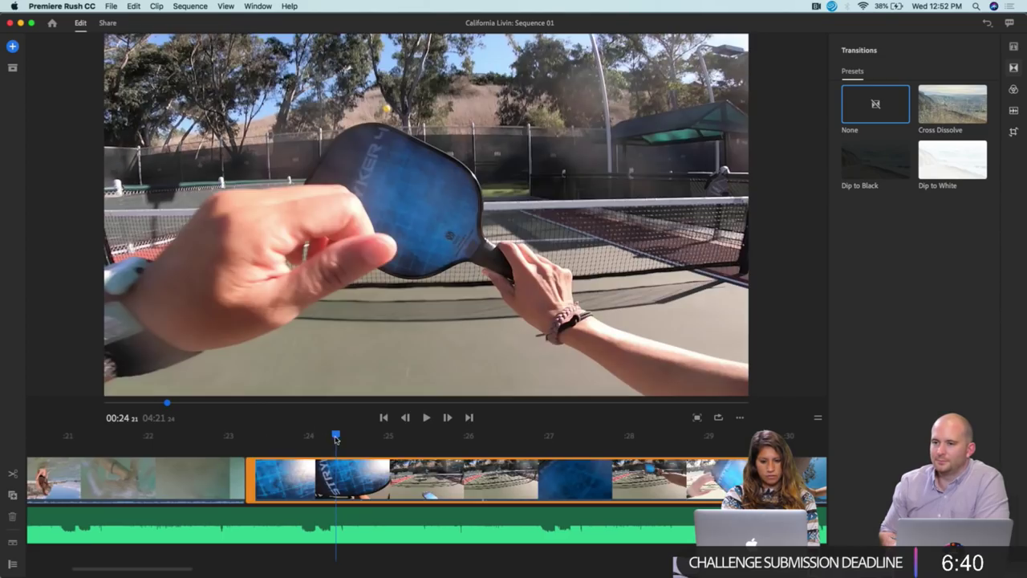
Add a Dip to White transition at the trimmed cut and play it back
left_click(263, 435)
left_click_drag(263, 435, 274, 436)
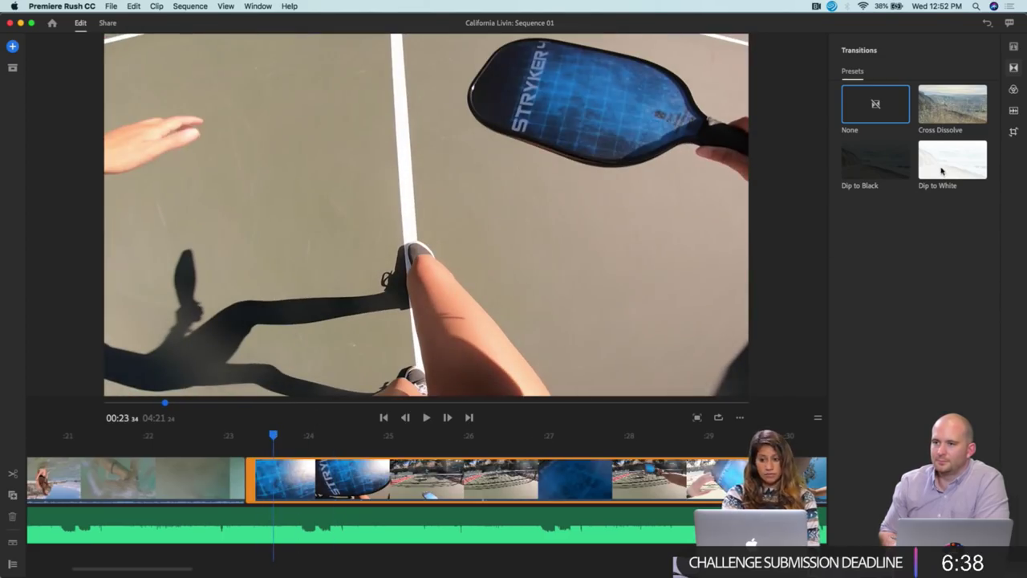
left_click_drag(944, 172, 246, 477)
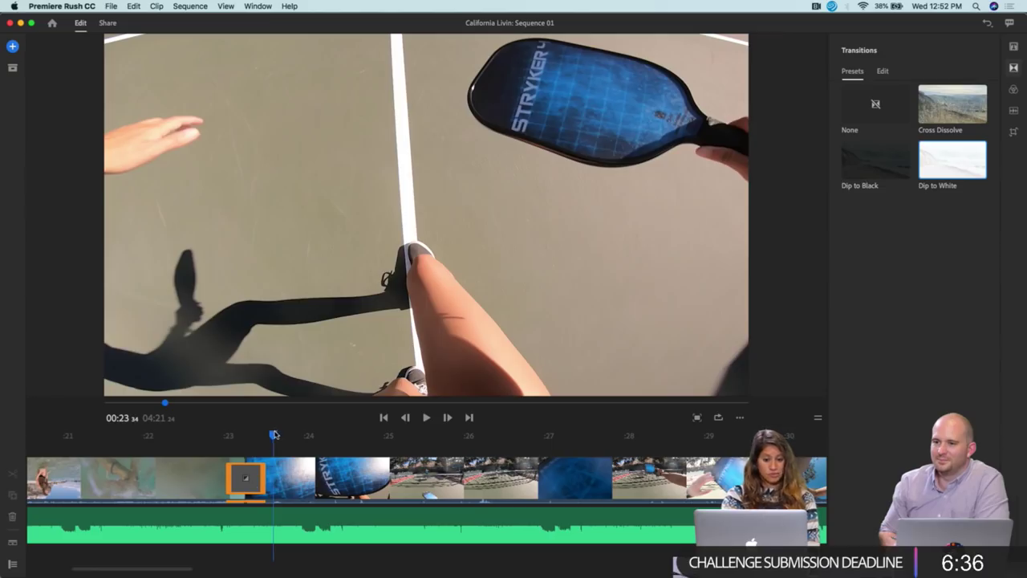
left_click_drag(274, 434, 179, 434)
key("space")
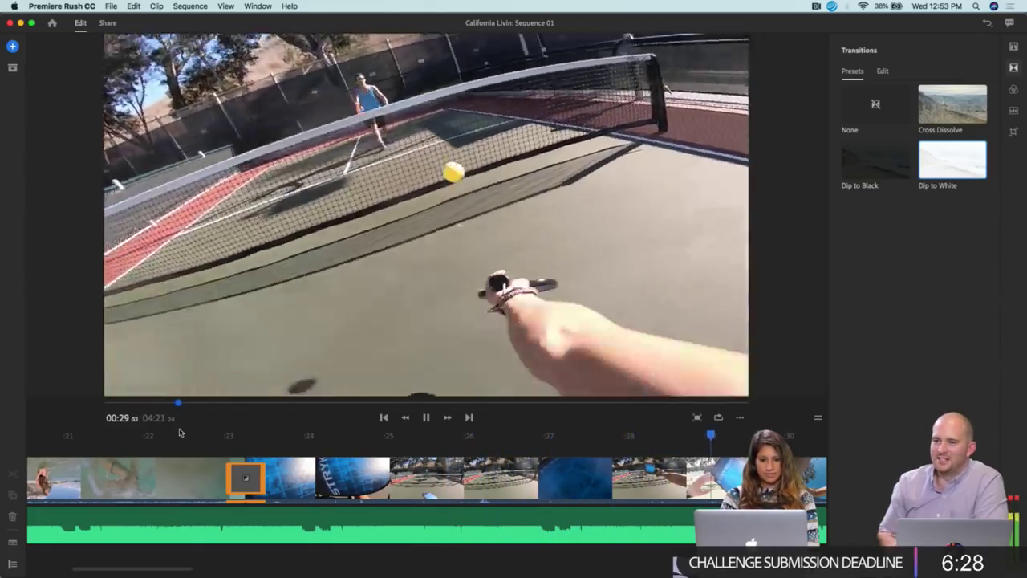
Cut the pickleball paddle clip's end back so the skatepark clip follows sooner
key("space")
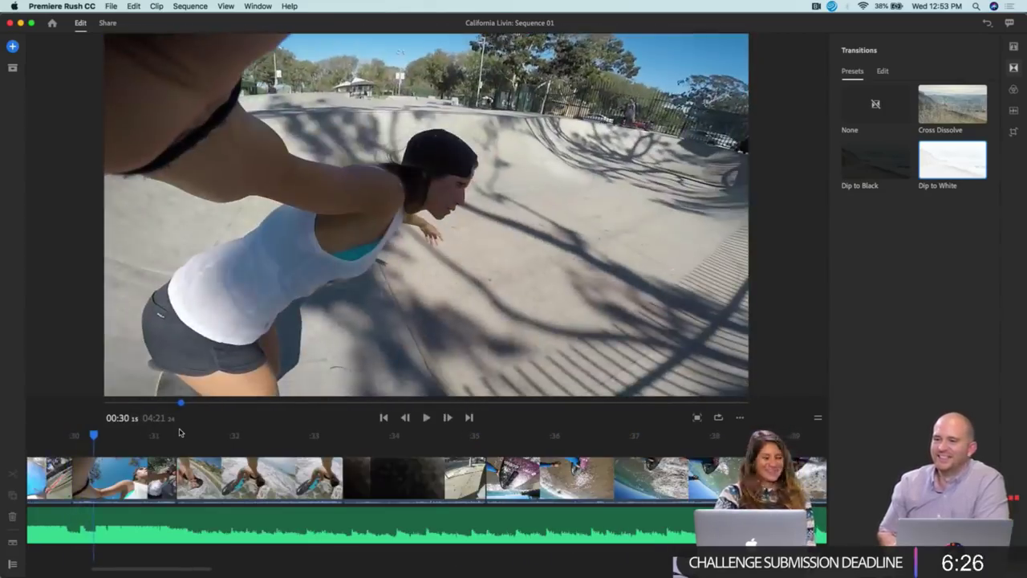
scroll(182, 468, "left", 5)
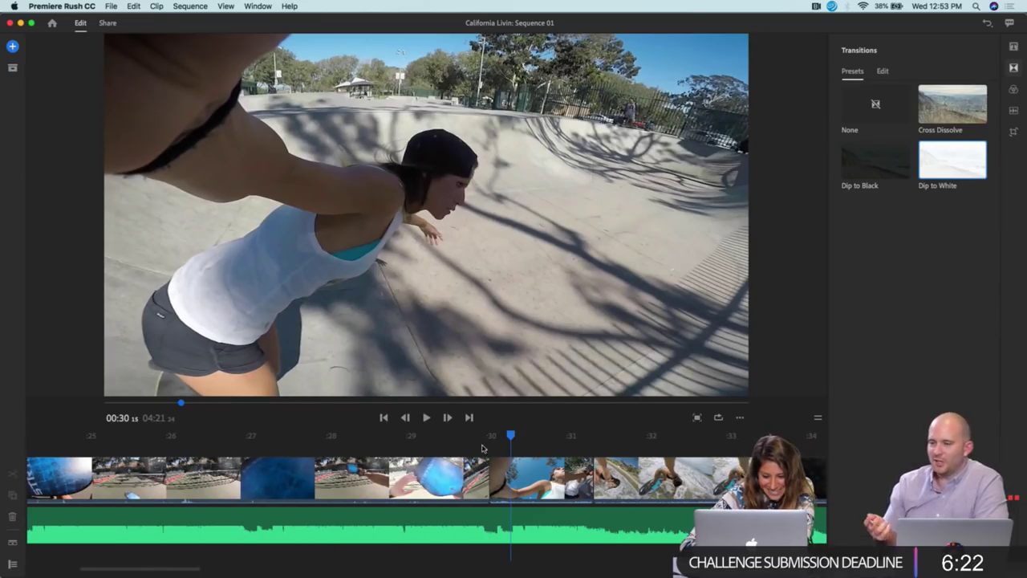
left_click_drag(511, 436, 428, 441)
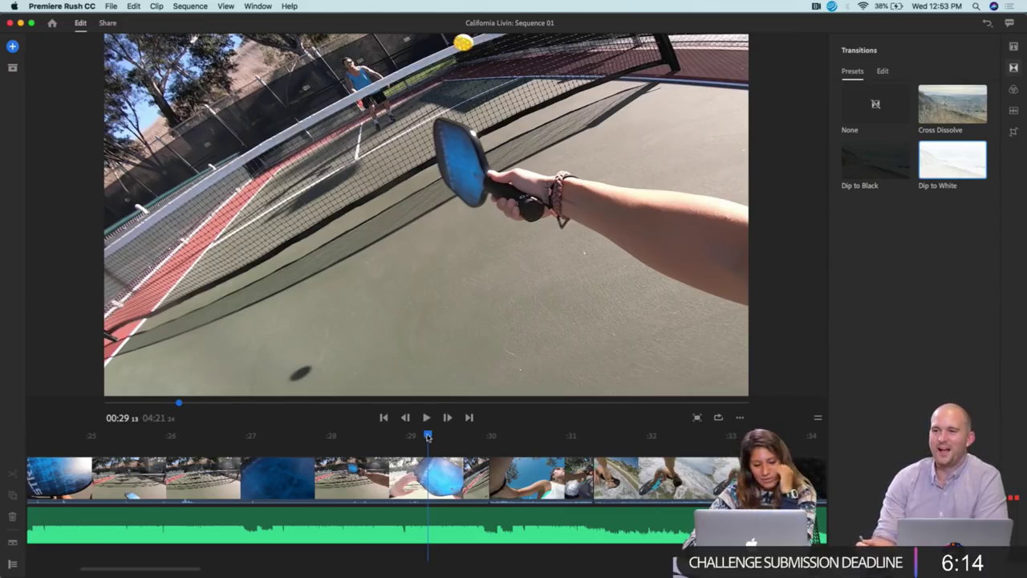
left_click_drag(428, 434, 339, 458)
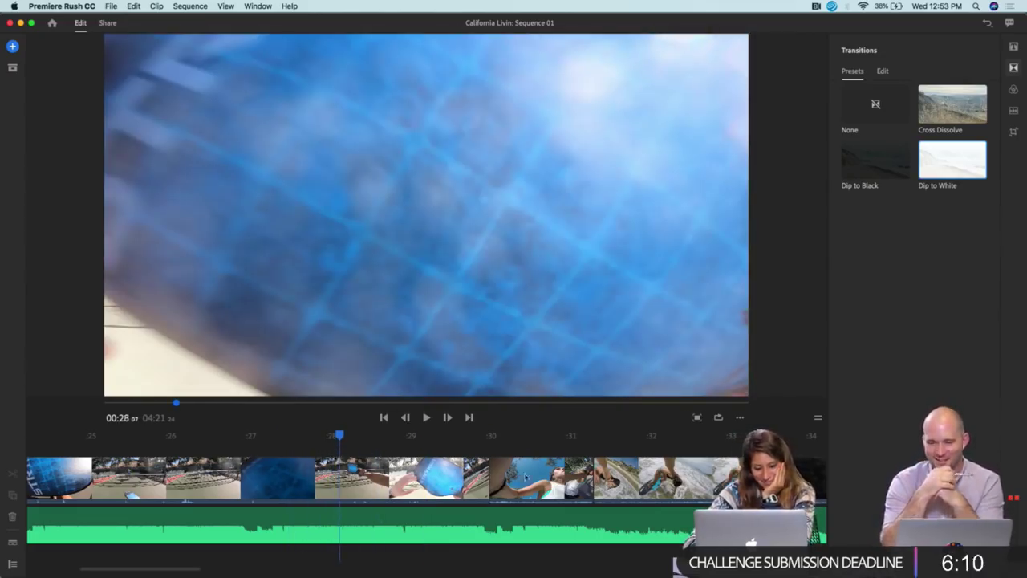
left_click(450, 473)
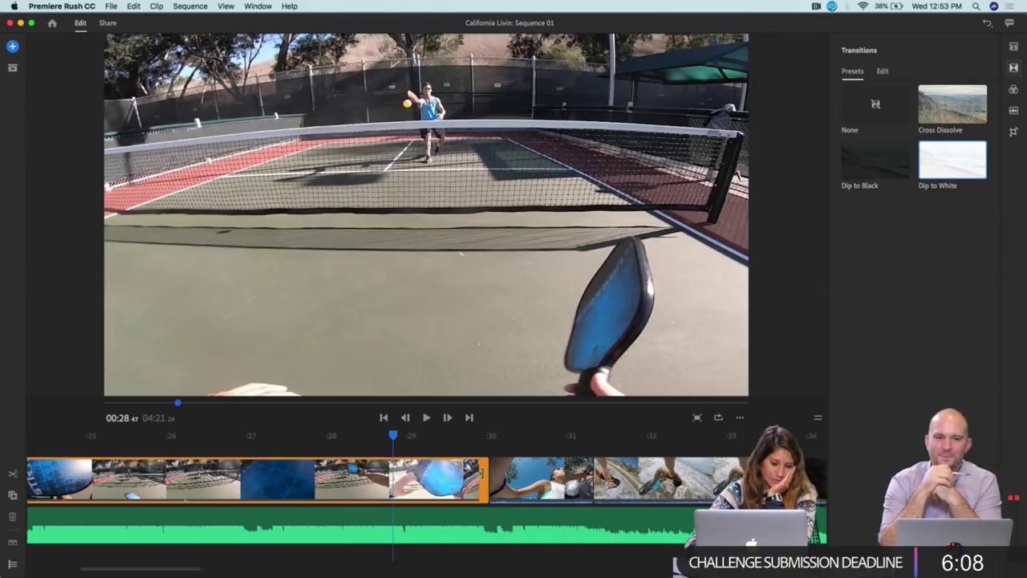
left_click_drag(485, 479, 320, 484)
left_click(329, 480)
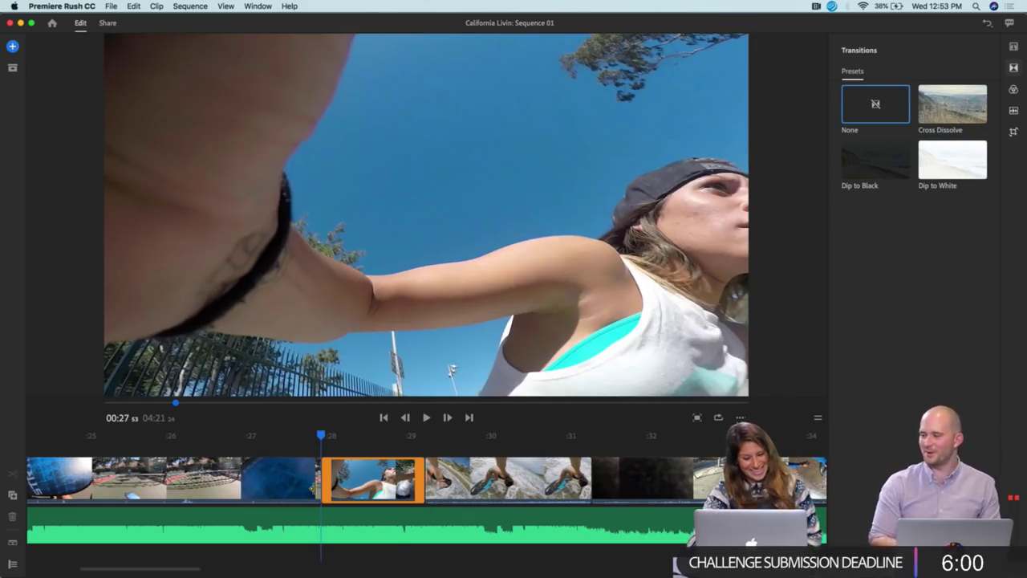
left_click_drag(323, 436, 647, 451)
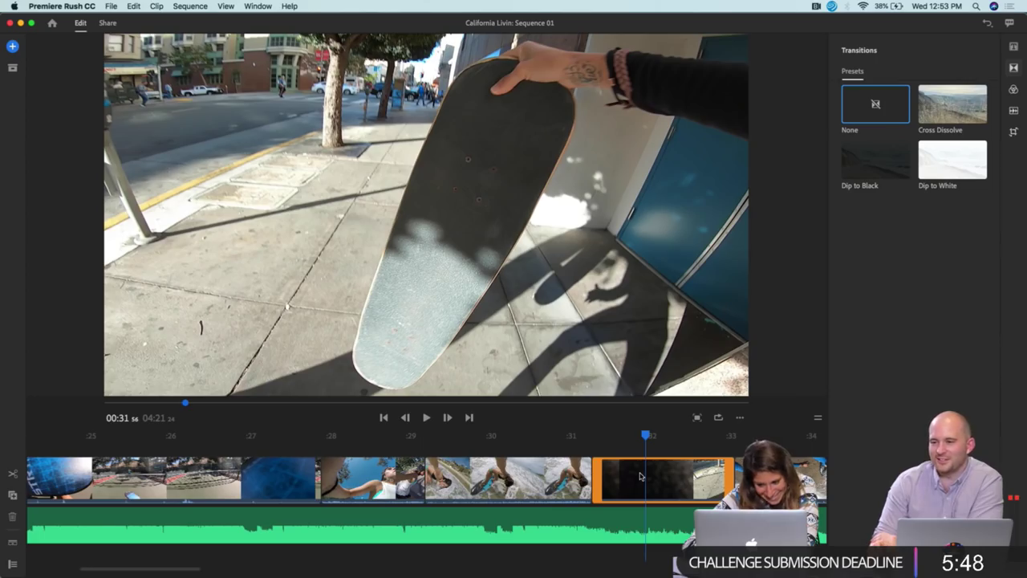
Move the dark skateboard clip after the paddle clip and delete the two clips following it
left_click_drag(640, 476, 455, 499)
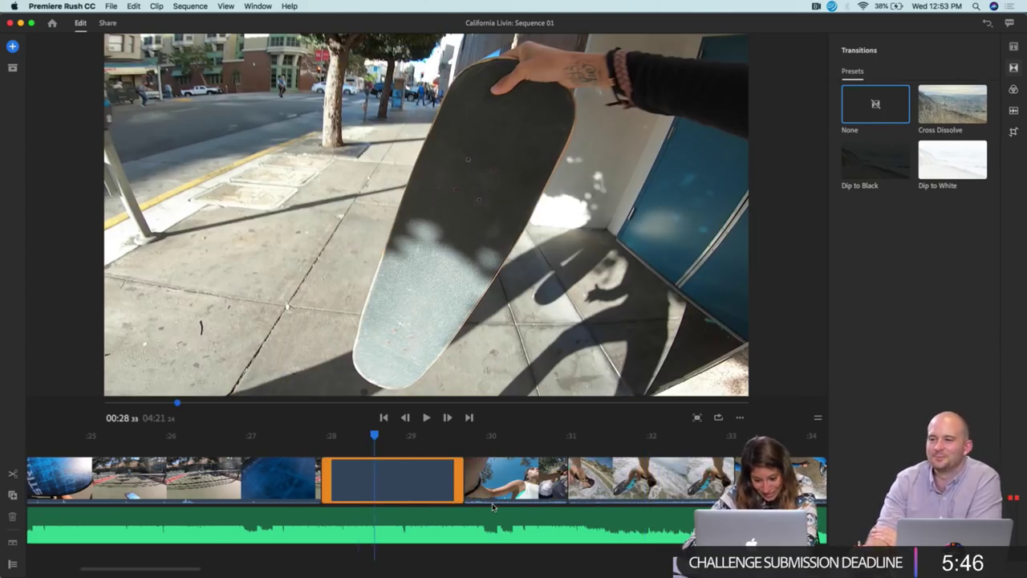
scroll(493, 506, "right", 3)
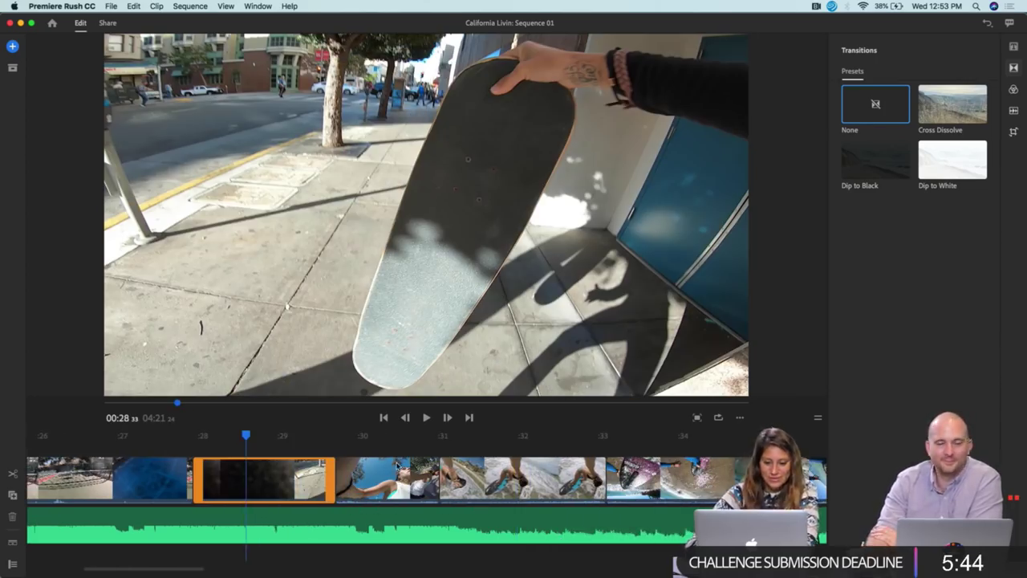
left_click_drag(400, 449, 492, 476)
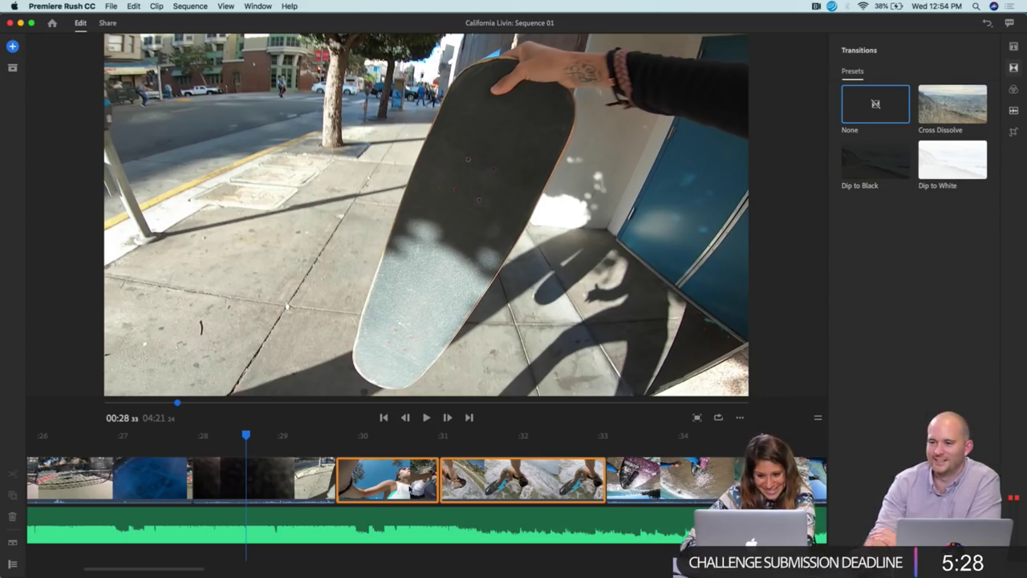
key("Delete")
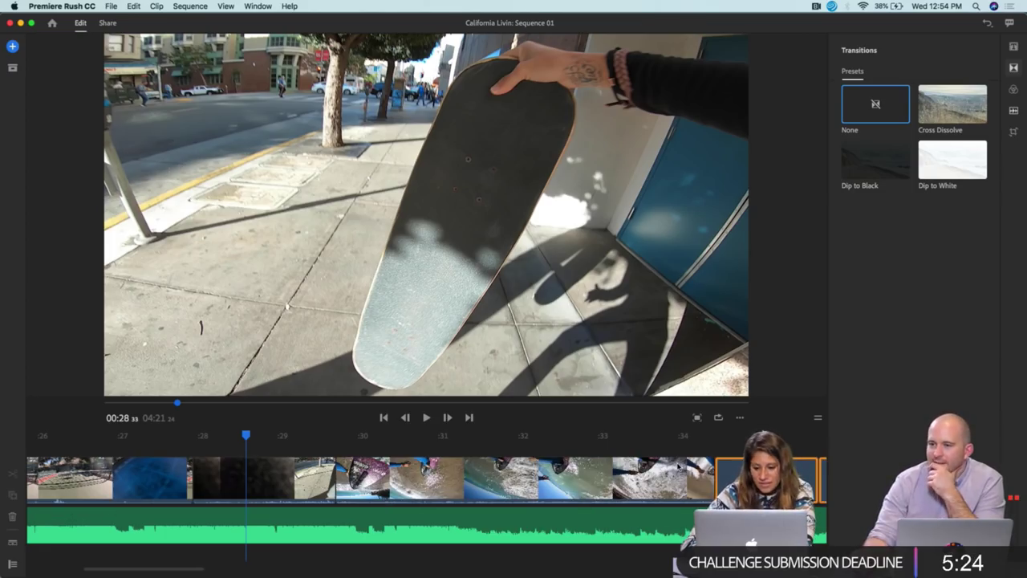
Play back the rearranged section from the paddle clip into the surf clips
left_click(730, 446)
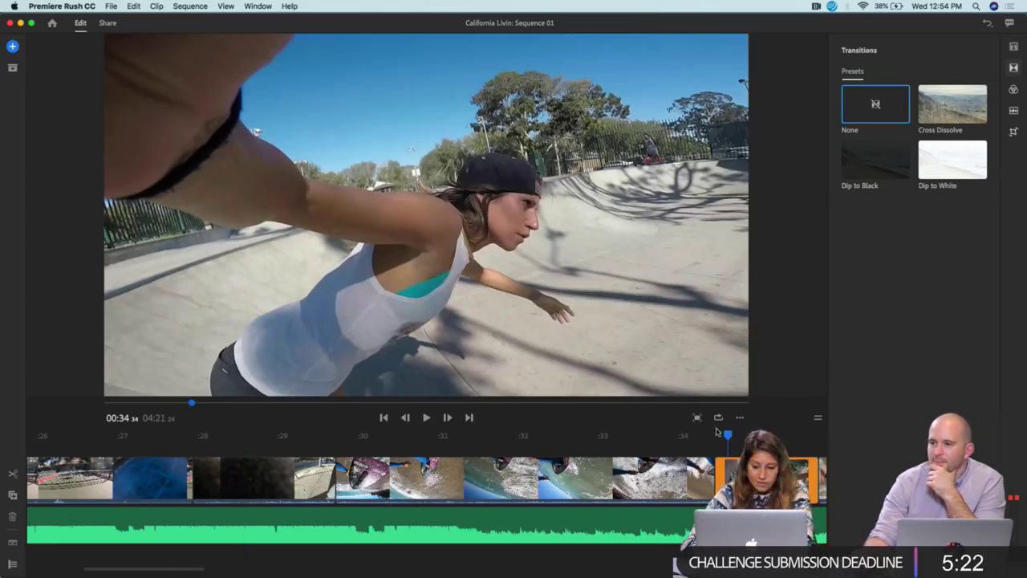
left_click_drag(729, 437, 149, 464)
key("space")
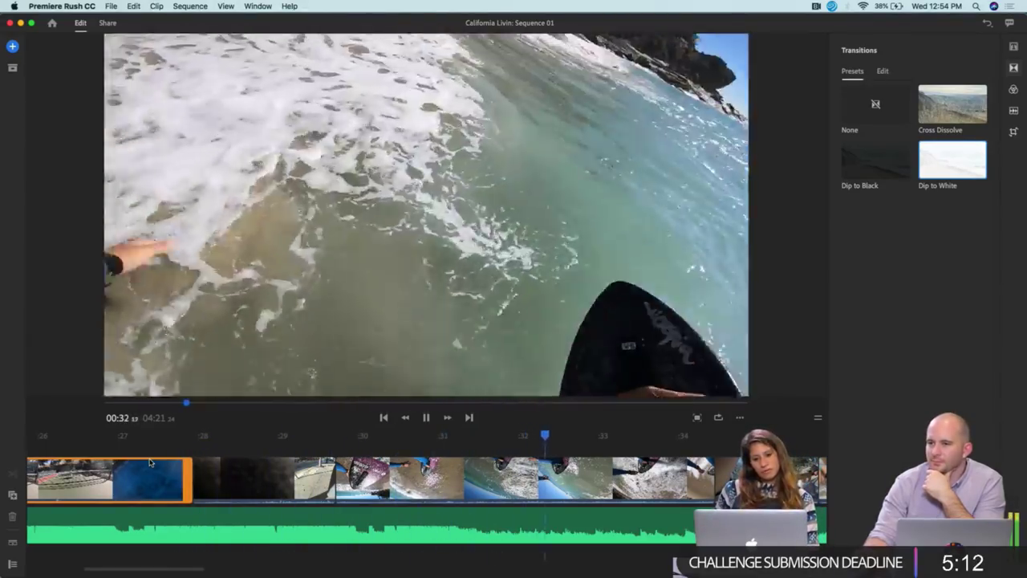
key("space")
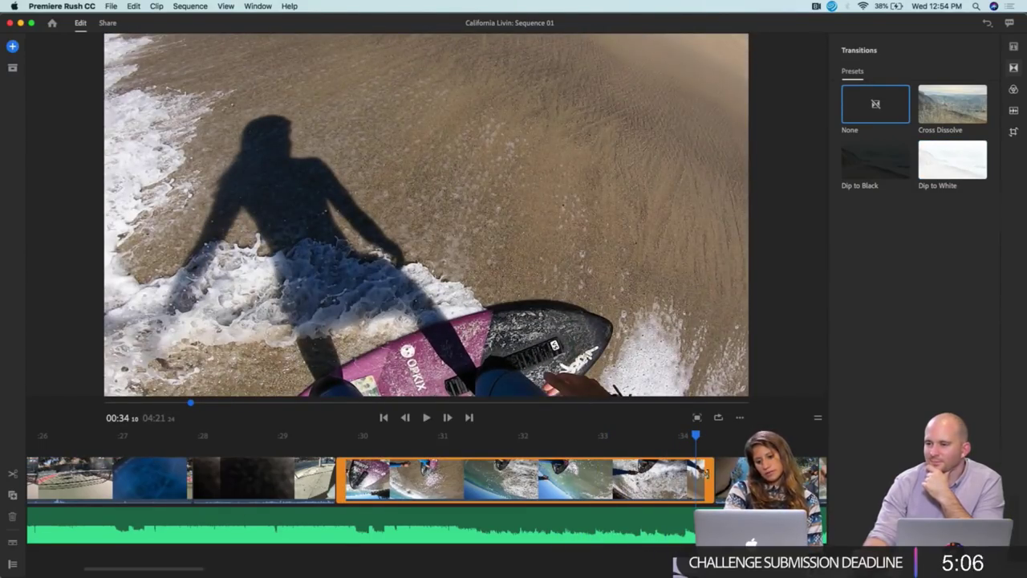
left_click_drag(707, 473, 695, 474)
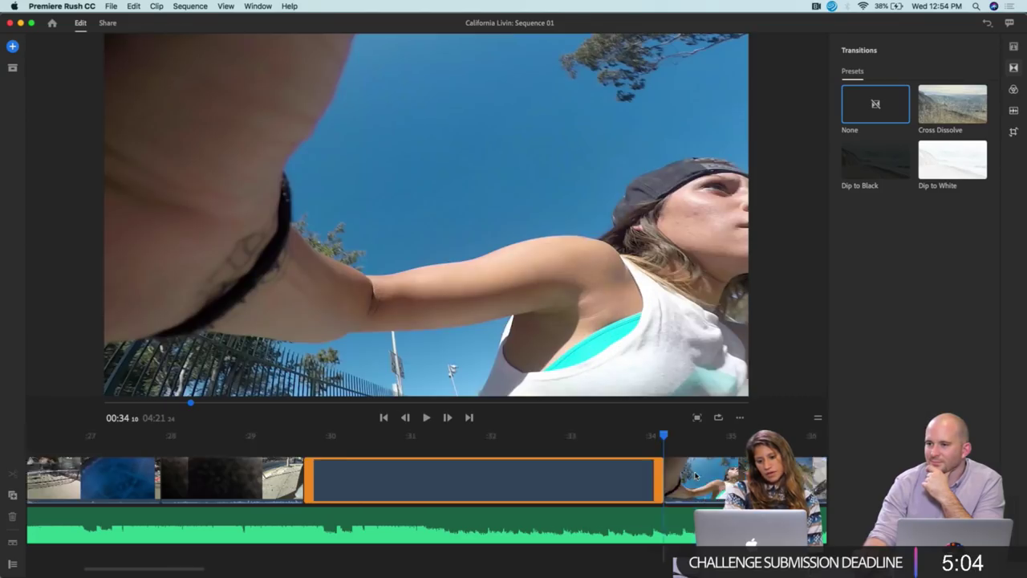
scroll(695, 474, "right", 10)
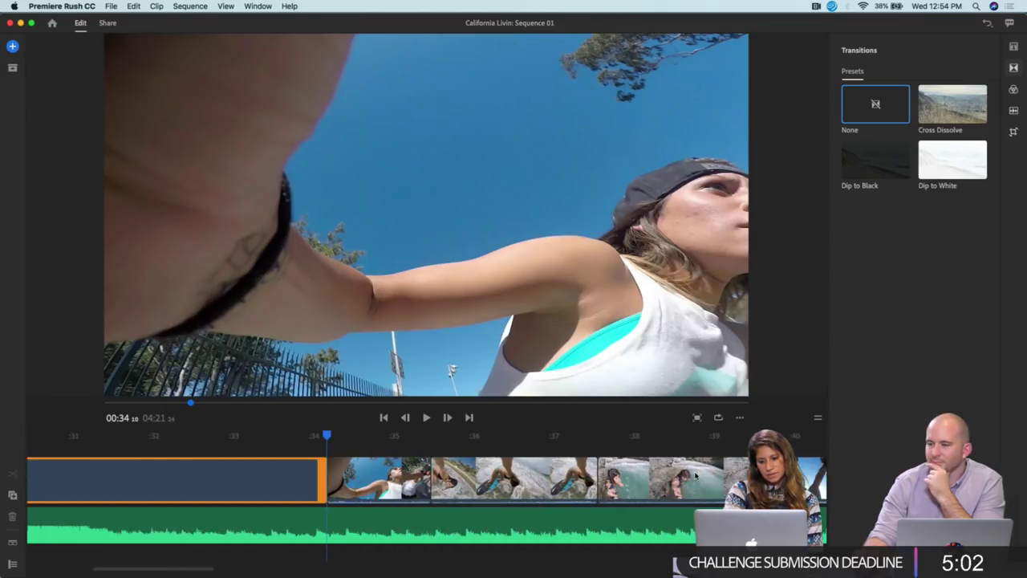
scroll(695, 474, "down", 6)
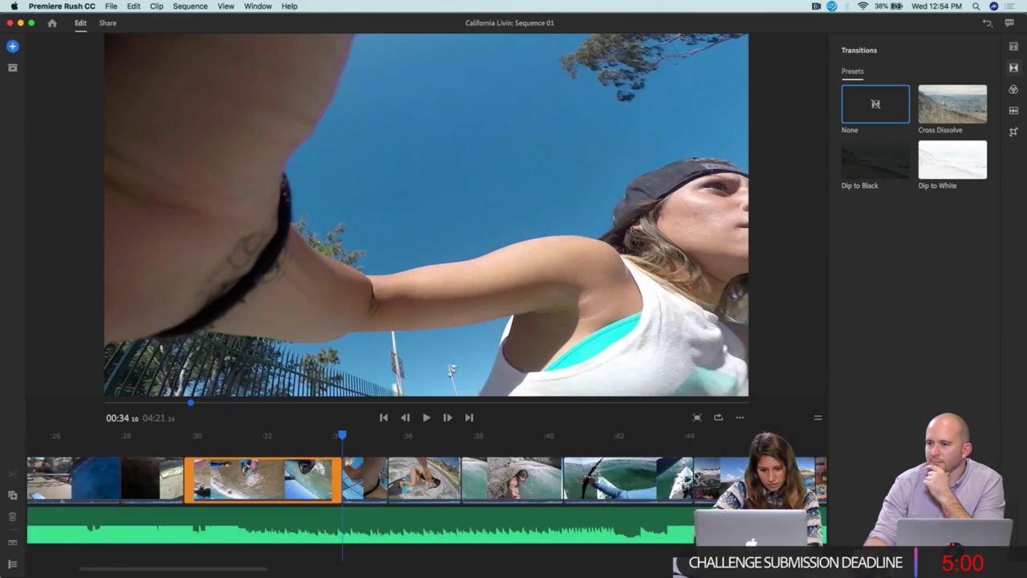
scroll(695, 474, "right", 6)
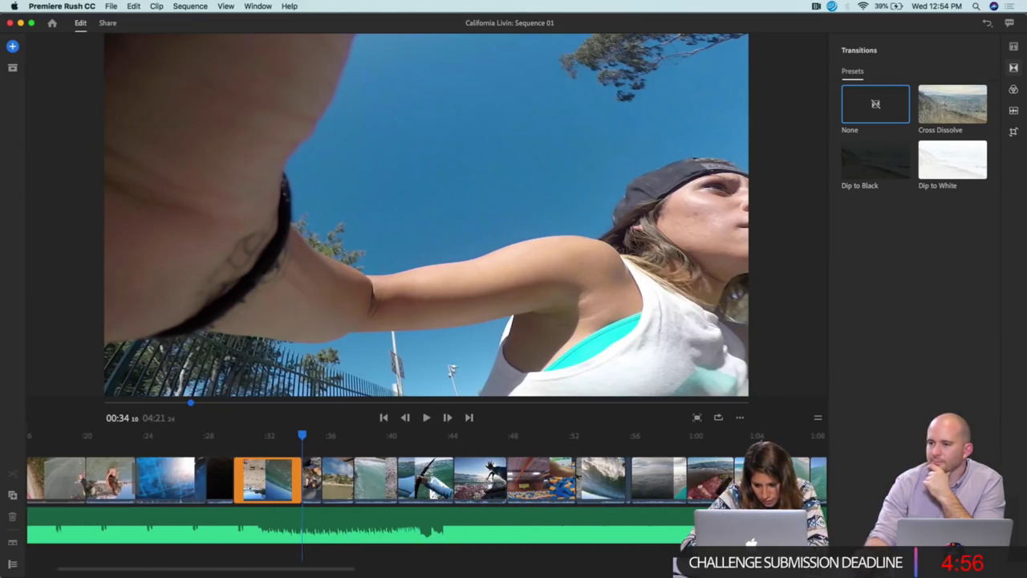
scroll(361, 485, "right", 6)
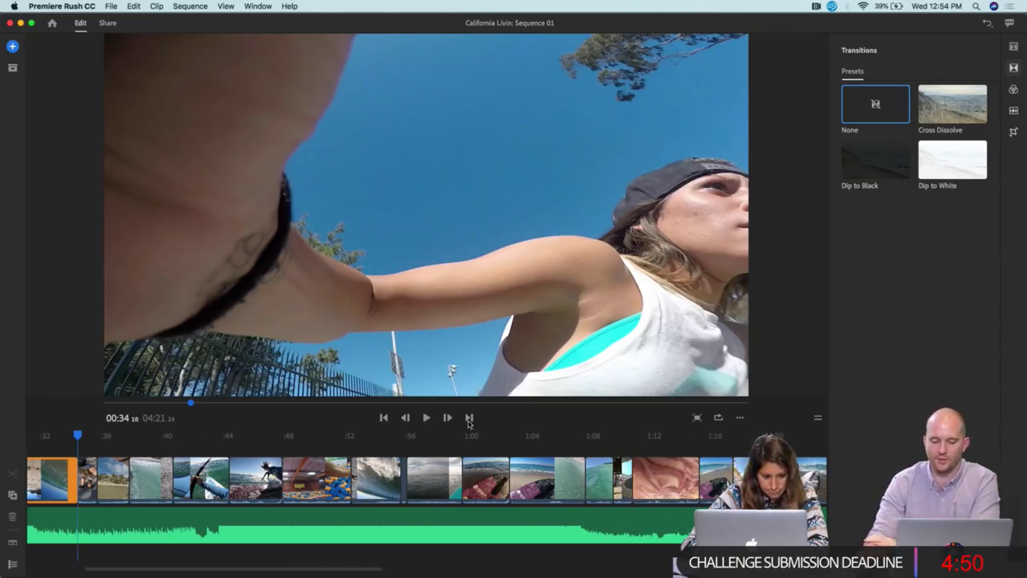
left_click(744, 450)
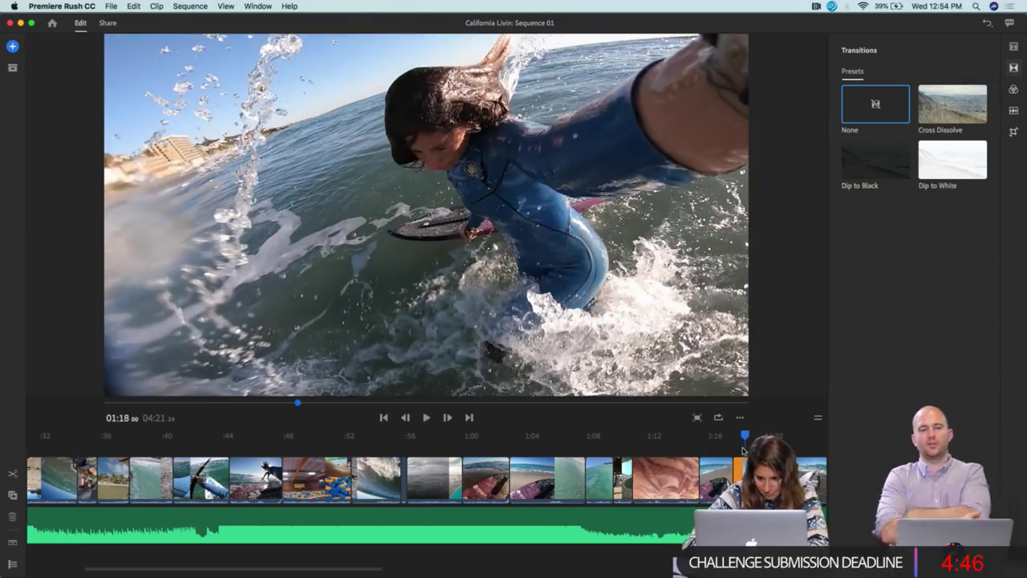
left_click_drag(746, 435, 717, 438)
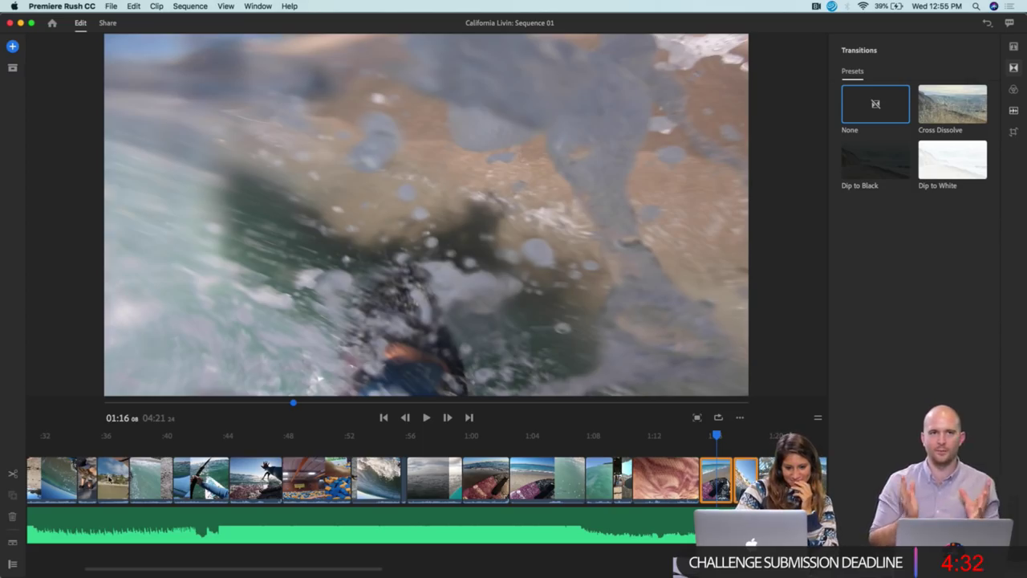
left_click(117, 454)
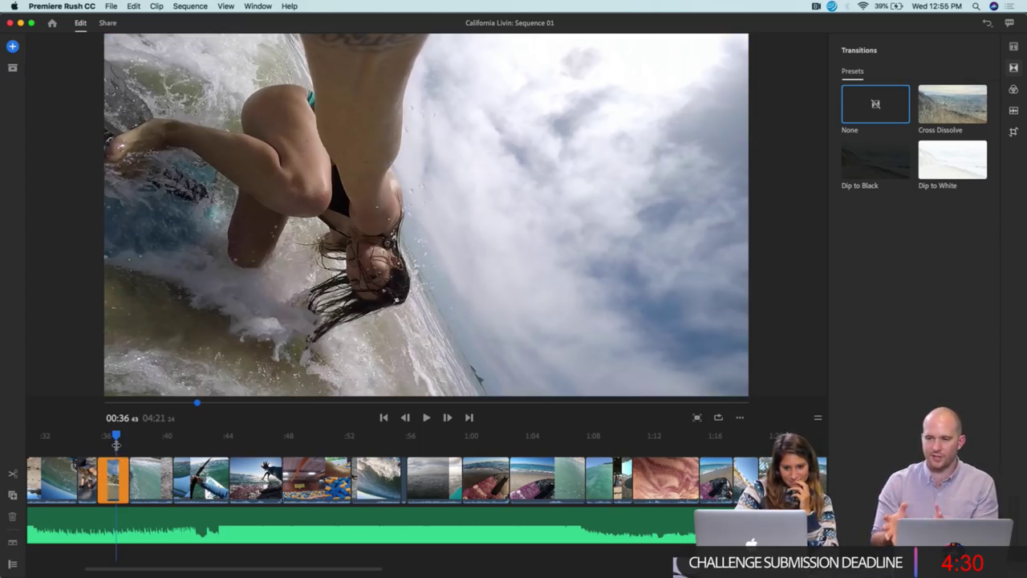
left_click_drag(116, 435, 65, 440)
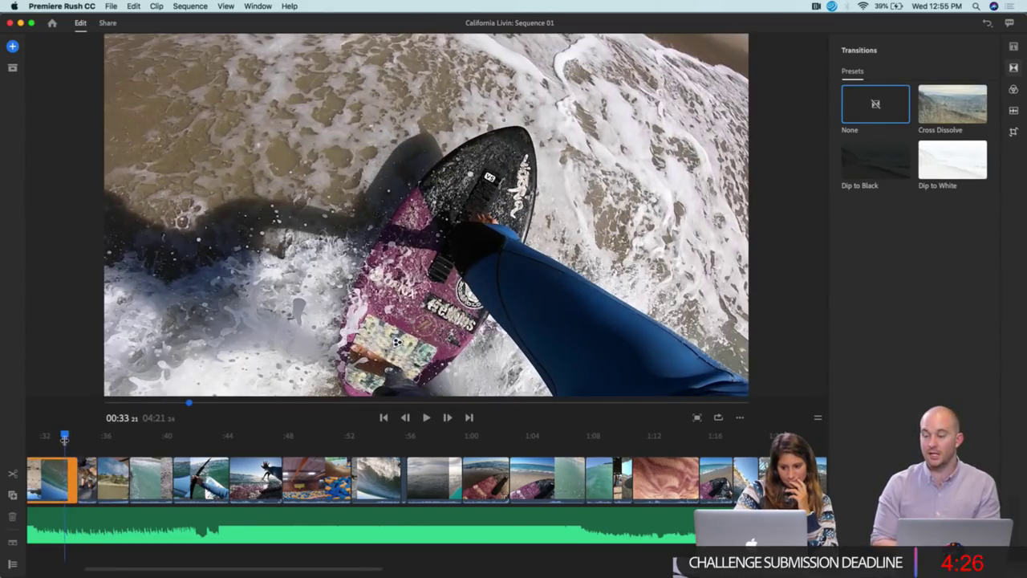
scroll(64, 442, "left", 4)
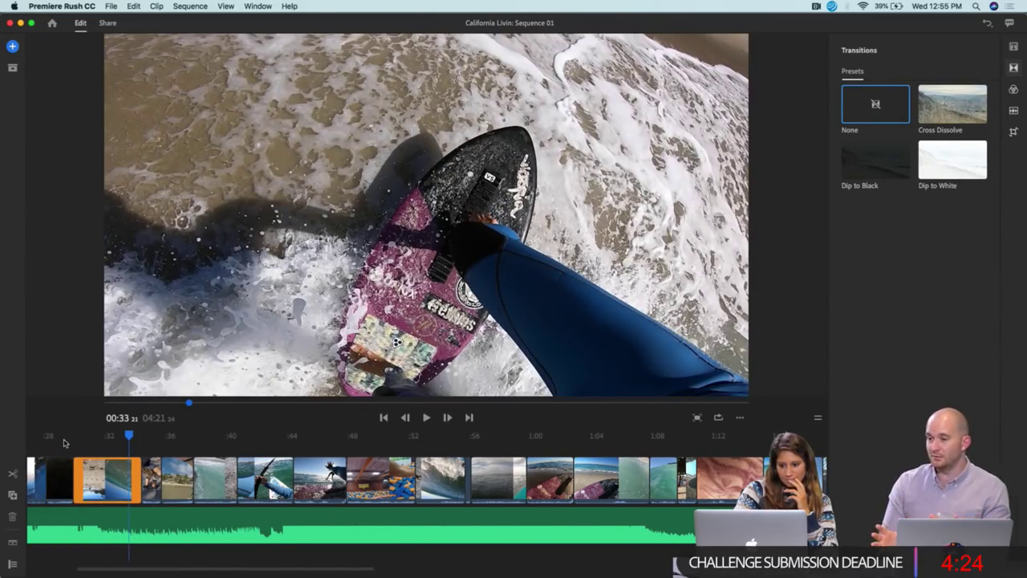
scroll(641, 487, "right", 15)
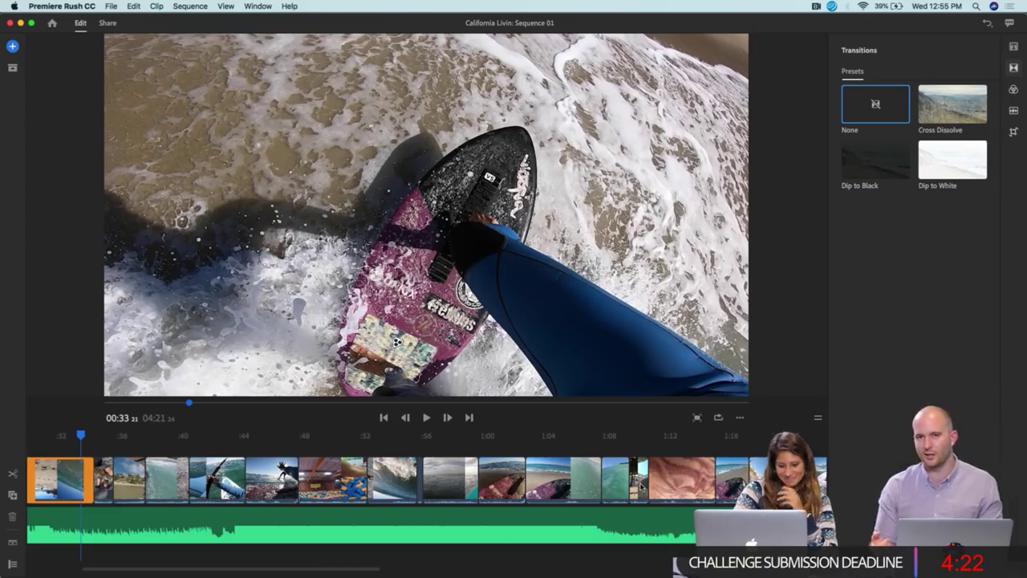
scroll(642, 486, "left", 4)
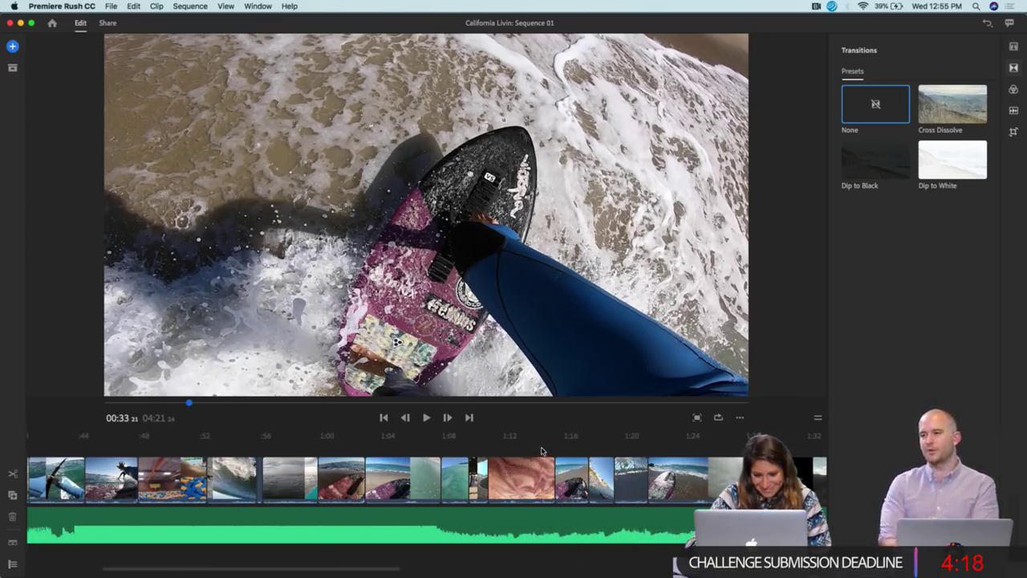
Trim the end of the short skatepark clip near 1:19
left_click(542, 454)
left_click_drag(542, 437, 570, 464)
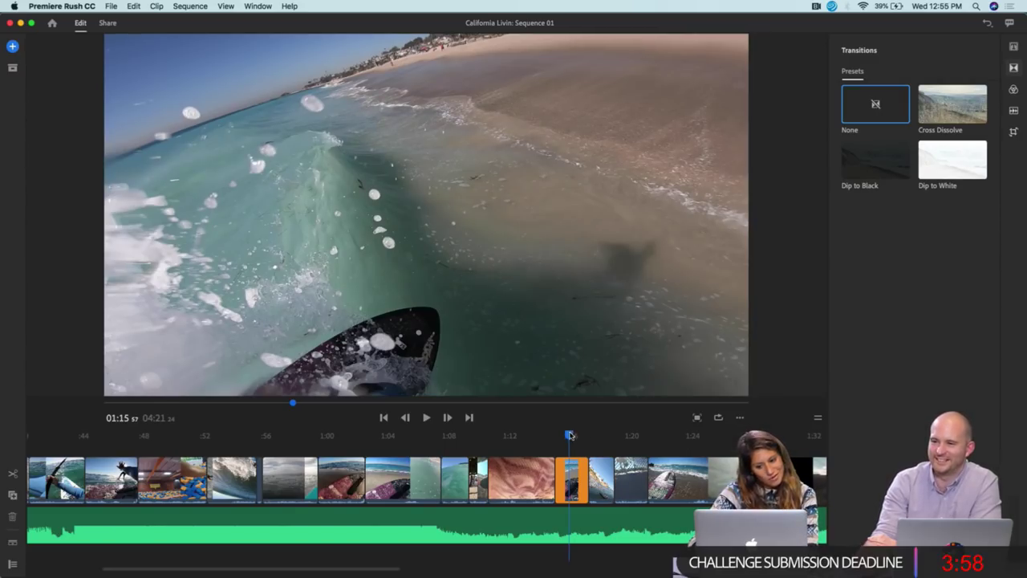
left_click_drag(569, 435, 627, 434)
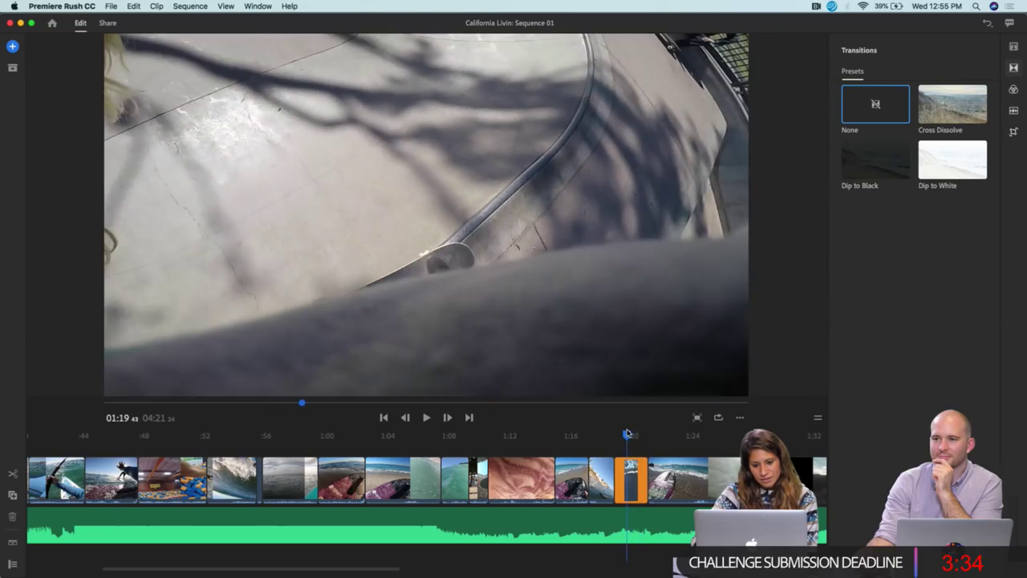
left_click_drag(618, 479, 607, 479)
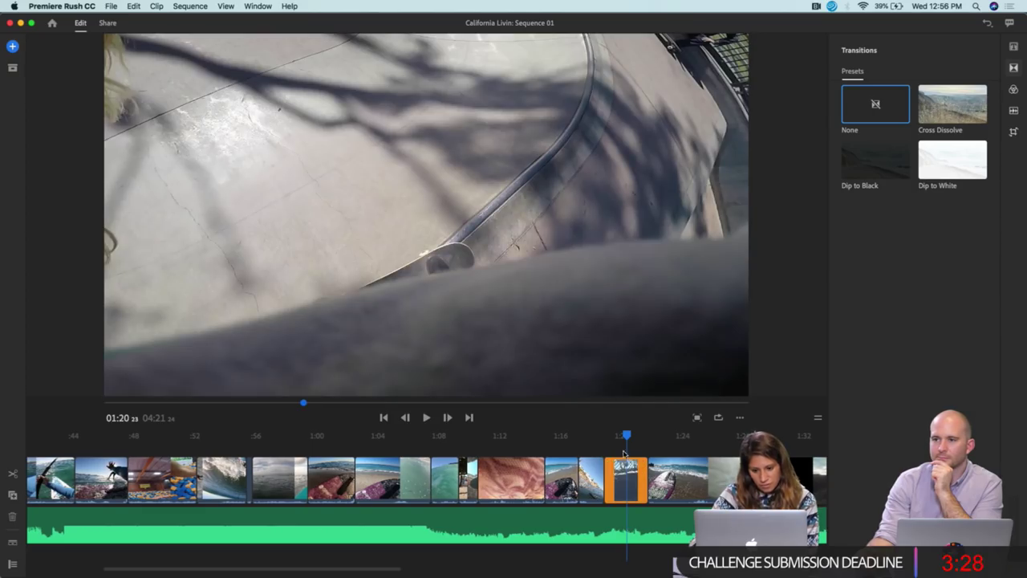
left_click_drag(627, 435, 607, 436)
Move the skatepark clip and the following surfboard clip up to about 0:38
left_click(624, 484)
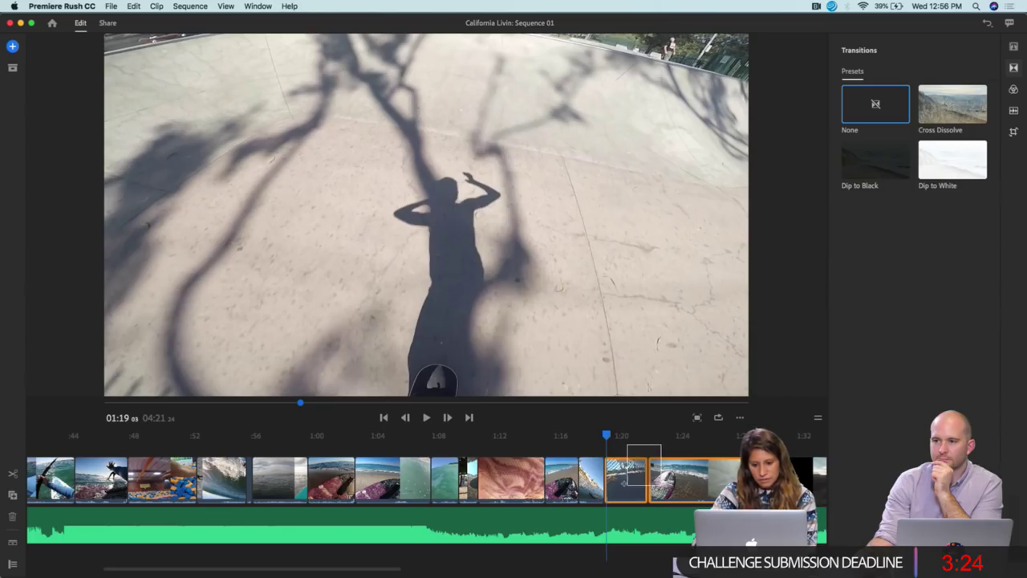
scroll(624, 485, "left", 5)
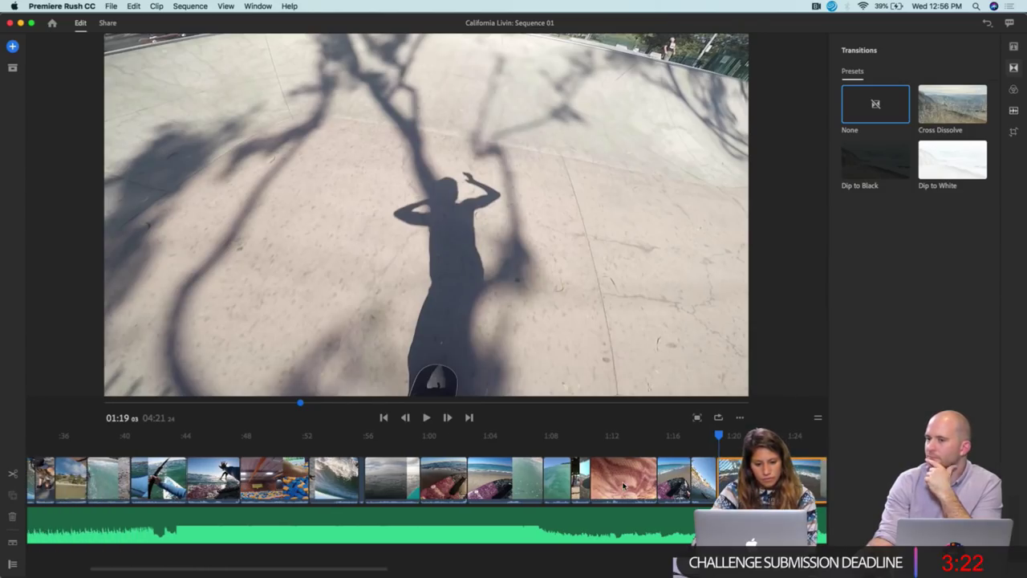
left_click_drag(735, 482, 103, 472)
scroll(102, 472, "left", 10)
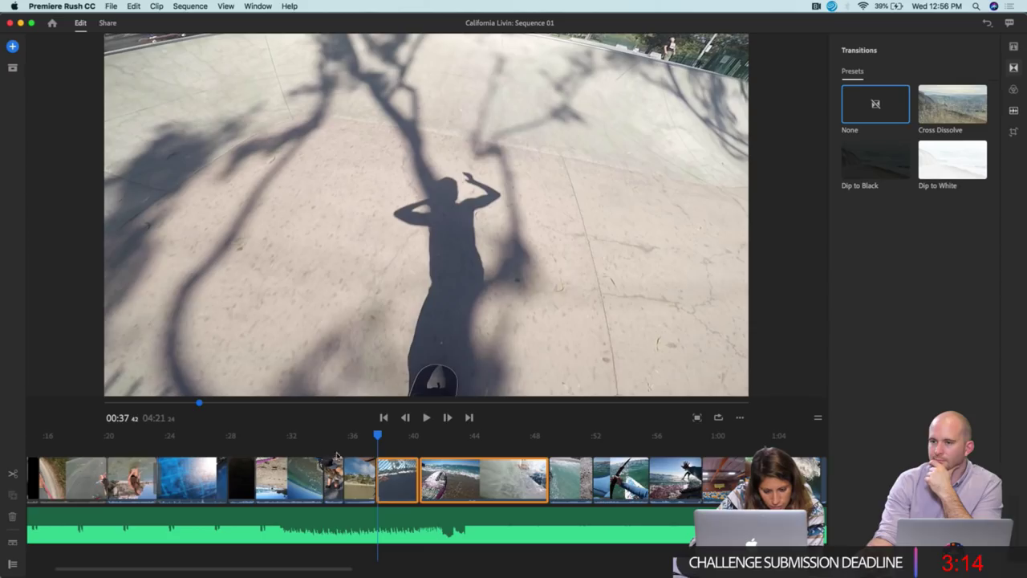
Move the surf clip near 0:31 later in the sequence
left_click_drag(375, 440, 282, 452)
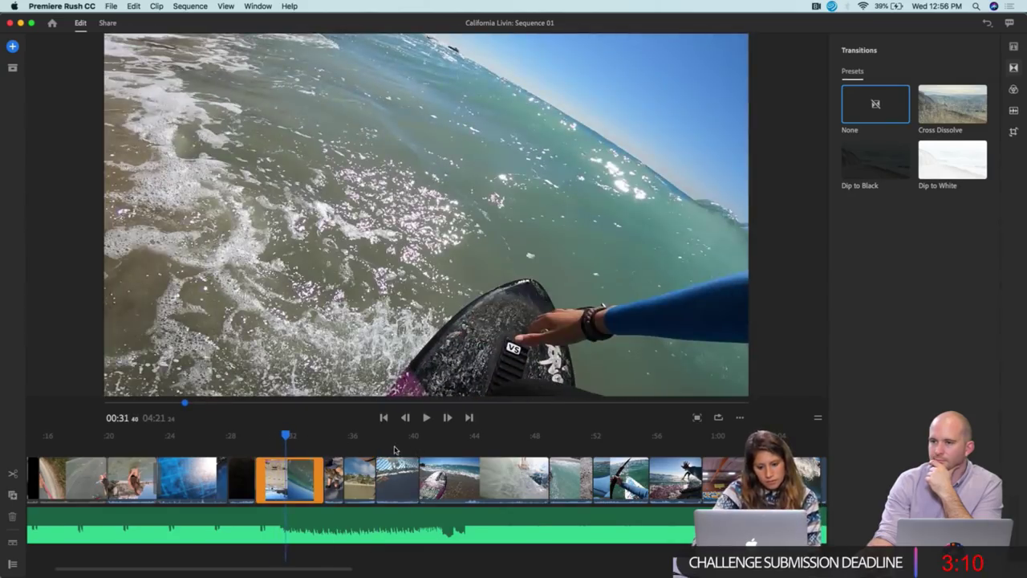
left_click(398, 475)
left_click_drag(417, 477, 358, 487)
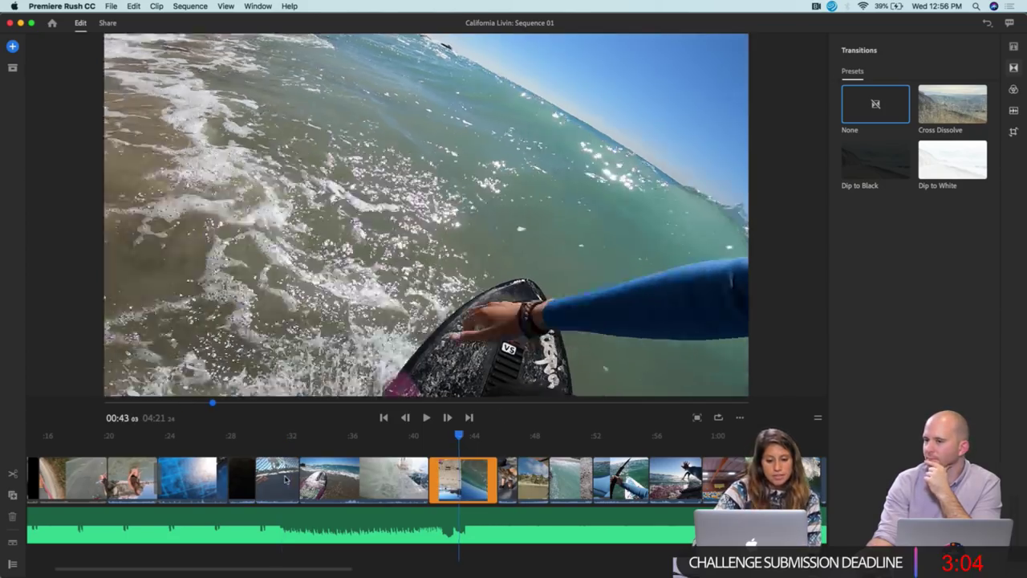
left_click_drag(461, 441, 440, 474)
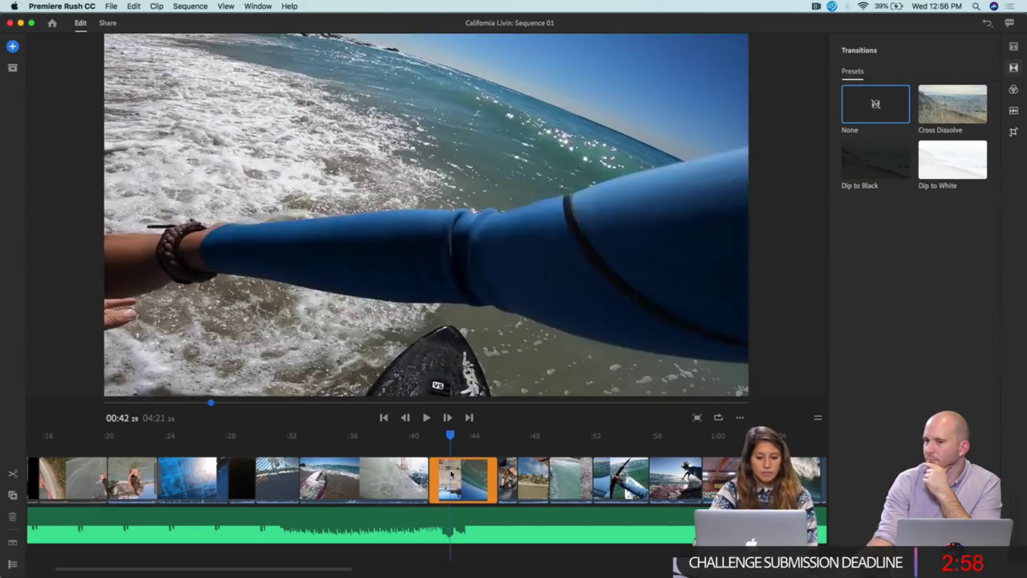
Place the skatepark and beach clips right after the surf clip, reviewing at 0:33
left_click(346, 478)
left_click(287, 479, "shift")
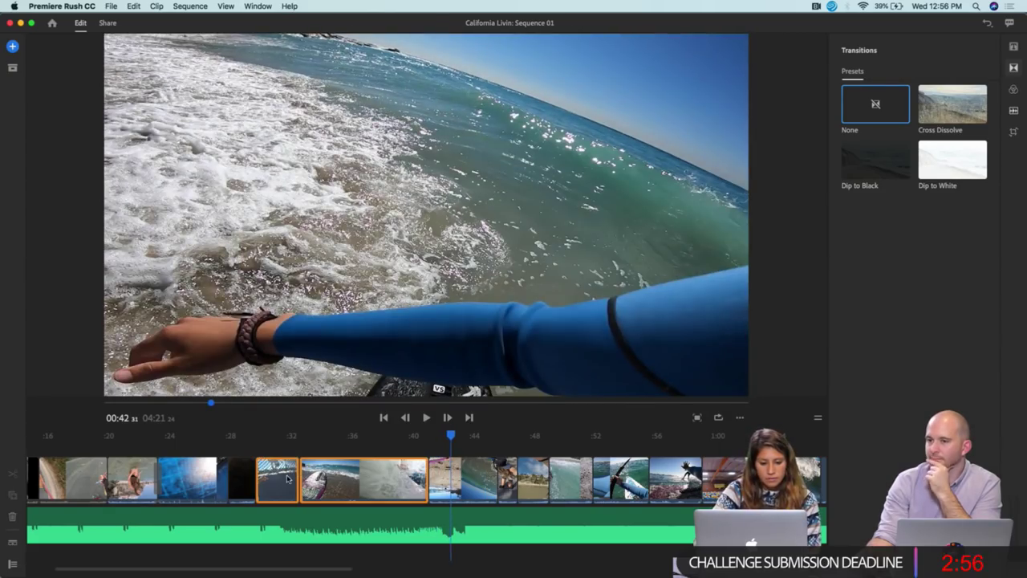
left_click_drag(270, 486, 339, 495)
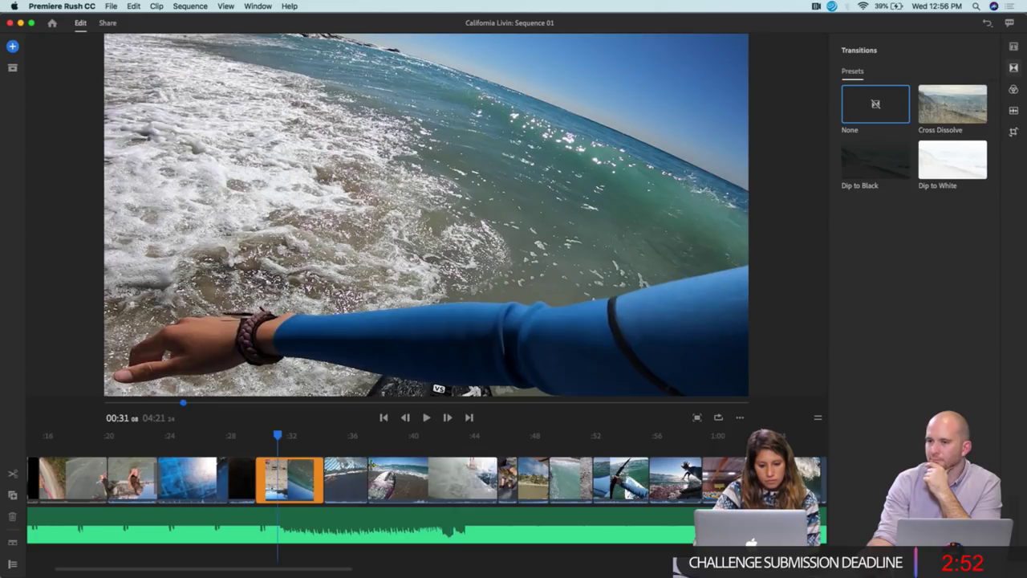
left_click_drag(277, 435, 312, 443)
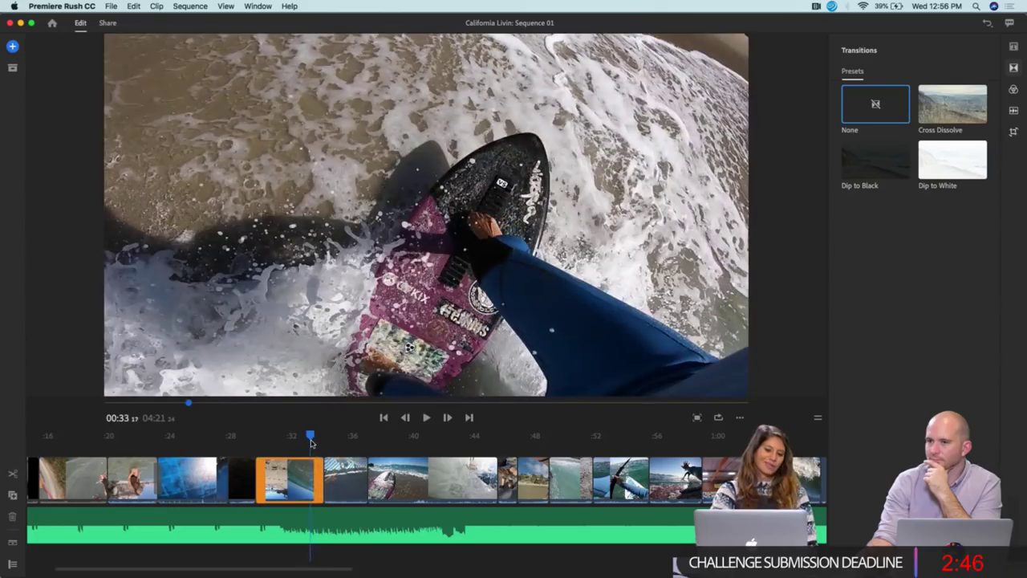
Extend the skatepark clip's start earlier and trim the boardwalk clip's start near 0:34
scroll(315, 472, "up", 3)
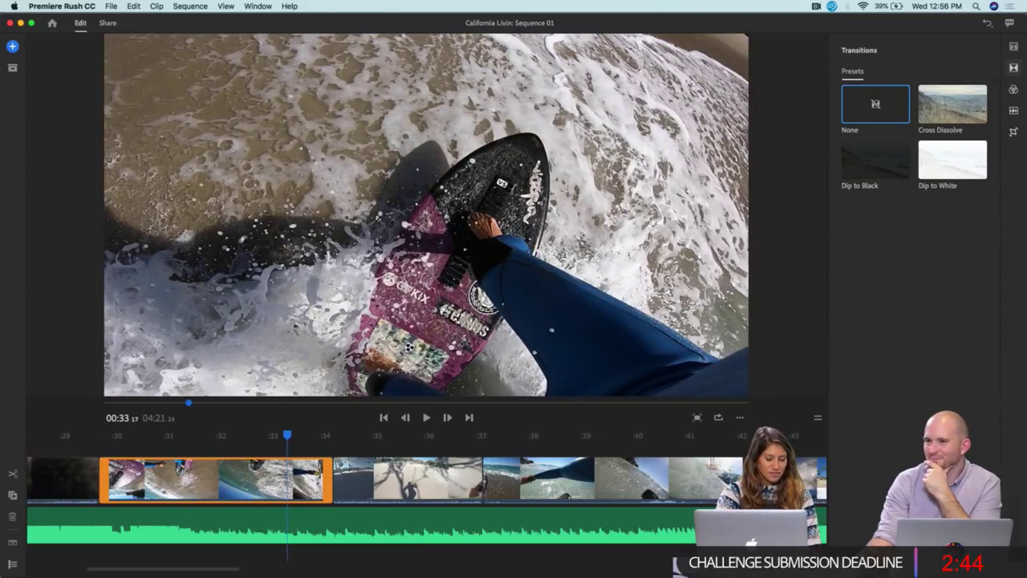
left_click_drag(319, 443, 290, 443)
left_click(343, 473)
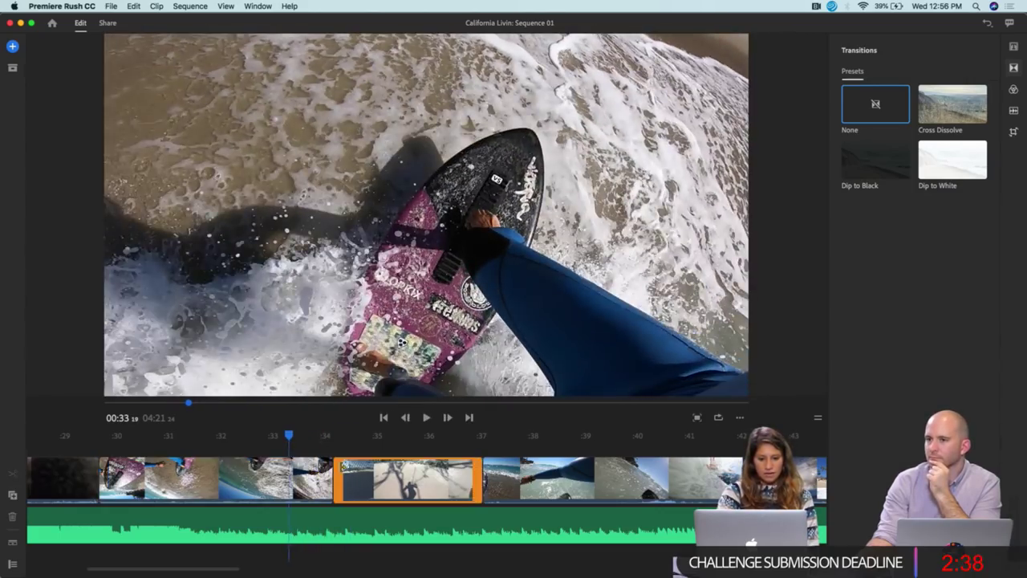
left_click_drag(332, 480, 308, 479)
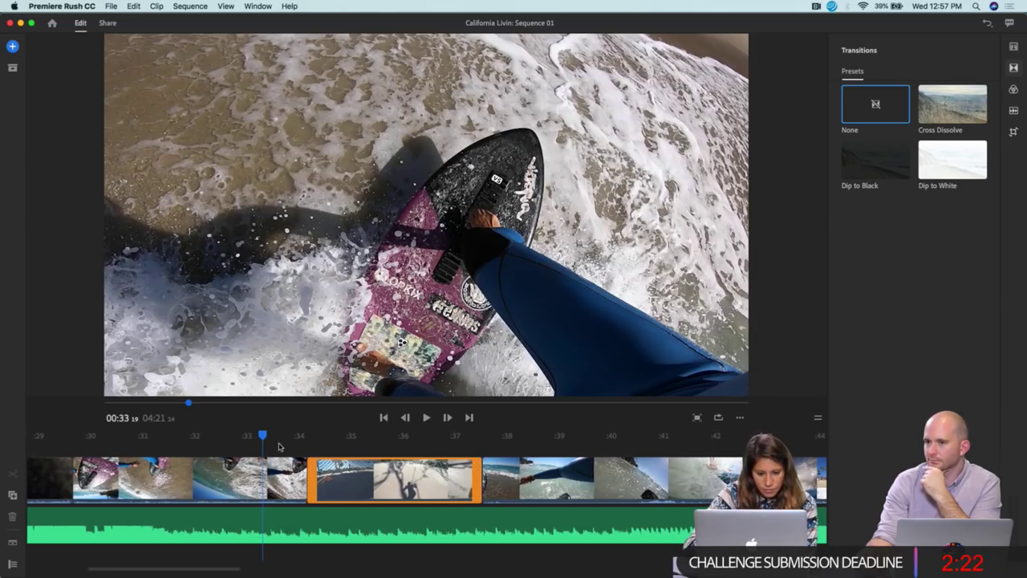
left_click_drag(260, 437, 294, 446)
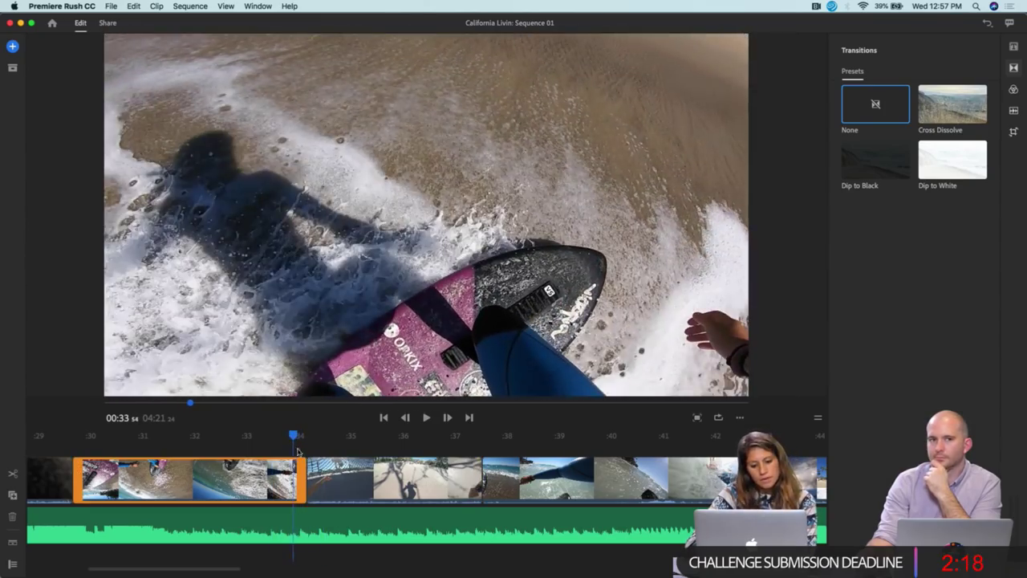
left_click(394, 479)
left_click_drag(309, 479, 316, 479)
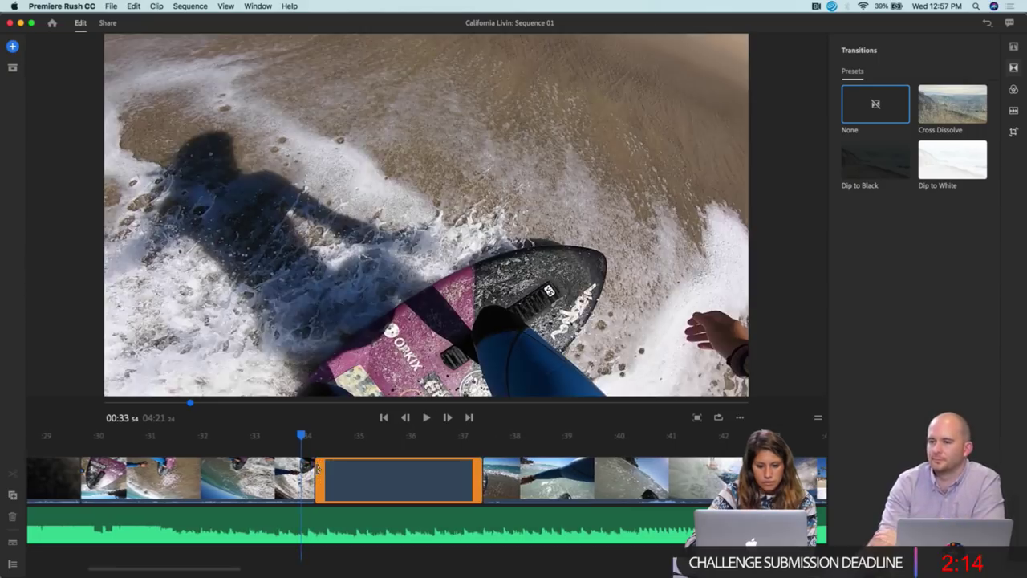
key("space")
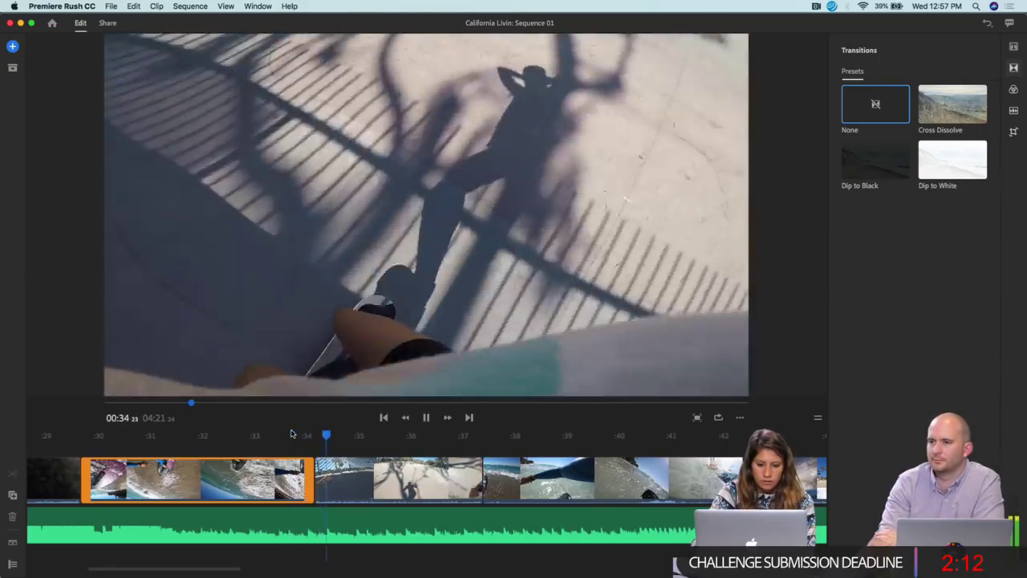
key("space")
Trim the ends of the preceding surf clips and replay from the skatepark shadow shot
left_click_drag(313, 479, 299, 479)
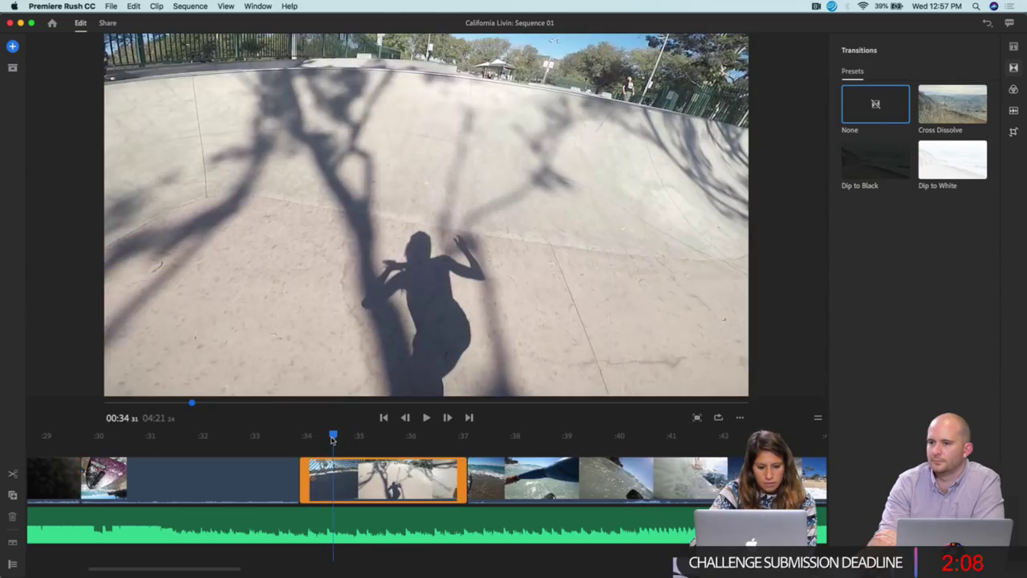
left_click_drag(332, 438, 275, 440)
key("space")
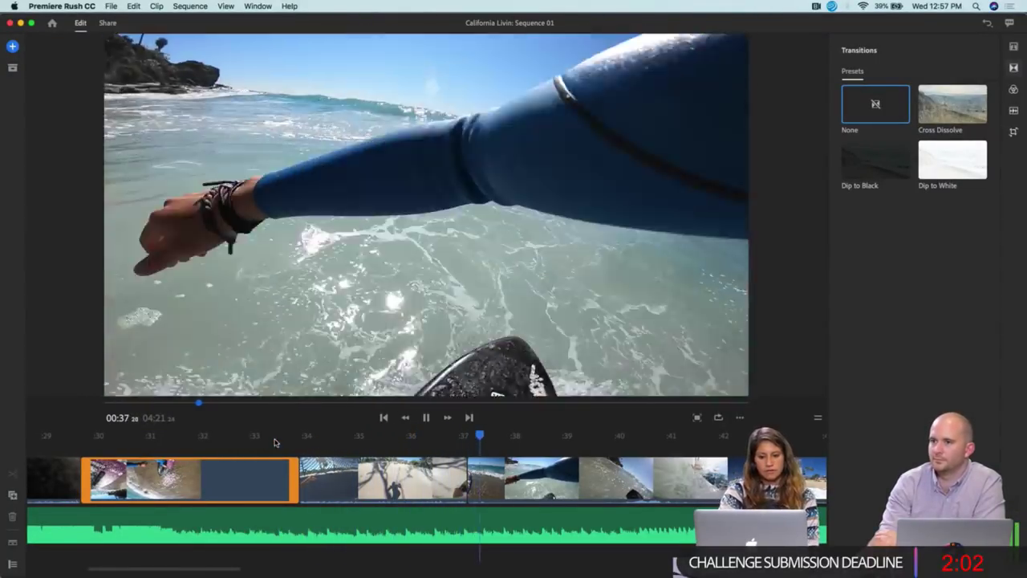
key("space")
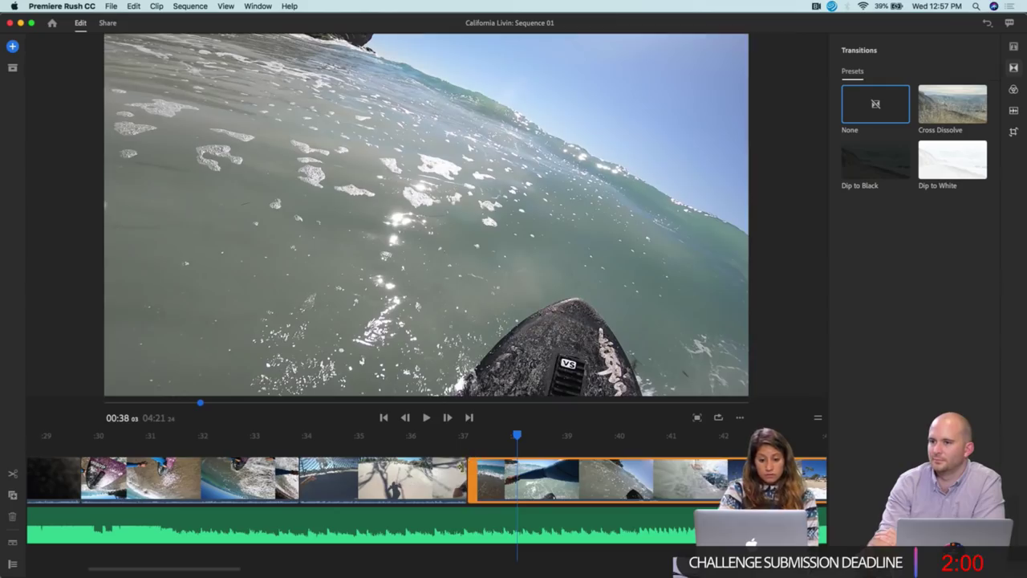
left_click_drag(467, 479, 441, 477)
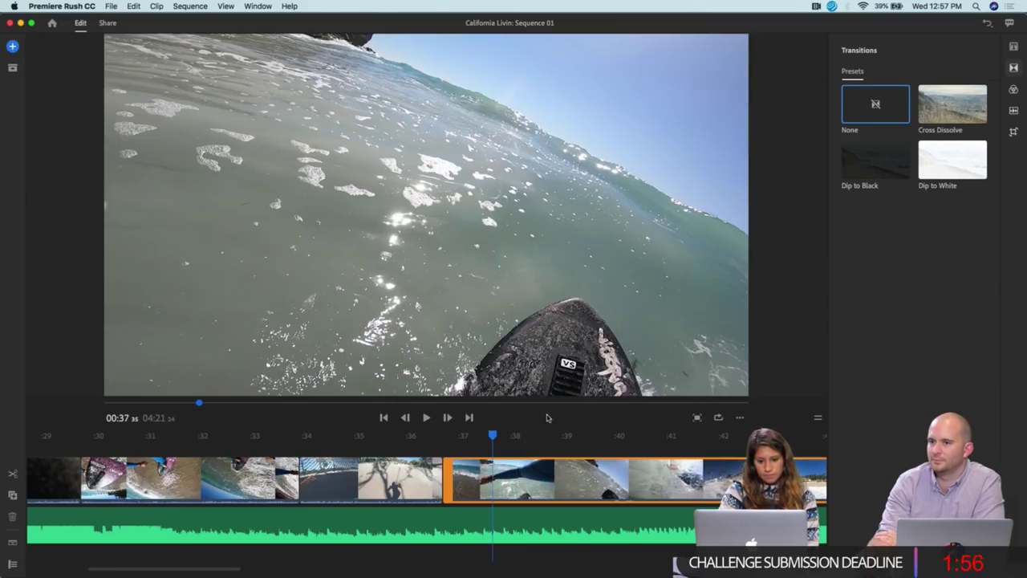
left_click_drag(492, 437, 392, 436)
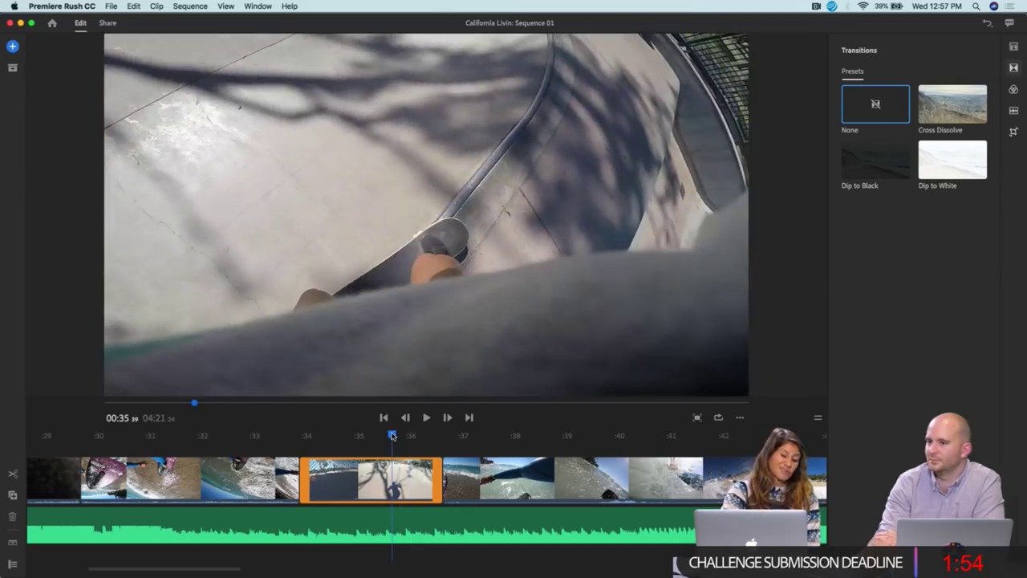
key("space")
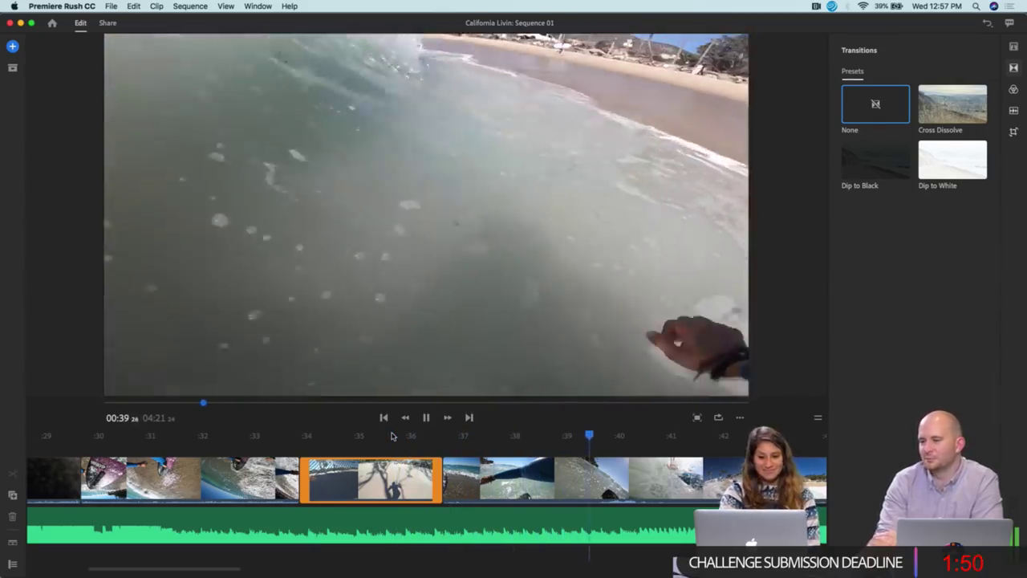
key("space")
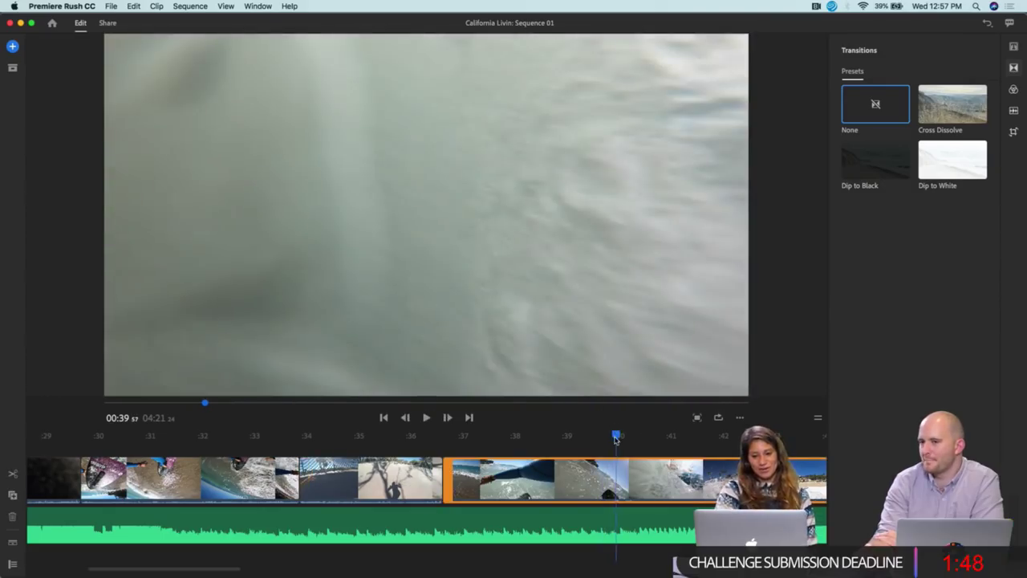
Cut the surf clip's end back to about 0:40
mouse_move(615, 437)
left_mouse_down()
mouse_move(598, 437)
mouse_move(616, 436)
left_mouse_up()
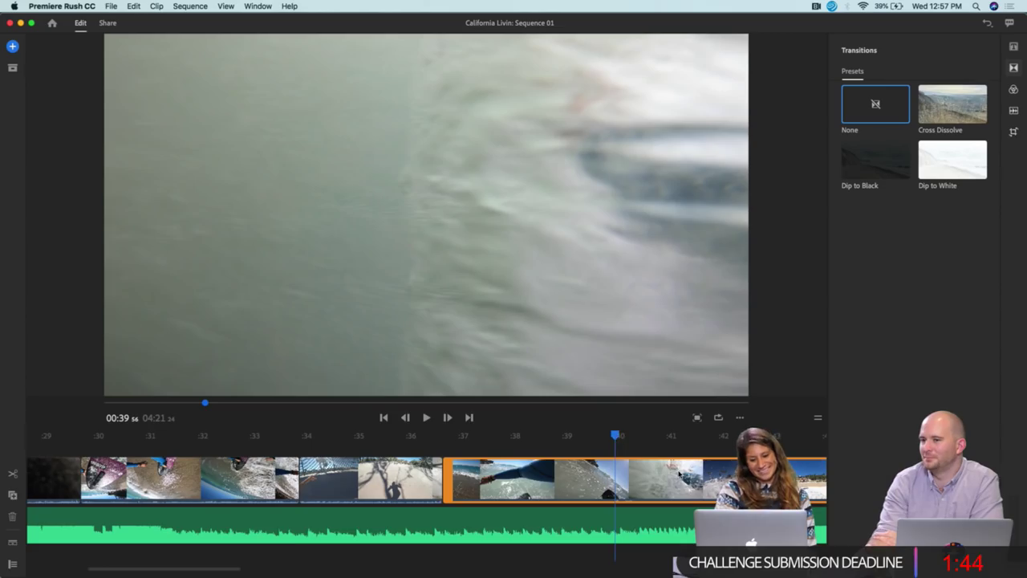
scroll(680, 475, "right", 5)
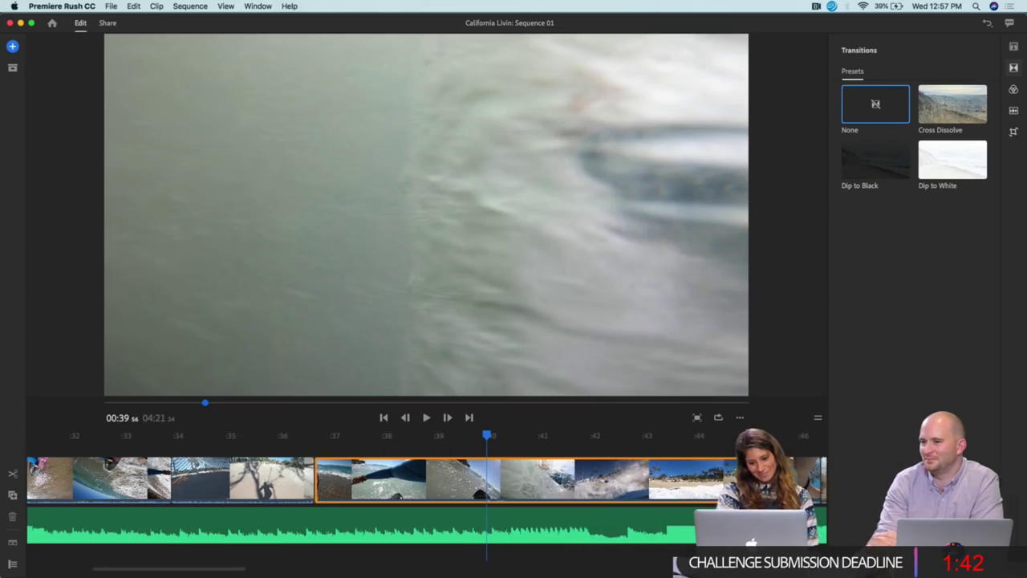
left_click_drag(734, 479, 474, 484)
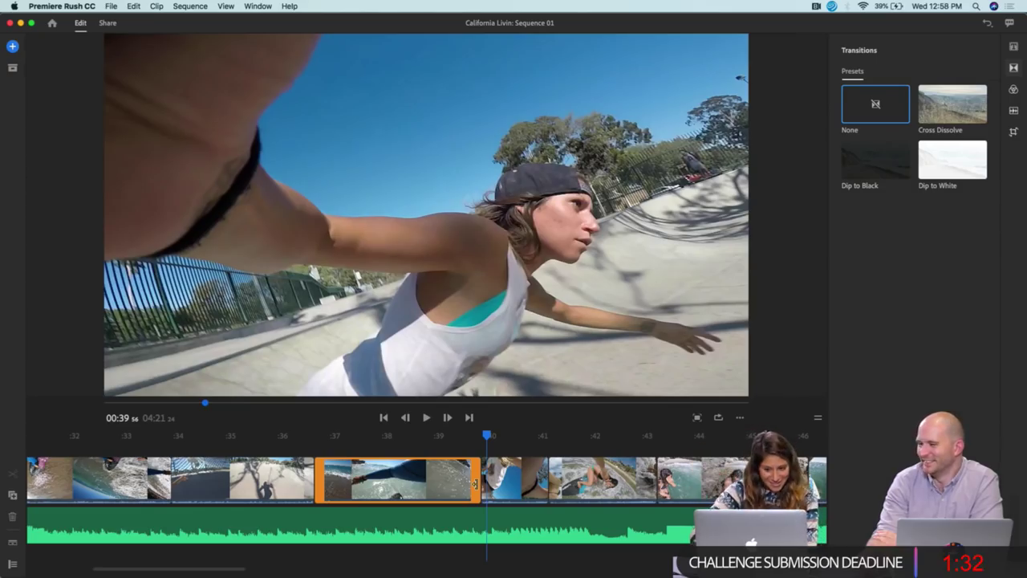
scroll(523, 485, "down", 3)
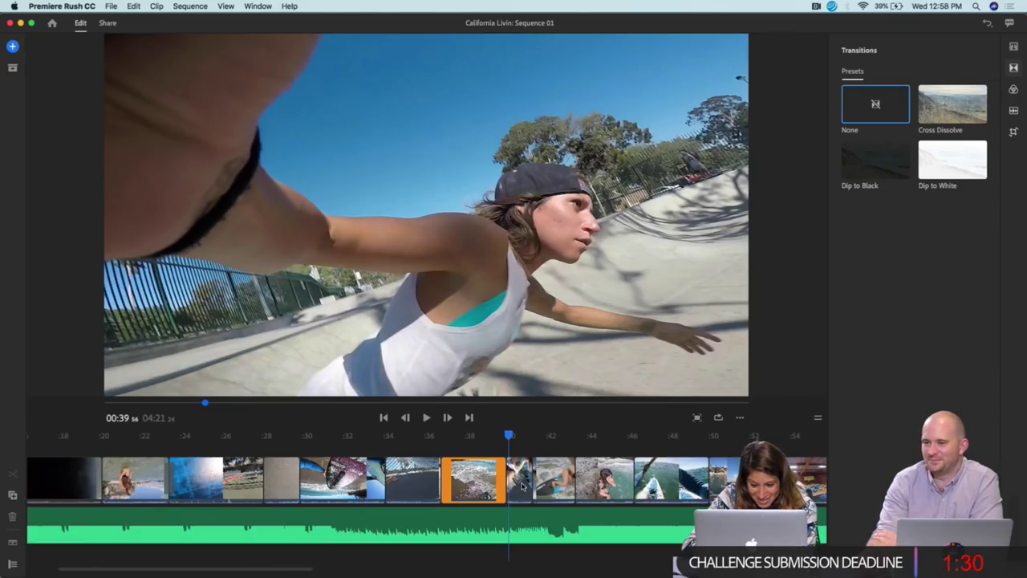
left_click_drag(508, 434, 622, 447)
scroll(576, 517, "down", 5)
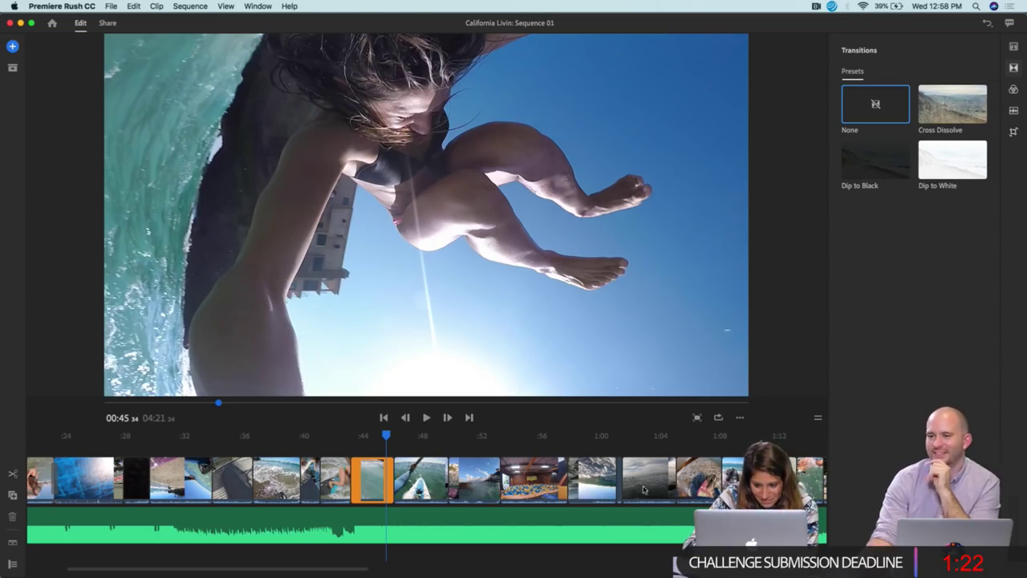
scroll(676, 513, "right", 2)
Move the surf clip near 1:03 earlier in the sequence
left_click_drag(355, 437, 622, 458)
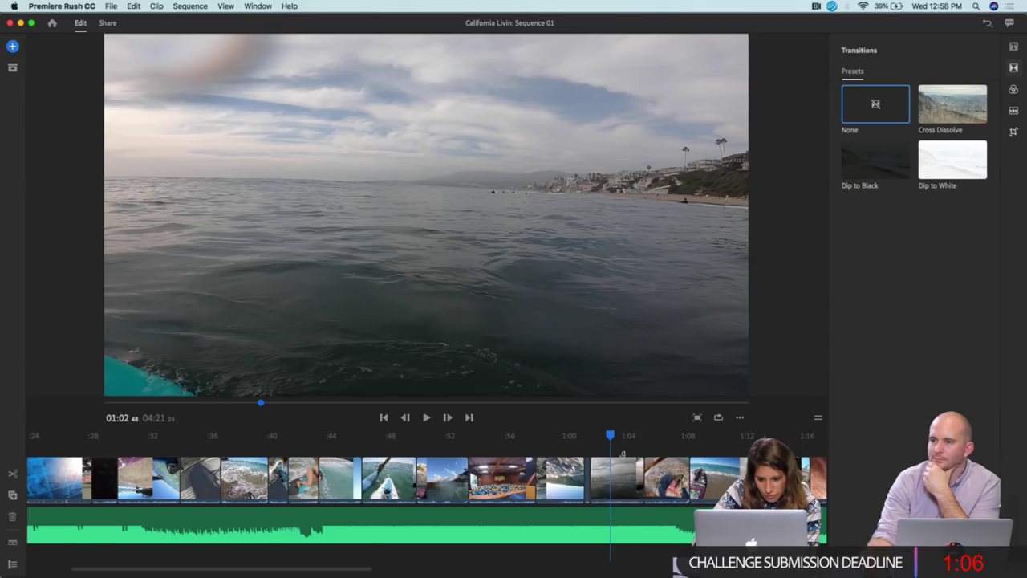
left_click_drag(607, 467, 573, 448)
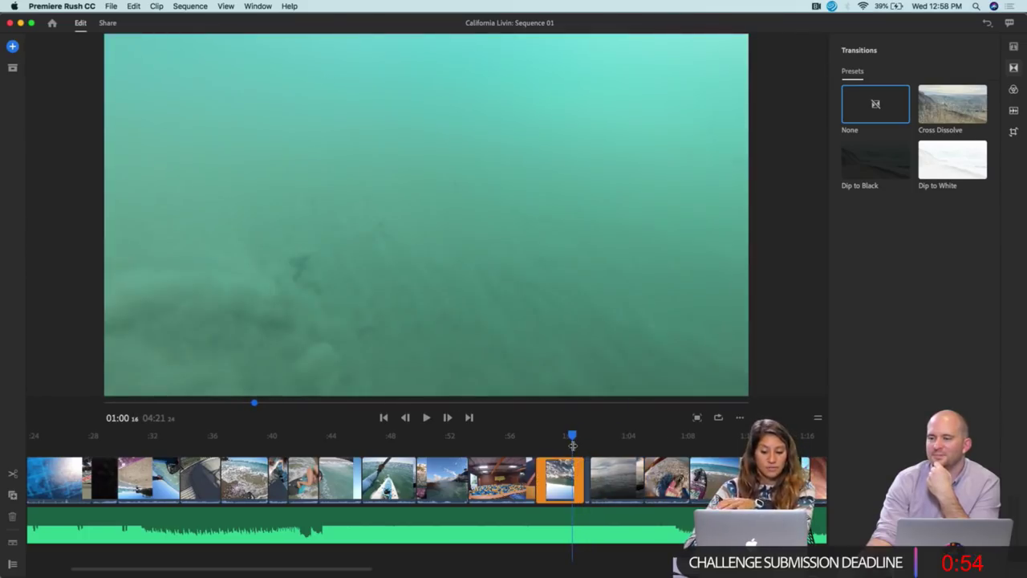
left_click_drag(567, 437, 495, 441)
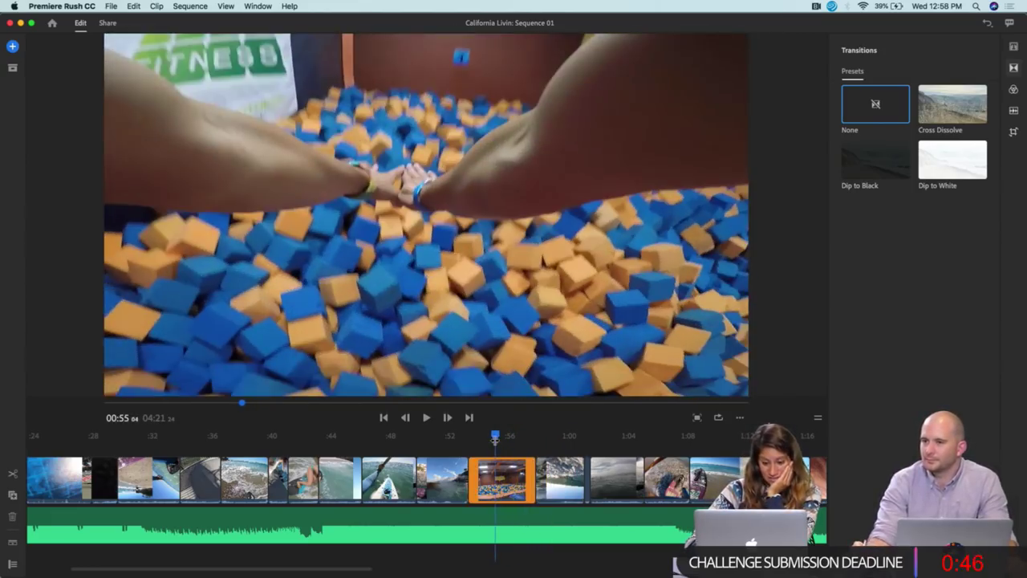
Shorten the end of the foam-pit clip
left_click_drag(528, 472, 418, 447)
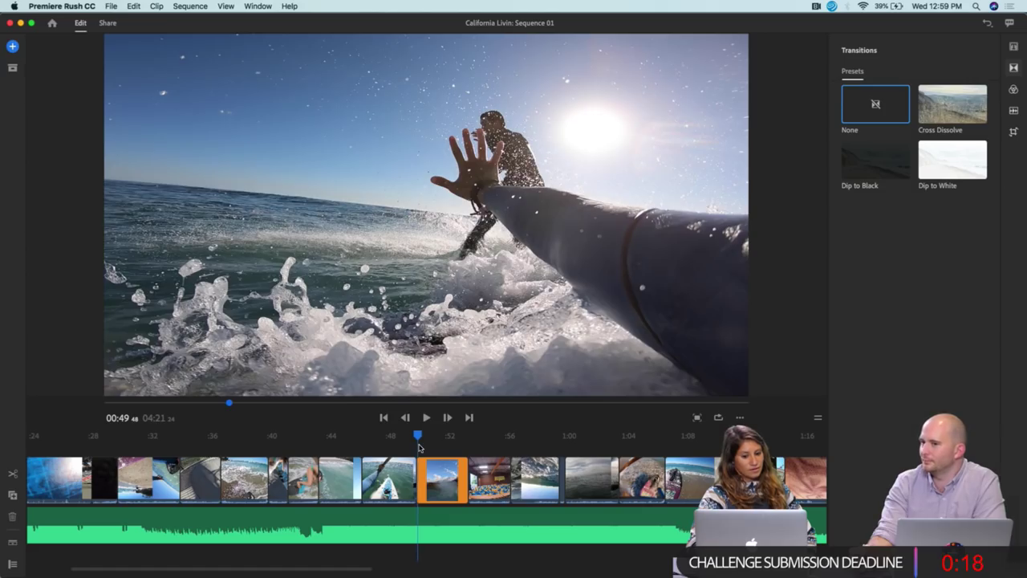
scroll(418, 478, "left", 3)
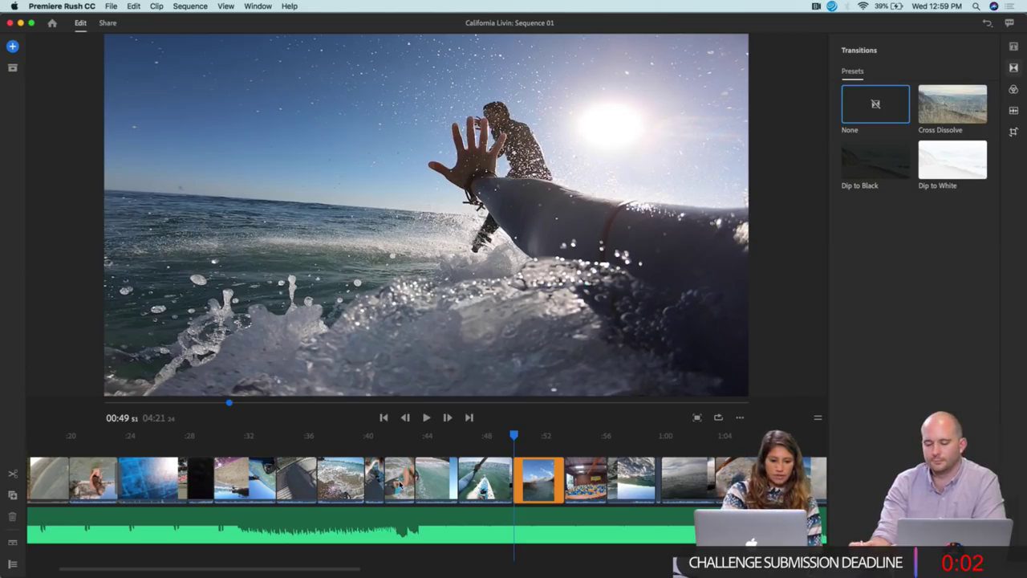
scroll(398, 485, "left", 5)
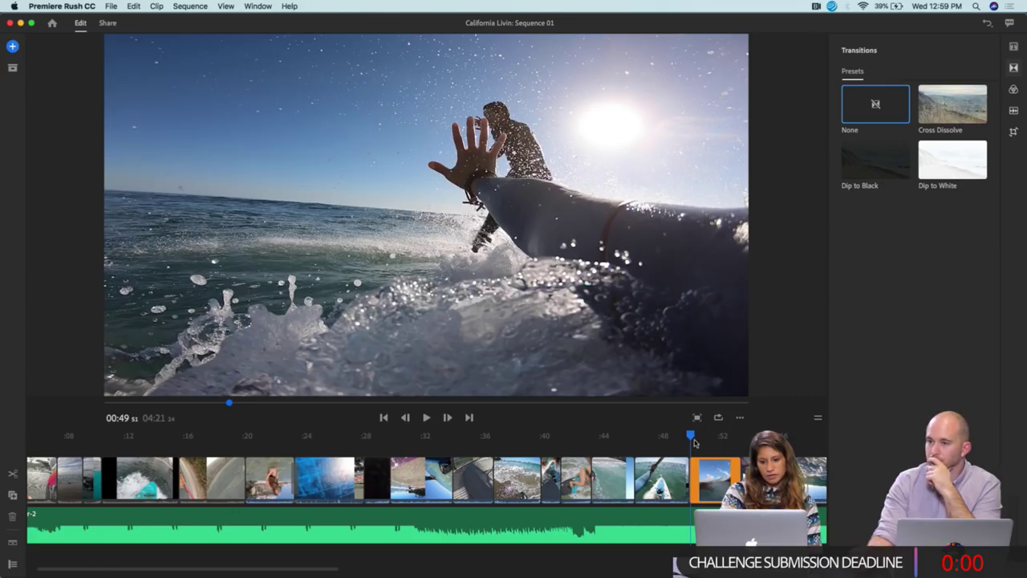
Select the shoreline surf clip near 0:37 and duplicate it with Cmd+D
left_click_drag(689, 436, 667, 445)
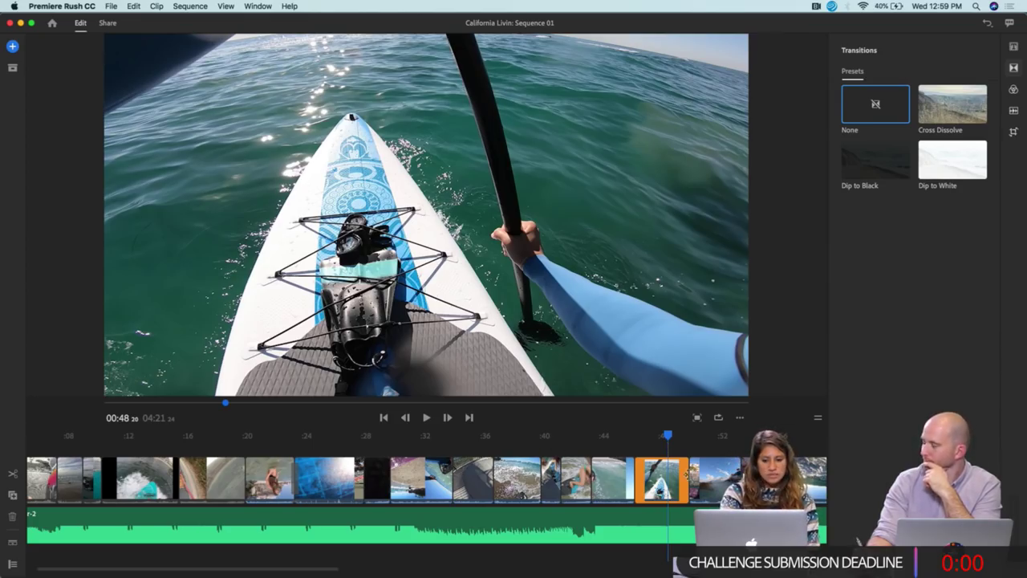
left_click_drag(668, 434, 313, 456)
left_click(359, 458)
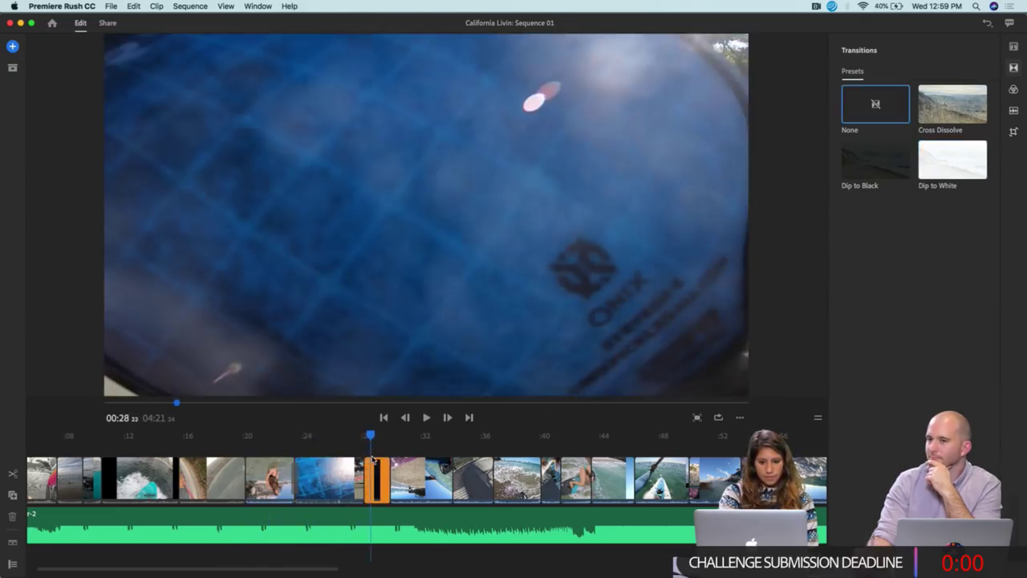
left_click(397, 477)
left_click_drag(396, 435, 536, 470)
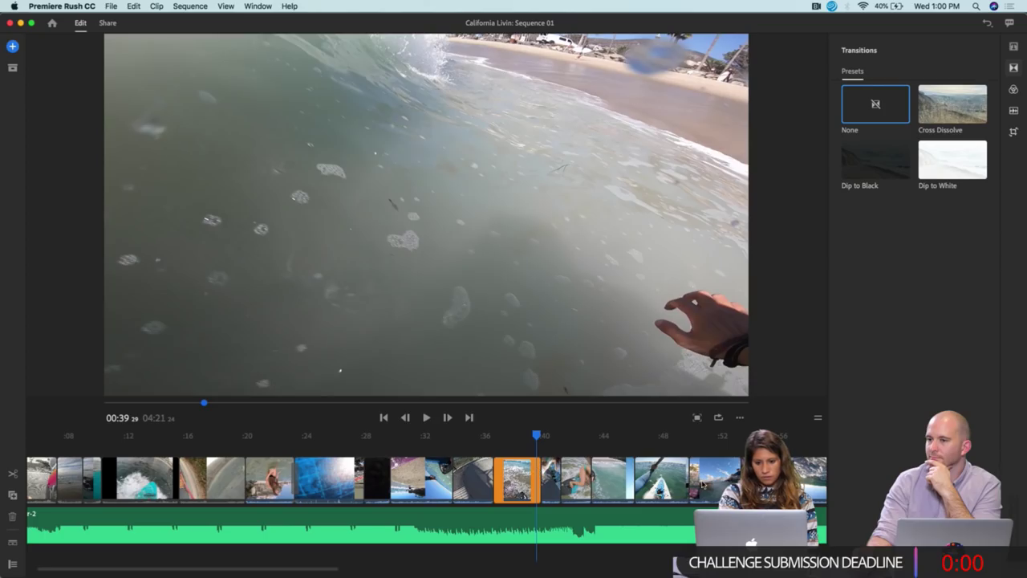
key("super+d")
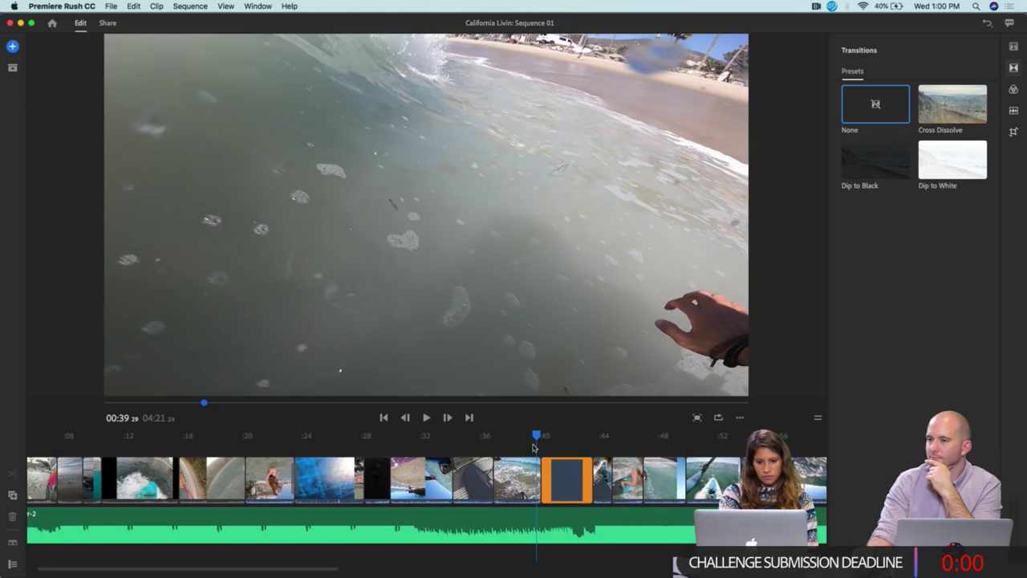
Play the duplicated section from 0:37 to 0:44 to check it
left_click_drag(536, 436, 530, 436)
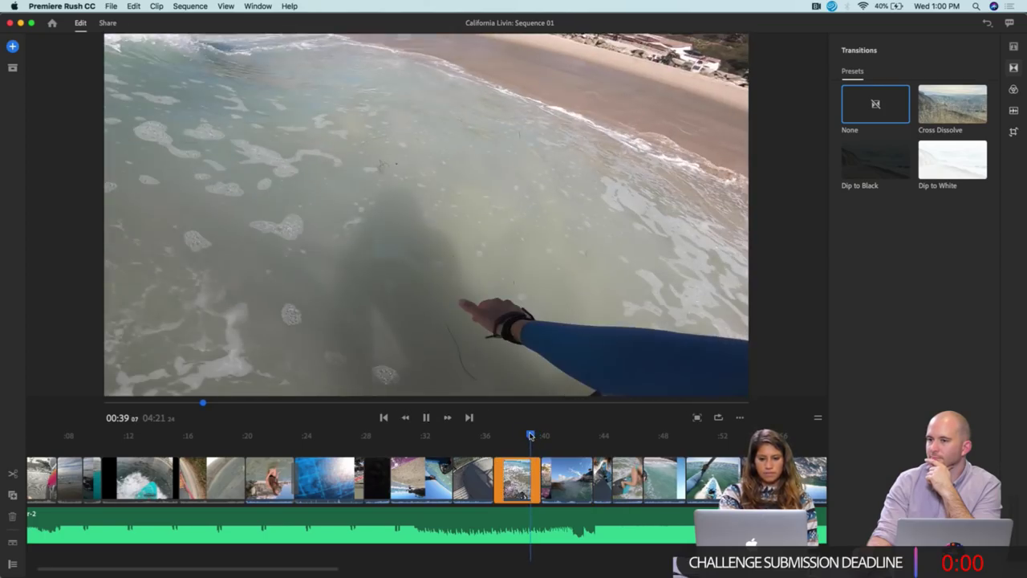
key("space")
key("space")
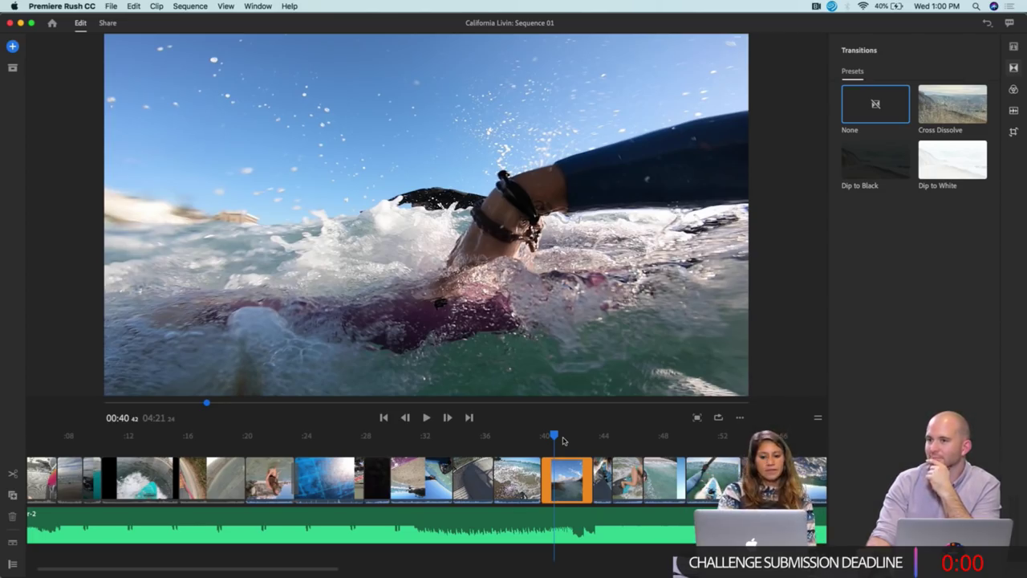
left_click_drag(553, 437, 511, 437)
key("space")
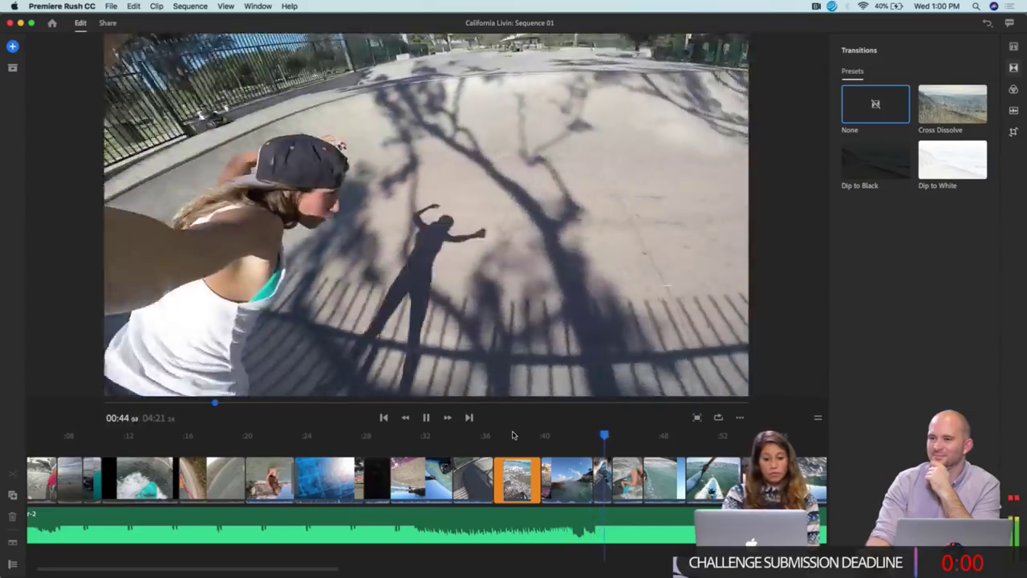
key("space")
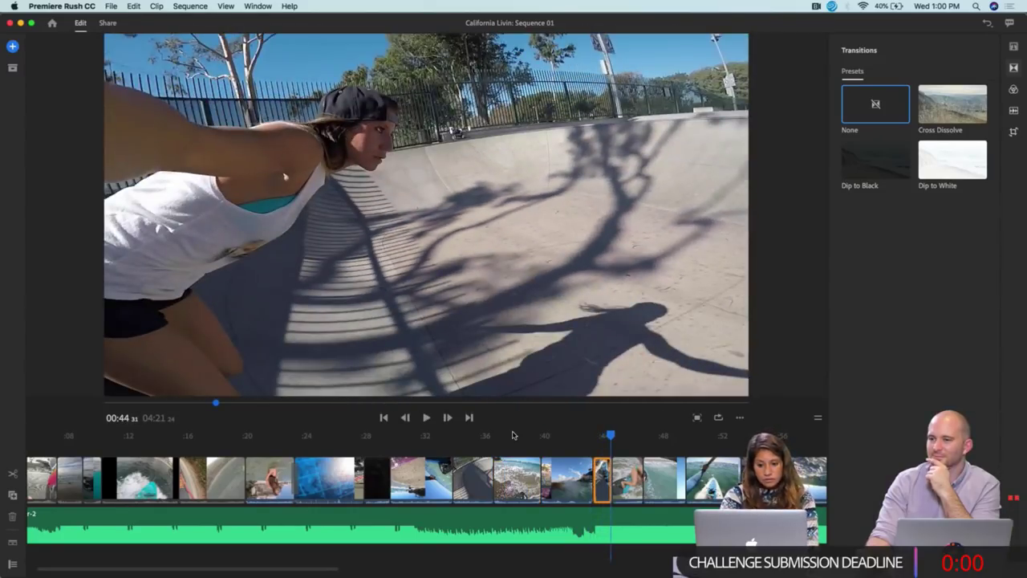
scroll(703, 473, "right", 3)
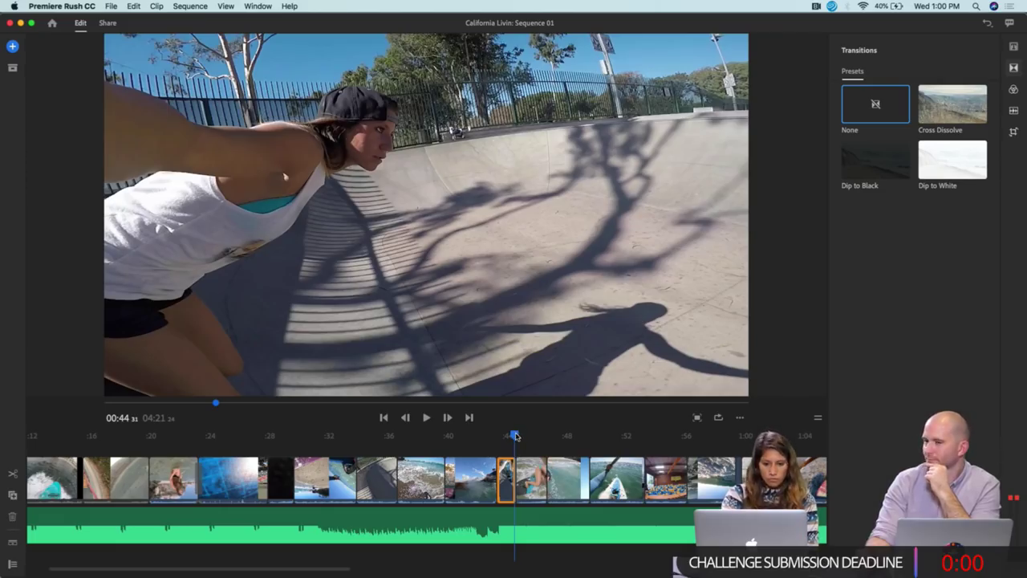
Scroll the timeline forward past the foam-pit clip toward 1:32
left_click_drag(515, 435, 708, 457)
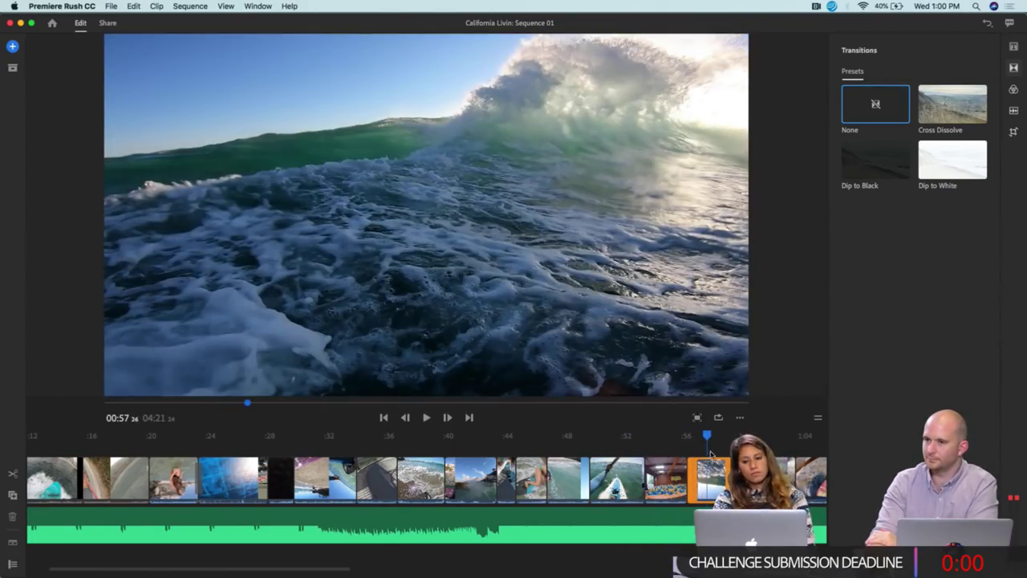
scroll(710, 455, "right", 5)
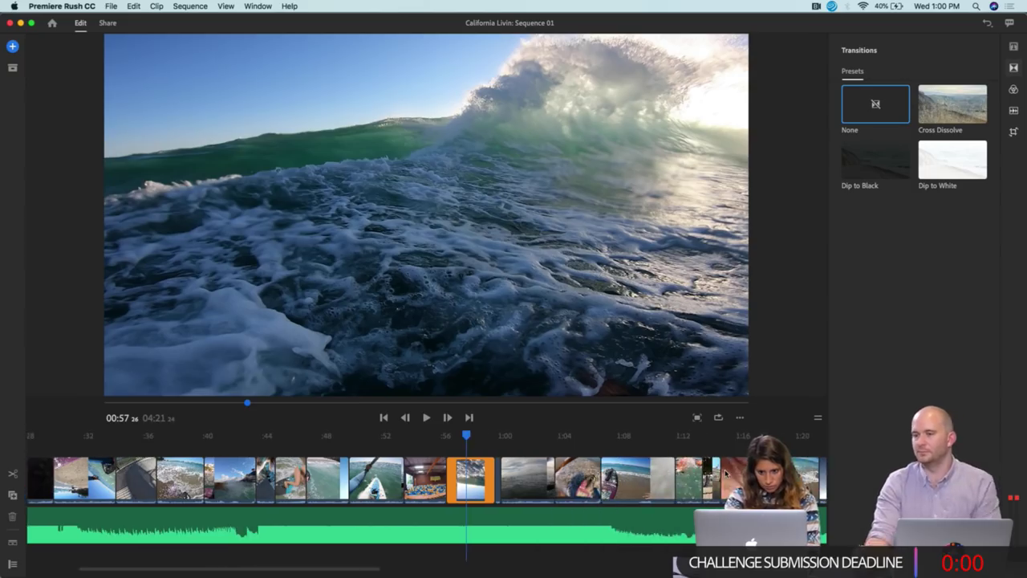
scroll(727, 474, "right", 4)
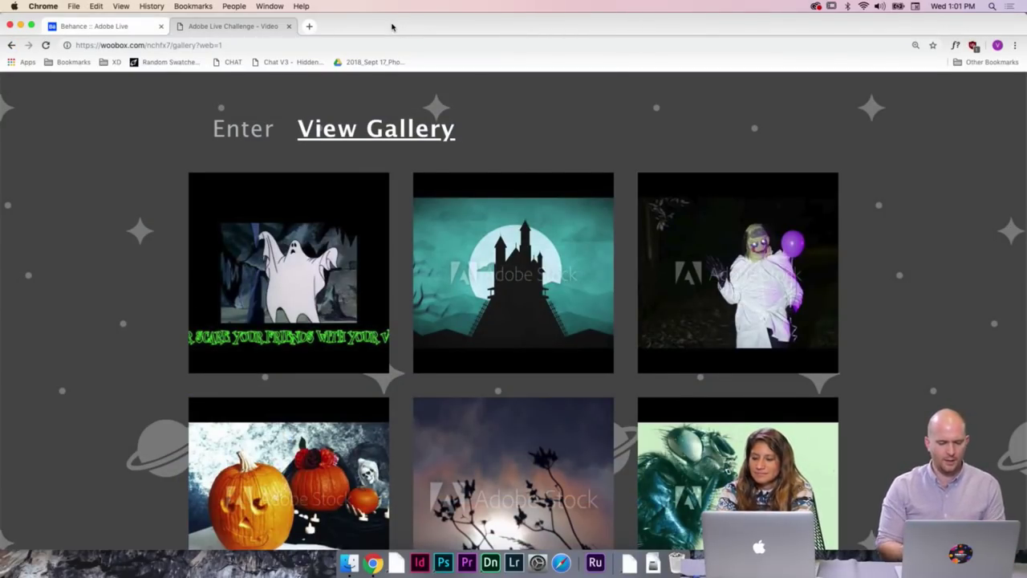
Find the cartoon-ghost entry in the Adobe Live Challenge gallery and open its detail view
scroll(910, 213, "down", 2)
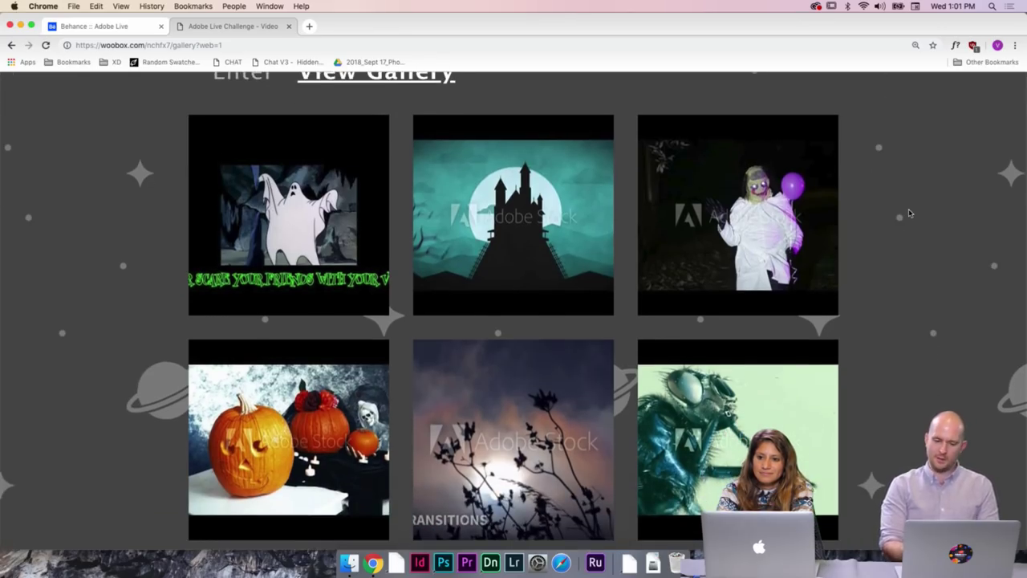
scroll(911, 257, "down", 1)
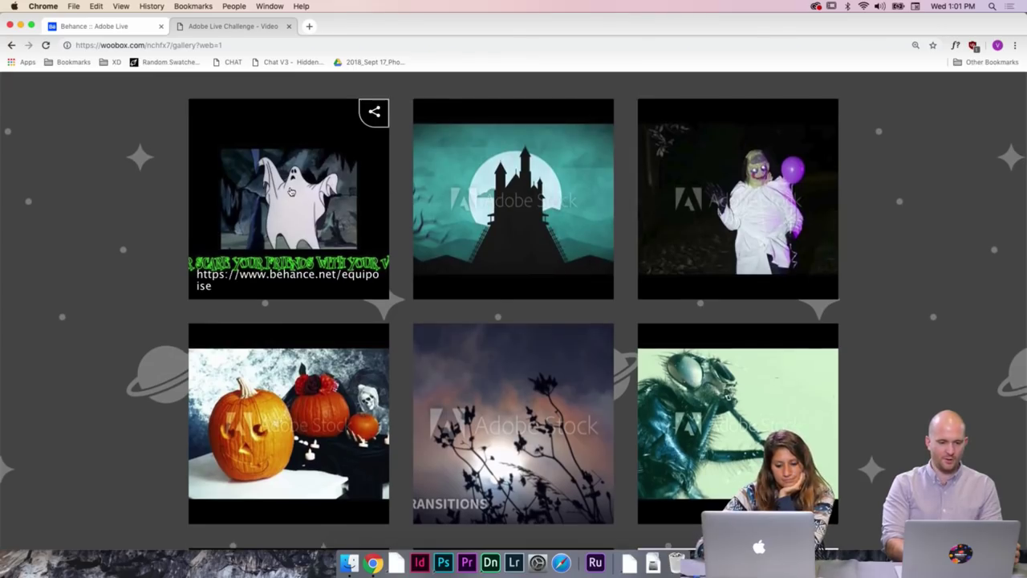
scroll(325, 221, "up", 1)
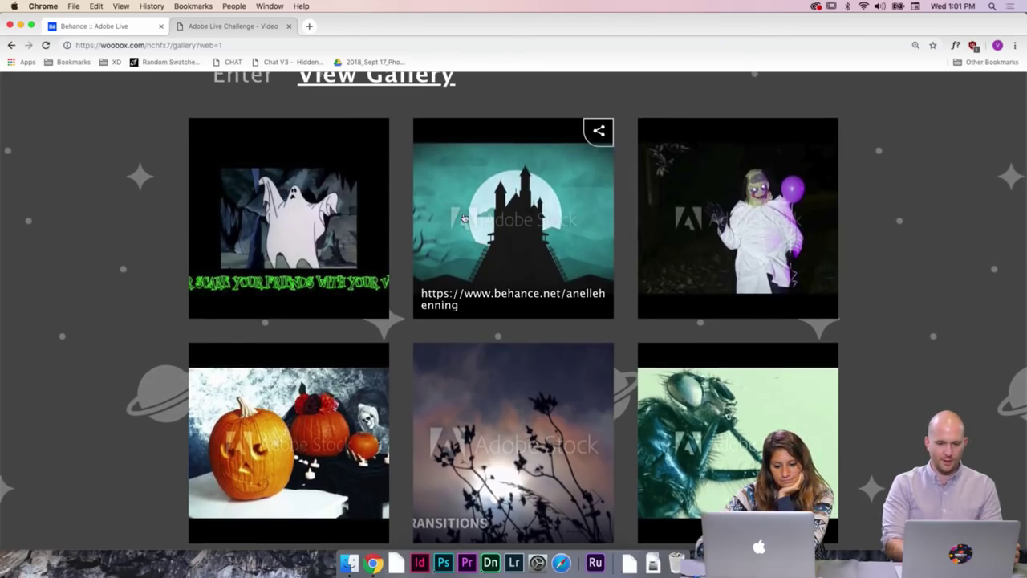
scroll(464, 219, "up", 2)
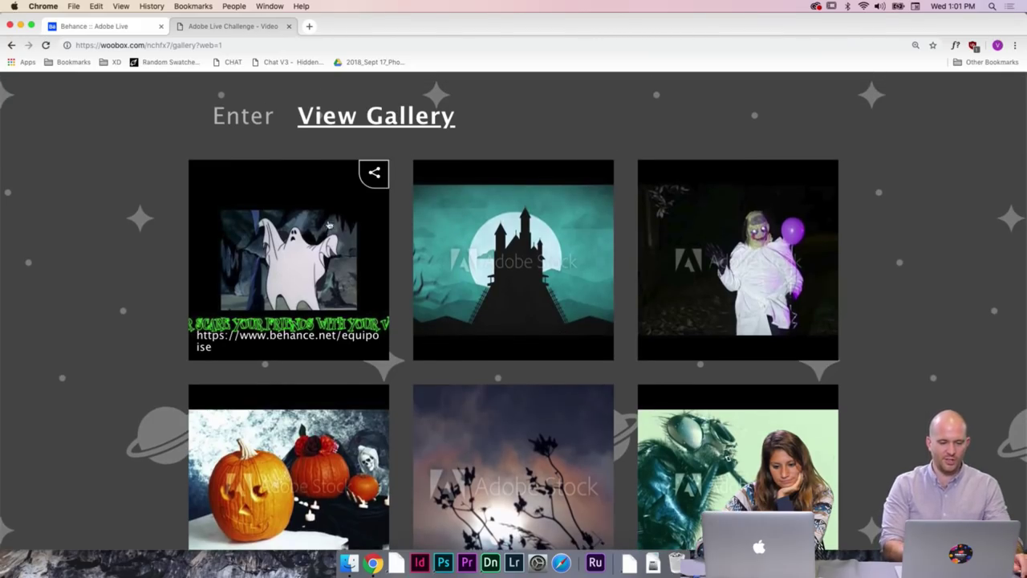
left_click(292, 251)
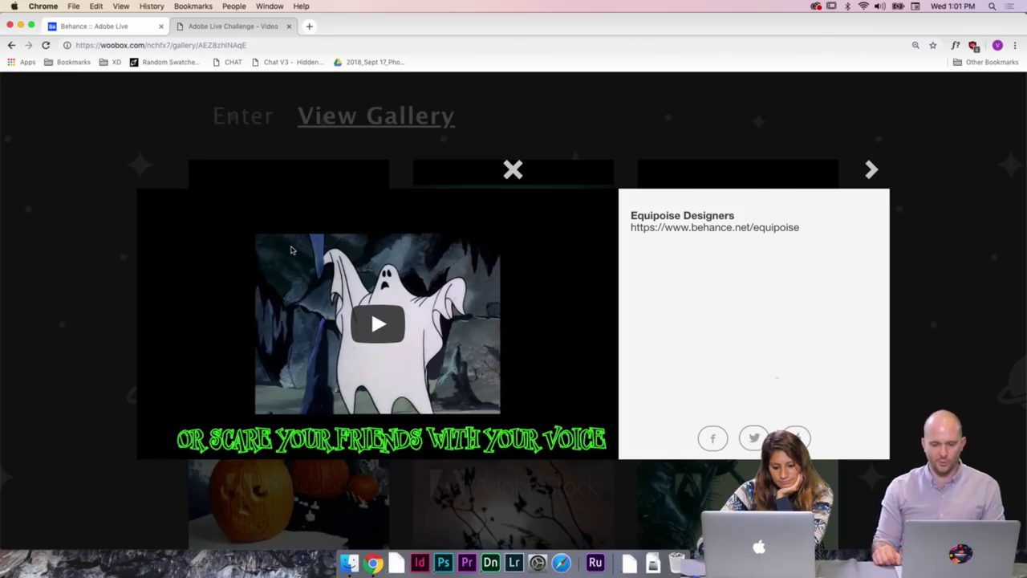
Play the cartoon-ghost video to the end, then close its detail view
left_click(377, 324)
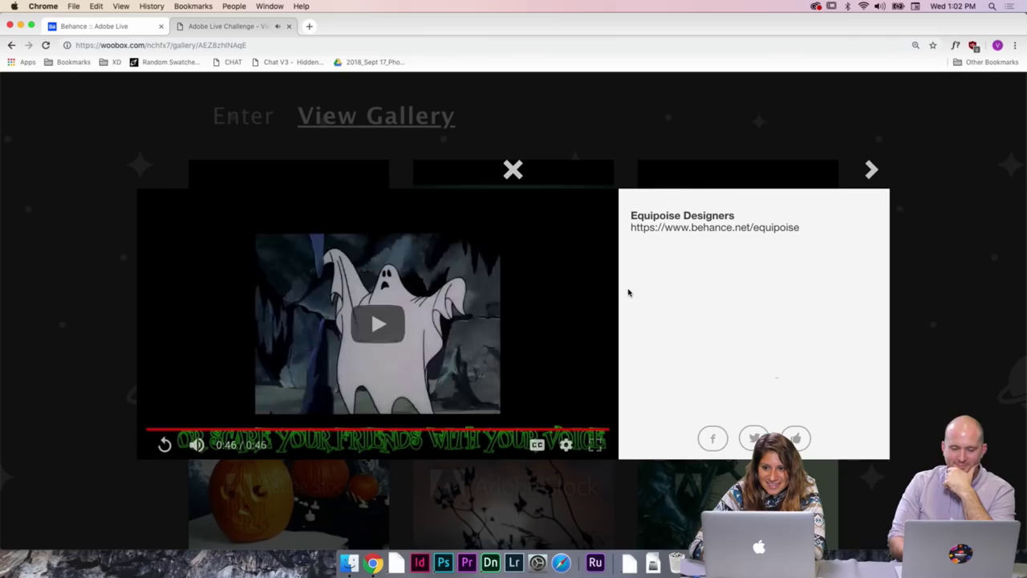
left_click(513, 170)
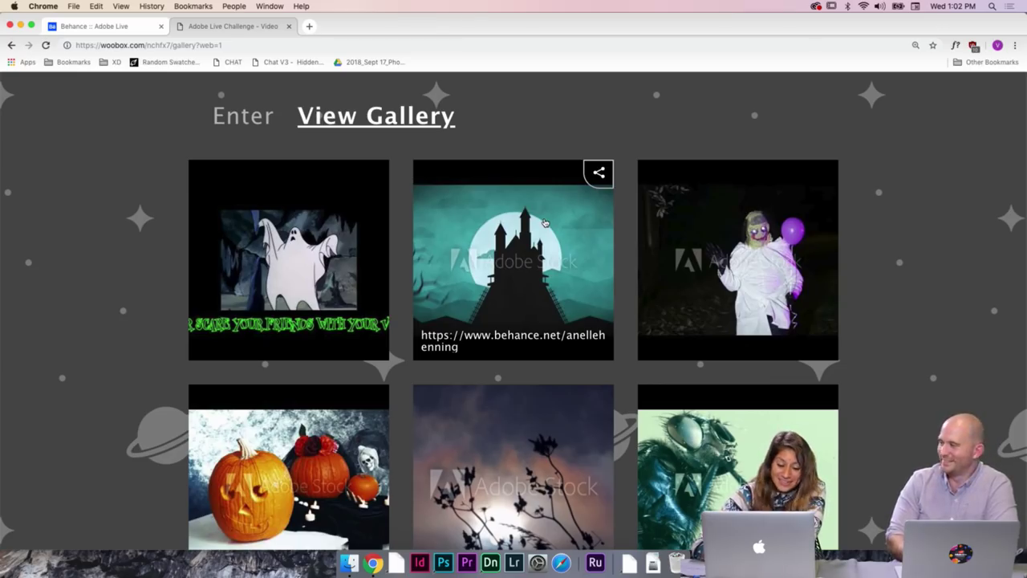
Watch the castle video, close it, and open the purple-balloon figure entry
left_click(505, 271)
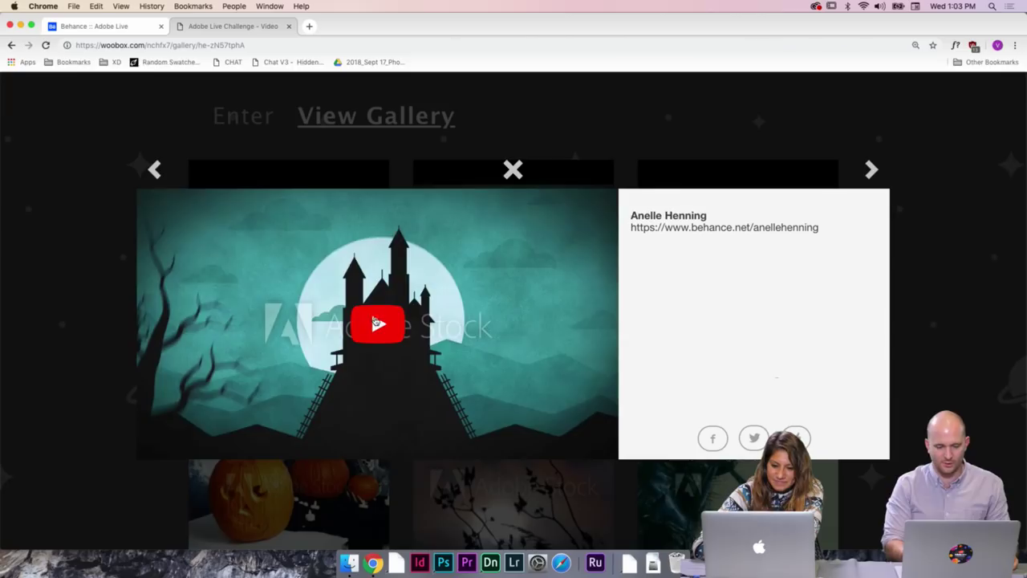
left_click(375, 322)
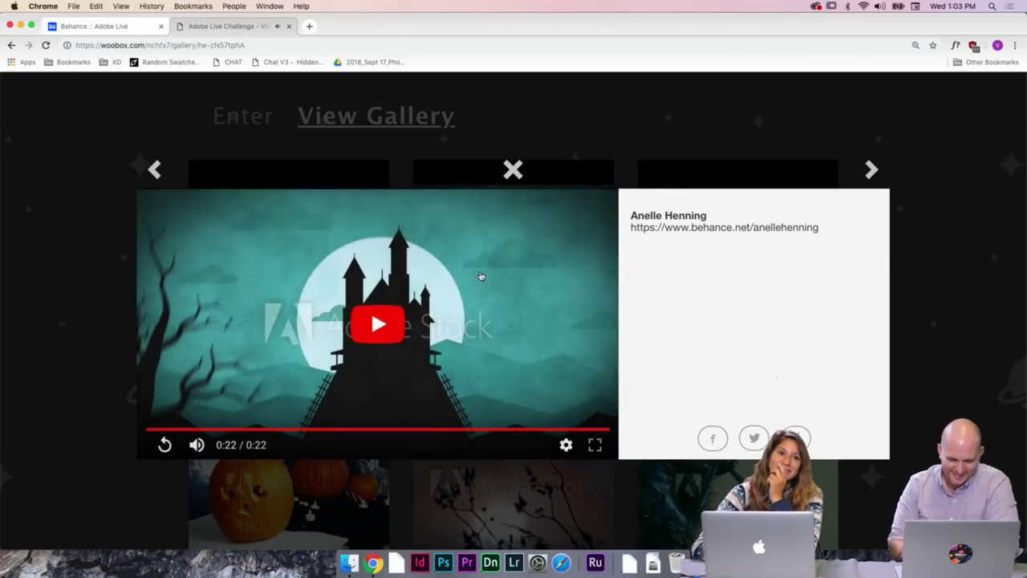
left_click(514, 170)
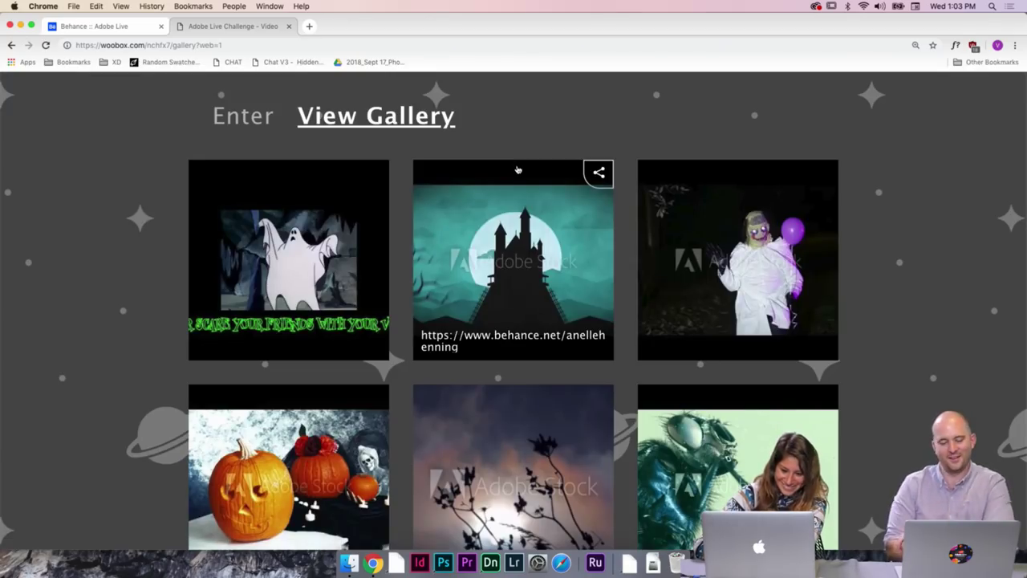
left_click(727, 223)
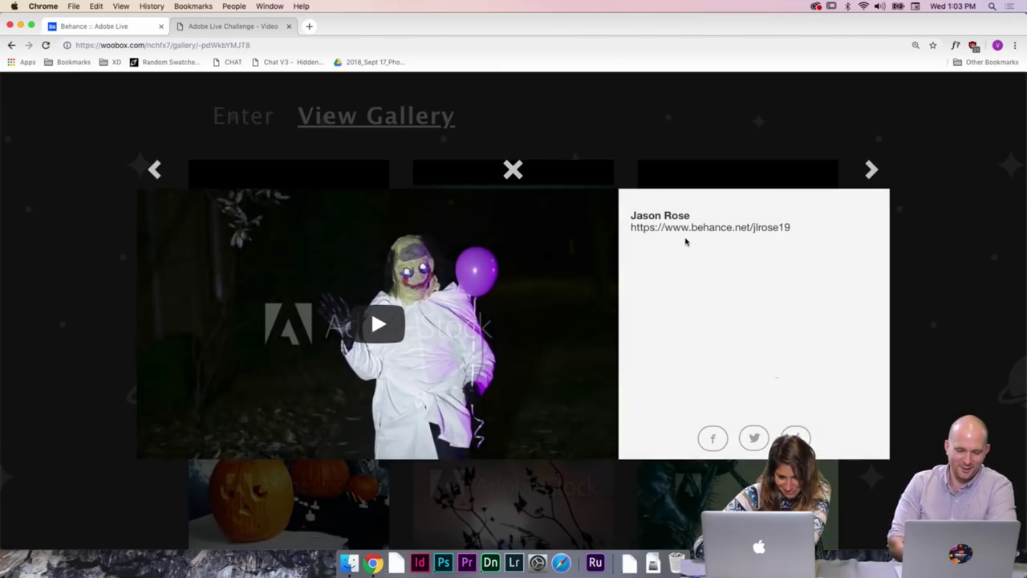
Watch the purple-balloon video, replay it and pause at 0:02, then close it
left_click(383, 325)
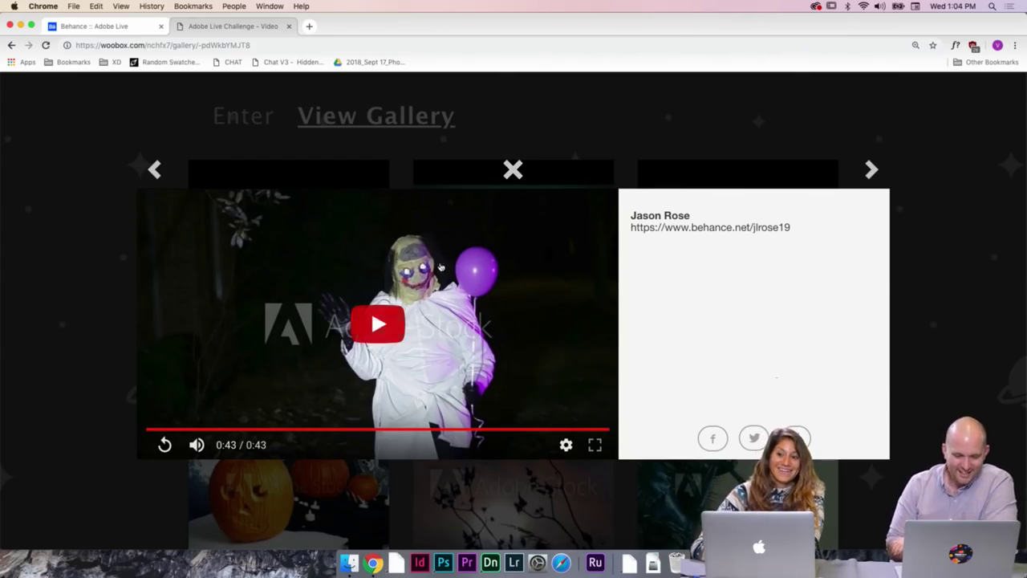
left_click(374, 323)
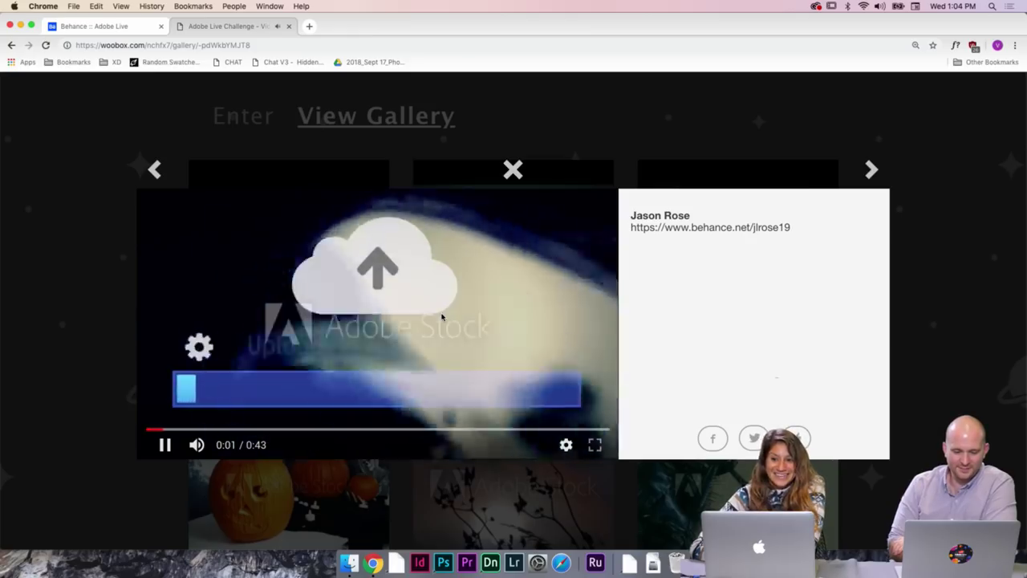
left_click(442, 318)
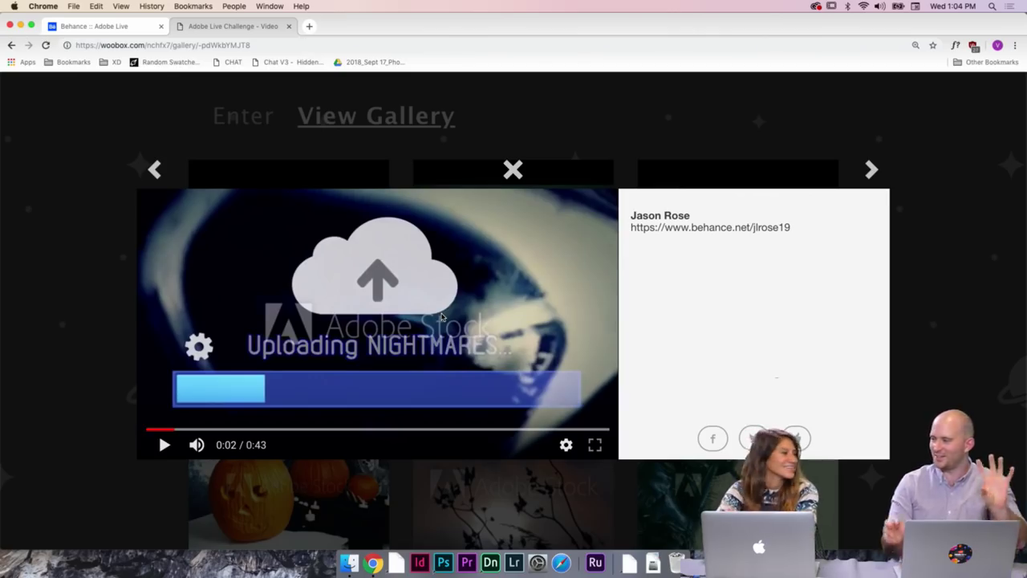
left_click(515, 174)
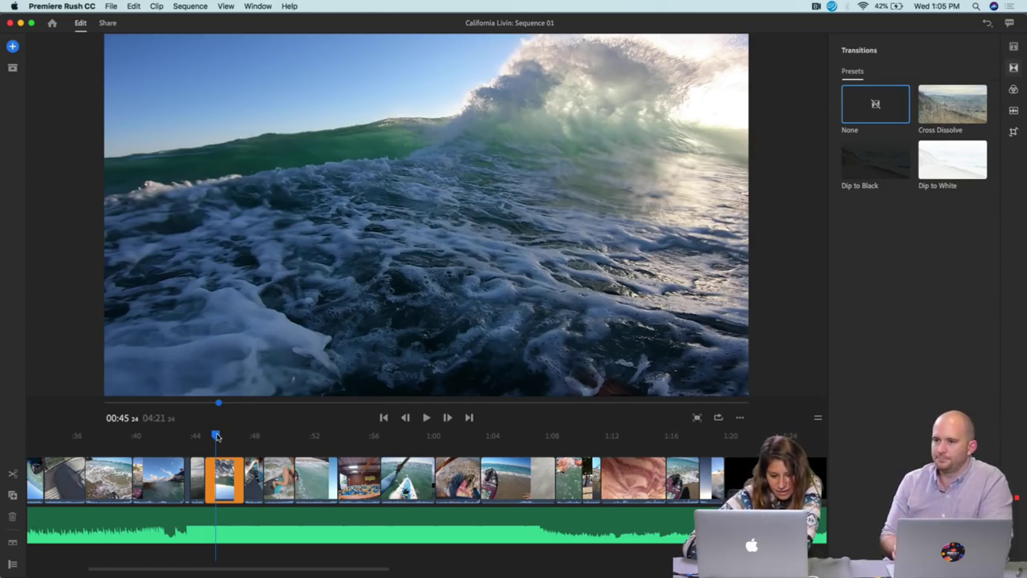
Scrub the playhead back from 00:45 to about 00:42
left_click_drag(216, 436, 175, 443)
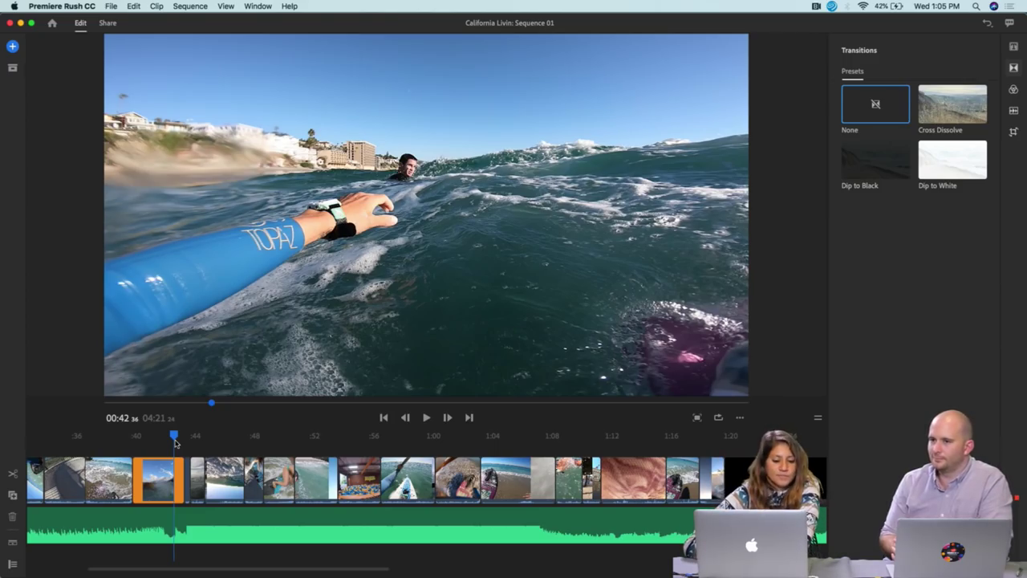
Scrub and play through the surf and paddling clips between 0:41 and 0:48
left_click_drag(175, 443, 163, 438)
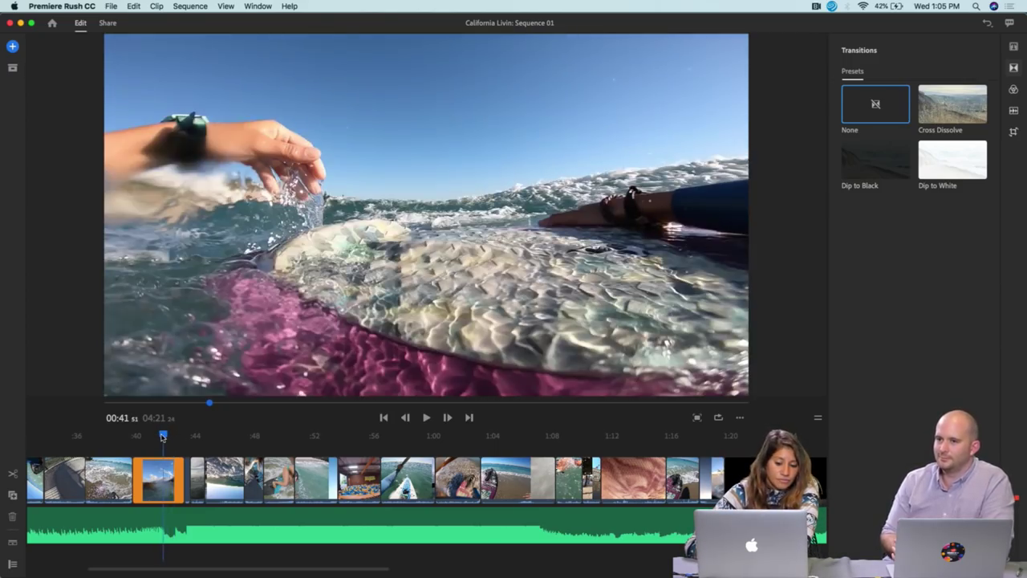
key("space")
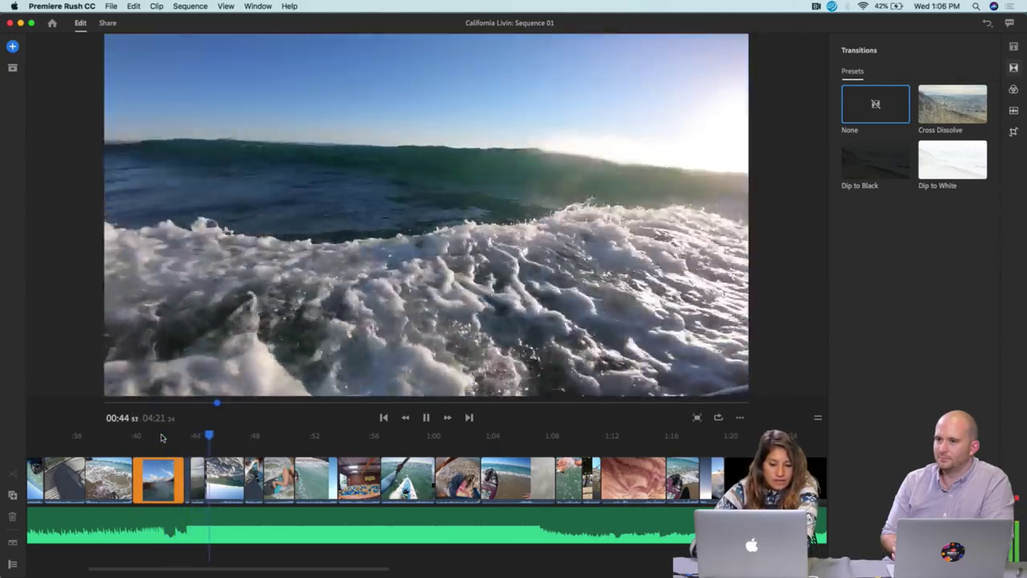
key("space")
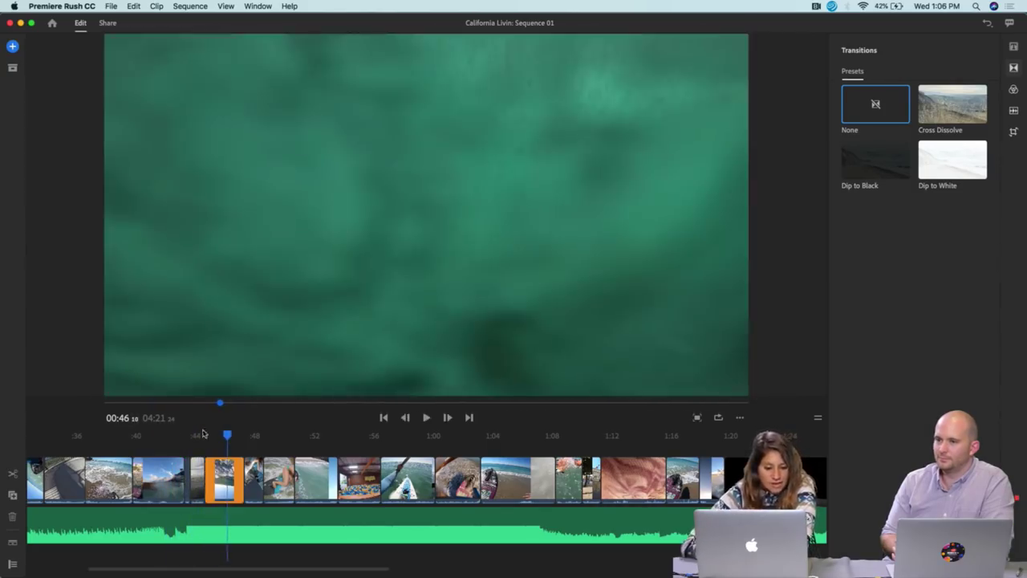
mouse_move(228, 435)
left_mouse_down()
mouse_move(184, 433)
mouse_move(230, 440)
mouse_move(218, 439)
left_mouse_up()
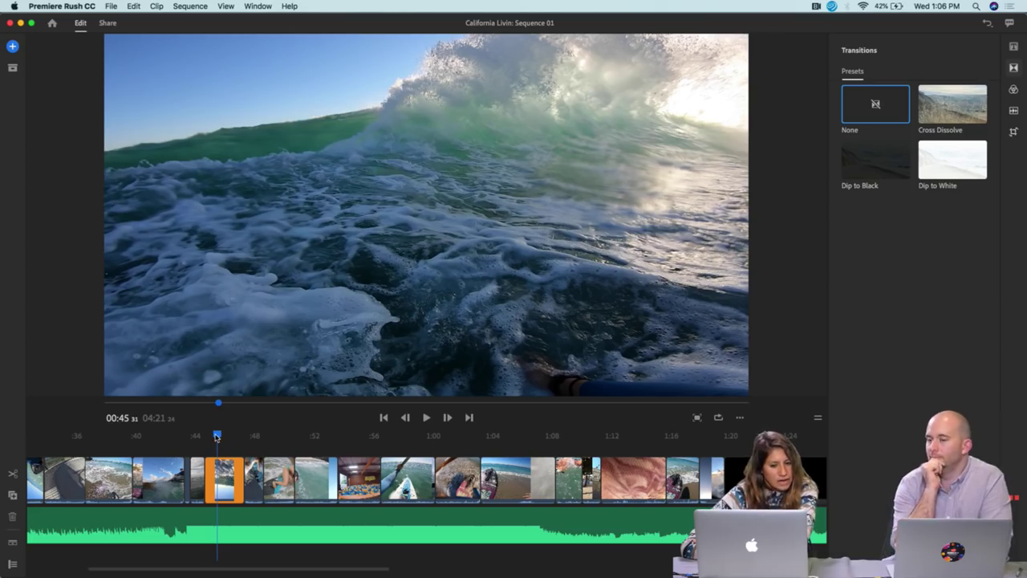
left_click_drag(216, 436, 216, 438)
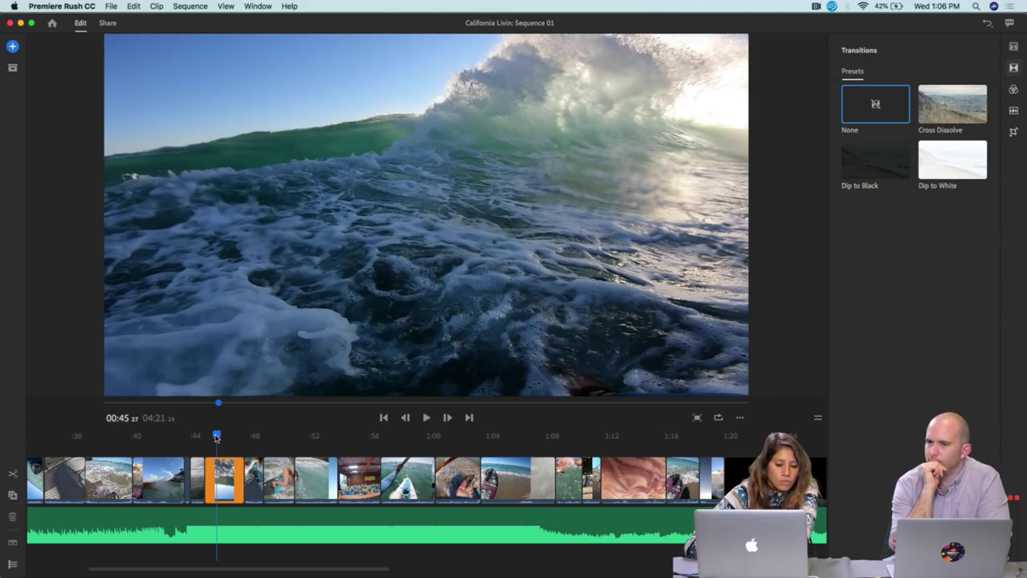
mouse_move(206, 438)
left_mouse_down()
mouse_move(190, 438)
mouse_move(210, 441)
left_mouse_up()
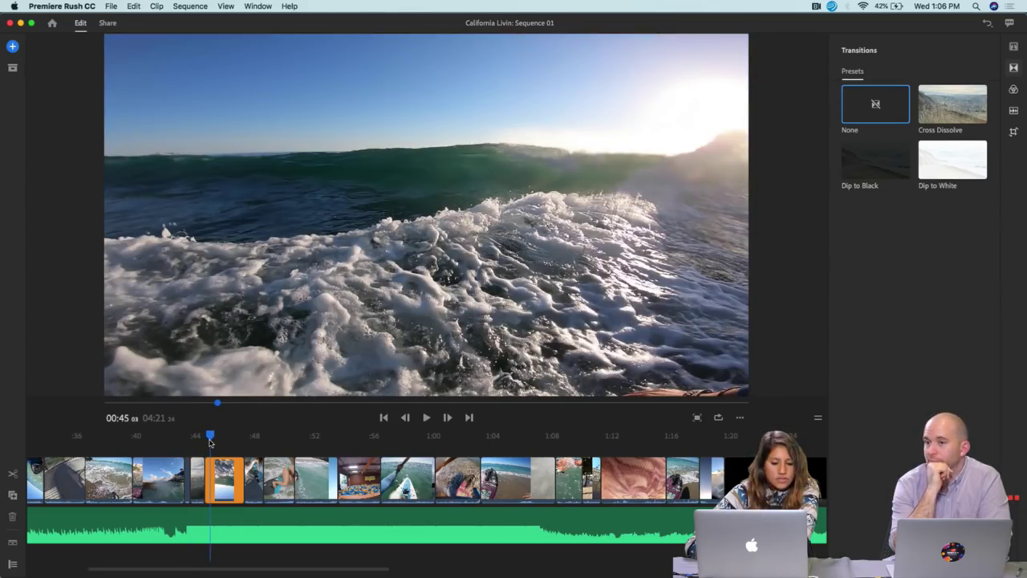
left_click_drag(208, 440, 209, 440)
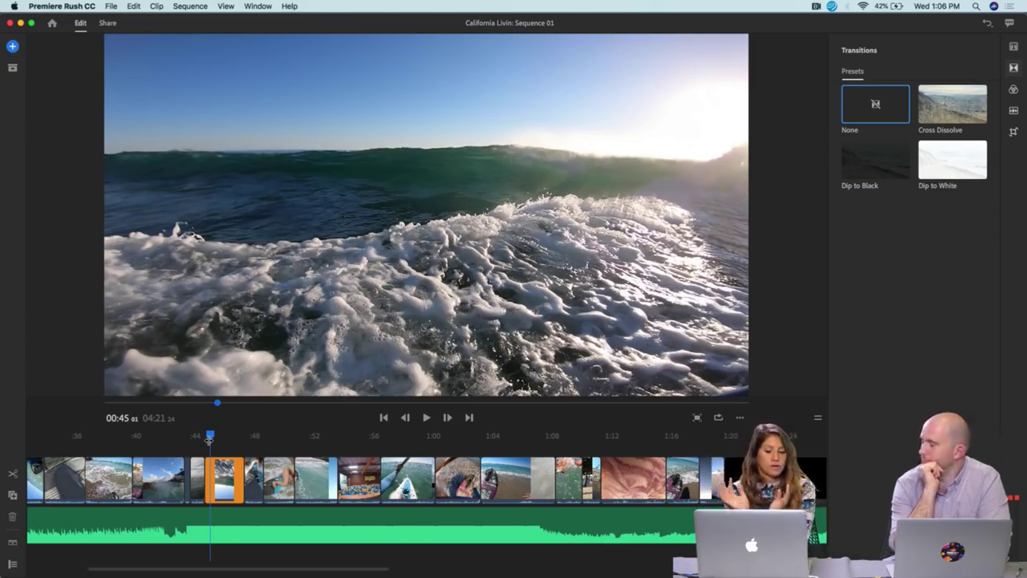
left_click_drag(211, 436, 160, 436)
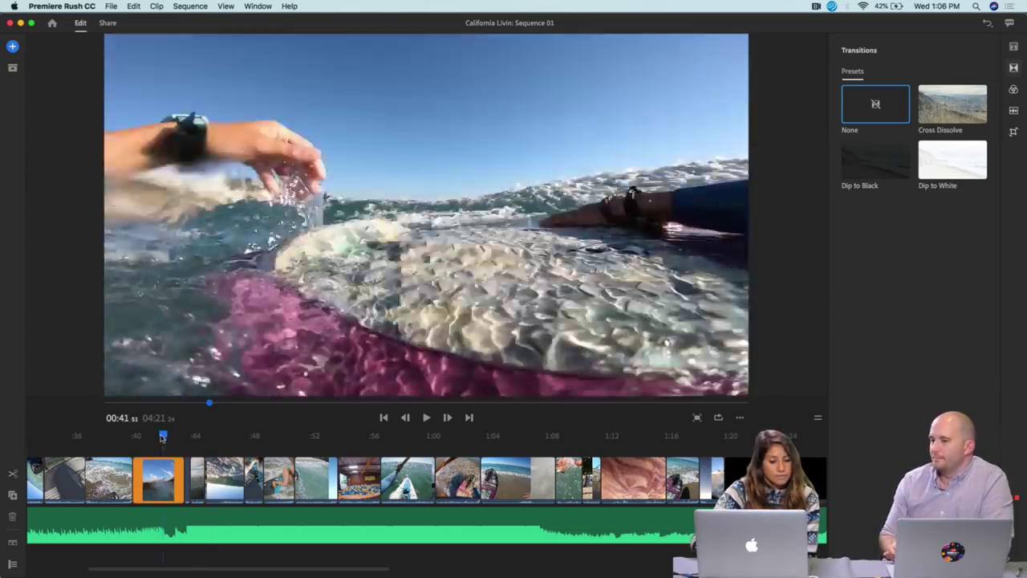
key("space")
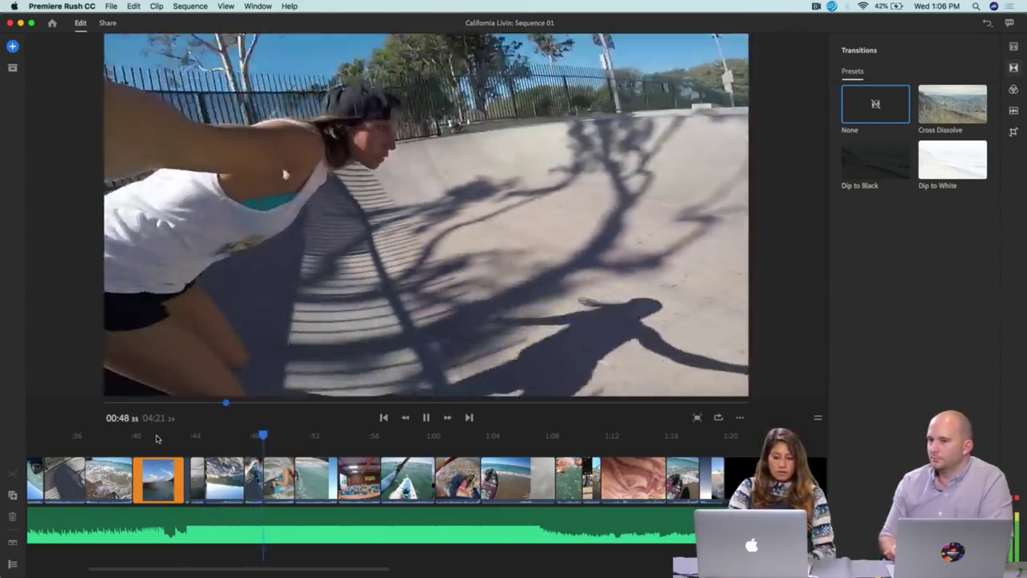
Stop playback at 00:49 on the surfer reaching into whitewater
key("space")
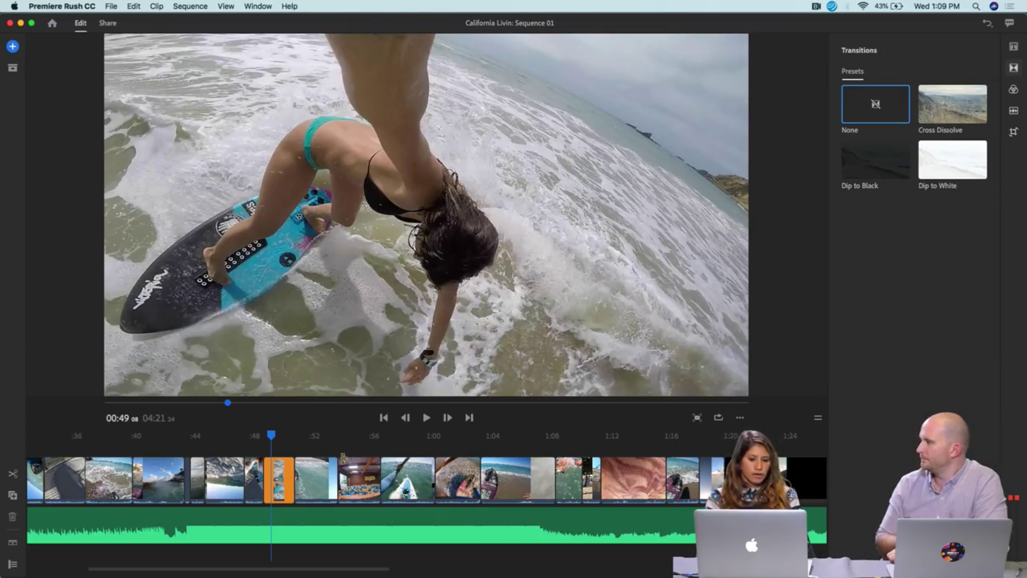
left_click_drag(274, 440, 87, 452)
scroll(88, 451, "left", 10)
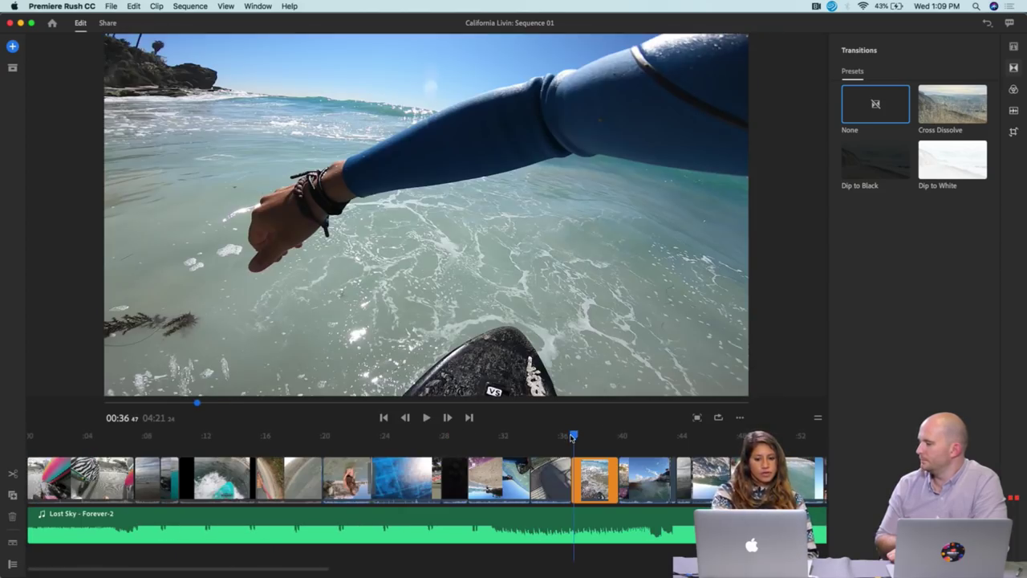
left_click_drag(572, 438, 91, 435)
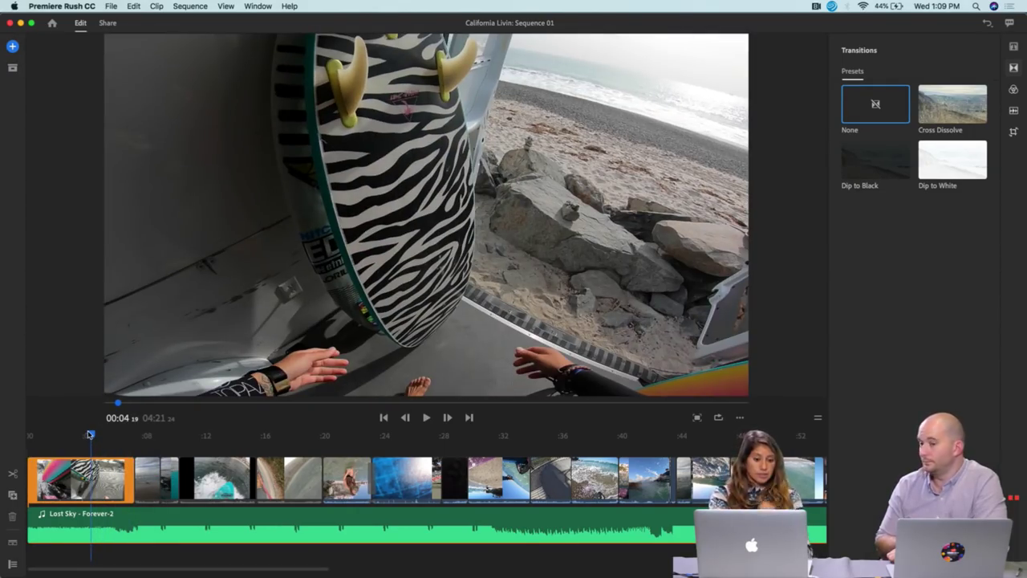
left_click_drag(91, 435, 38, 438)
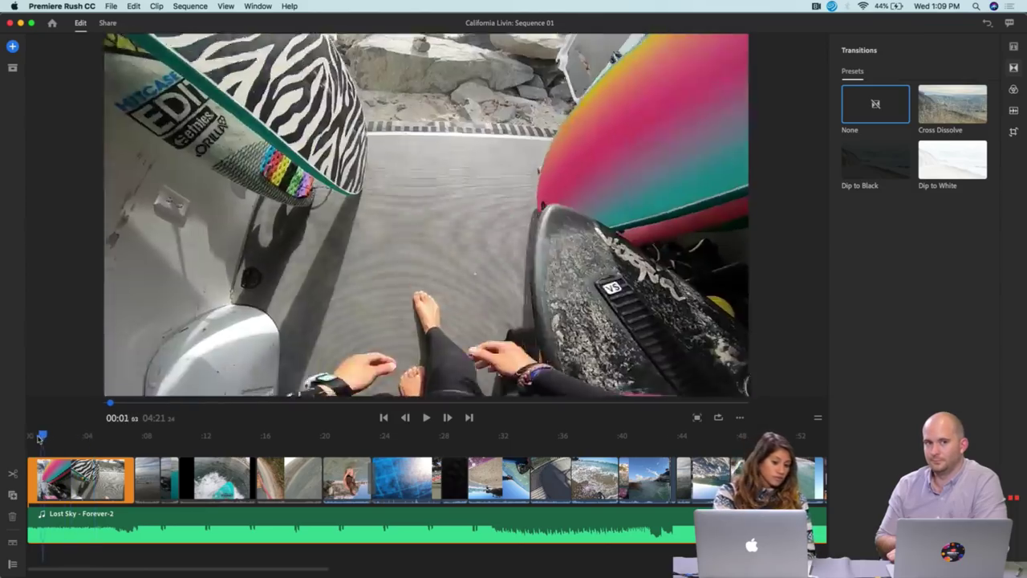
key("space")
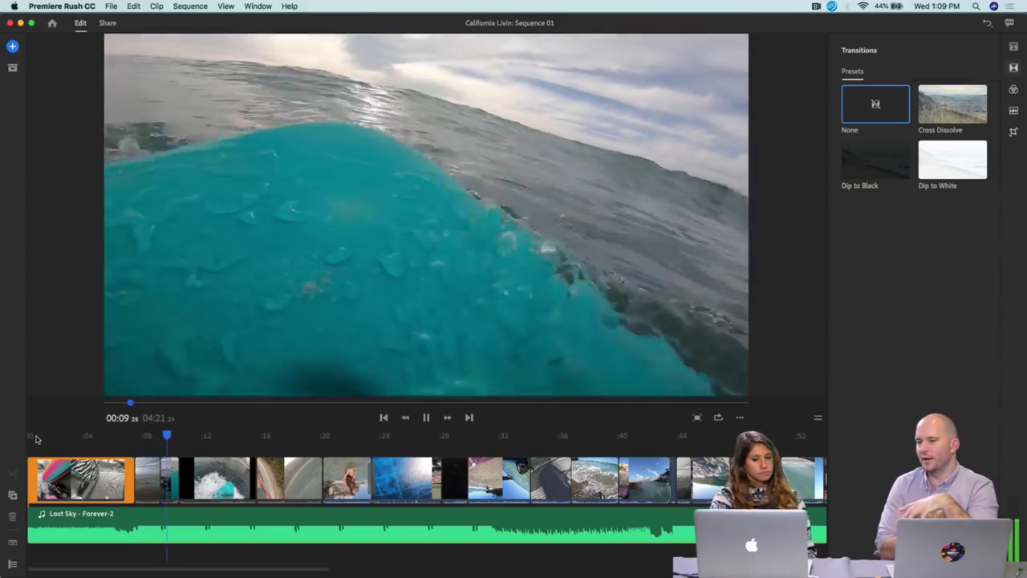
key("space")
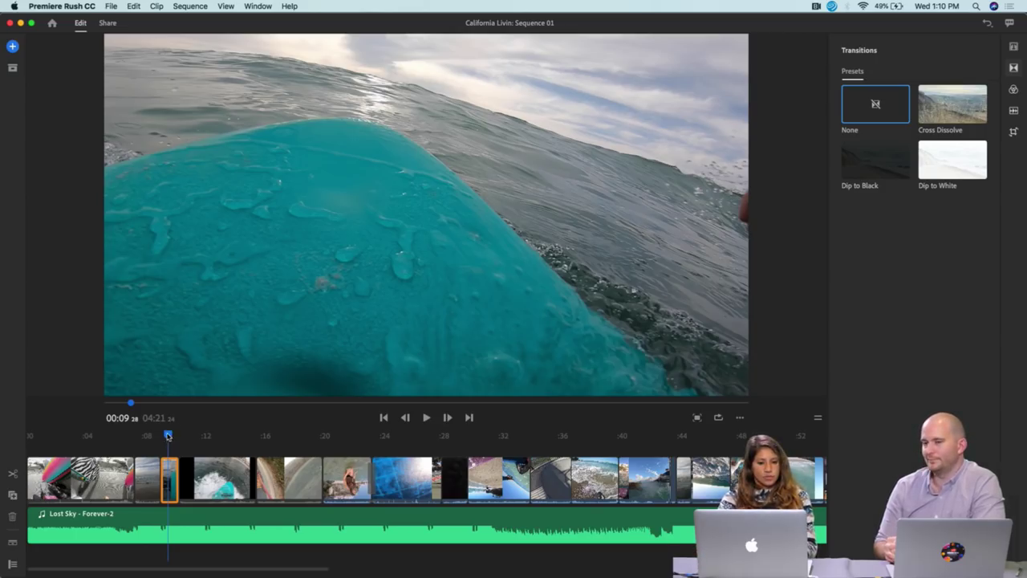
Review the opening, then trim Lost Sky - Forever-2's start so it begins about two seconds in
left_click_drag(168, 435, 25, 439)
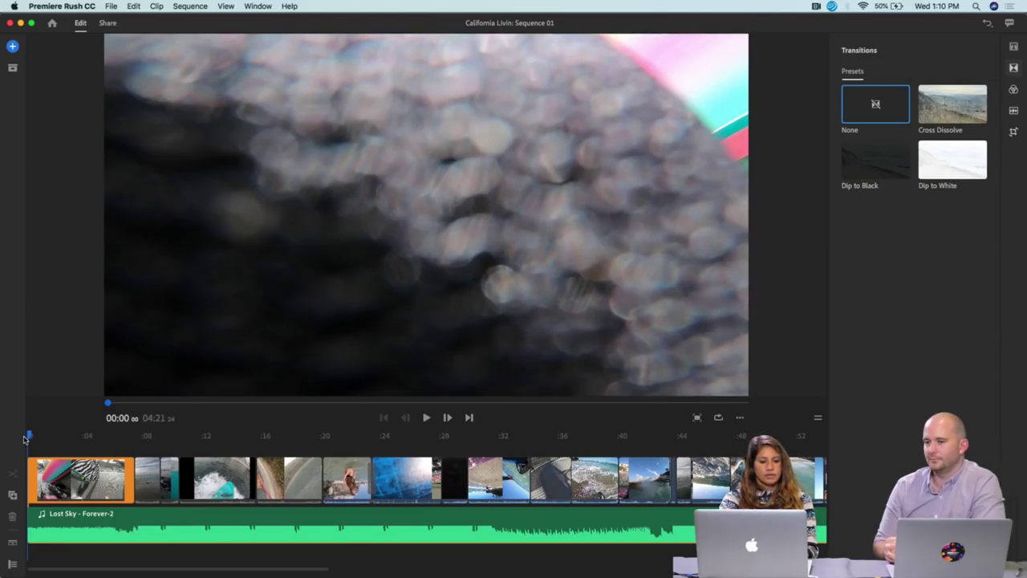
key("space")
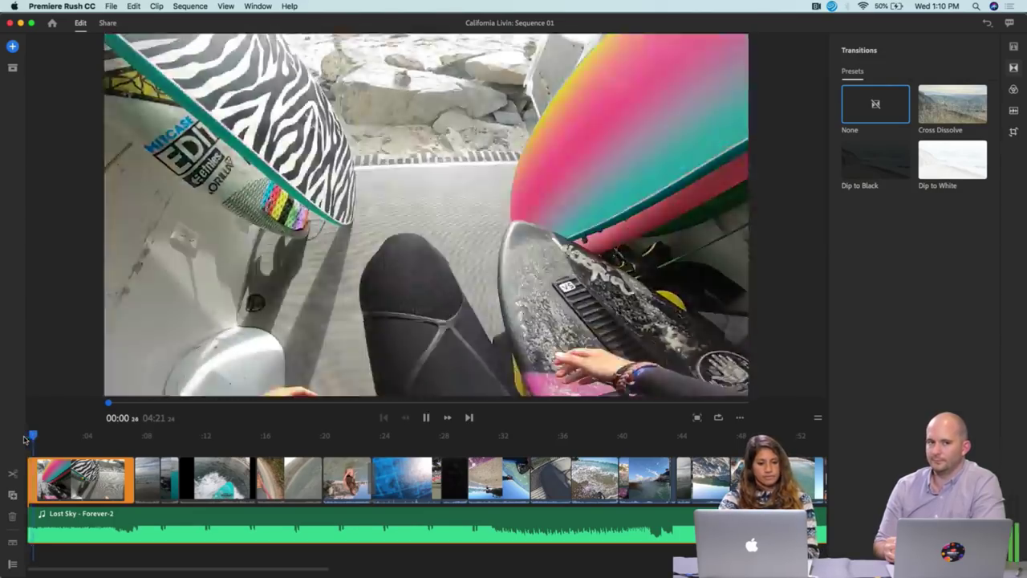
key("XF86AudioRaiseVolume")
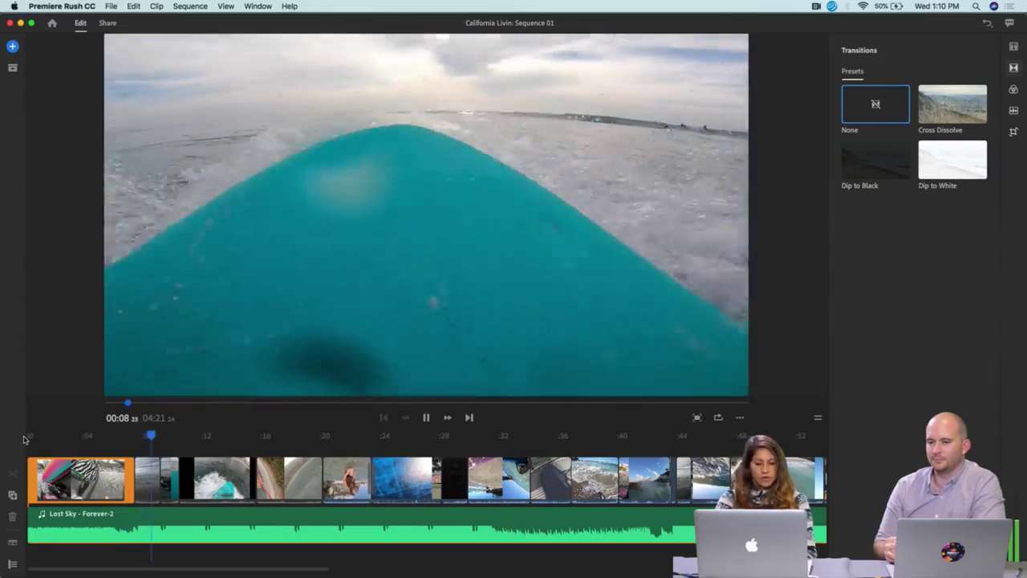
key("space")
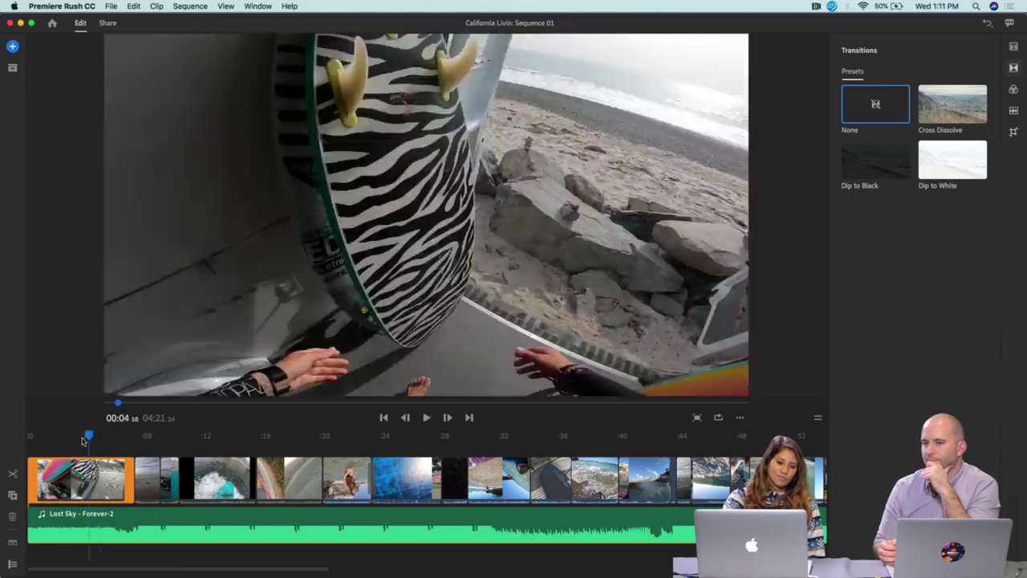
mouse_move(87, 438)
left_mouse_down()
mouse_move(42, 447)
mouse_move(149, 445)
mouse_move(98, 445)
left_mouse_up()
left_click_drag(30, 519, 71, 523)
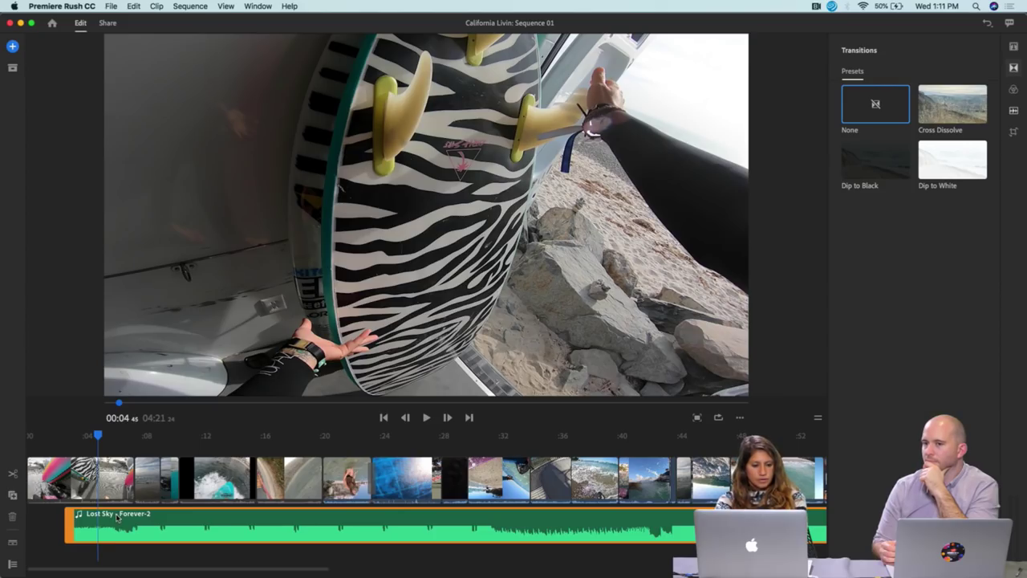
Move the Lost Sky - Forever-2 music clip to the start of the timeline
left_click_drag(117, 525, 81, 528)
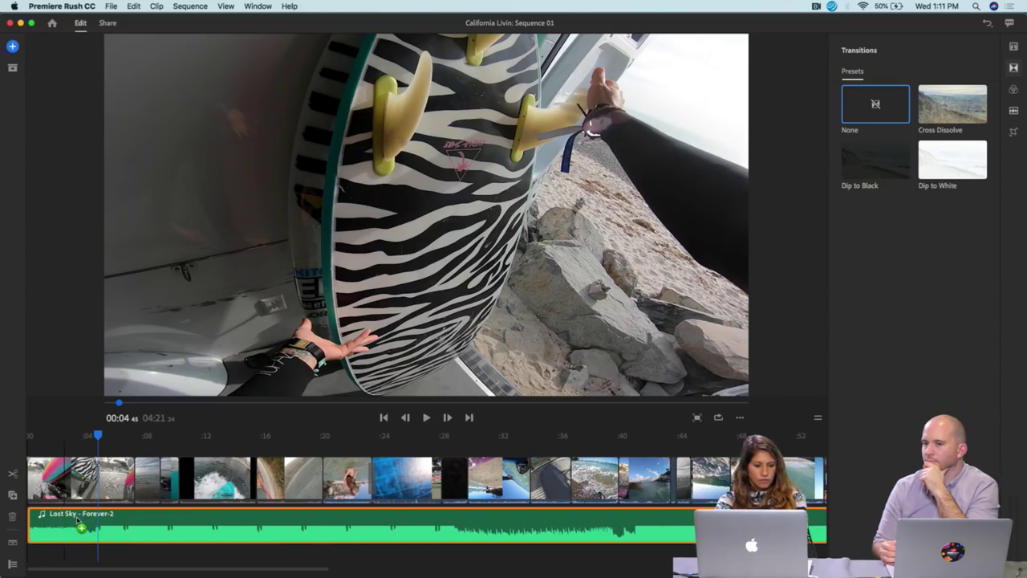
key("super+z")
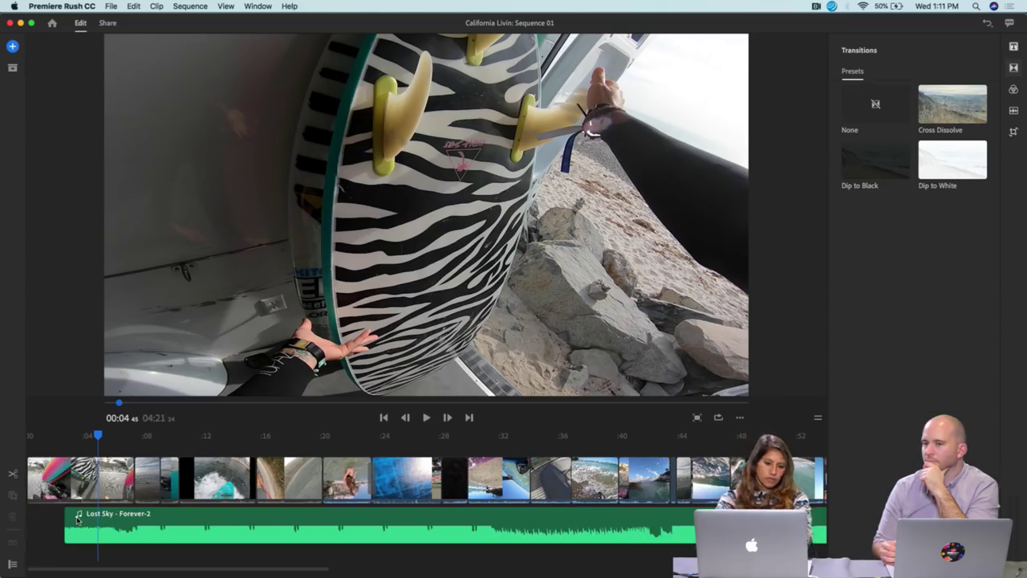
key("super+shift+z")
Split the opening surfboard footage into shorter pieces and trim the second piece's start
left_click(64, 486)
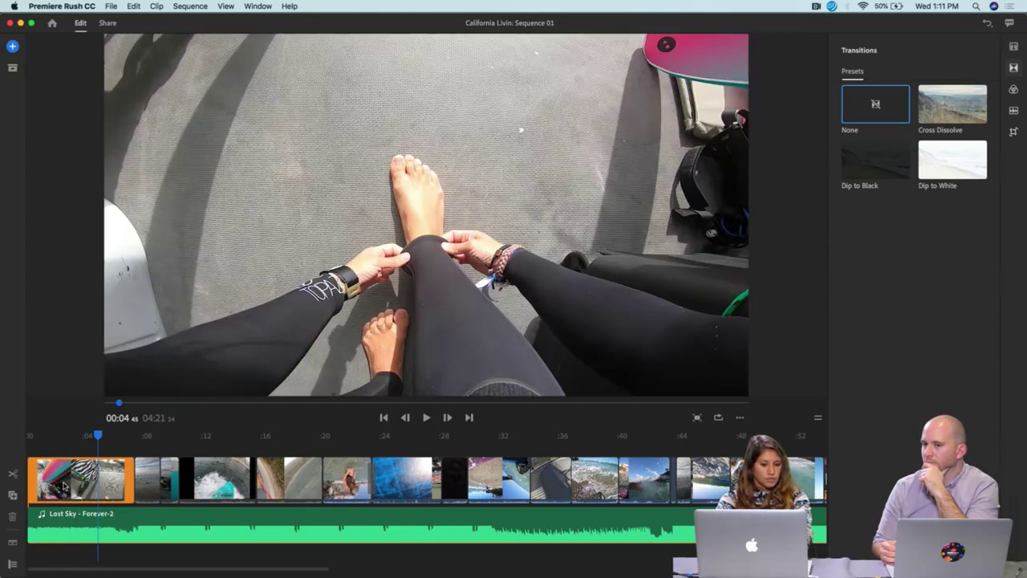
left_click(64, 483)
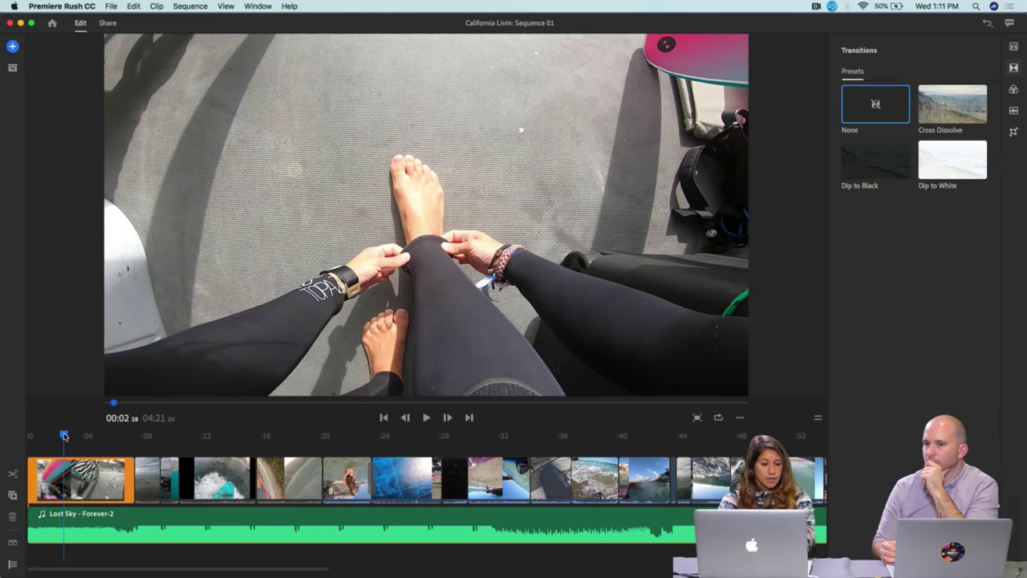
mouse_move(65, 436)
left_mouse_down()
mouse_move(27, 436)
mouse_move(65, 444)
left_mouse_up()
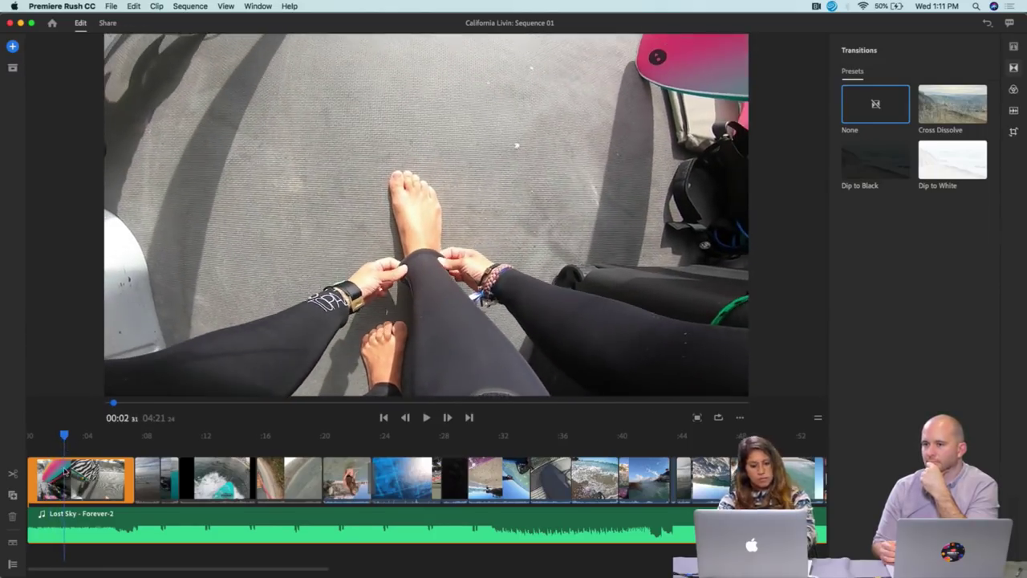
key("s")
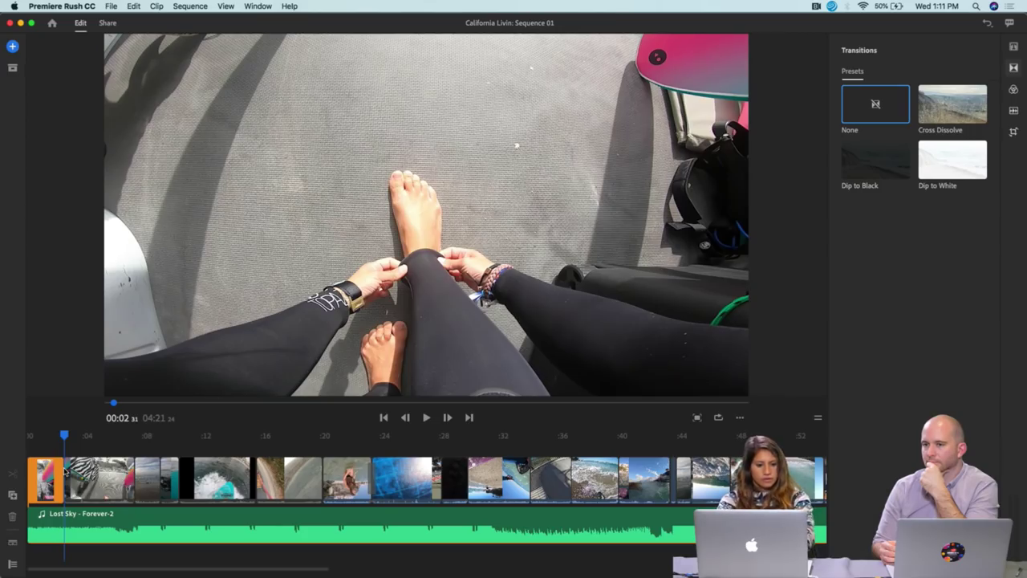
left_click(69, 466)
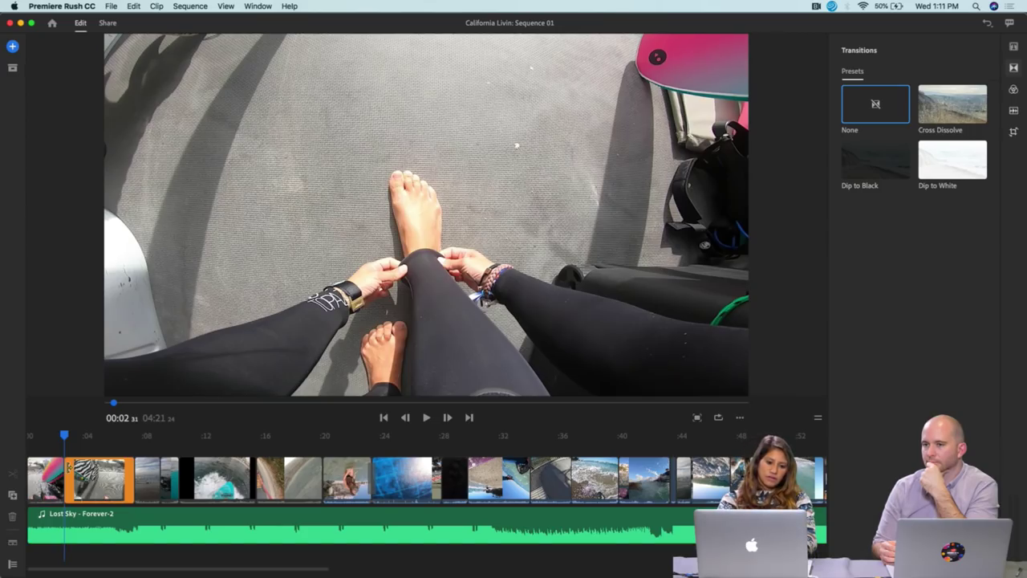
left_click_drag(69, 465, 83, 439)
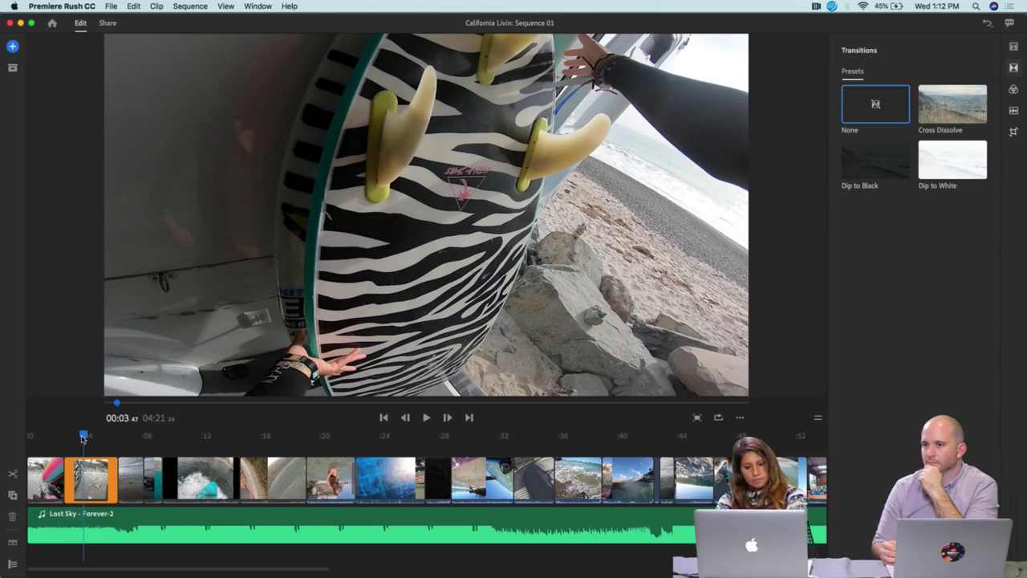
key("super+k")
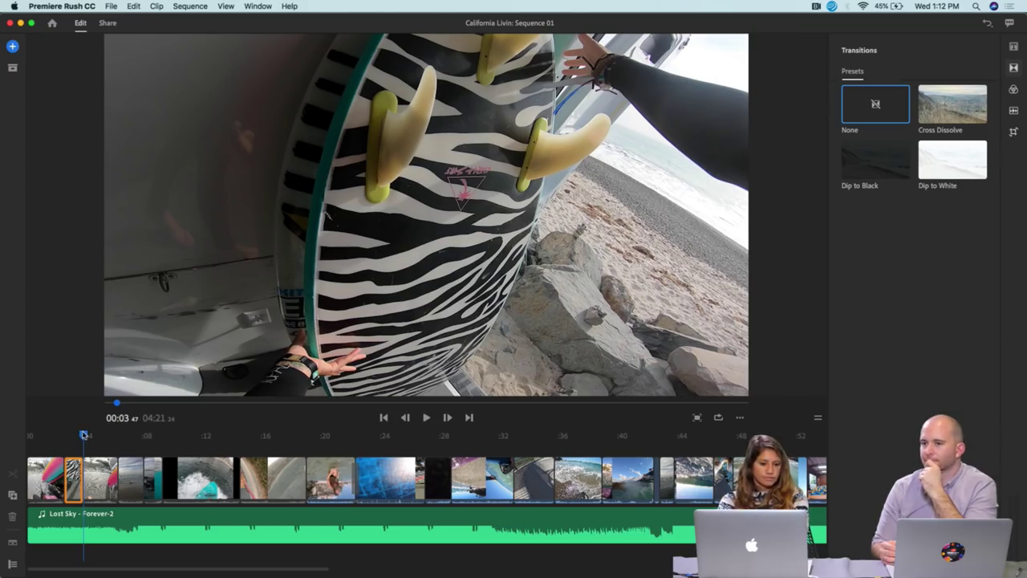
left_click_drag(83, 434, 96, 473)
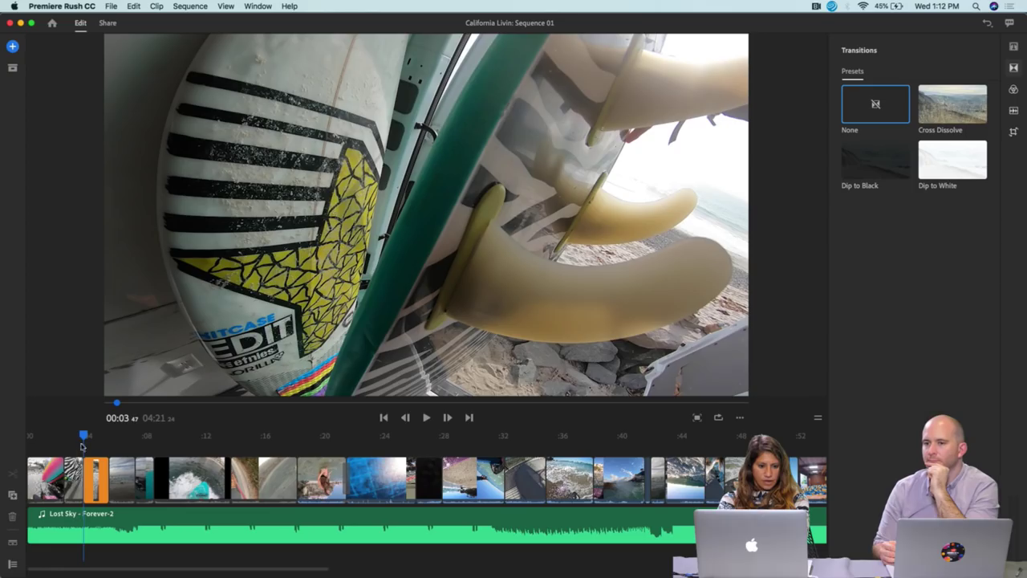
Play back the edited opening and shorten the first clip from its end
left_click_drag(83, 436, 35, 438)
key("space")
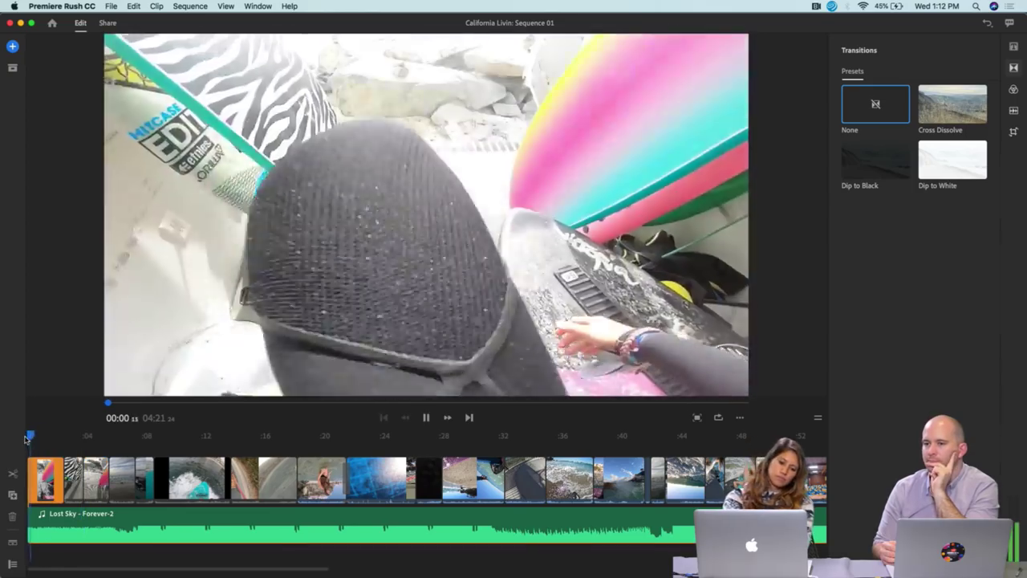
key("space")
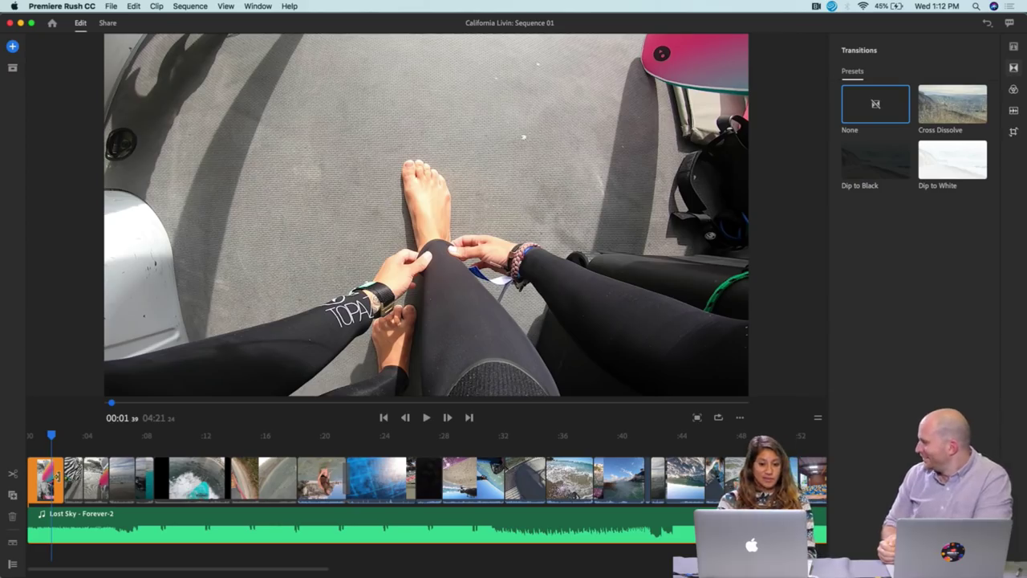
left_click_drag(56, 476, 47, 476)
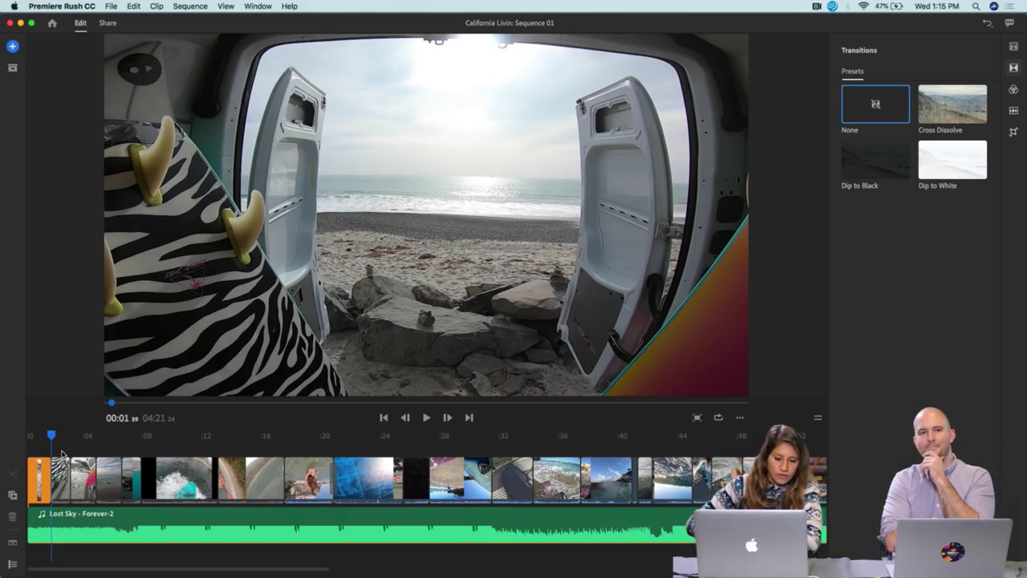
Return the playhead to the sequence start and adjust the playback volume
left_click_drag(50, 435, 18, 437)
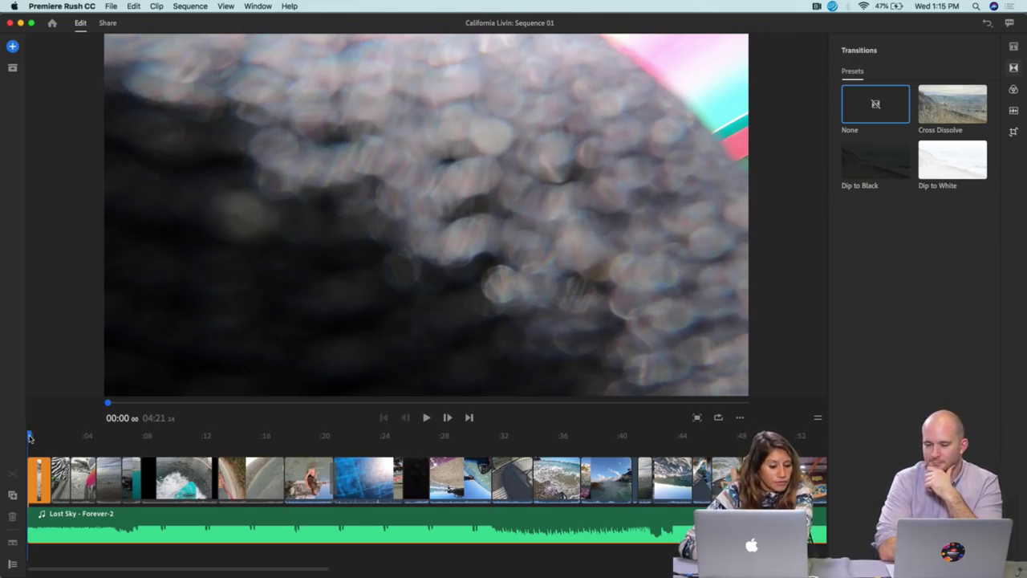
key("space")
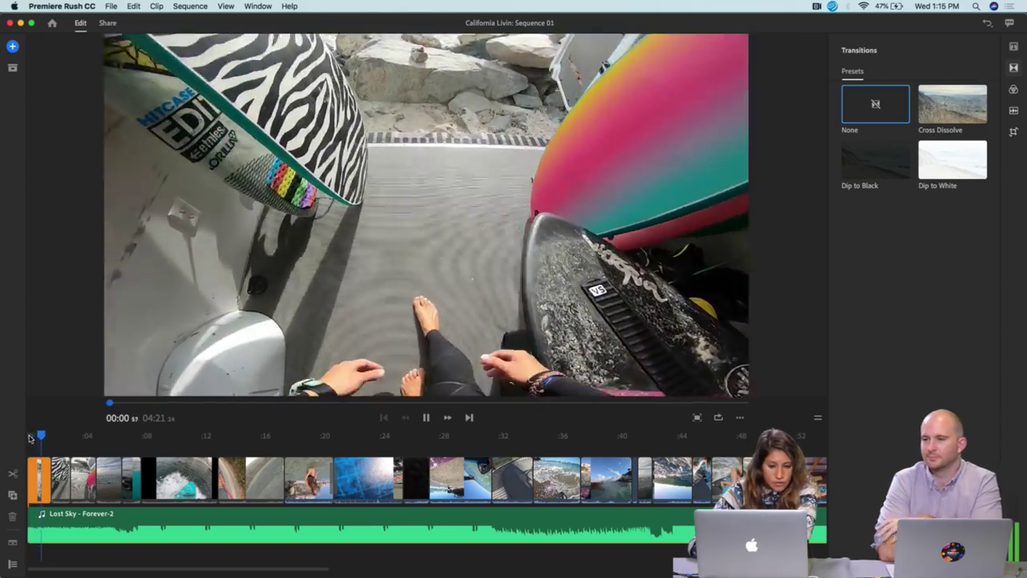
key("space")
key("XF86AudioRaiseVolume")
key("XF86AudioLowerVolume")
key("XF86AudioLowerVolume")
key("XF86AudioLowerVolume")
key("XF86AudioLowerVolume")
key("XF86AudioLowerVolume")
key("XF86AudioLowerVolume")
key("XF86AudioLowerVolume")
key("XF86AudioLowerVolume")
key("XF86AudioLowerVolume")
key("XF86AudioLowerVolume")
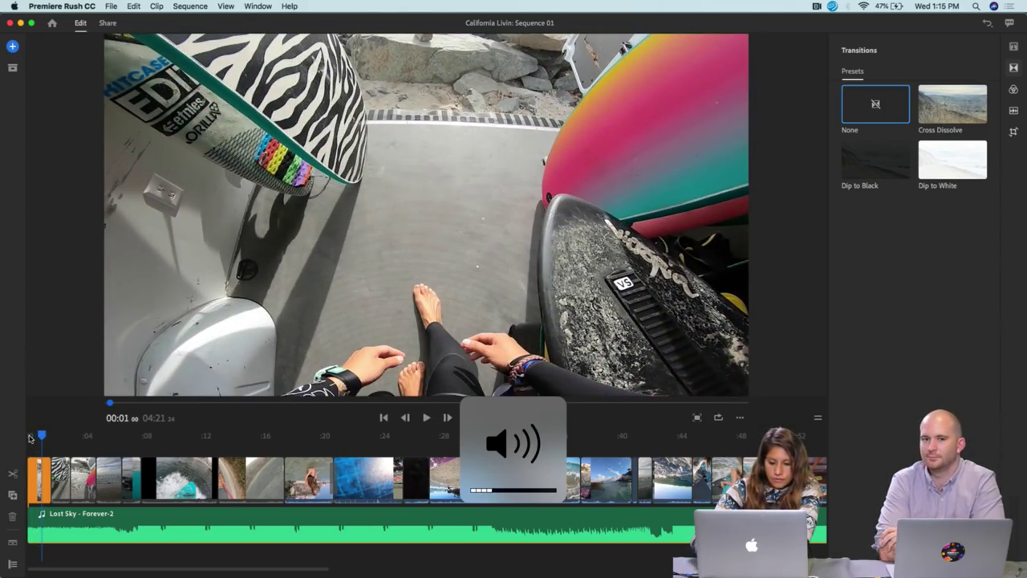
Replay the opening, then shift Lost Sky - Forever-2 about a second later
left_click(32, 437)
key("space")
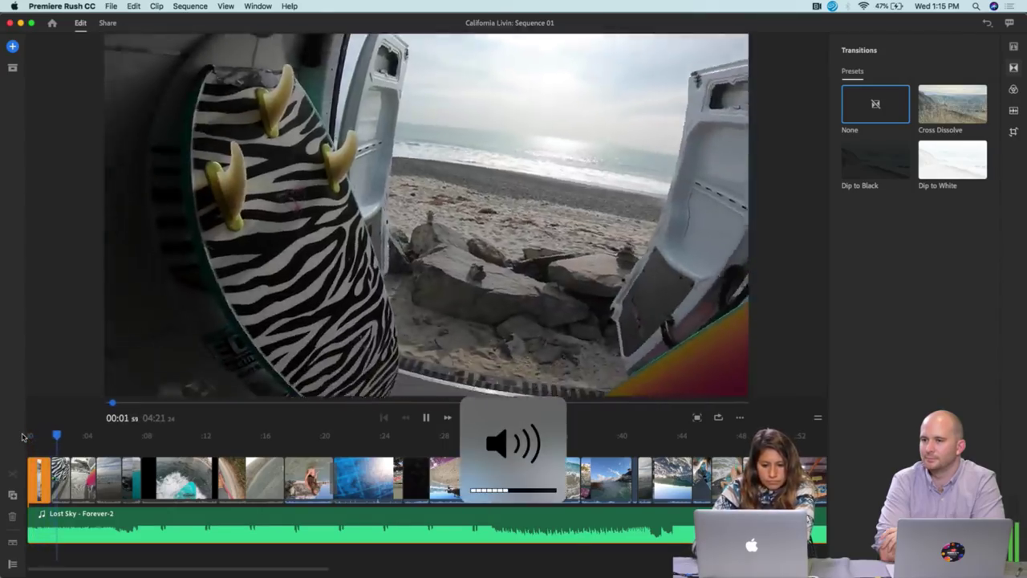
key("XF86AudioRaiseVolume")
key("XF86AudioRaiseVolume")
key("XF86AudioRaiseVolume")
key("XF86AudioRaiseVolume")
key("XF86AudioRaiseVolume")
key("XF86AudioRaiseVolume")
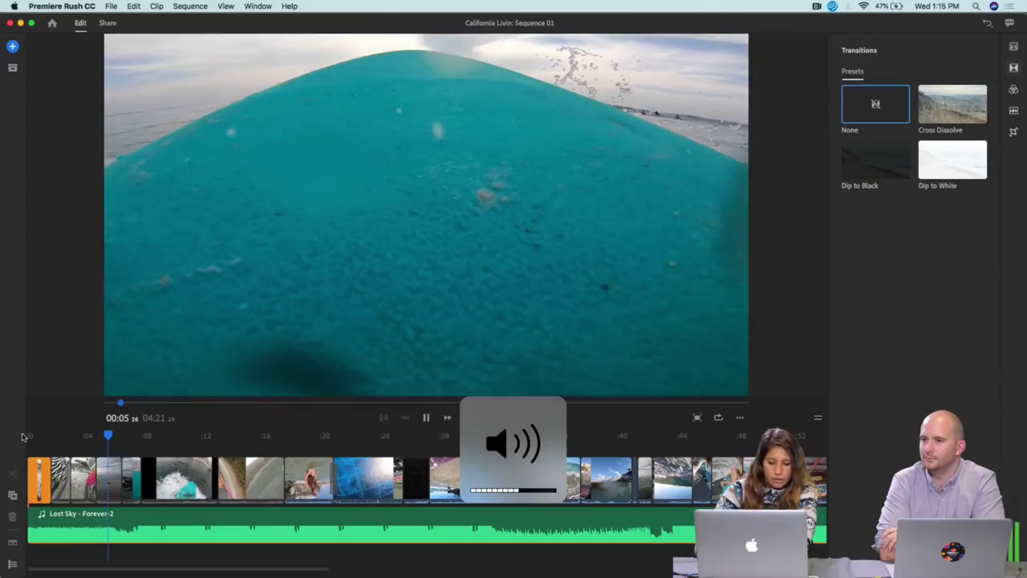
left_click(108, 478)
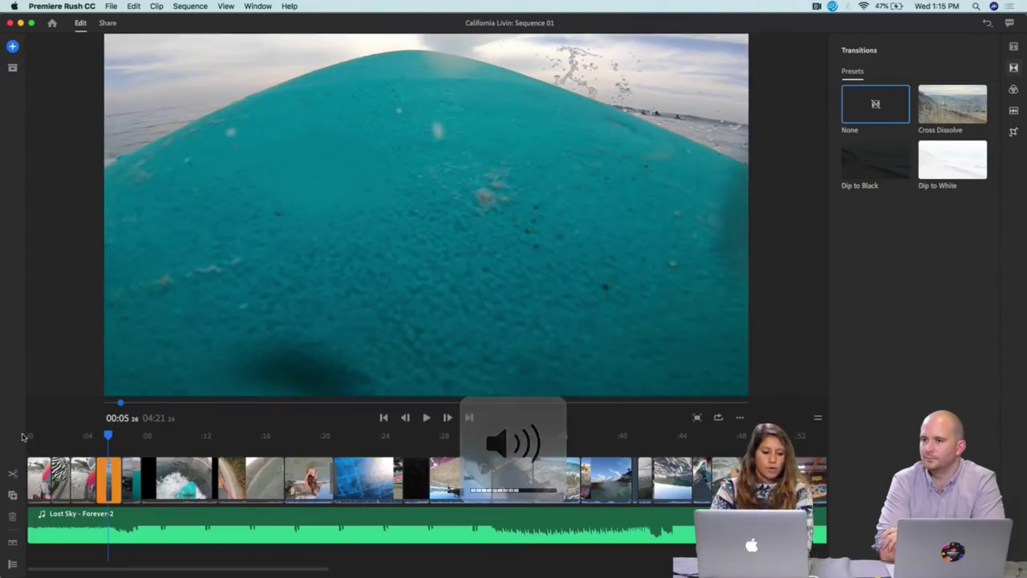
left_click_drag(109, 440, 29, 440)
left_click_drag(40, 520, 104, 521)
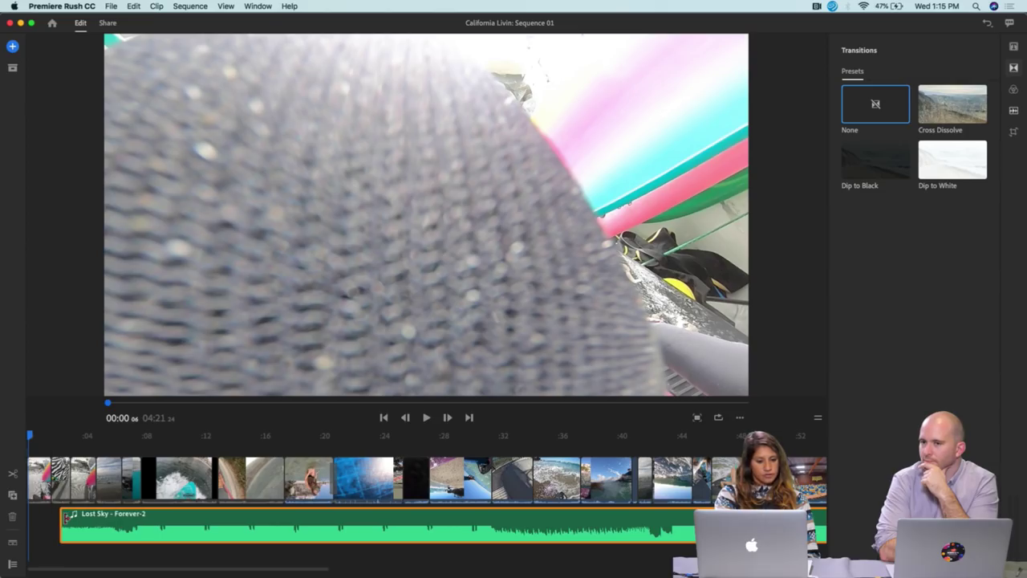
Move the Lost Sky - Forever-2 music clip back to the sequence start at 00:00
left_click(121, 555)
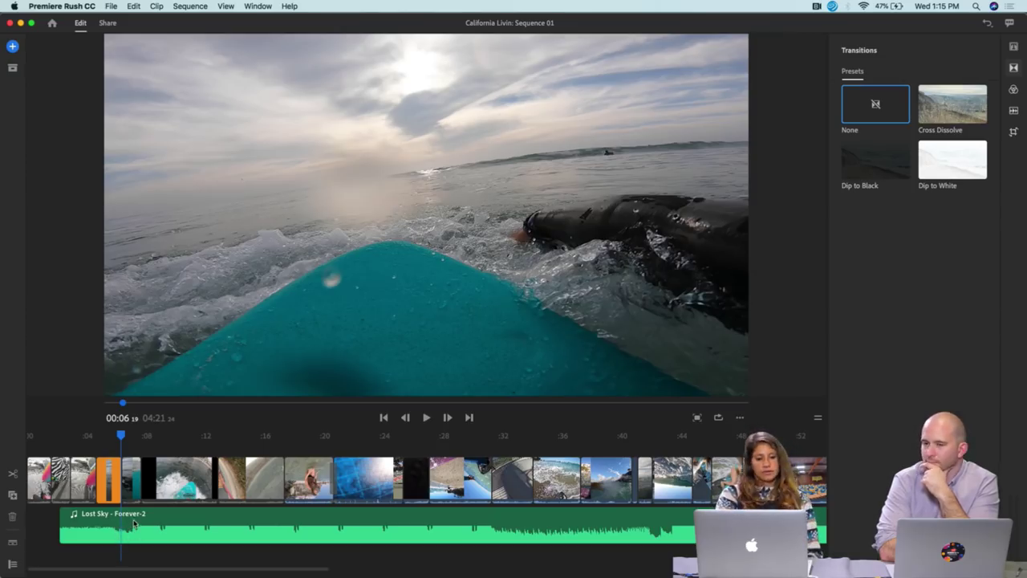
left_click(142, 516)
left_click_drag(143, 515, 111, 516)
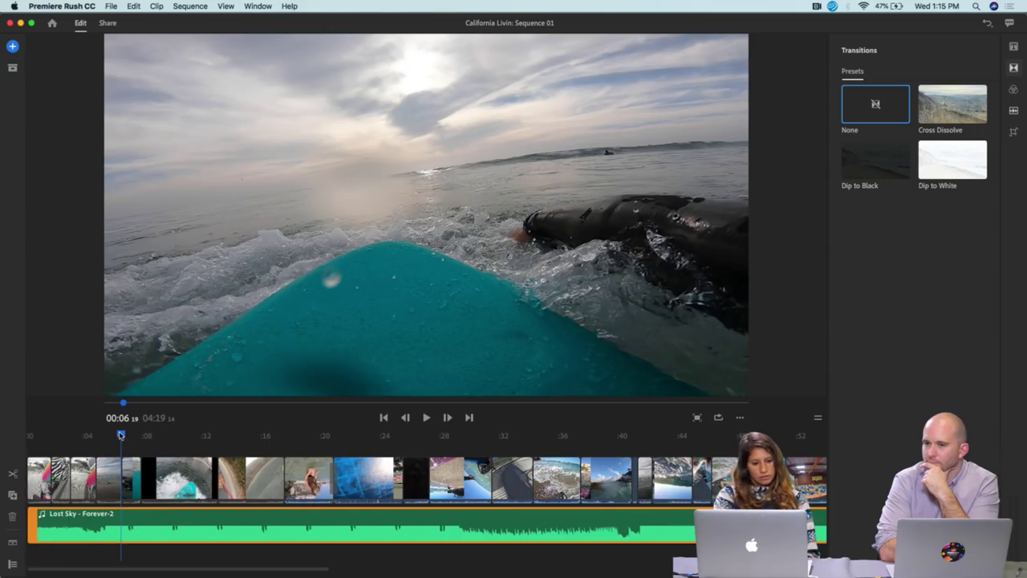
Trim the opening close-up clip's start so it begins earlier in its footage
left_click_drag(120, 435, 31, 435)
left_click(38, 478)
key("equal")
key("equal")
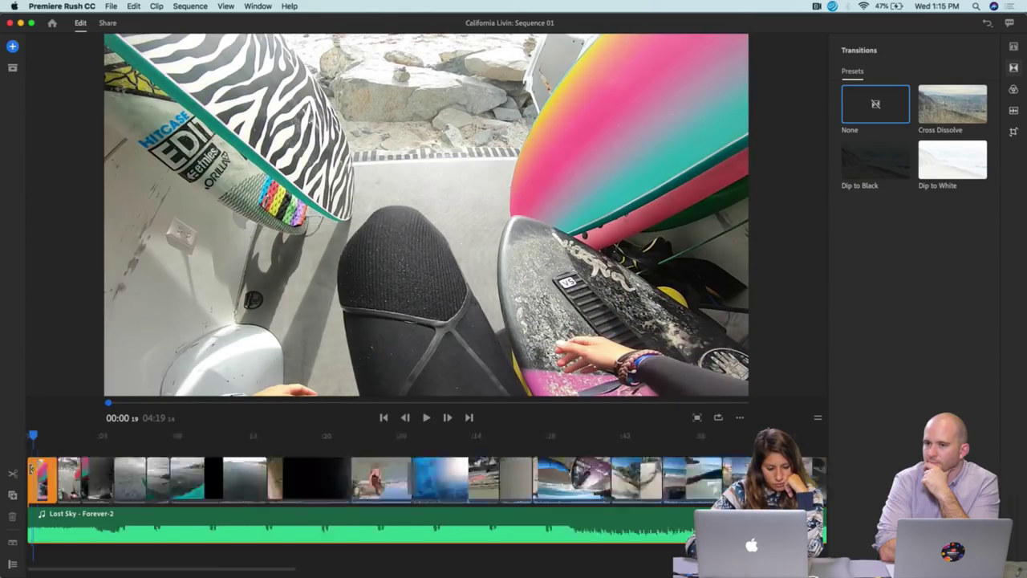
left_click_drag(30, 477, 85, 477)
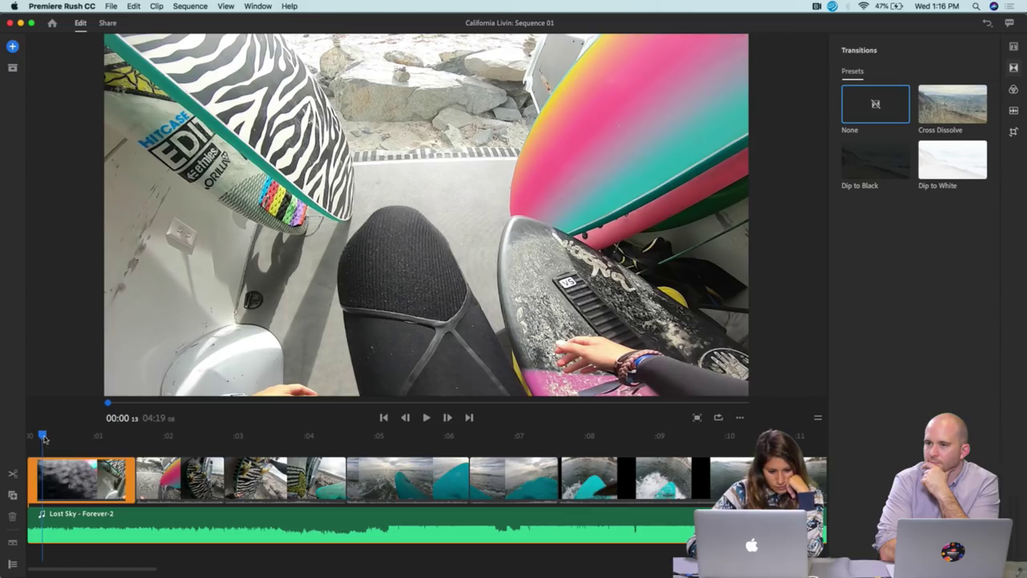
left_click_drag(41, 436, 87, 479)
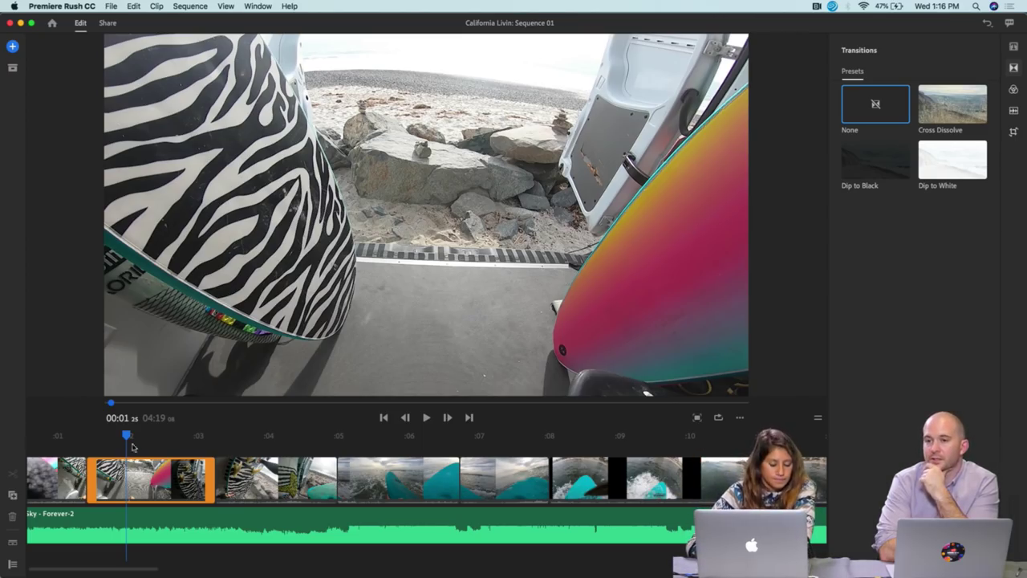
mouse_move(126, 437)
left_mouse_down()
mouse_move(53, 438)
mouse_move(110, 448)
left_mouse_up()
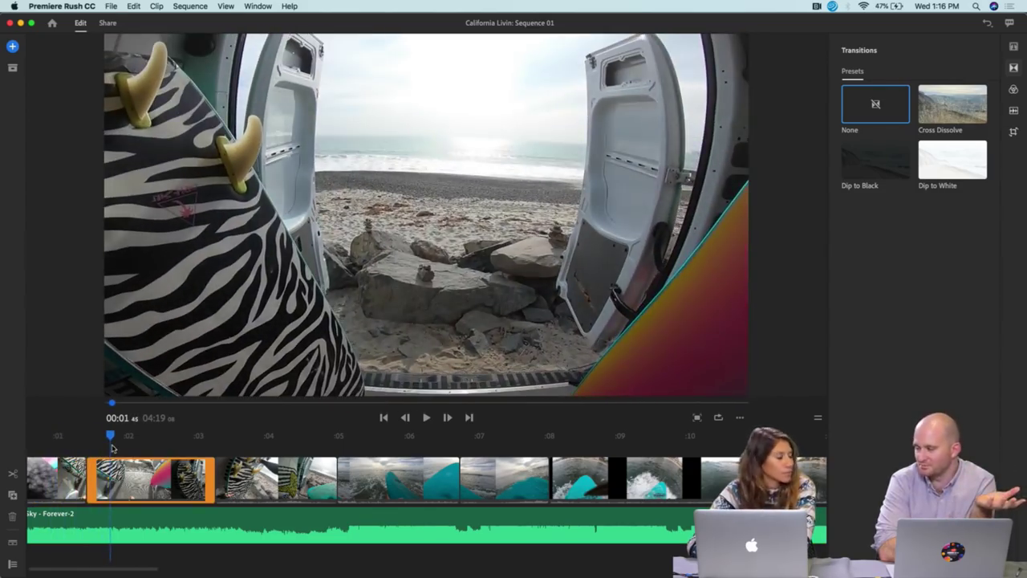
key("Right")
key("Right")
left_click_drag(104, 449, 45, 446)
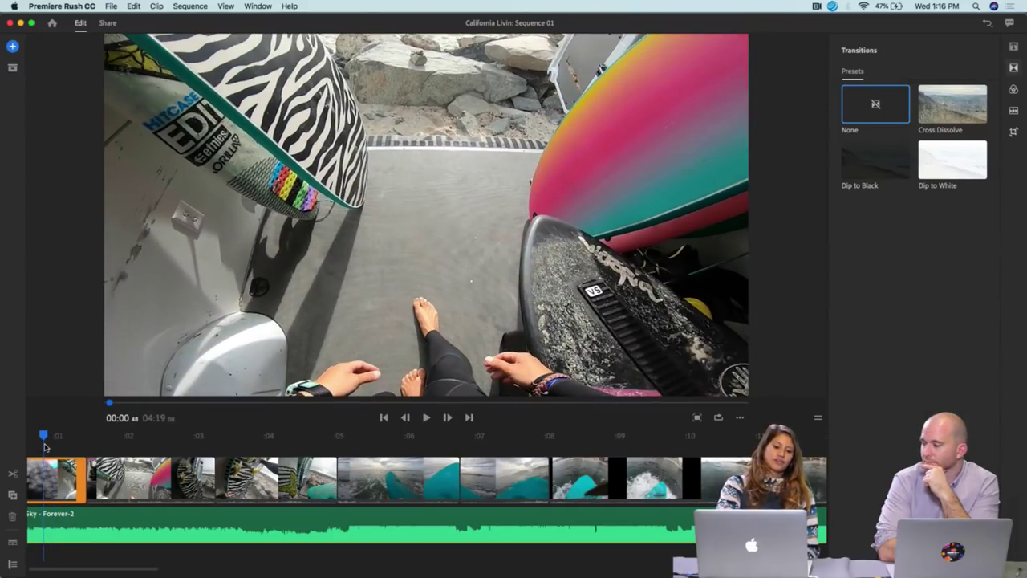
key("space")
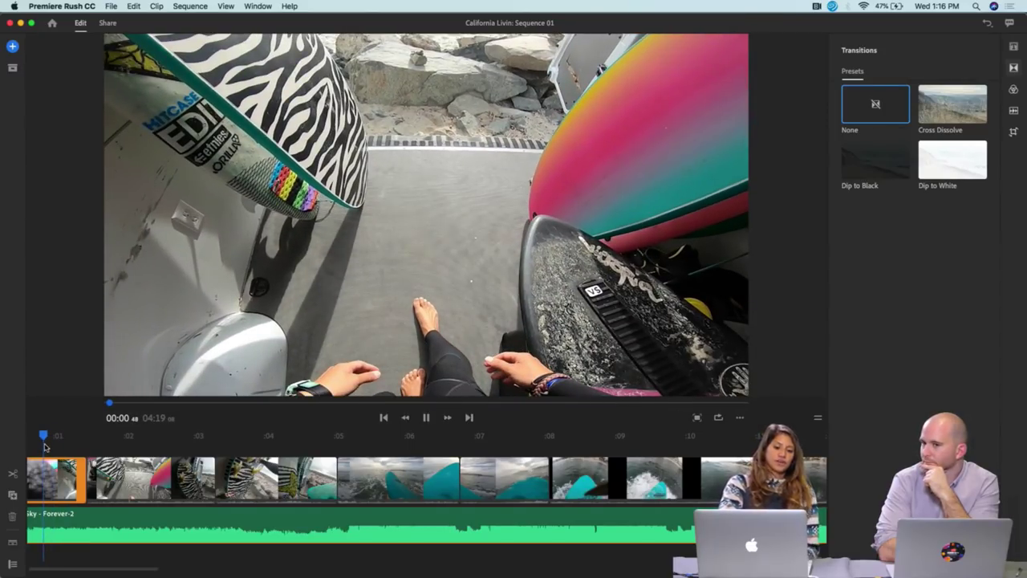
key("space")
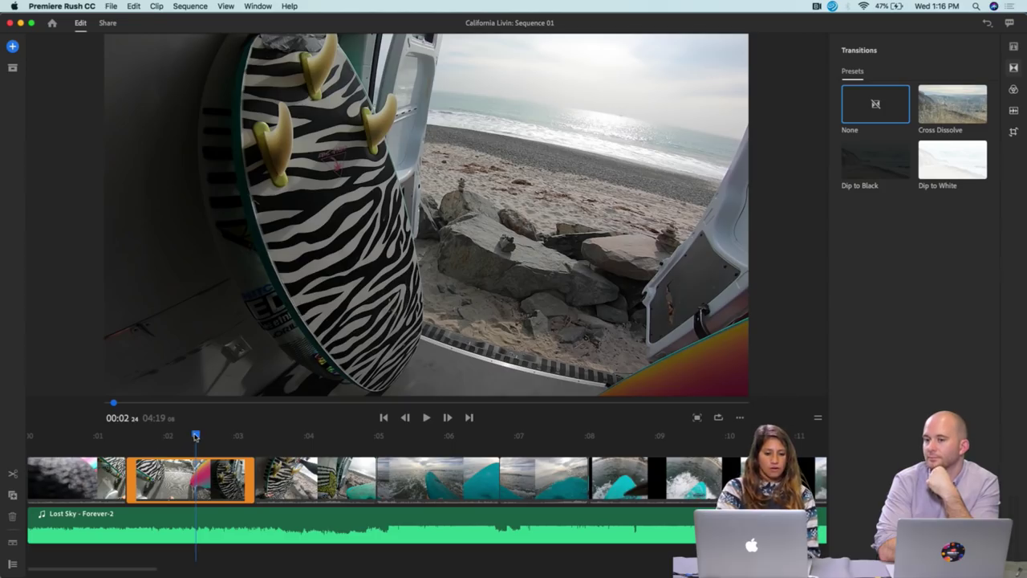
left_click_drag(196, 436, 71, 437)
key("space")
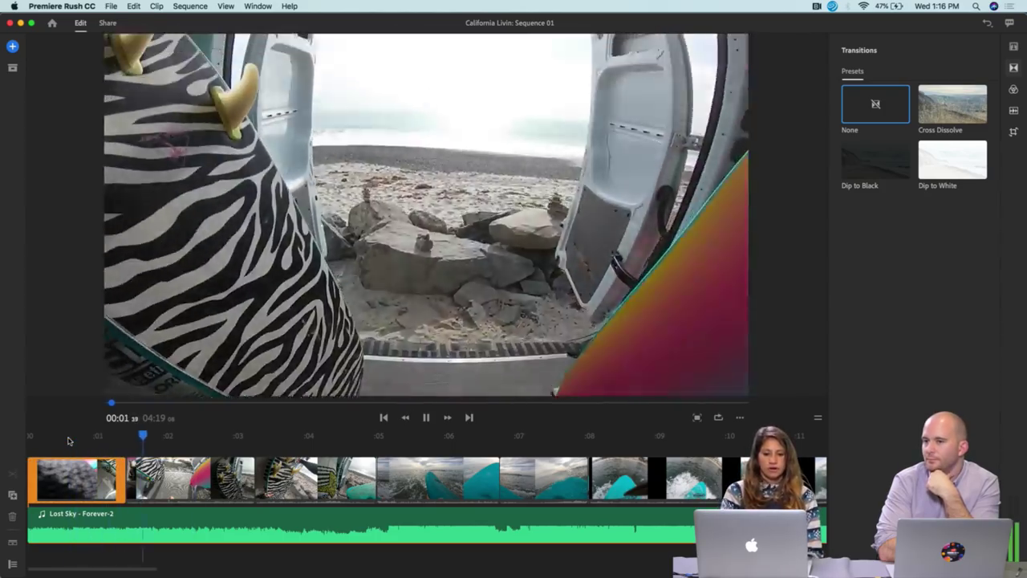
key("space")
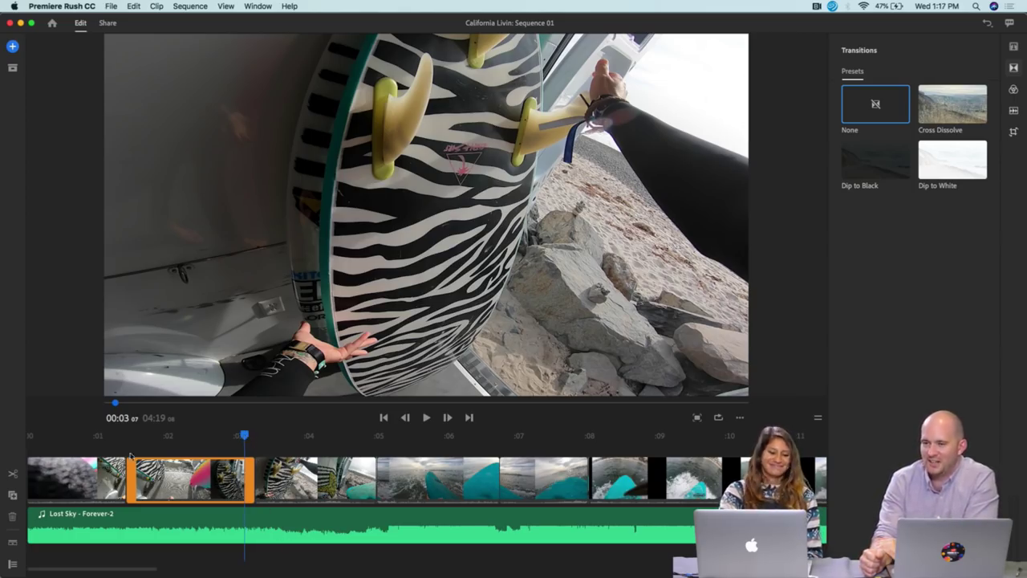
left_click(24, 477)
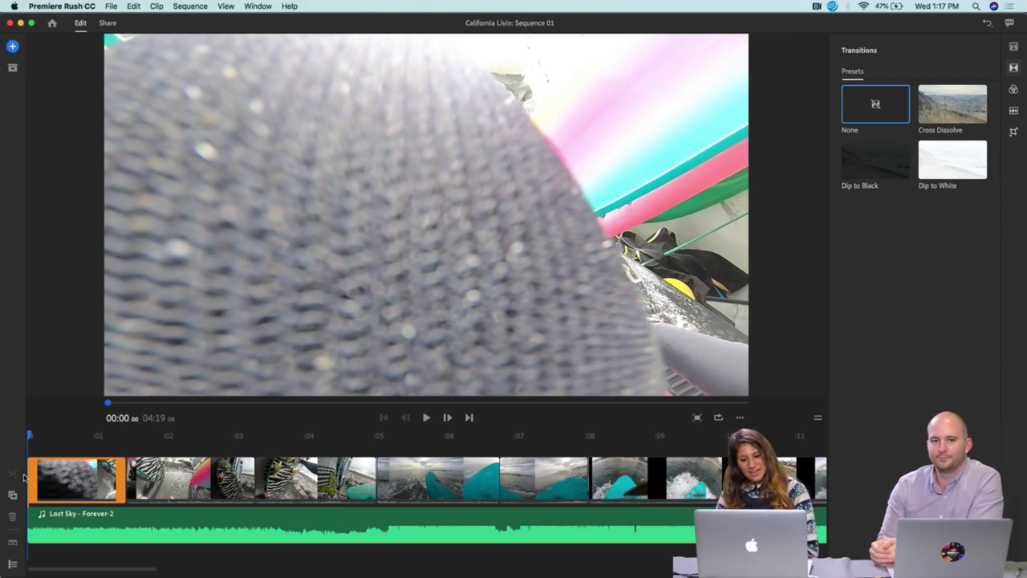
key("space")
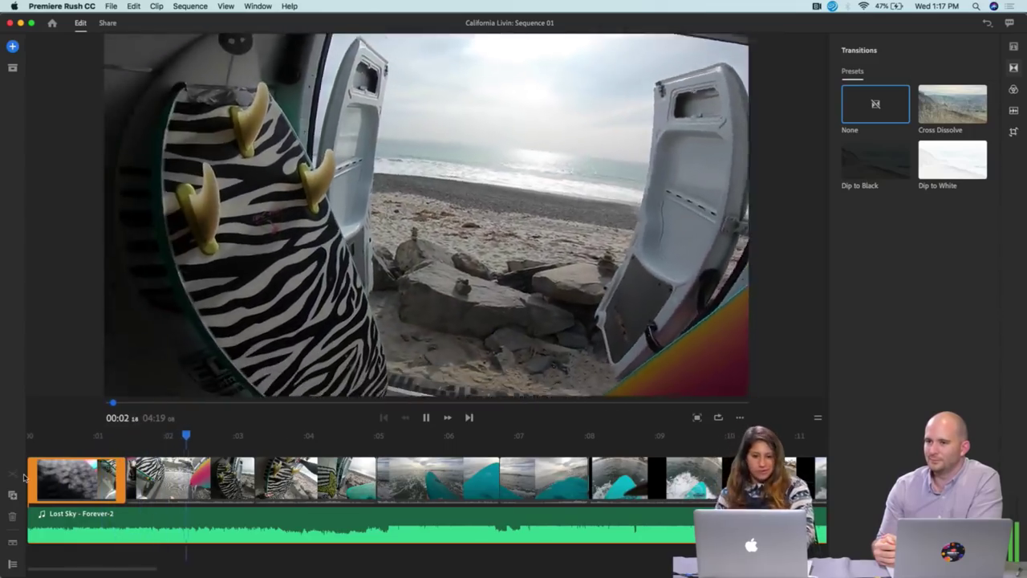
key("space")
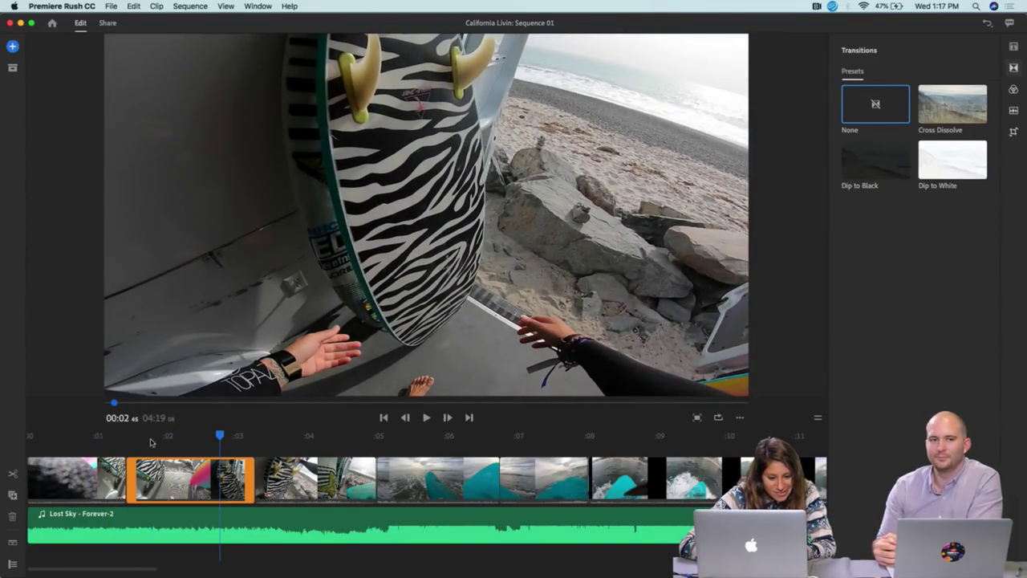
left_click_drag(218, 436, 85, 445)
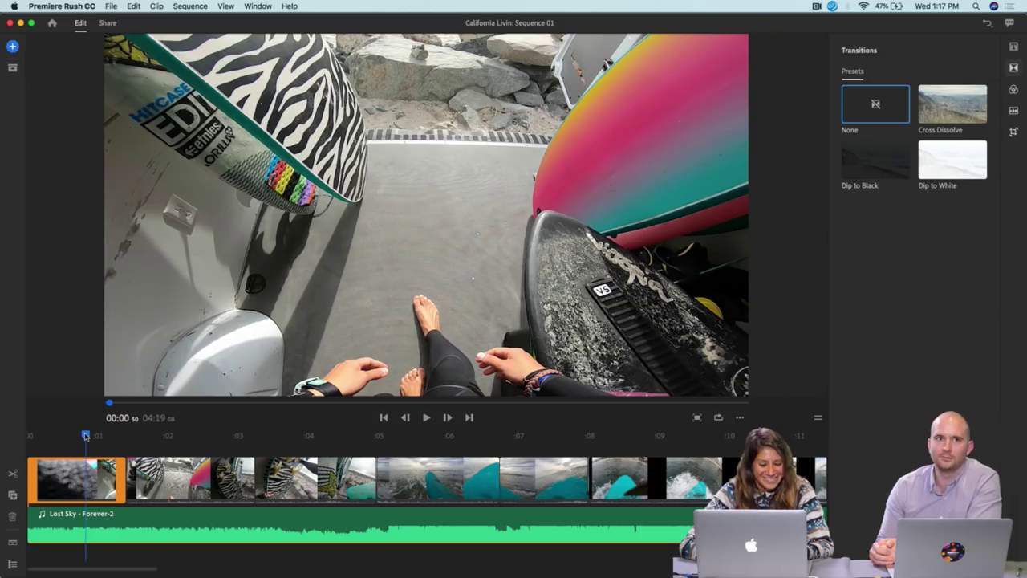
key("space")
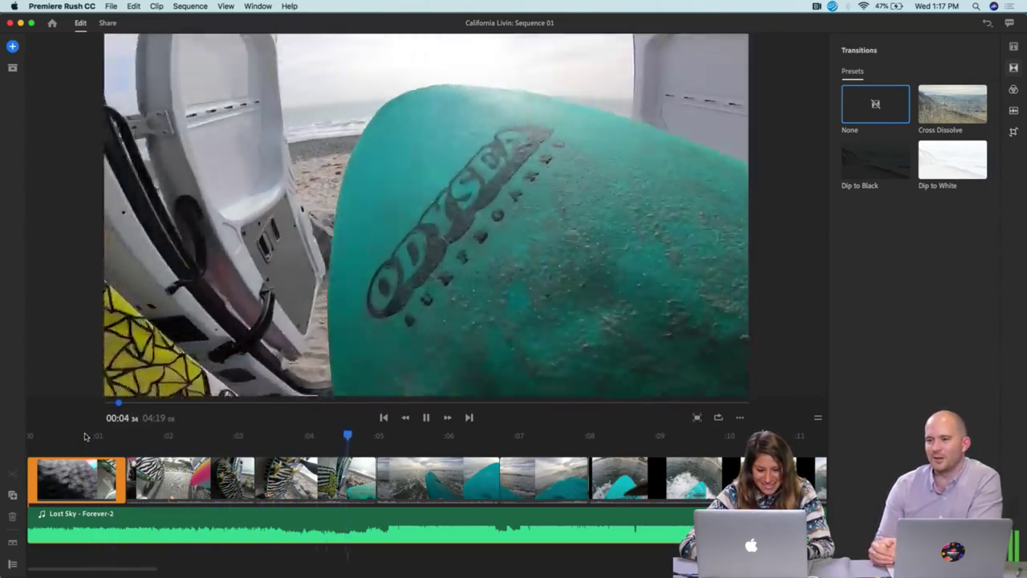
key("space")
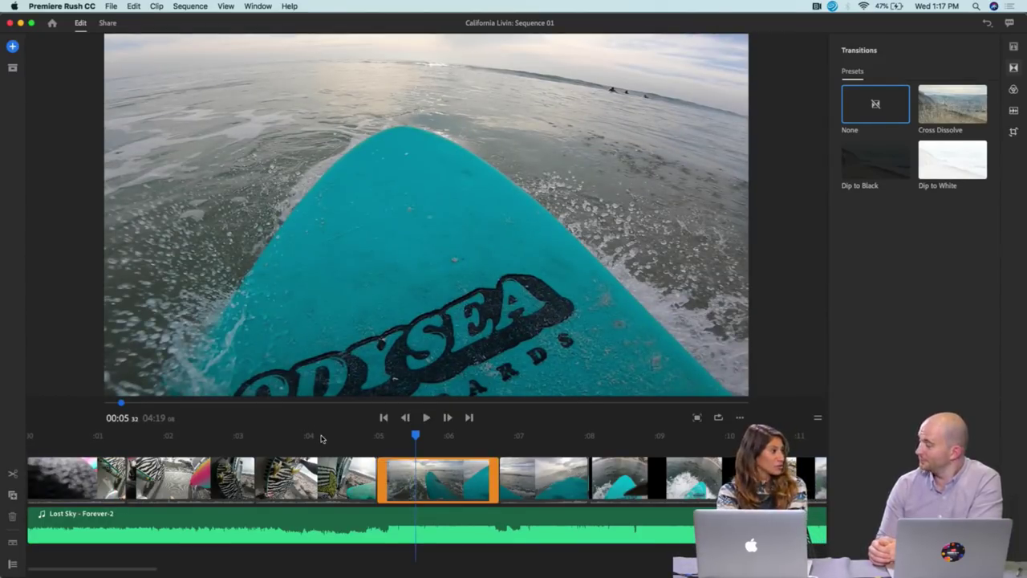
left_click(36, 518)
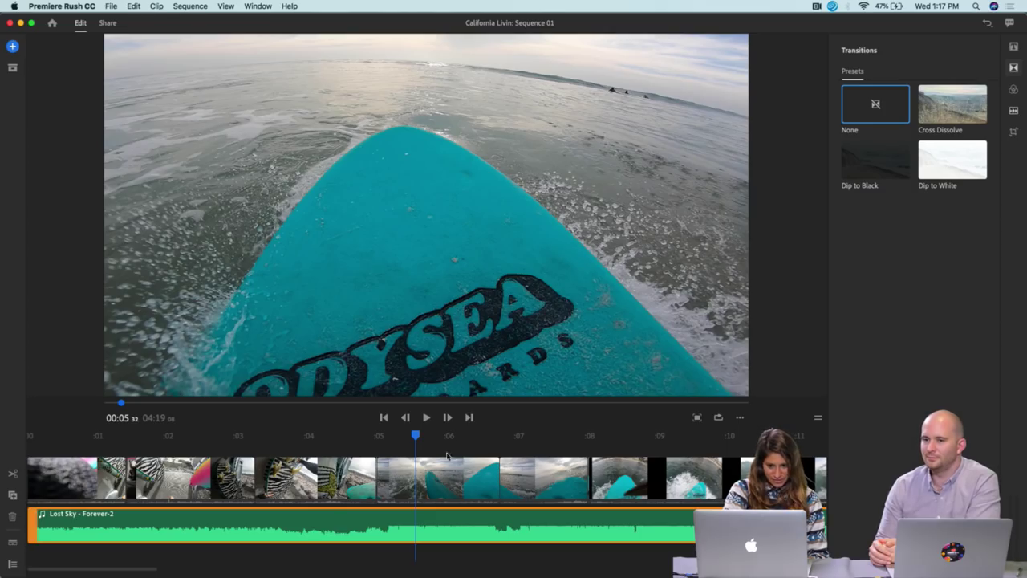
left_click_drag(416, 435, 20, 442)
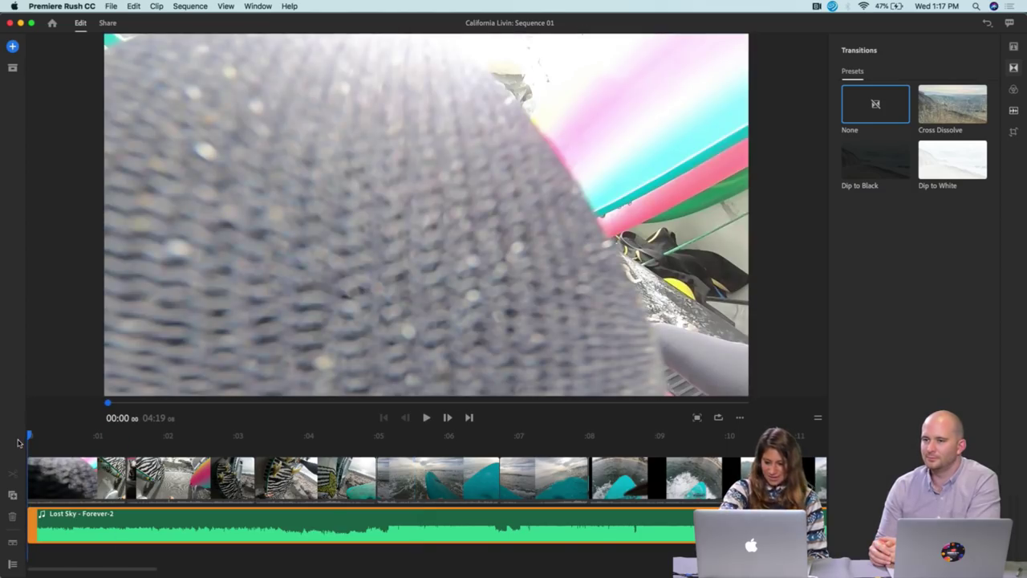
key("XF86AudioRaiseVolume")
key("XF86AudioRaiseVolume")
key("XF86AudioRaiseVolume")
key("space")
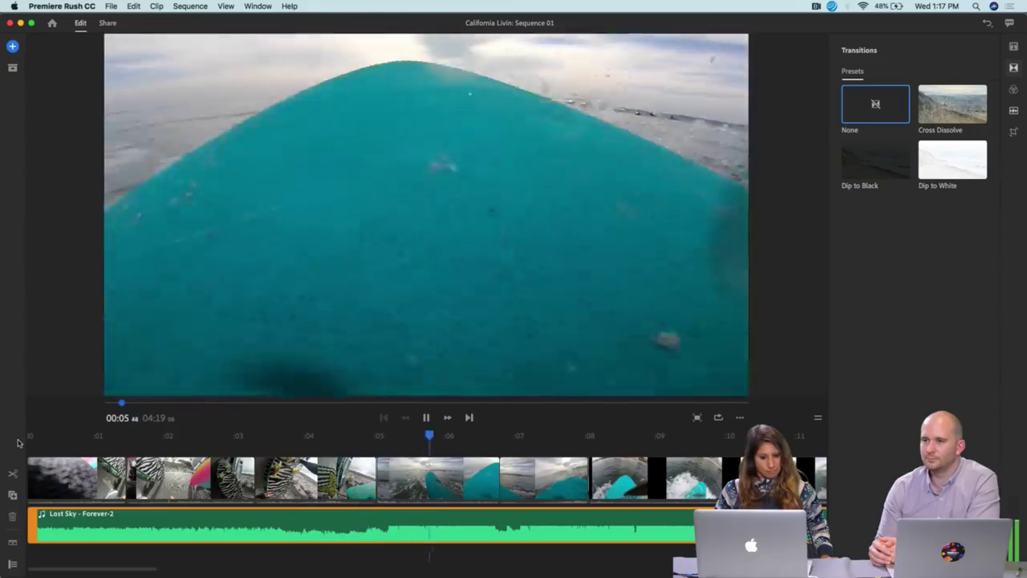
key("space")
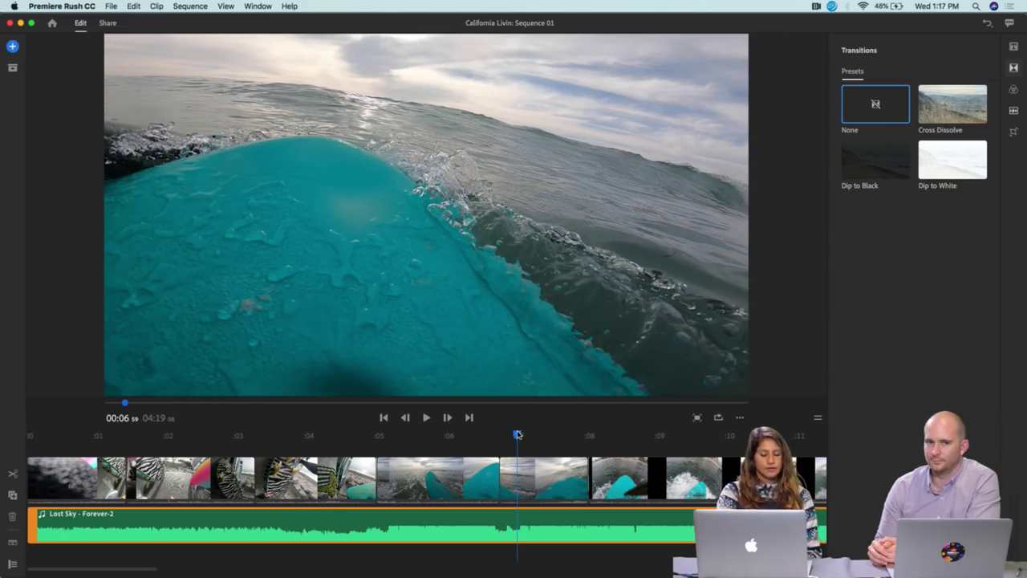
left_click_drag(517, 434, 25, 465)
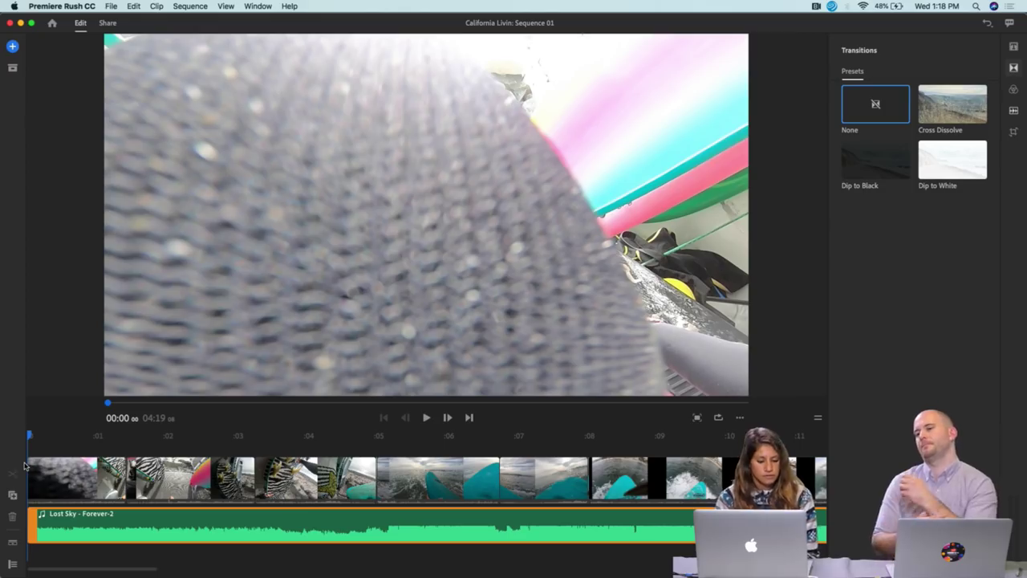
key("space")
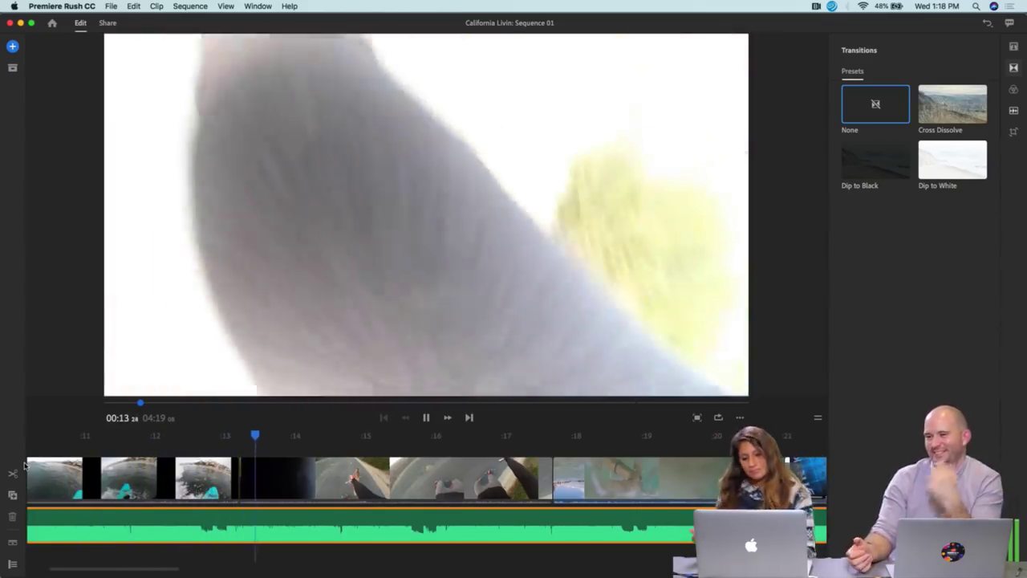
key("space")
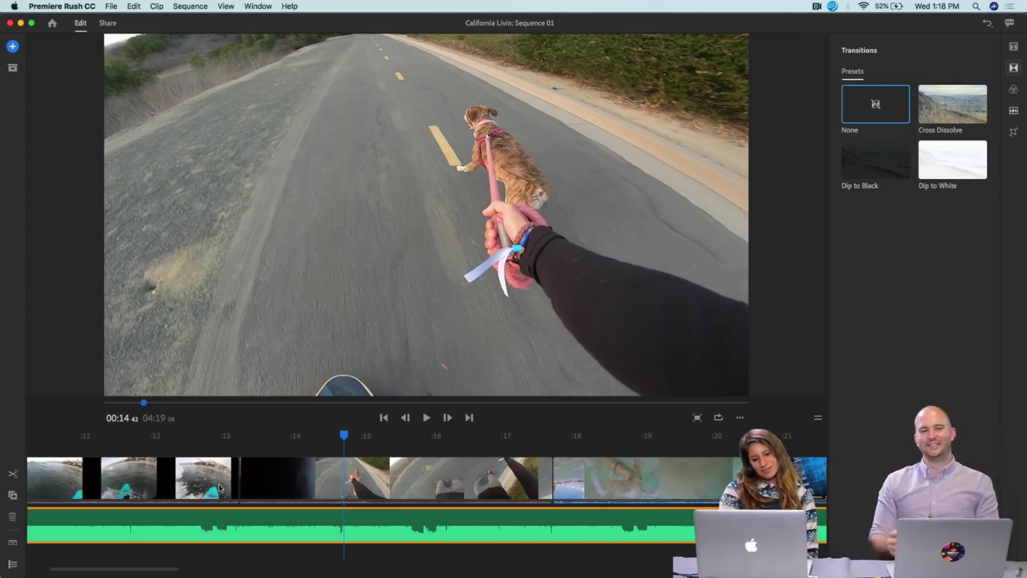
scroll(372, 512, "down", 3)
scroll(373, 512, "down", 5)
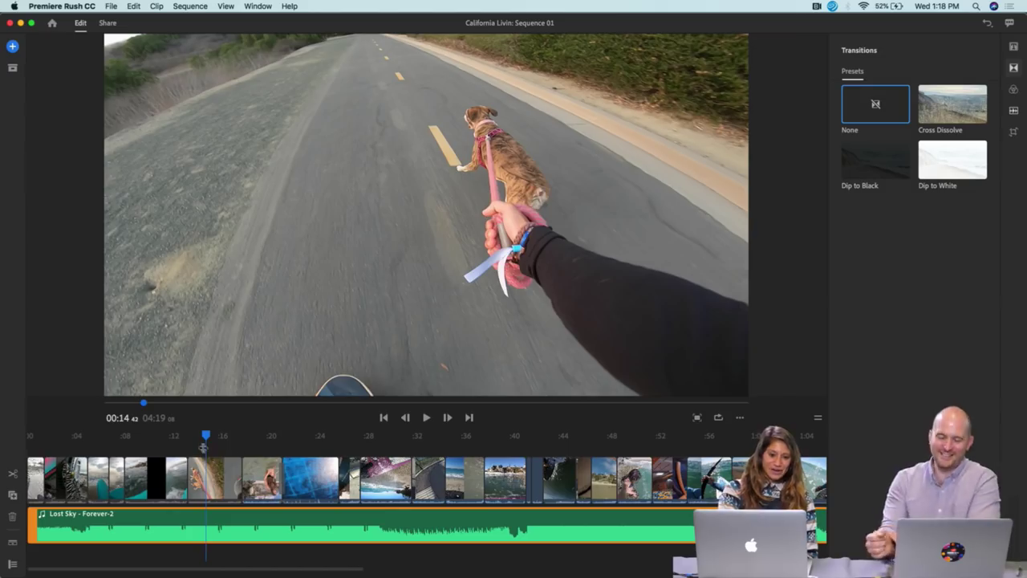
left_click_drag(206, 435, 383, 437)
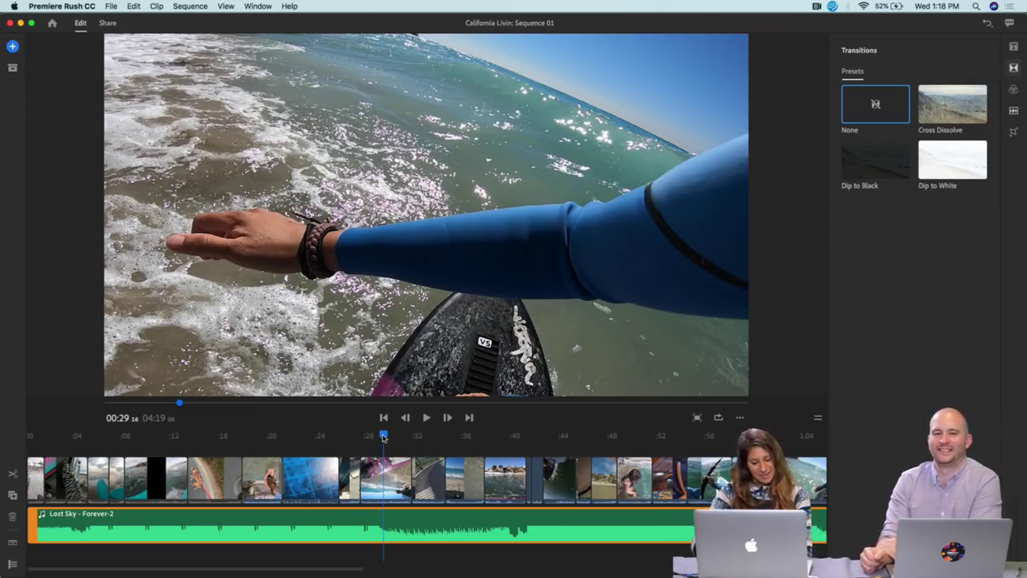
left_click_drag(384, 437, 315, 439)
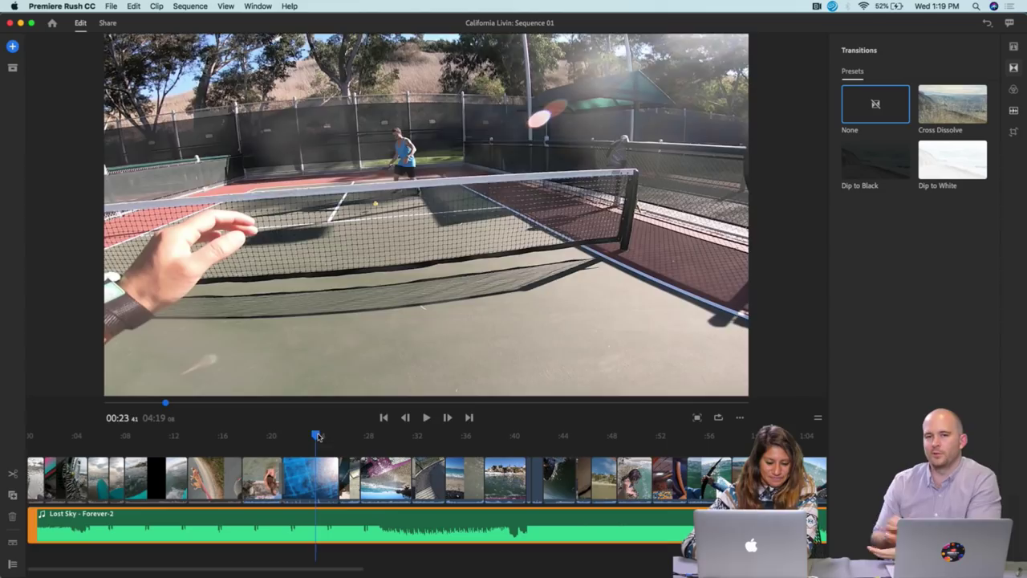
left_click_drag(318, 436, 265, 437)
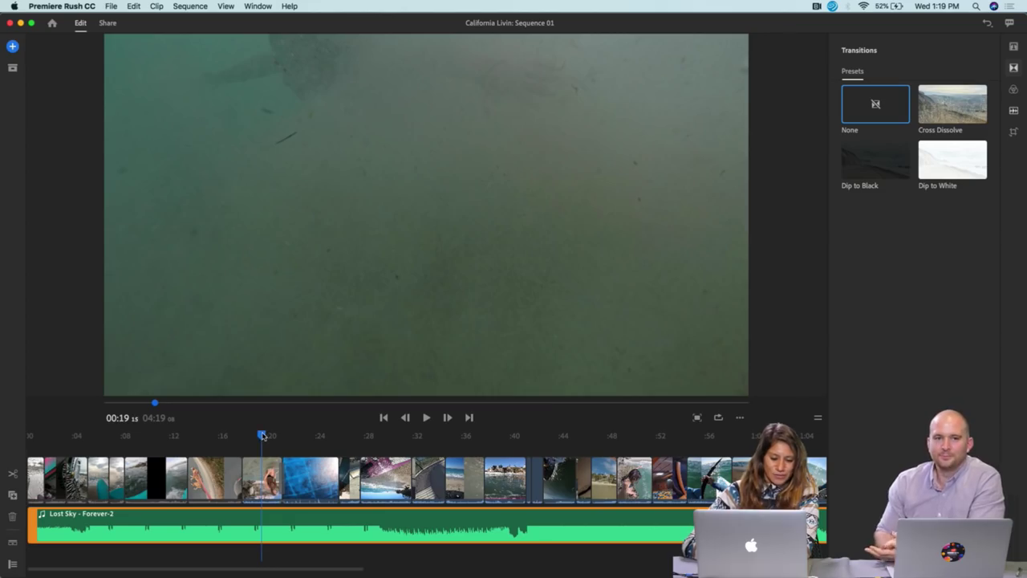
left_click_drag(262, 436, 313, 440)
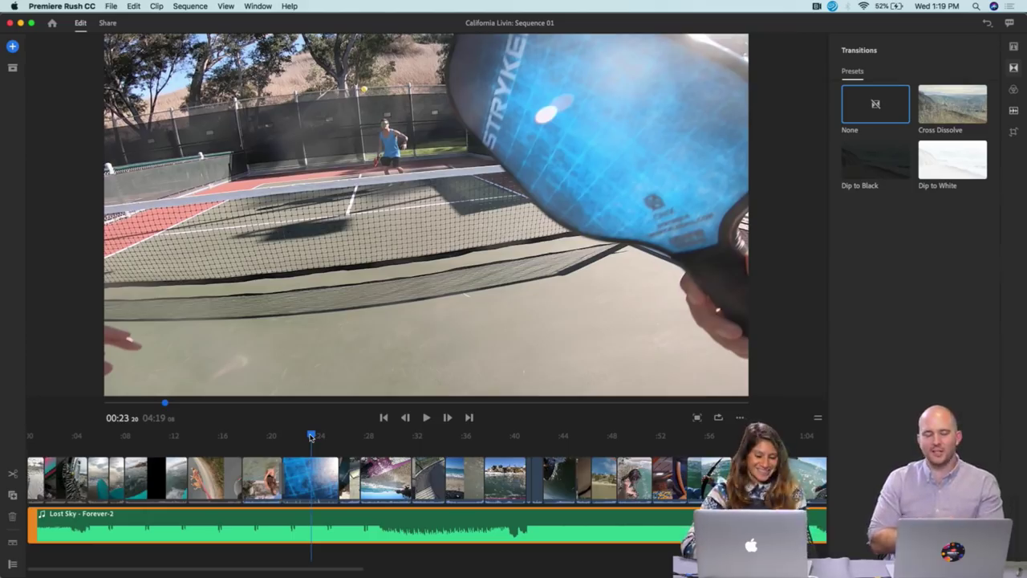
left_click_drag(311, 436, 29, 437)
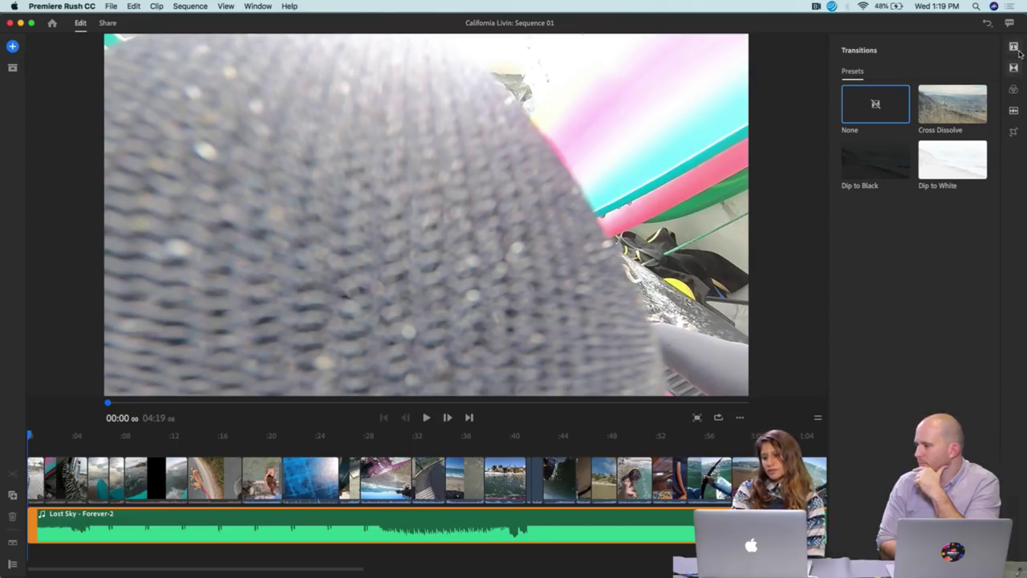
Bring up the clip Audio panel and show the clips' own audio waveforms under the video
left_click(1014, 111)
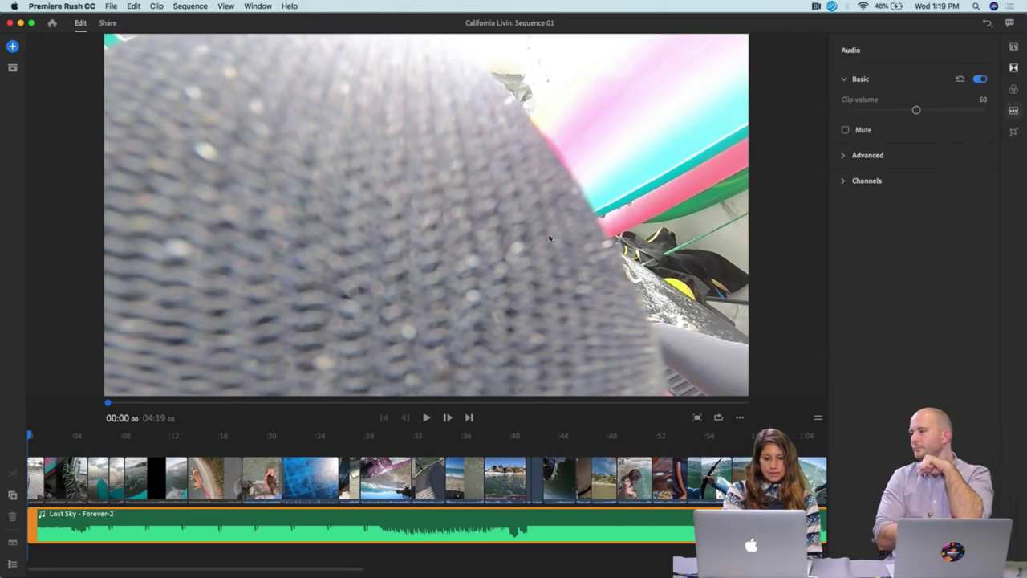
left_click(314, 472)
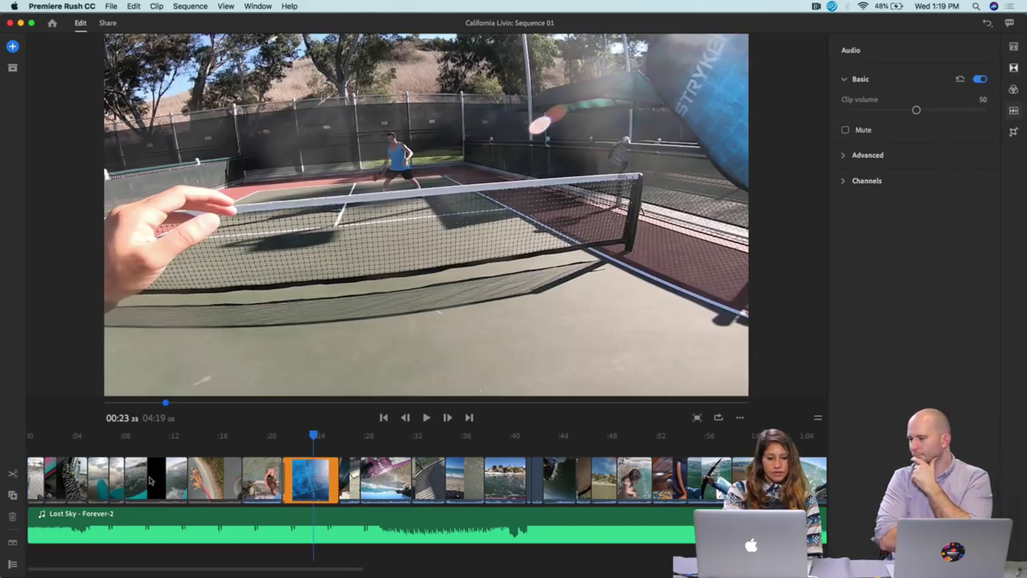
left_click(12, 545)
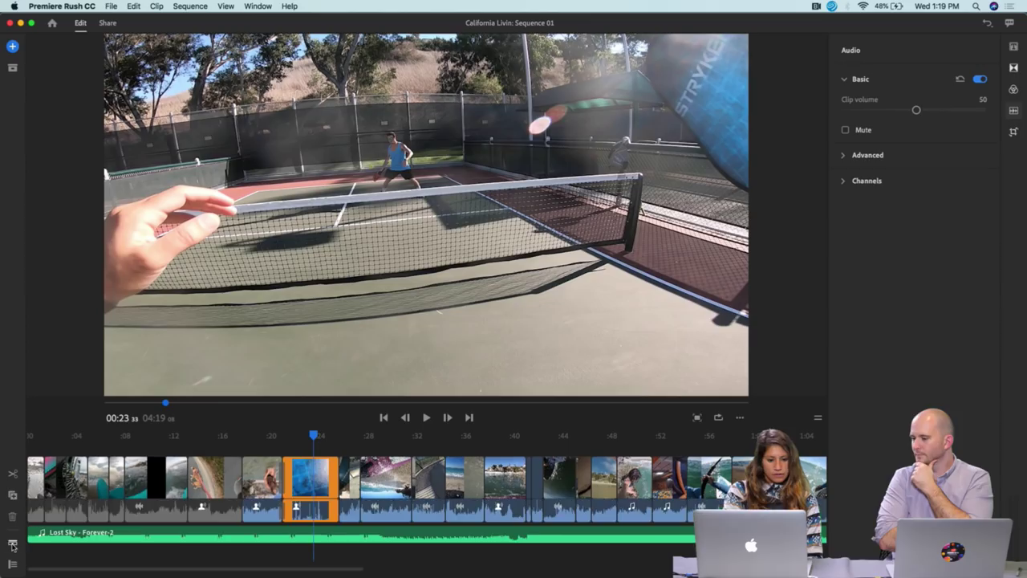
scroll(373, 508, "left", 3)
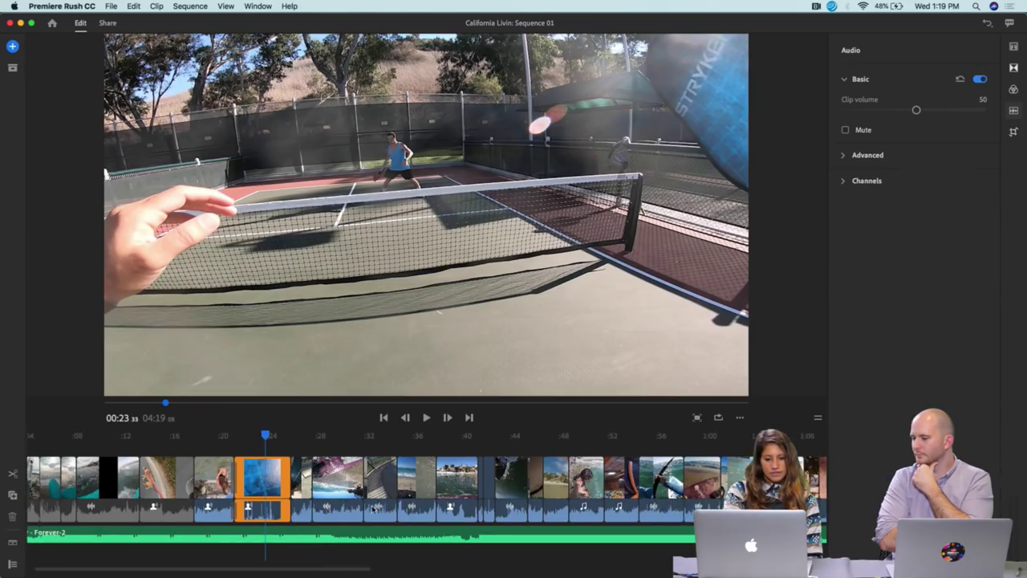
scroll(372, 507, "right", 15)
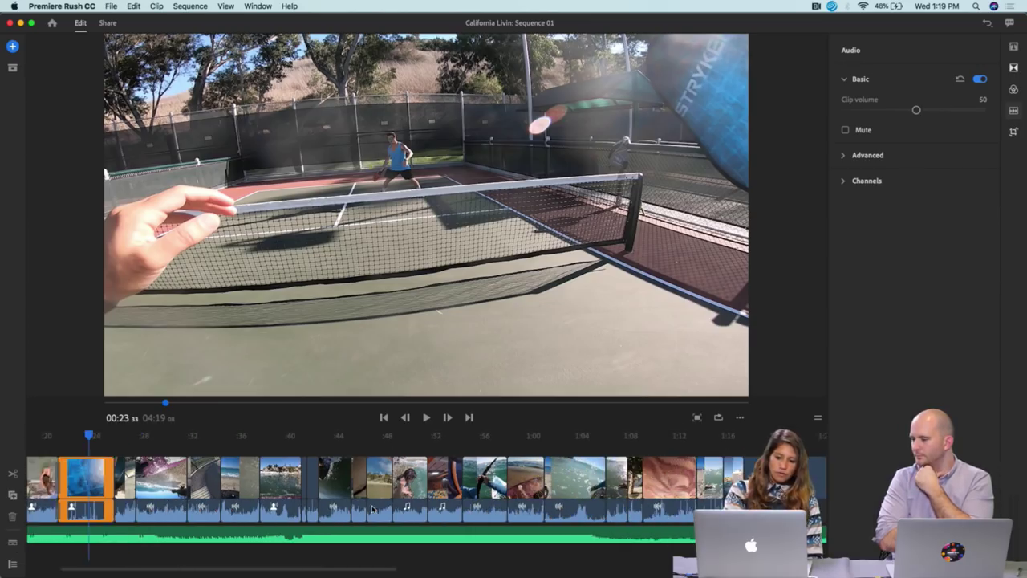
scroll(373, 507, "right", 6)
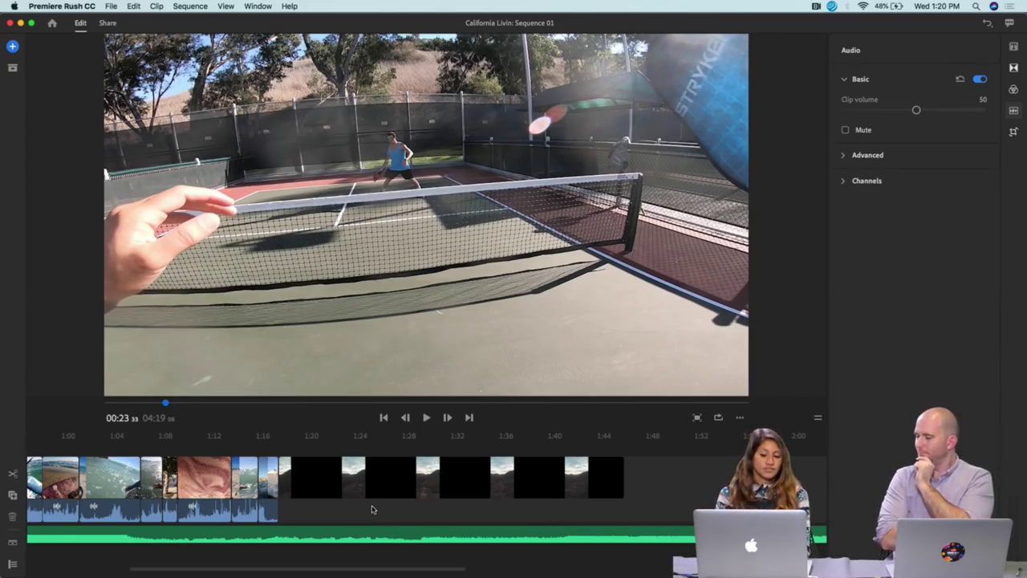
scroll(319, 506, "left", 10)
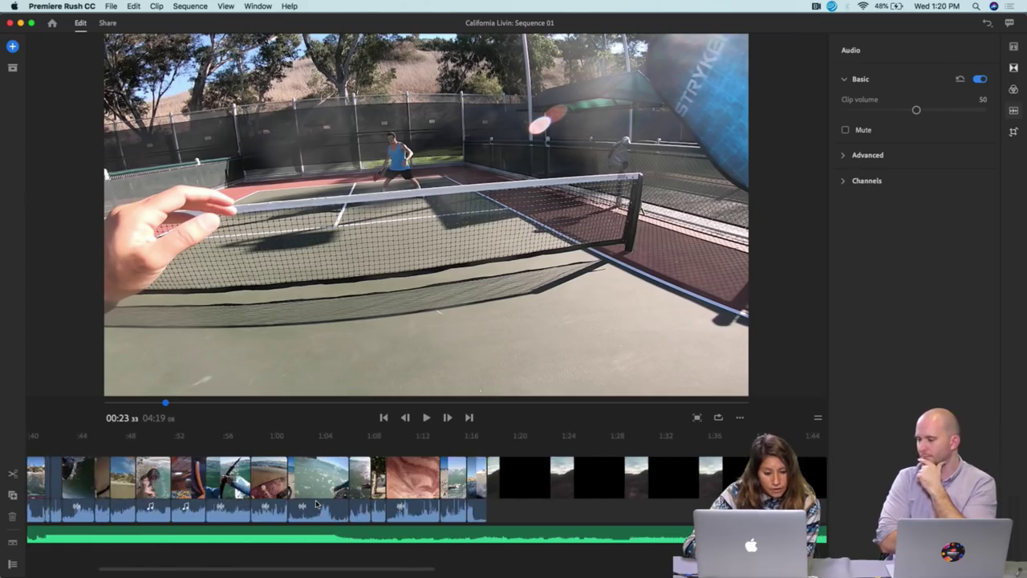
scroll(317, 504, "left", 5)
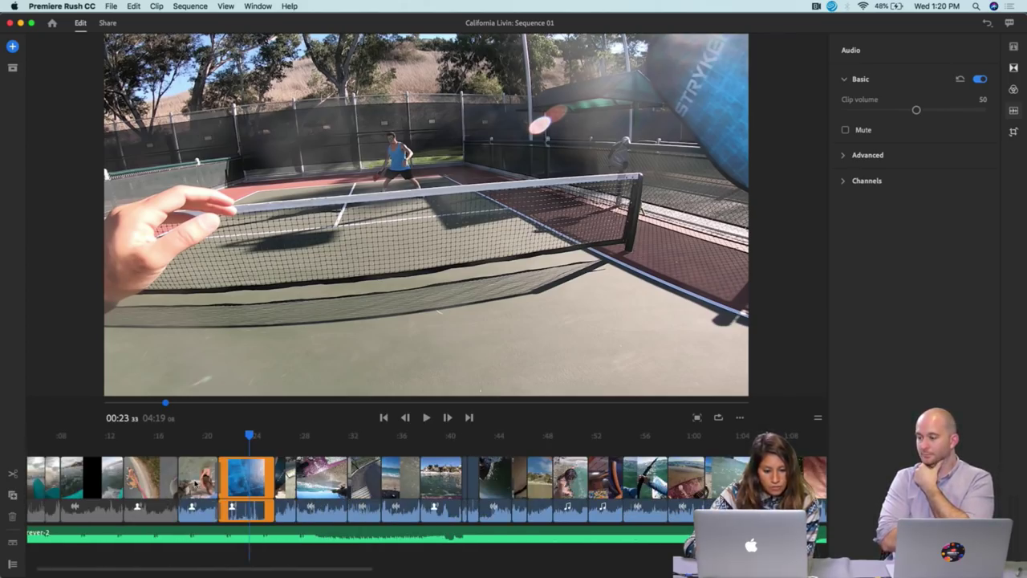
Mute the blue paddle close-up clip's own audio around 00:24
left_click(195, 484)
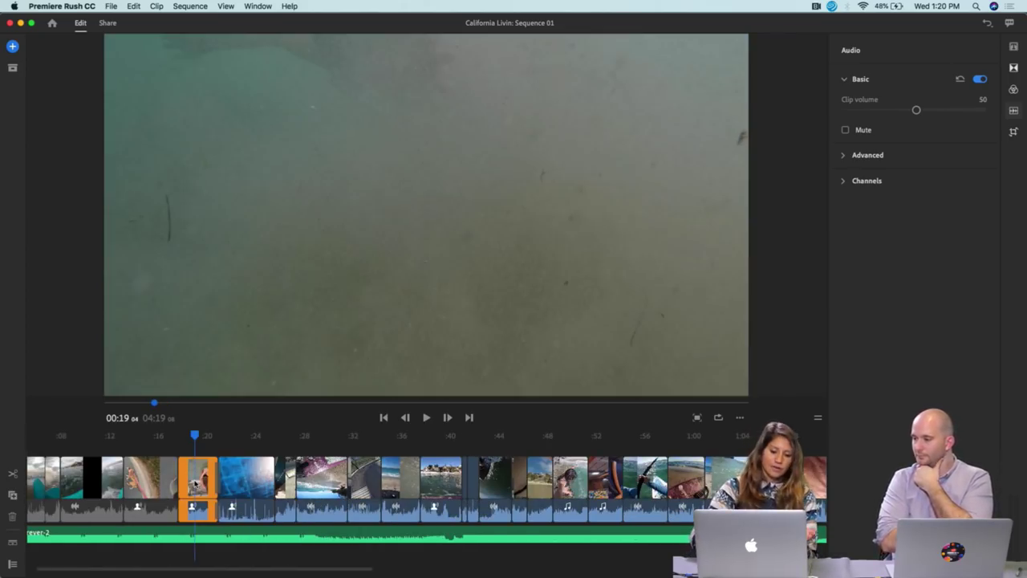
left_click(259, 487)
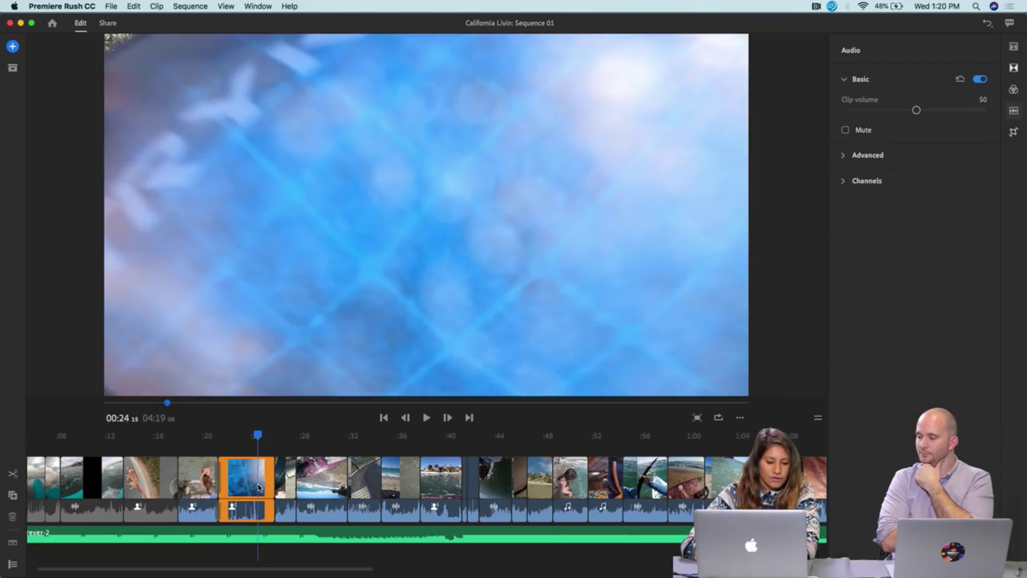
left_click(846, 131)
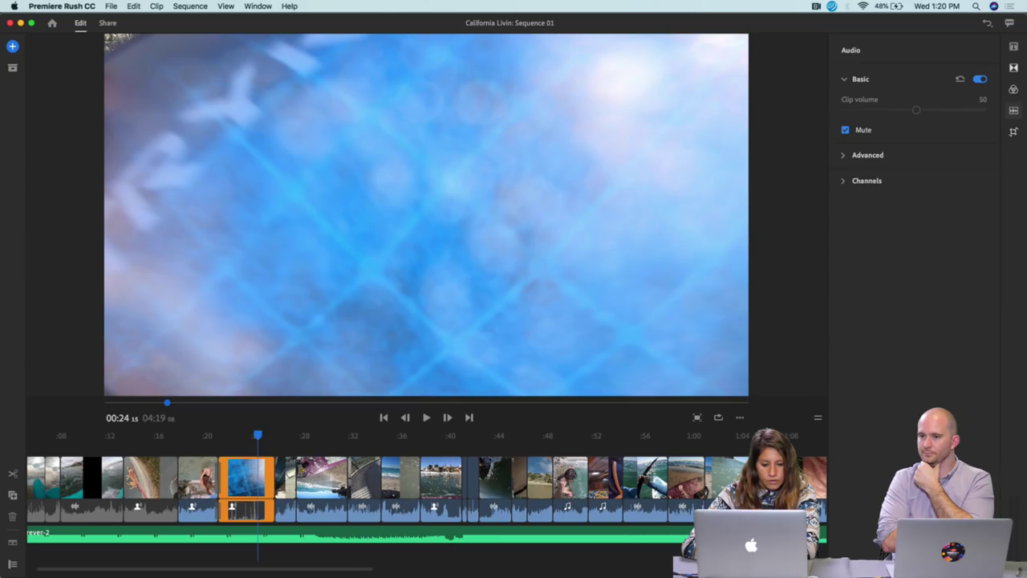
left_click(283, 478)
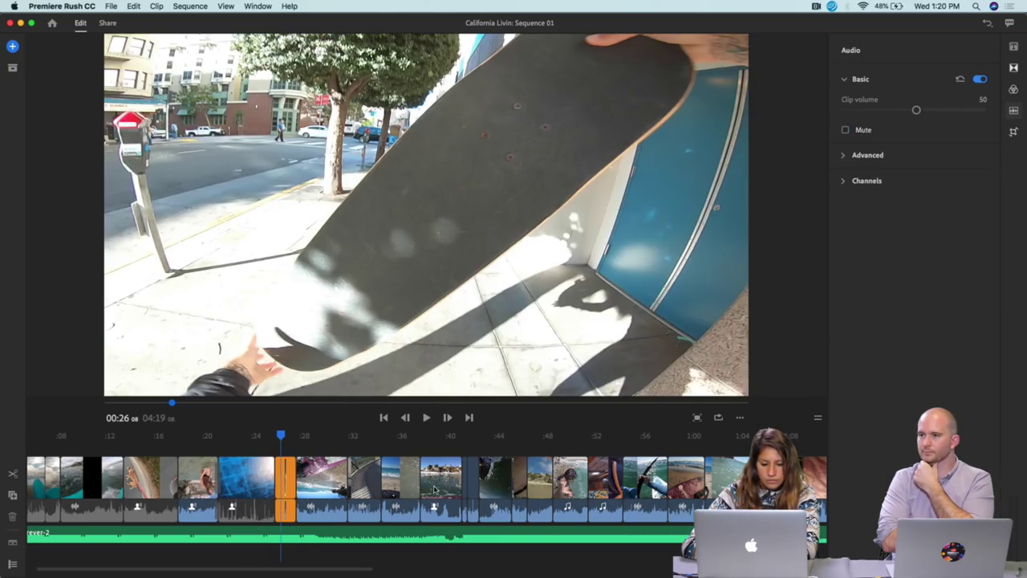
scroll(362, 489, "right", 10)
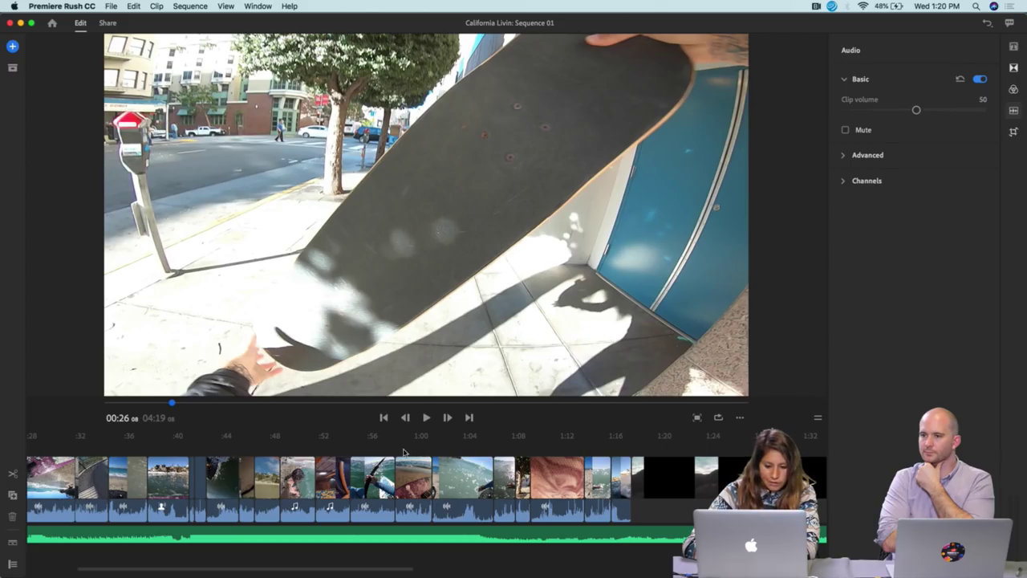
Mute the seven surf clips from about 0:45 to 1:00, but unmute the crashing-wave clip at 0:43
left_click_drag(403, 452, 228, 495)
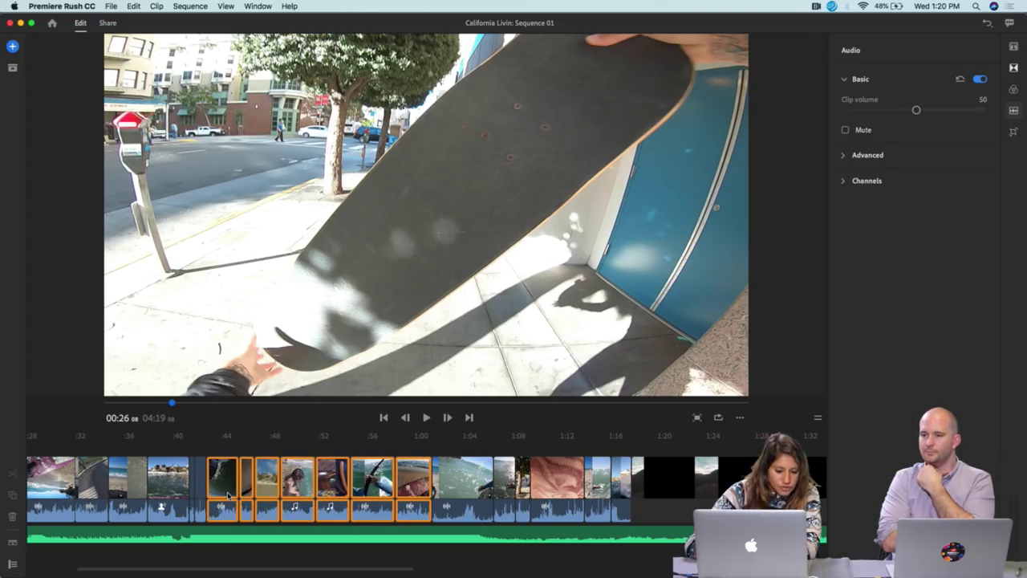
left_click(845, 130)
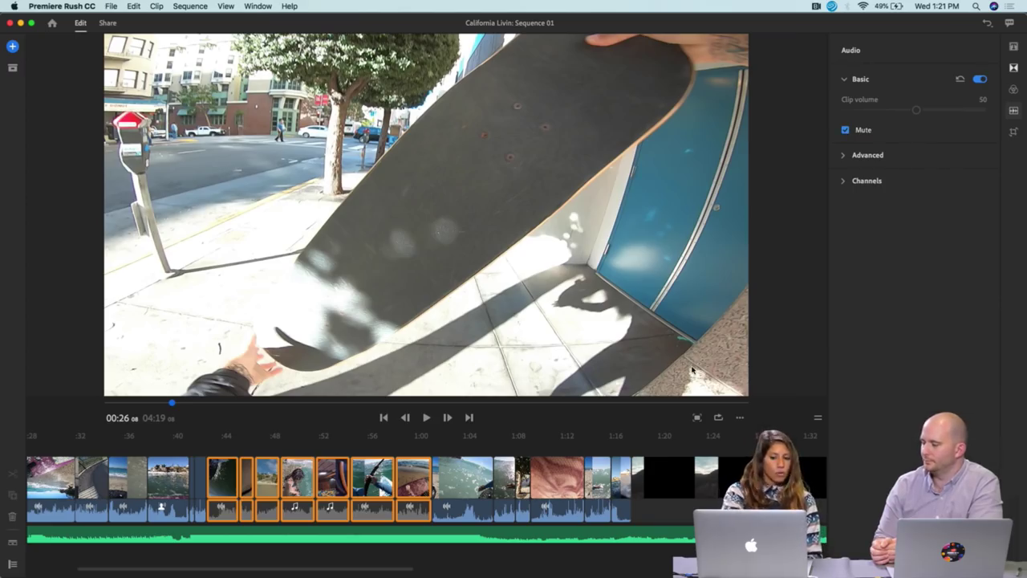
left_click(666, 518)
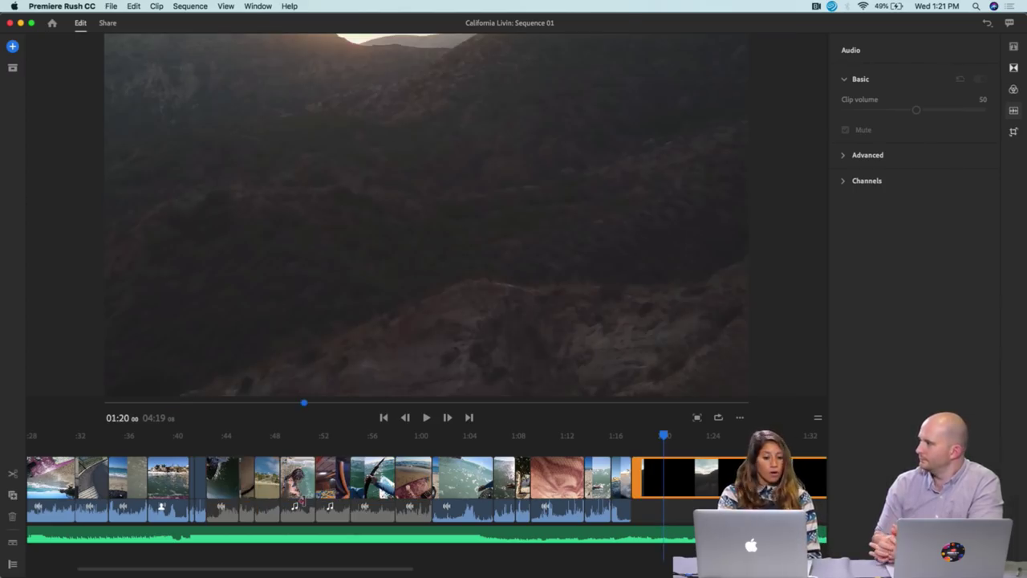
left_click(215, 485)
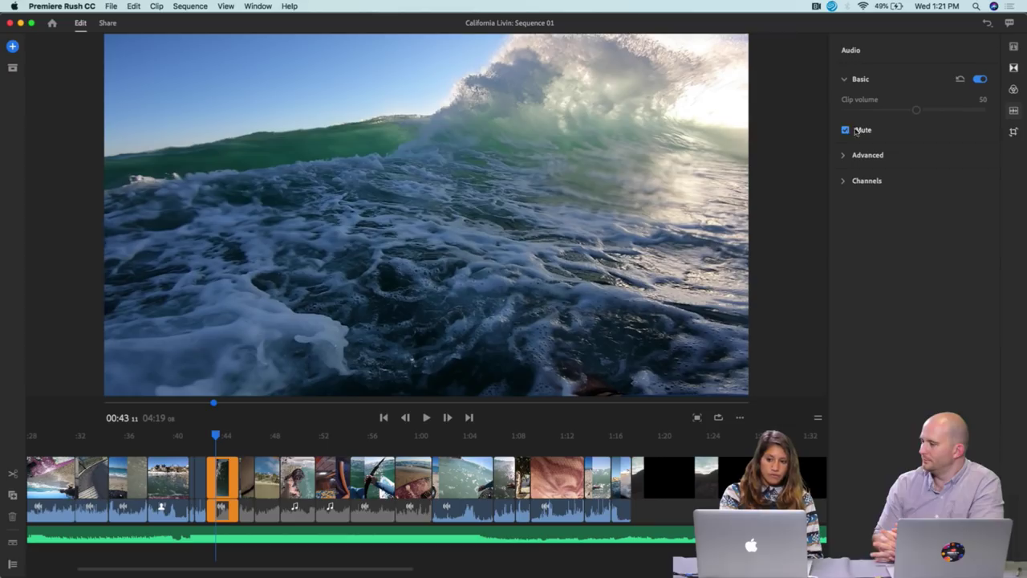
left_click(847, 130)
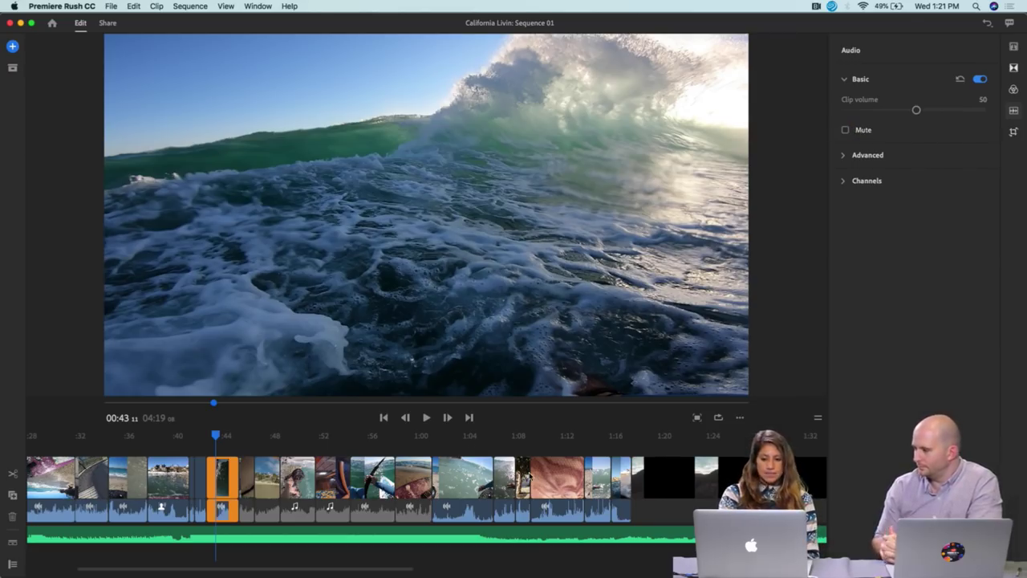
scroll(530, 476, "right", 5)
scroll(530, 475, "left", 4)
scroll(530, 476, "left", 4)
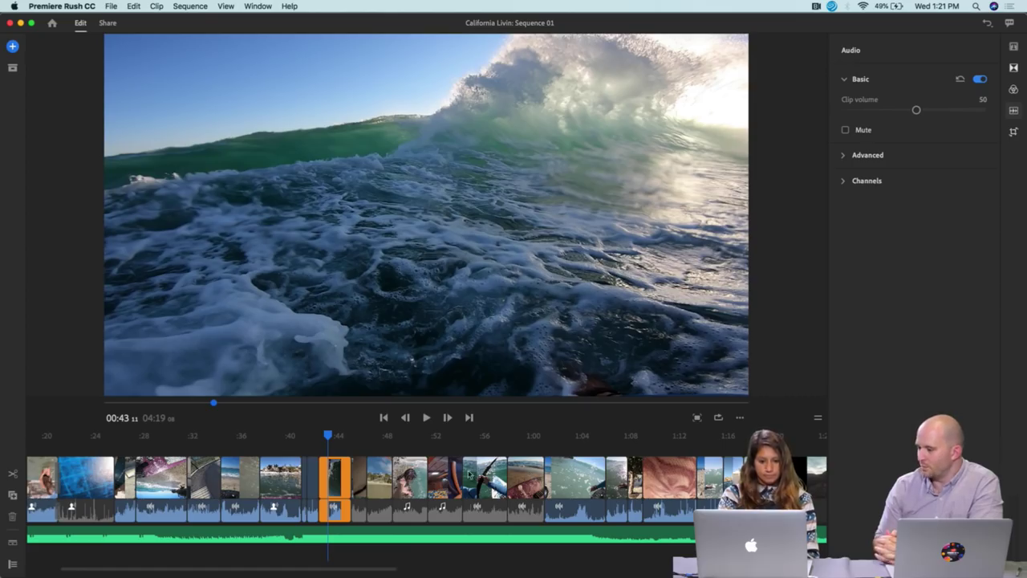
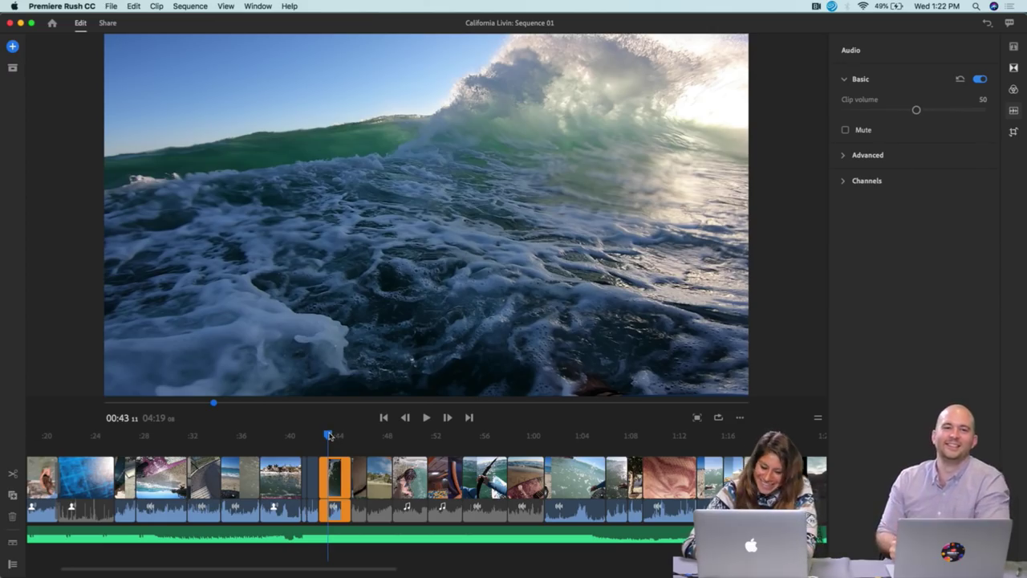
Move the playhead to about 0:44 and show the built-in Color presets for the clip
left_click_drag(329, 435, 394, 444)
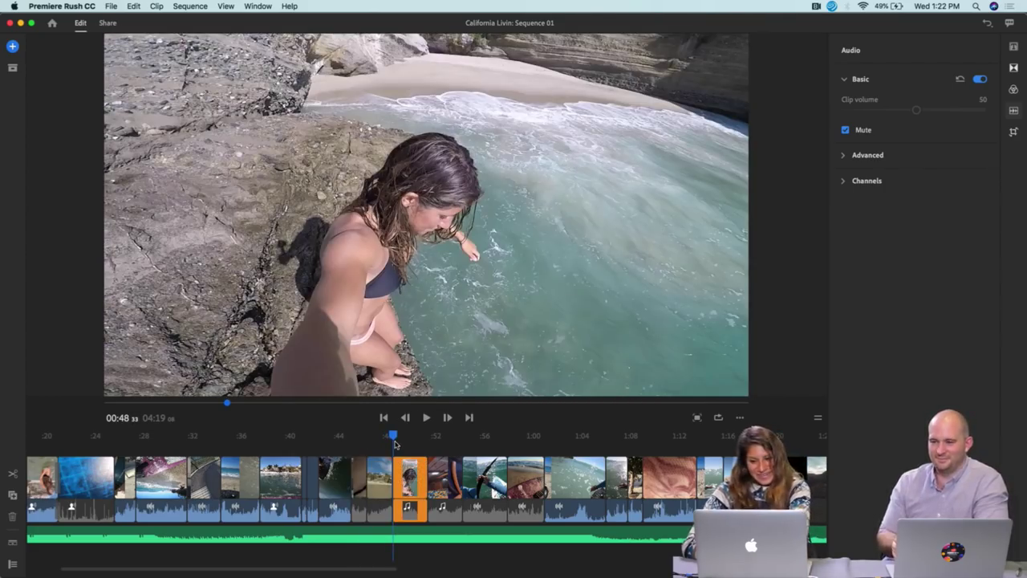
left_click(1014, 90)
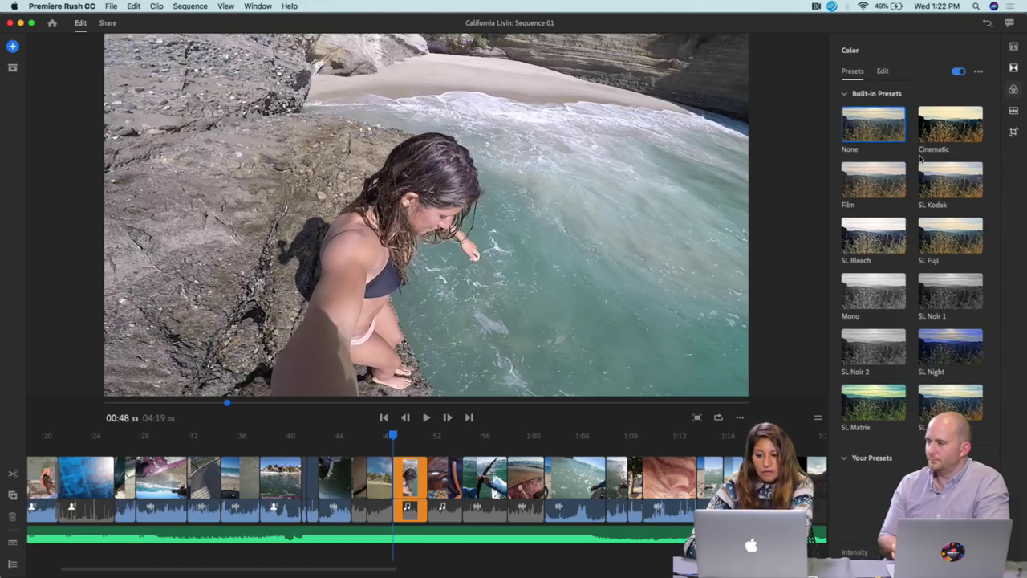
Browse the Transitions presets, then the Adobe Stock titles, ending on My Templates title styles
left_click(1014, 70)
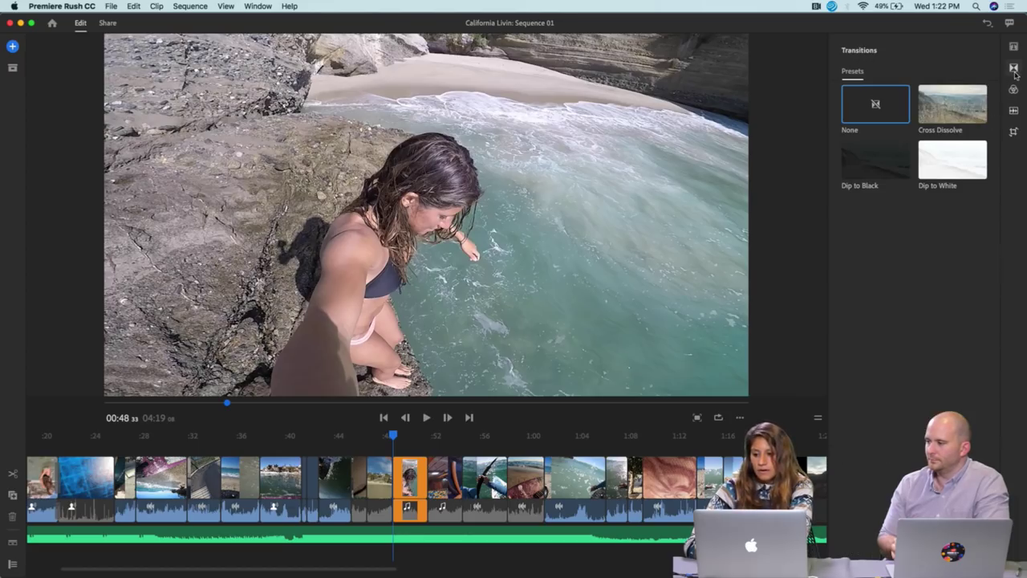
left_click(1014, 46)
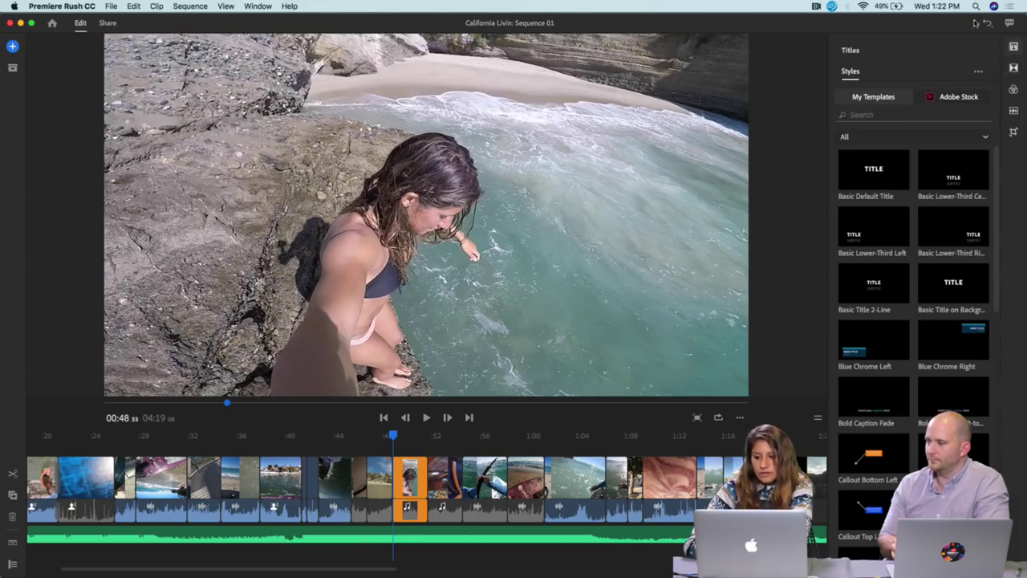
left_click(952, 98)
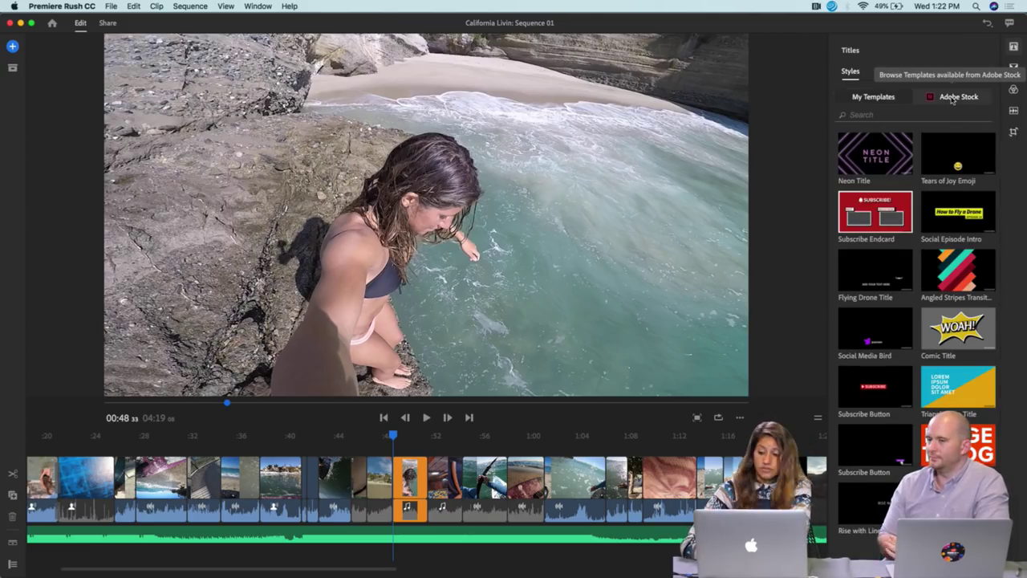
left_click(888, 101)
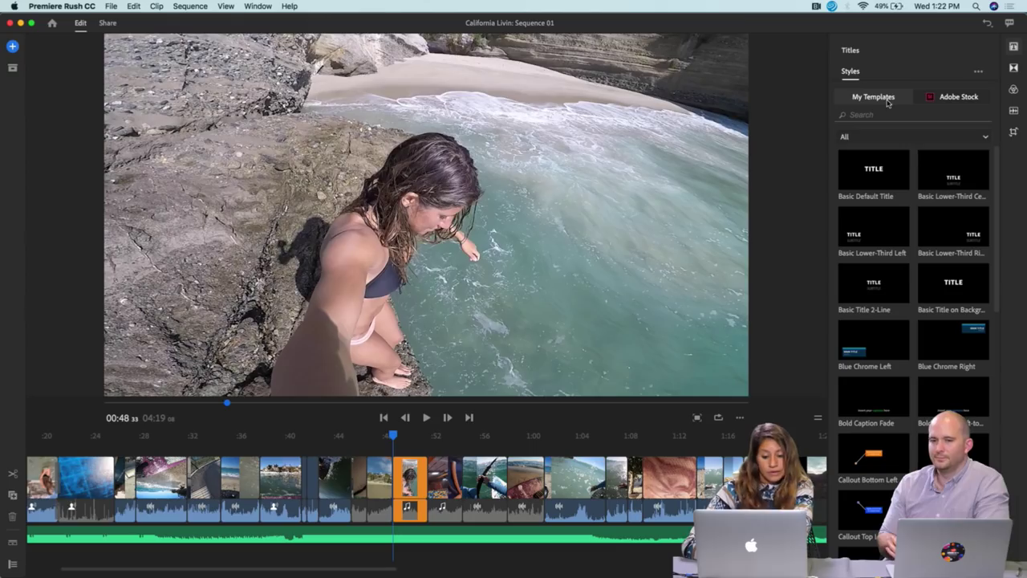